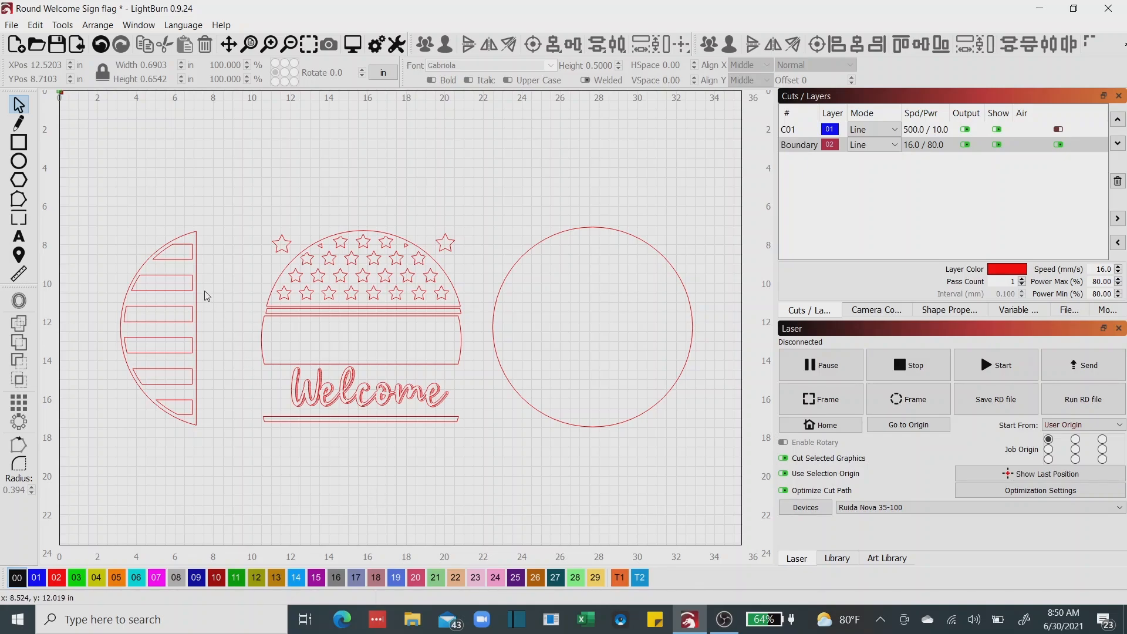
# Move the two loose large stars from beside the star-filled dome to the empty area above it.
pyautogui.click(169, 276)
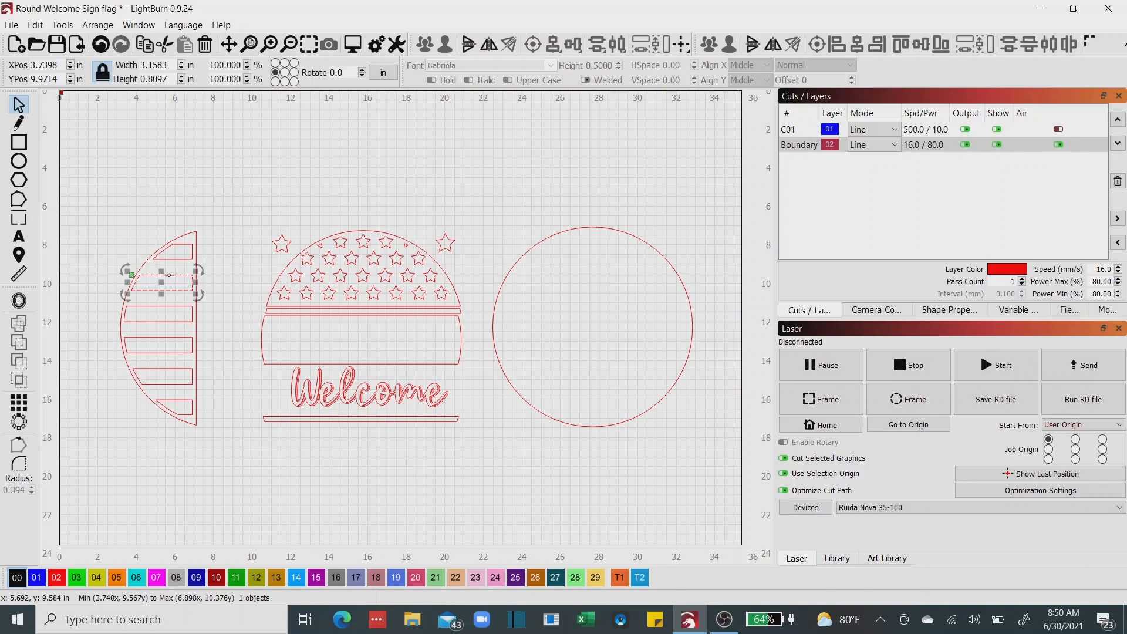
pyautogui.click(276, 276)
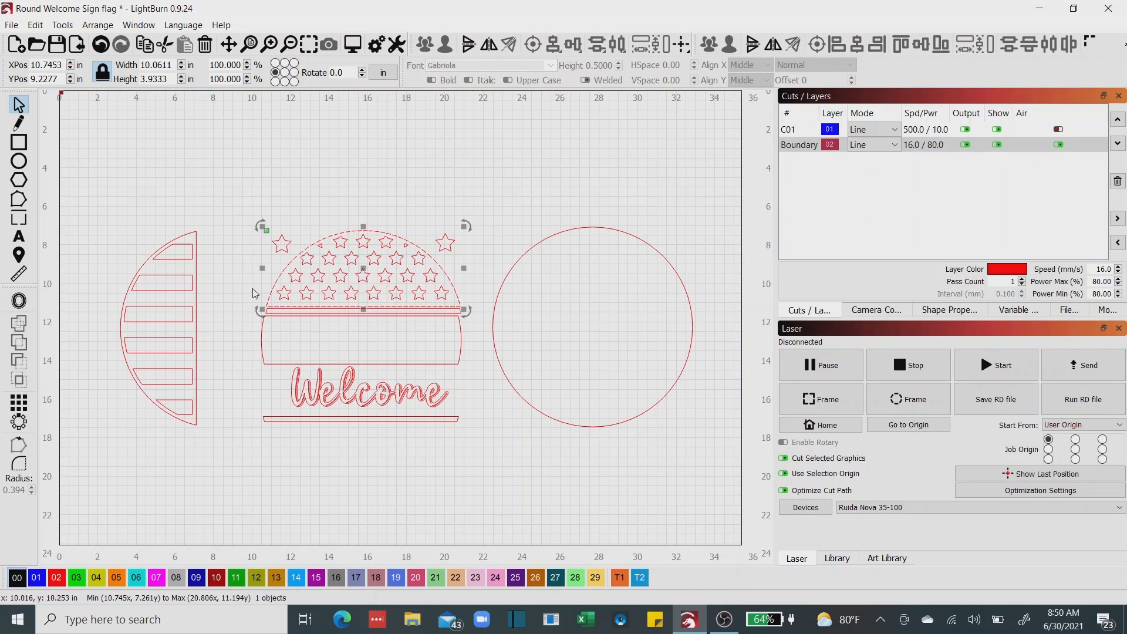
pyautogui.click(277, 242)
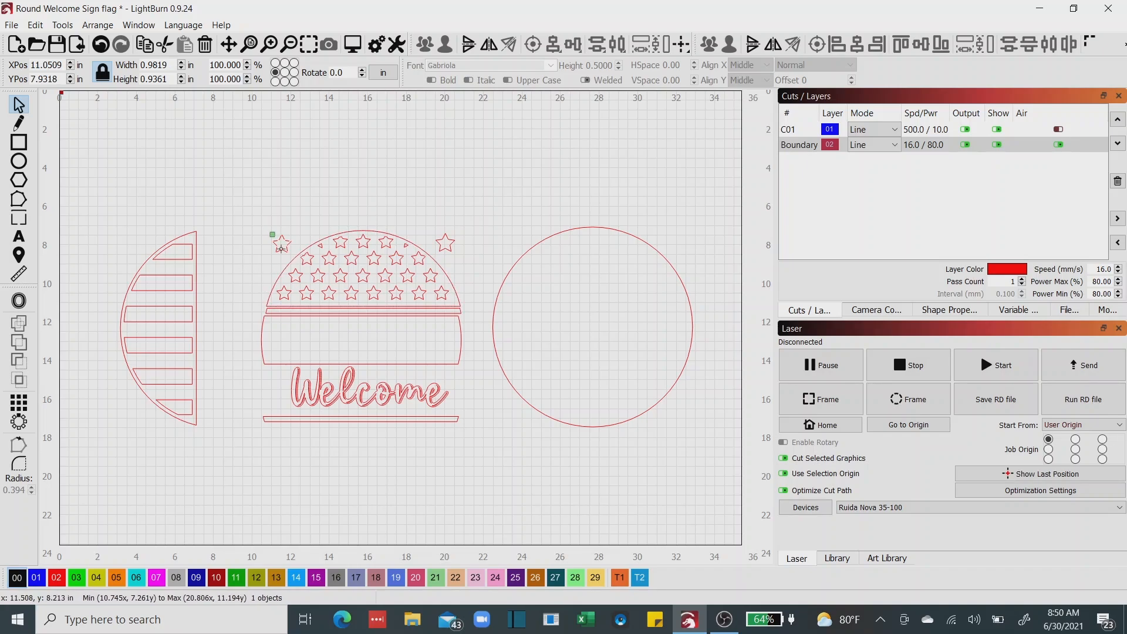
pyautogui.moveTo(277, 240); pyautogui.dragTo(287, 188)
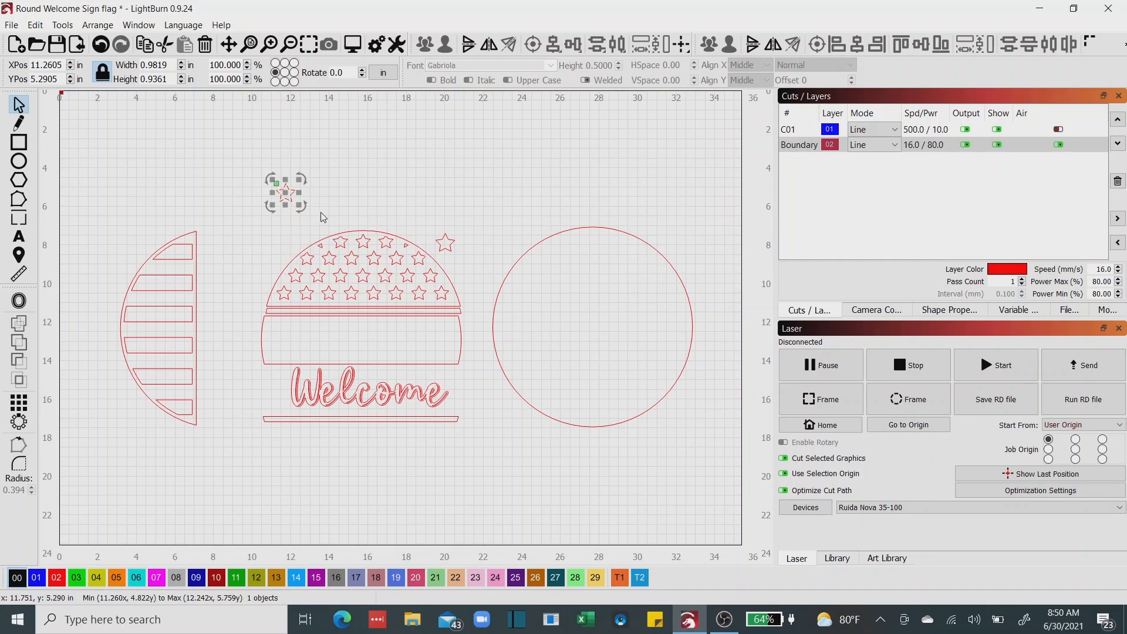
pyautogui.doubleClick(446, 242)
pyautogui.moveTo(448, 241); pyautogui.dragTo(424, 196)
# Group the dome outline with all its stars and shift the group slightly up, away from the thin stripe.
pyautogui.scroll(1, 362, 276)
pyautogui.scroll(2, 363, 276)
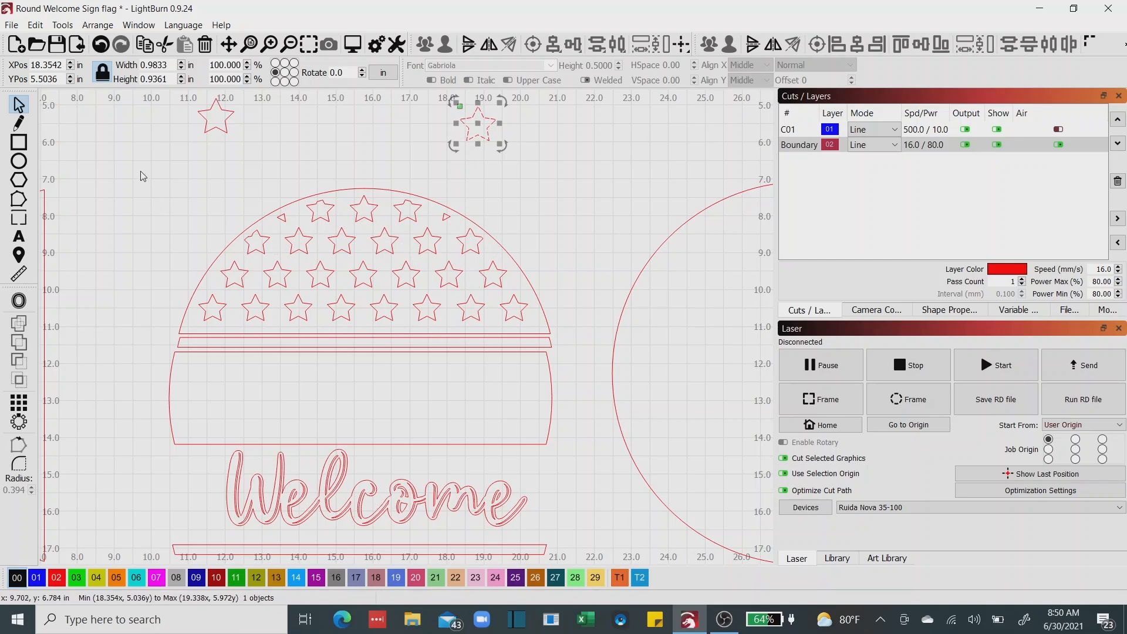
pyautogui.moveTo(141, 172); pyautogui.dragTo(565, 339)
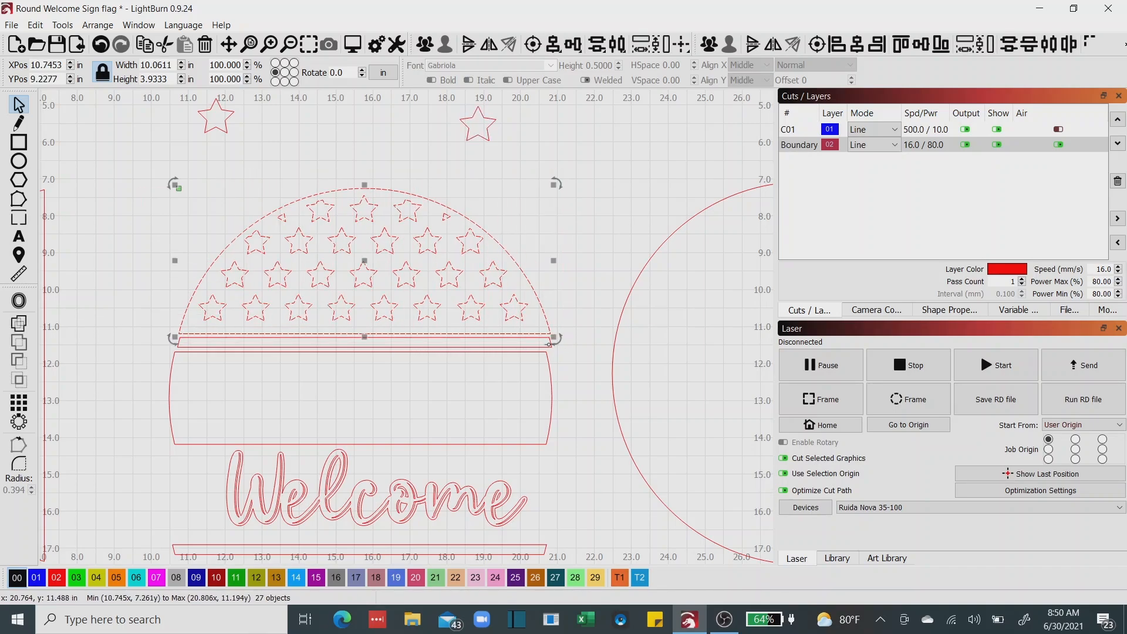
pyautogui.click(709, 44)
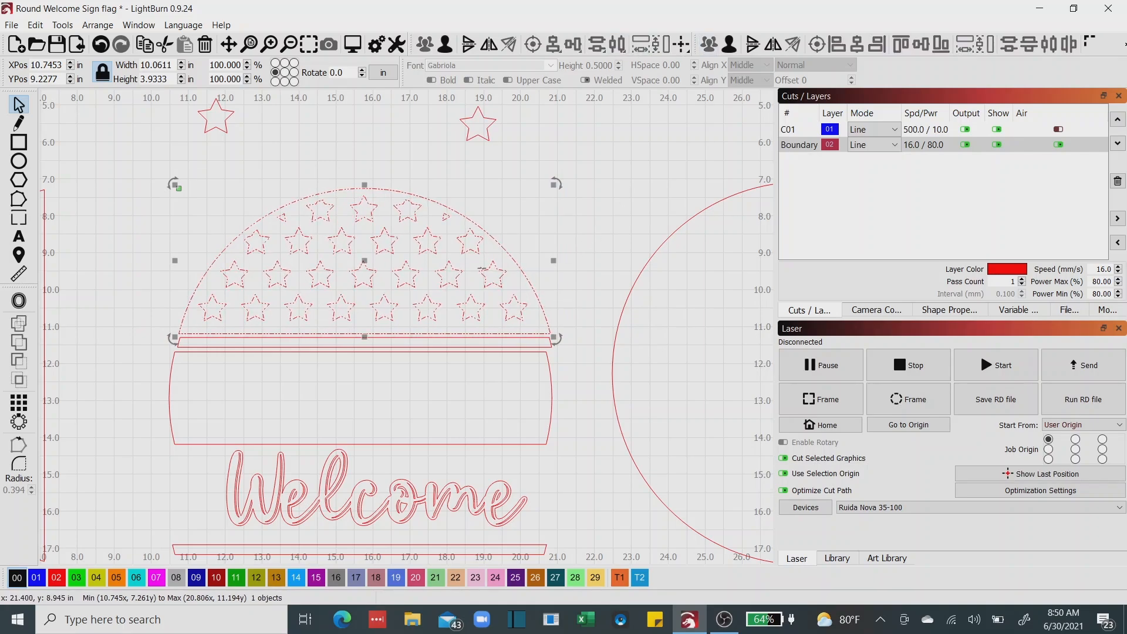
pyautogui.moveTo(365, 258); pyautogui.dragTo(368, 247)
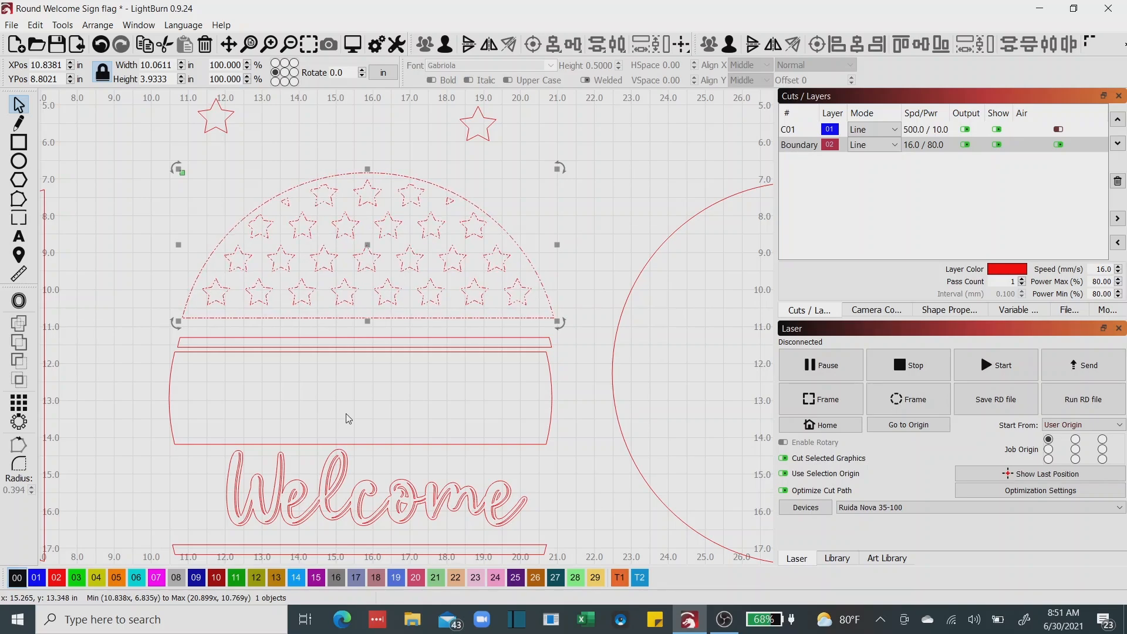
# Group the outer outline and all inner letter shapes of the Welcome lettering into one object.
pyautogui.scroll(-3, 348, 419)
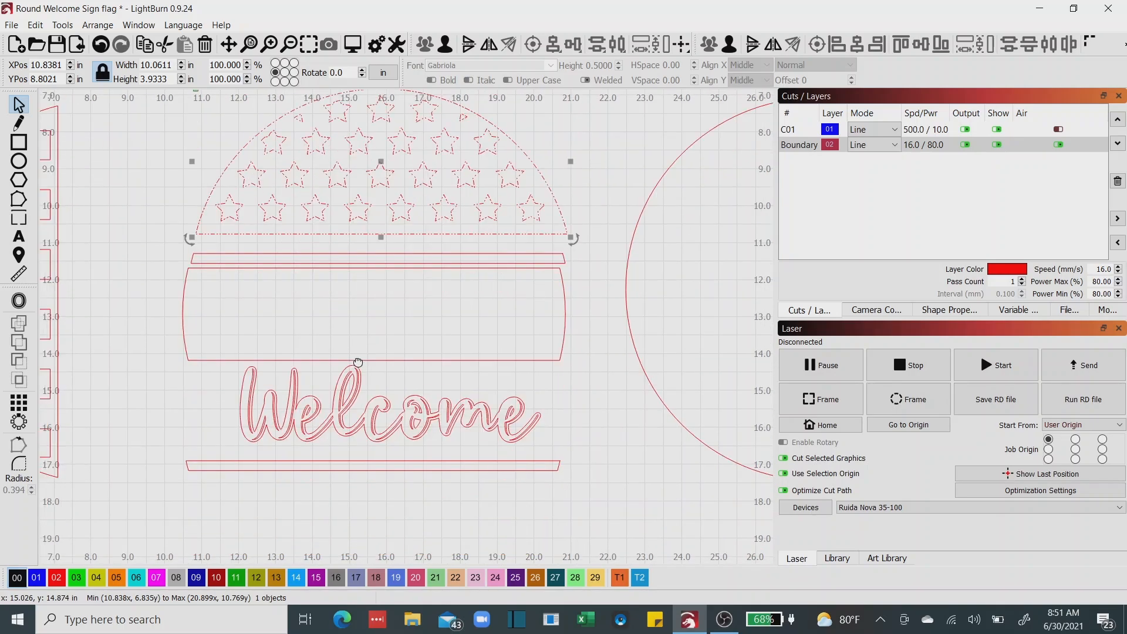
pyautogui.scroll(3, 301, 373)
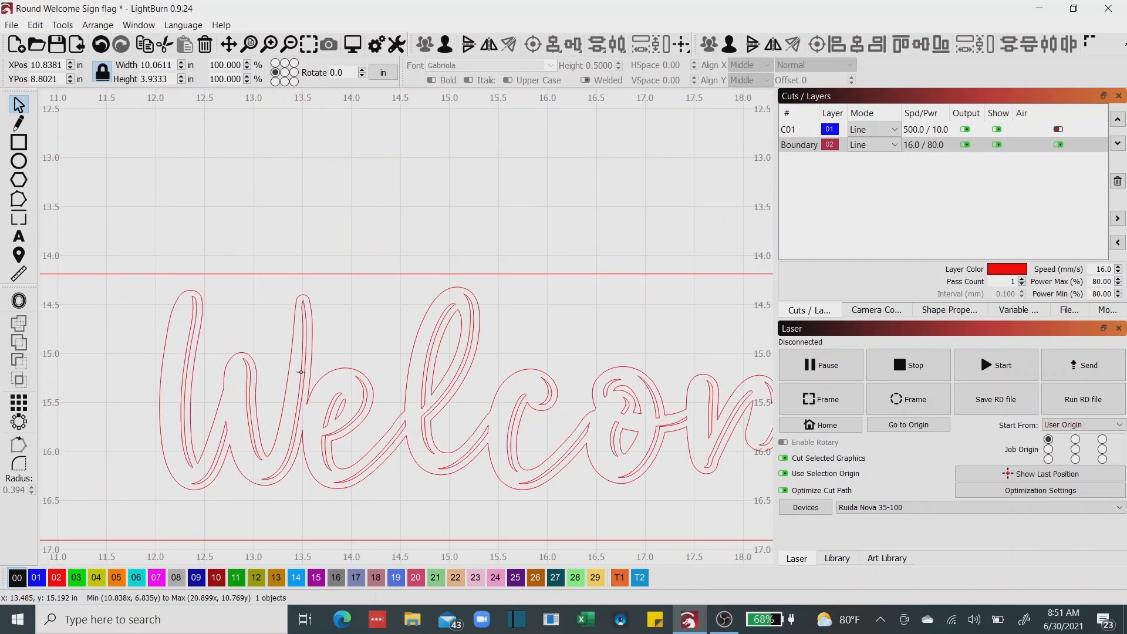
pyautogui.moveTo(289, 371)
pyautogui.mouseDown()
pyautogui.moveTo(303, 372)
pyautogui.moveTo(292, 378)
pyautogui.mouseUp()
pyautogui.click(101, 44)
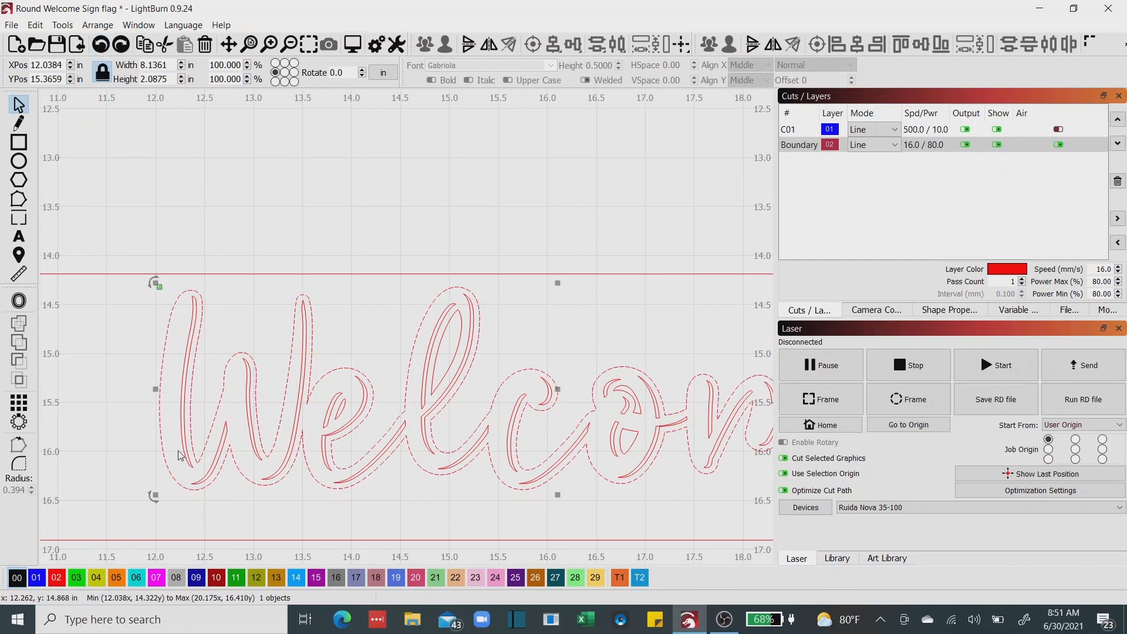
pyautogui.scroll(-4, 207, 446)
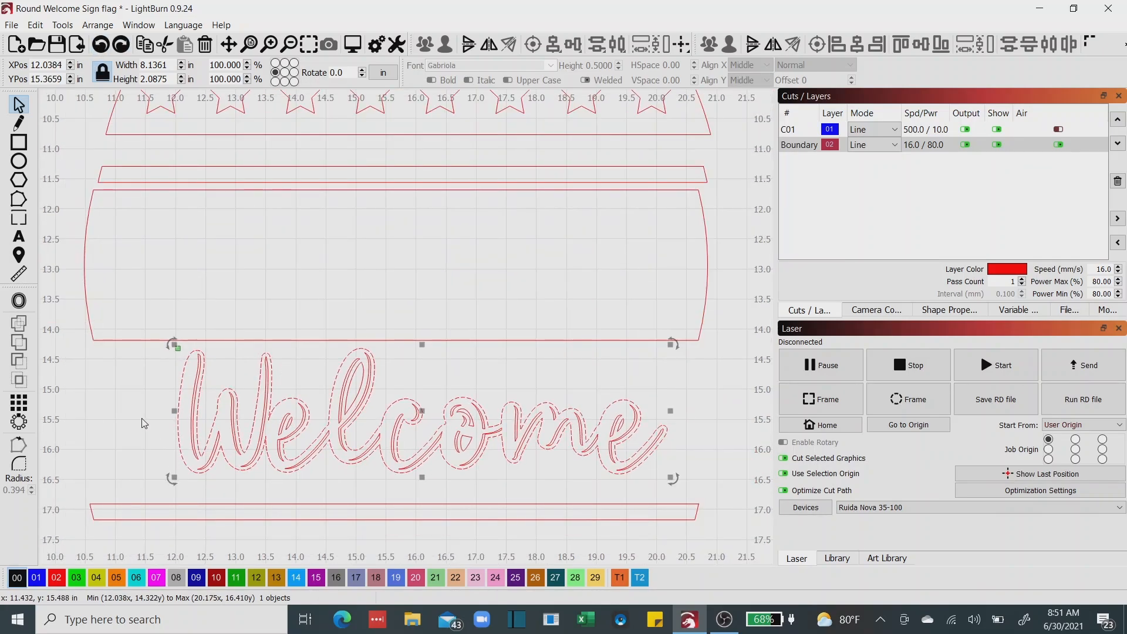
pyautogui.click(151, 354)
pyautogui.moveTo(148, 345); pyautogui.dragTo(693, 486)
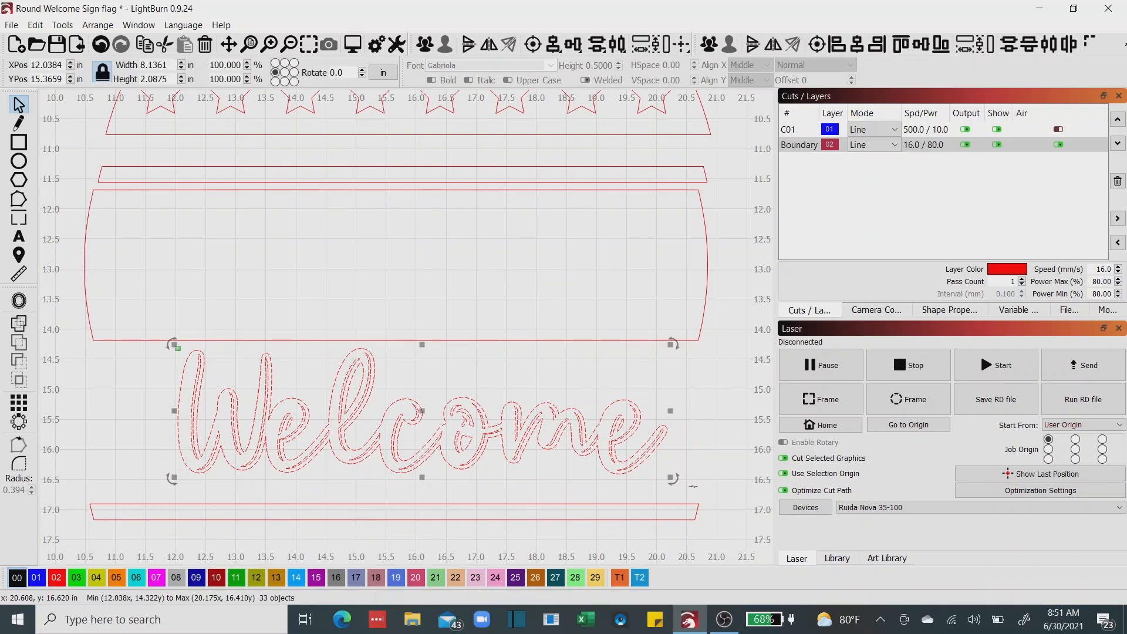
pyautogui.click(711, 44)
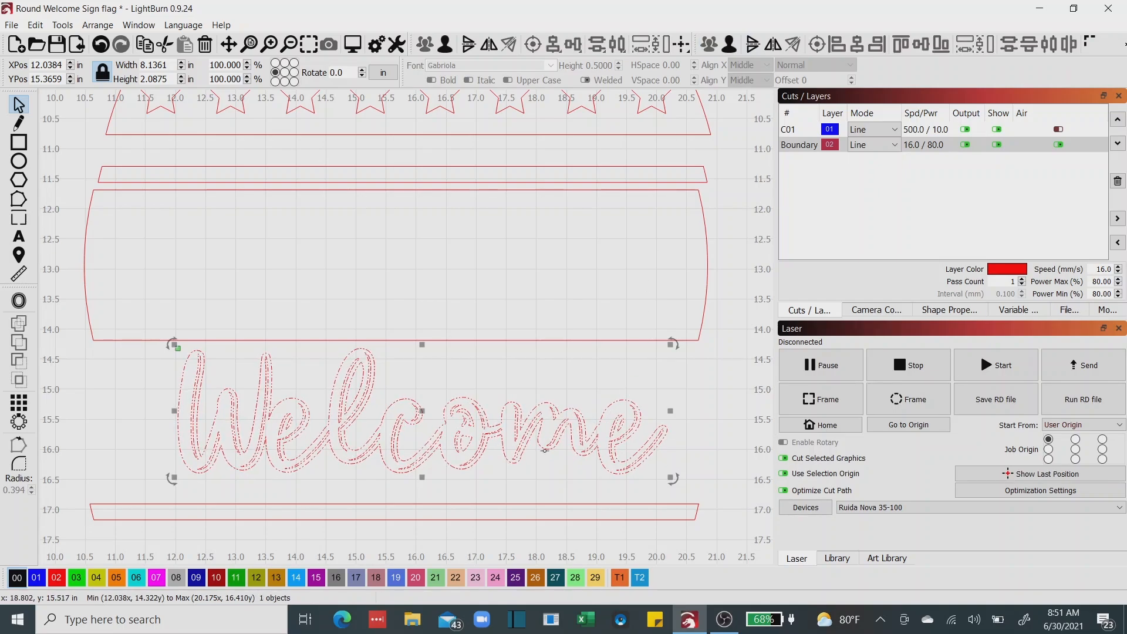
# Group the half-circle with its six stripe cutouts and move the group slightly farther away from the Welcome design.
pyautogui.scroll(-1, 296, 430)
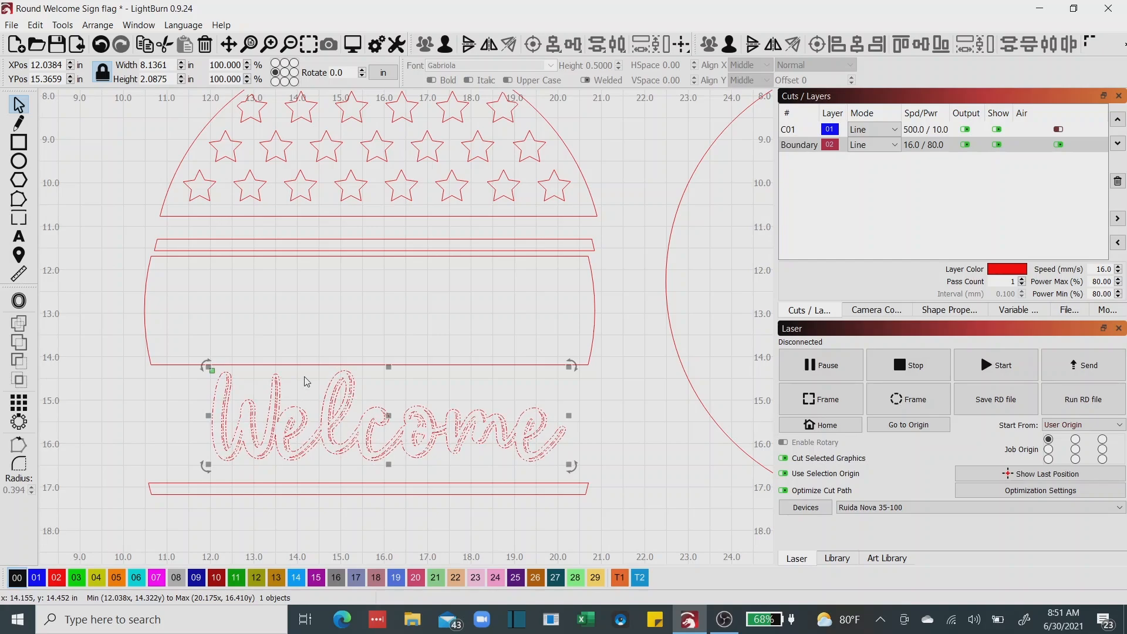
pyautogui.scroll(-4, 305, 381)
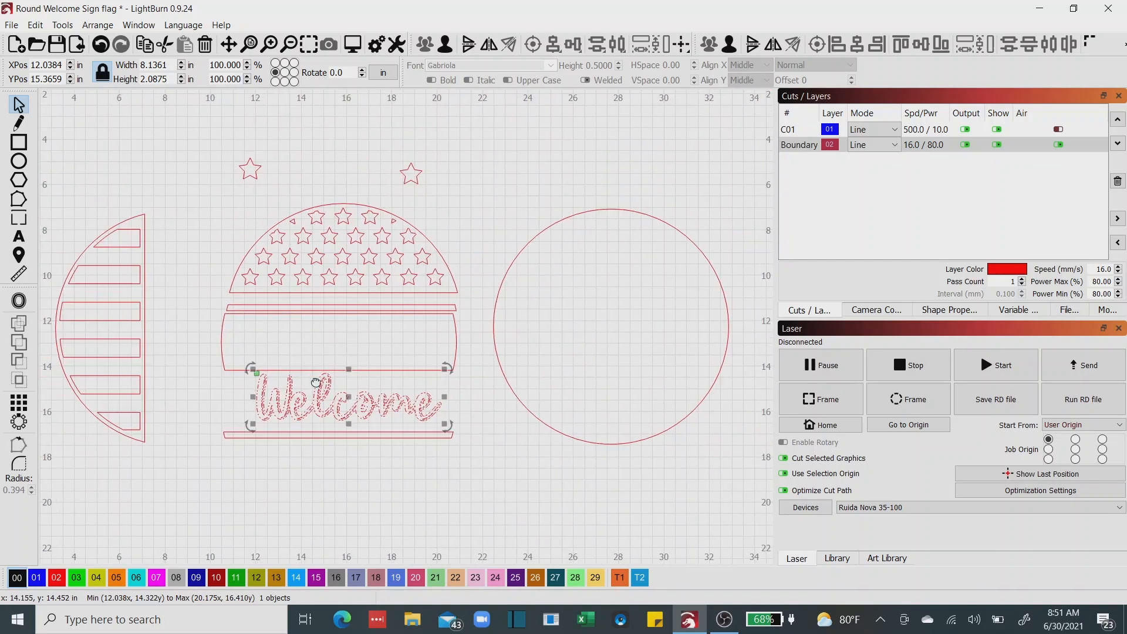
pyautogui.moveTo(304, 382); pyautogui.dragTo(451, 401)
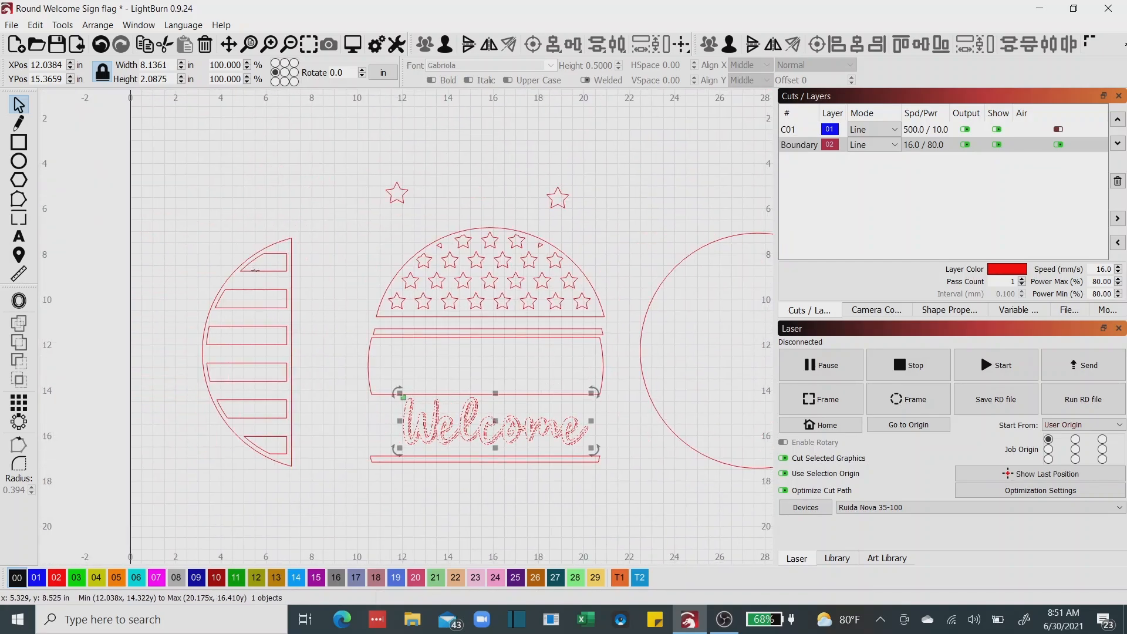
pyautogui.click(256, 271)
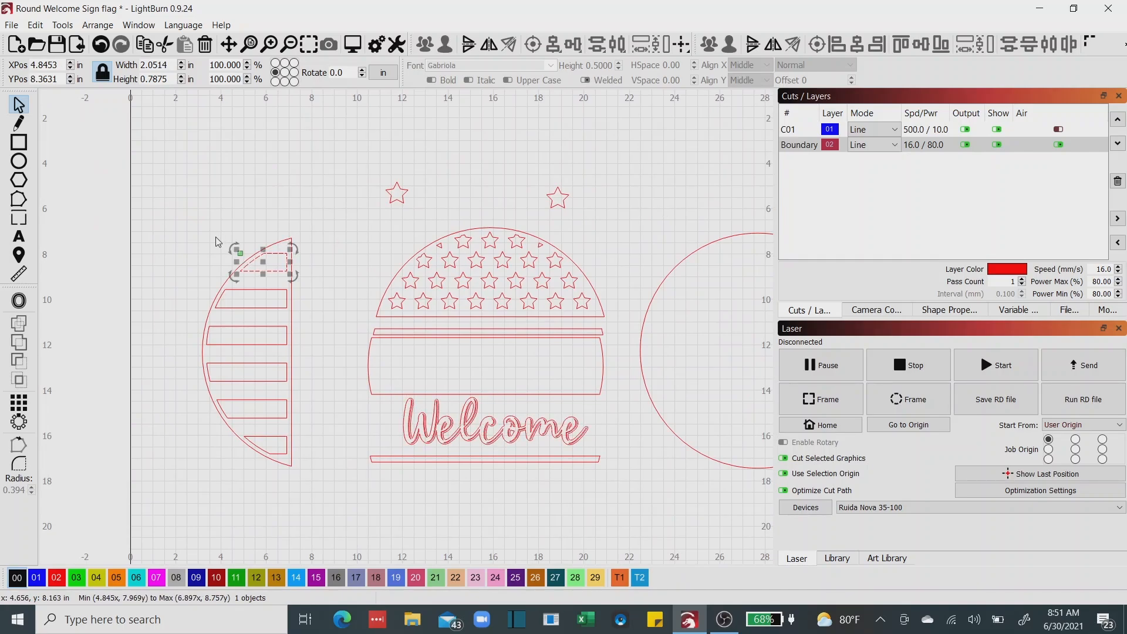
pyautogui.moveTo(179, 189); pyautogui.dragTo(317, 481)
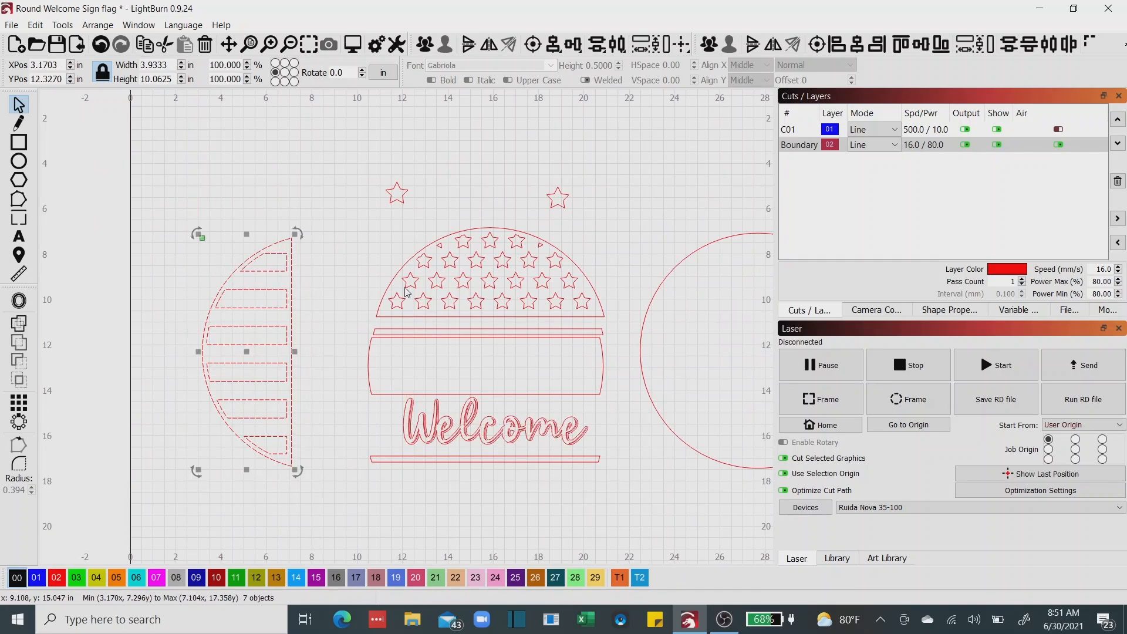
pyautogui.click(709, 44)
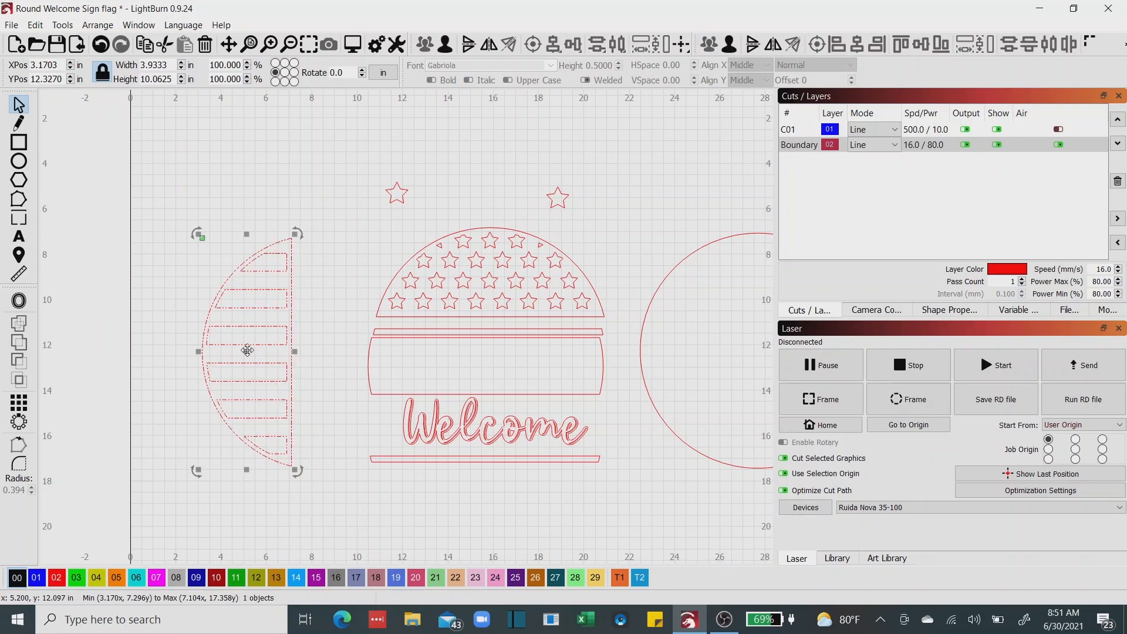
pyautogui.moveTo(242, 352); pyautogui.dragTo(229, 351)
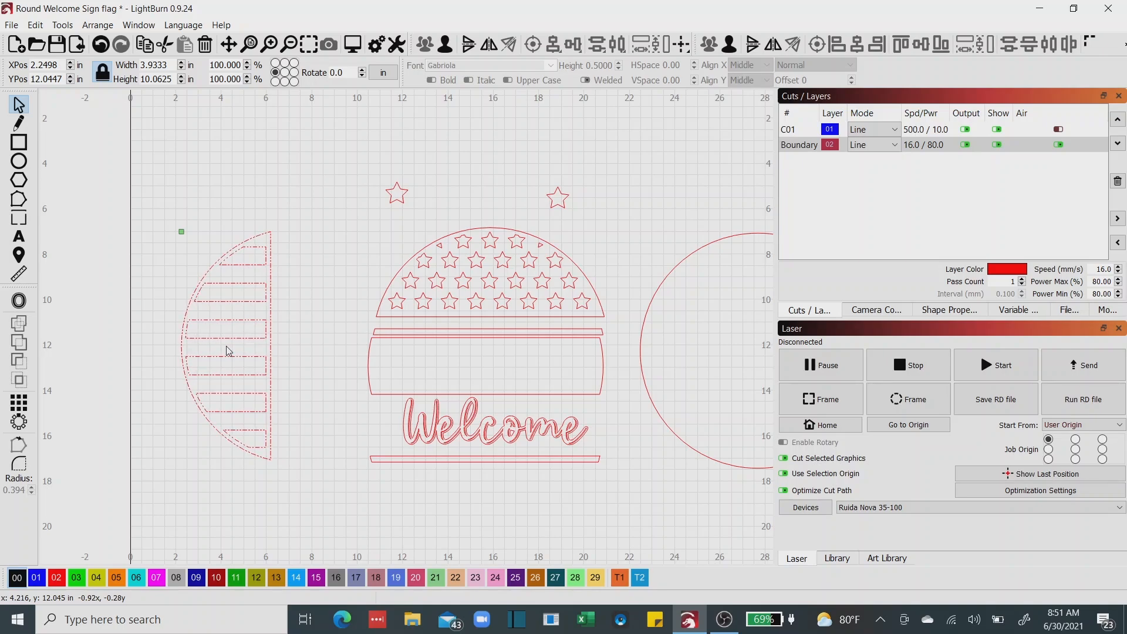
pyautogui.moveTo(229, 351); pyautogui.dragTo(224, 348)
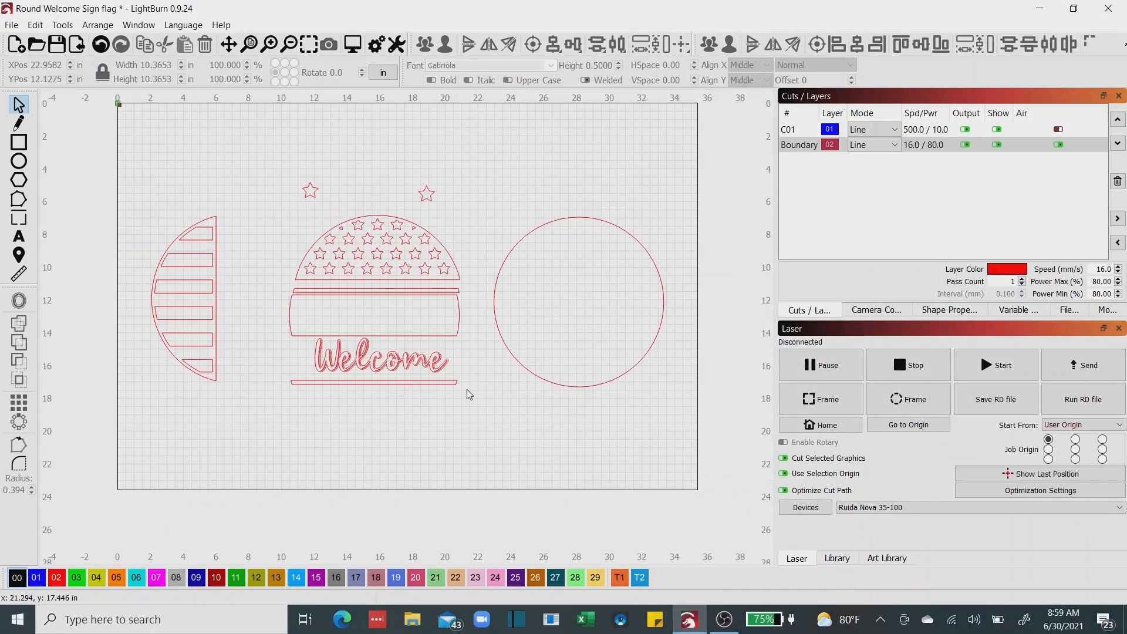
# Offset the large plain circle outward by 0.5 in with round corners, keeping the original circle.
pyautogui.moveTo(467, 389); pyautogui.dragTo(463, 413)
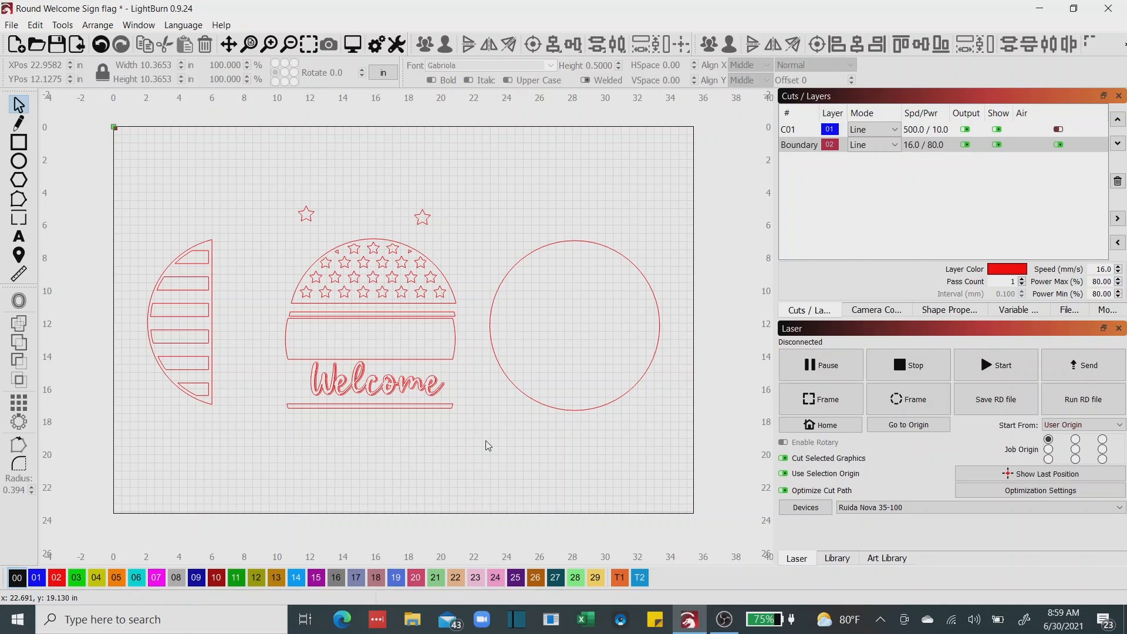
pyautogui.click(515, 386)
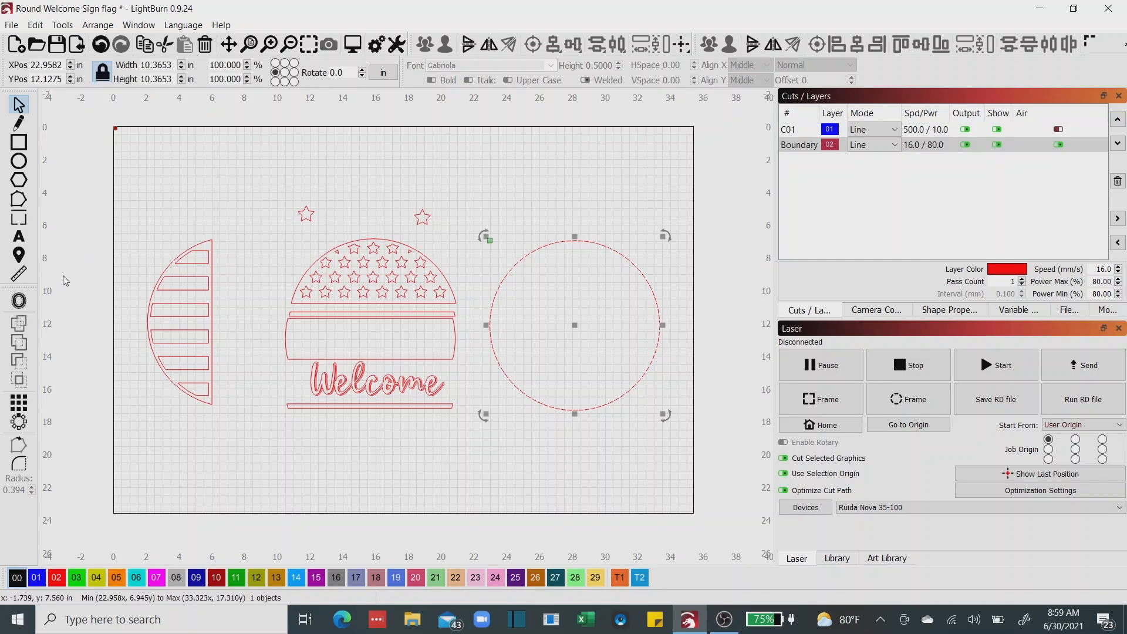
pyautogui.click(20, 301)
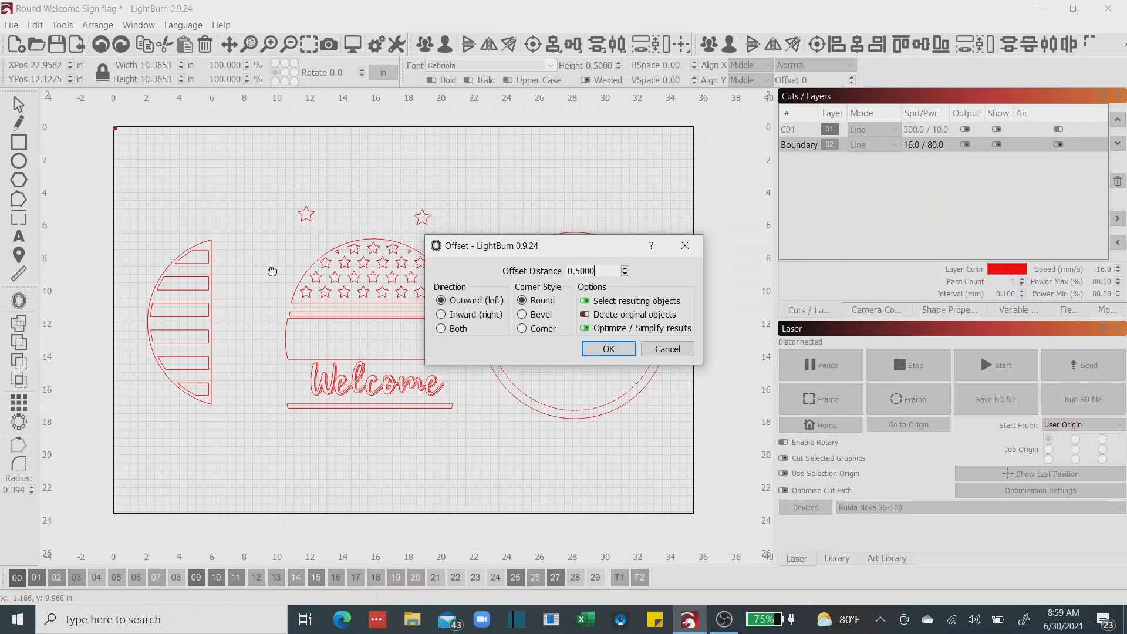
pyautogui.moveTo(546, 249); pyautogui.dragTo(565, 440)
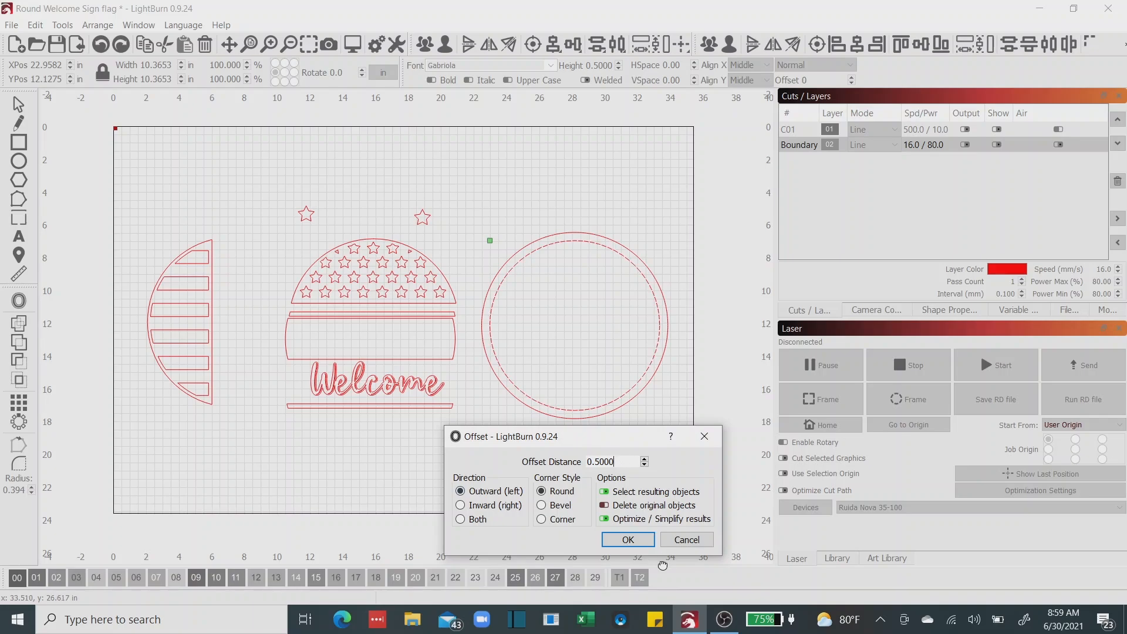
pyautogui.click(628, 540)
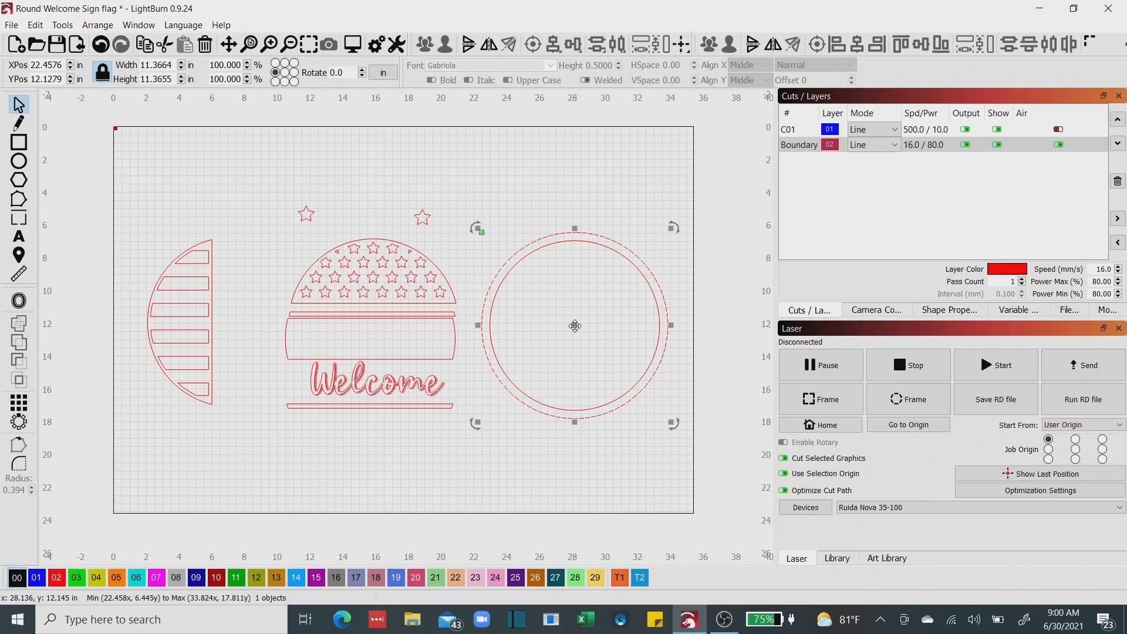
# Duplicate the inner circle of the ring and move the copy above the striped half-circle and the dome.
pyautogui.click(551, 297)
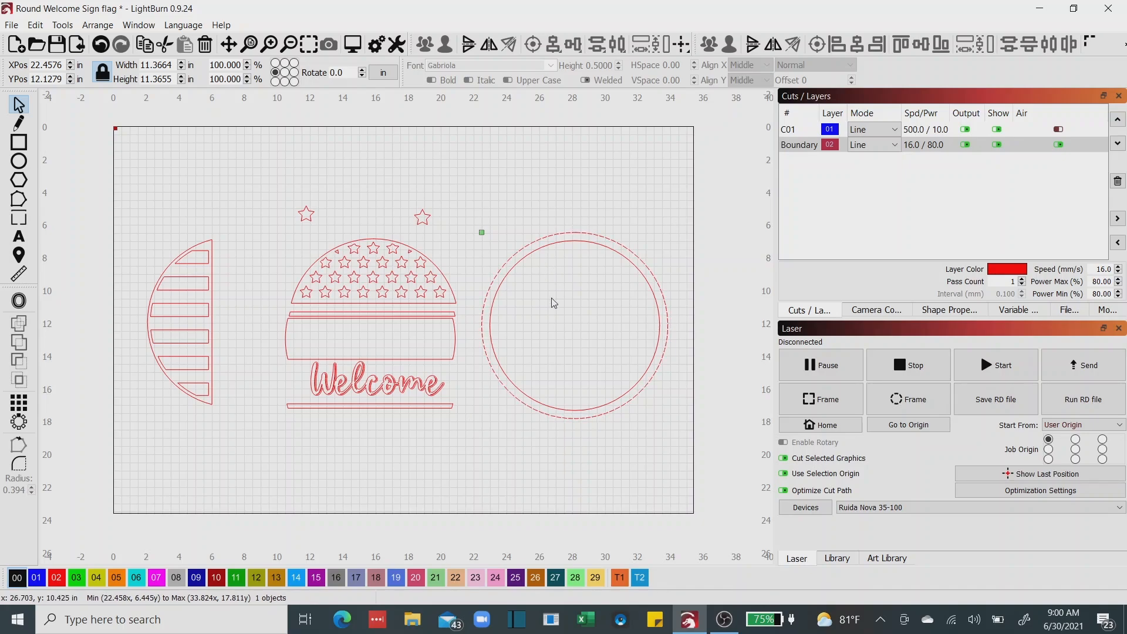
pyautogui.click(538, 251)
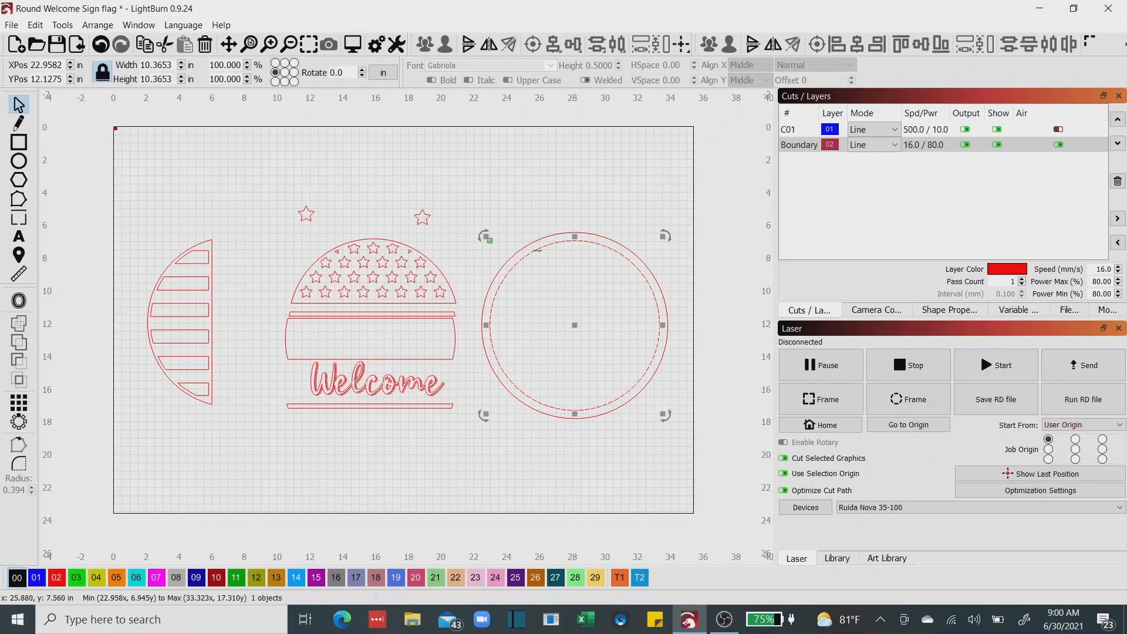
pyautogui.rightClick(493, 245)
pyautogui.click(554, 305)
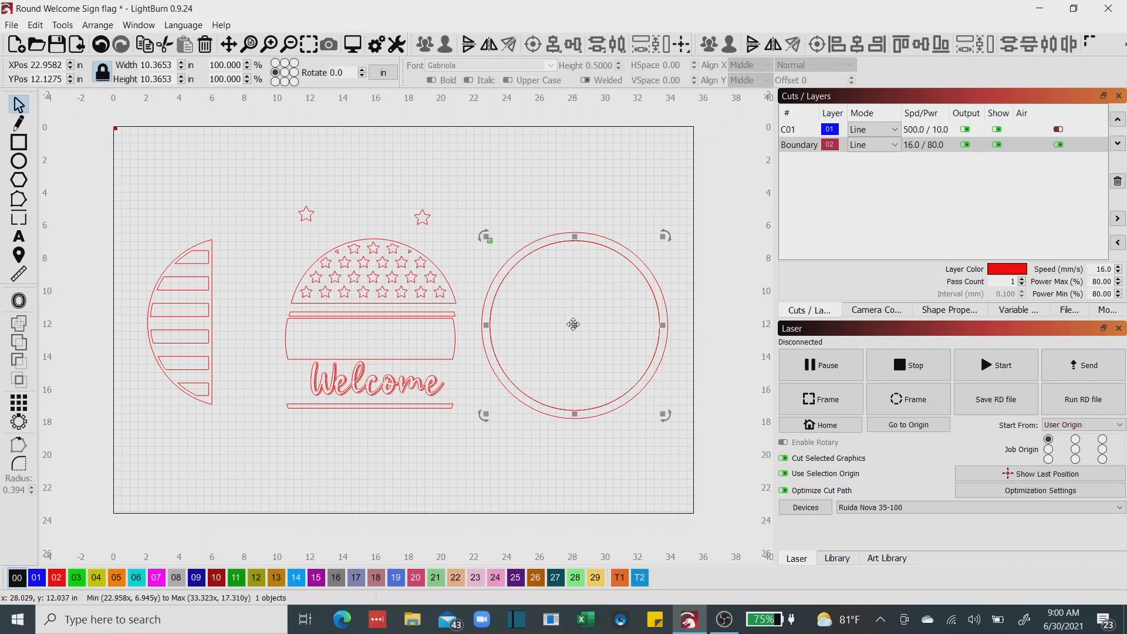
pyautogui.moveTo(573, 325); pyautogui.dragTo(283, 148)
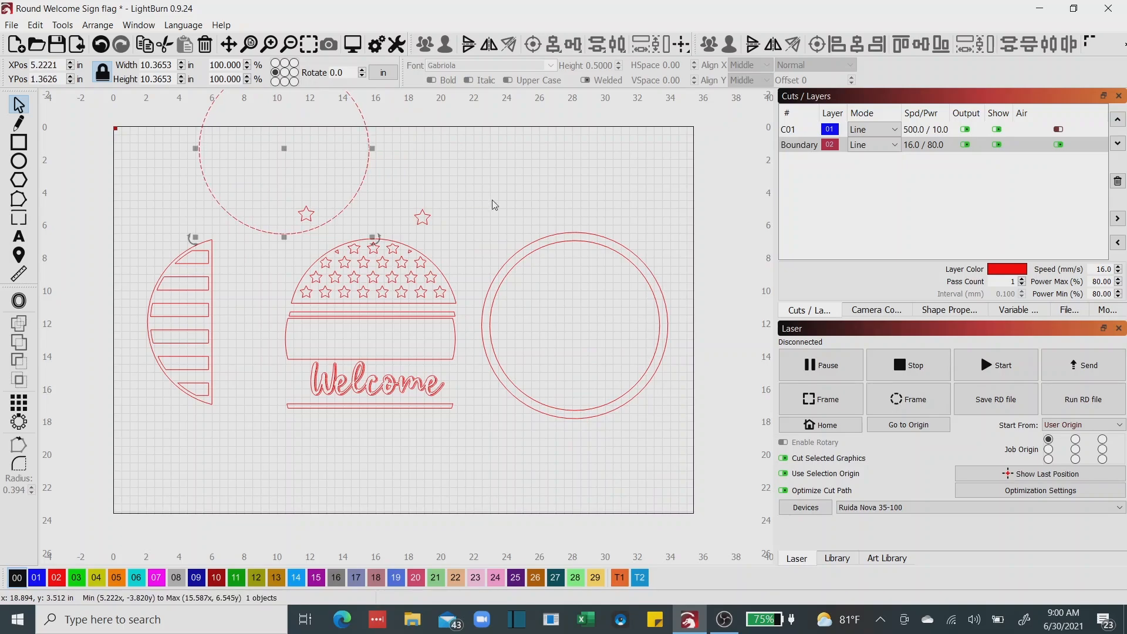
# Group the two concentric circles and move the ring up so it straddles the work area's upper edge.
pyautogui.moveTo(465, 199); pyautogui.dragTo(695, 465)
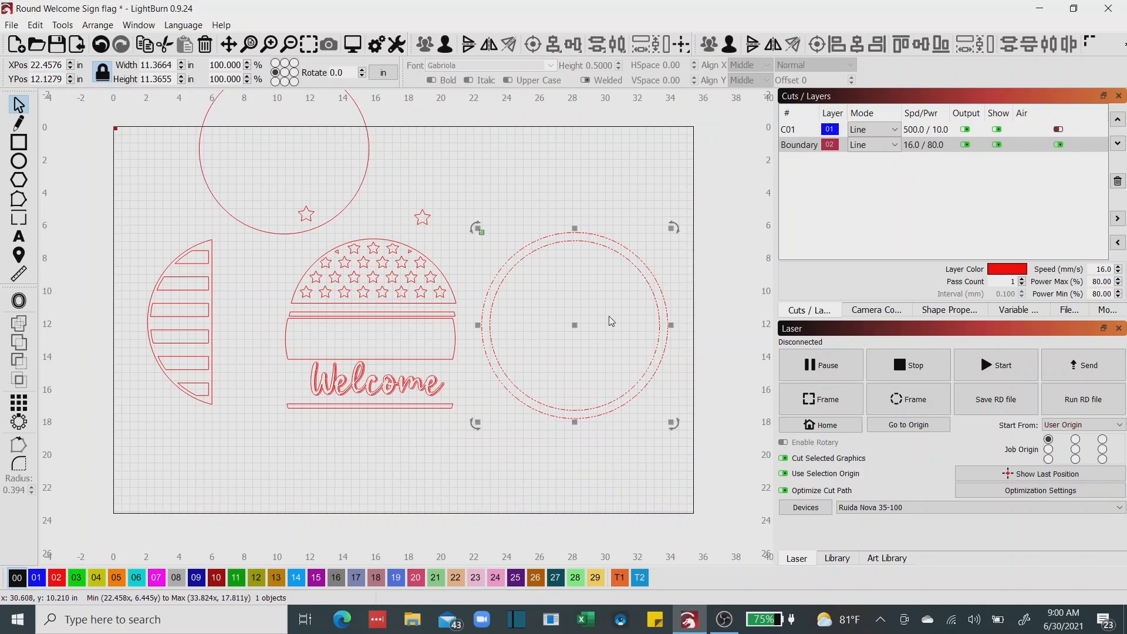
pyautogui.scroll(-3, 590, 345)
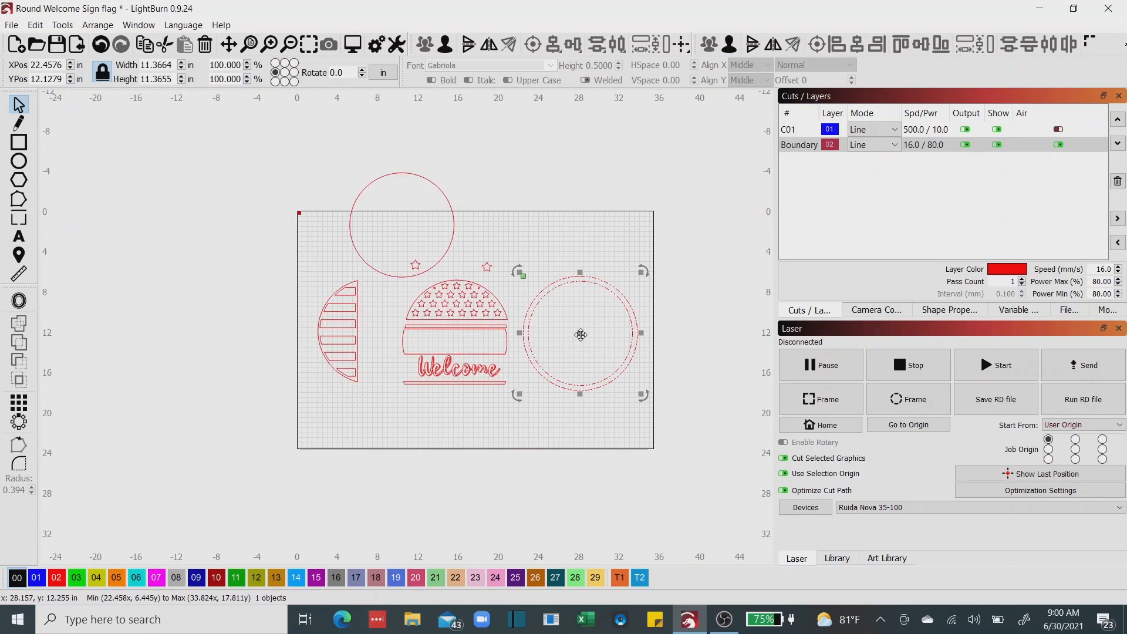
pyautogui.moveTo(581, 334); pyautogui.dragTo(591, 211)
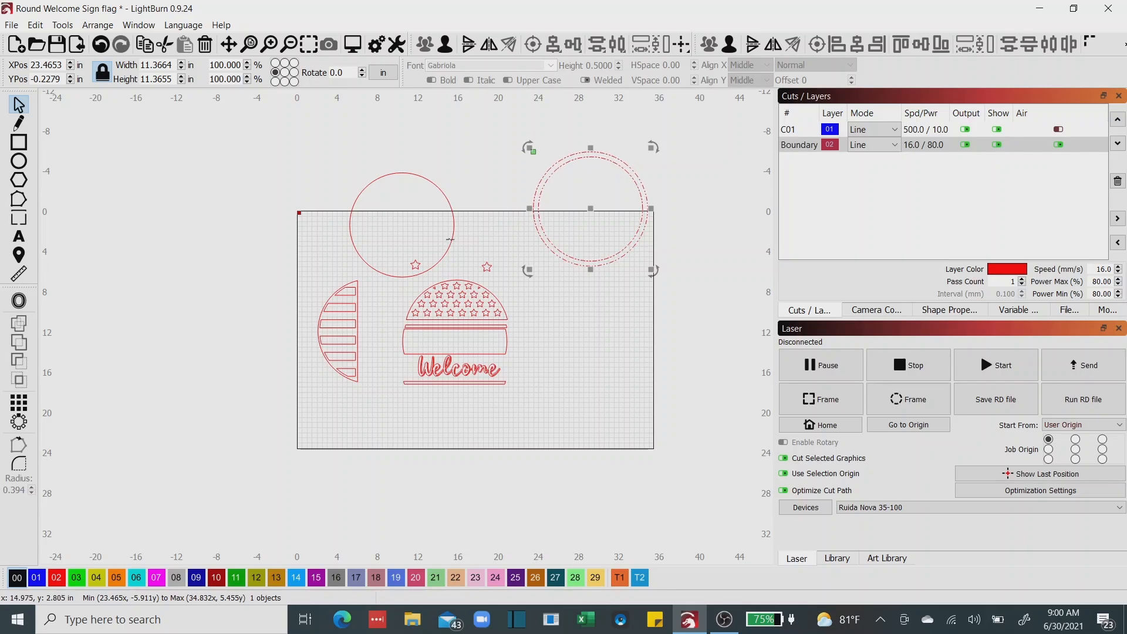
# Move the plain single circle over the Welcome design and nudge it up until its upper arc coincides with the star dome's curved edge.
pyautogui.moveTo(451, 239); pyautogui.dragTo(487, 360)
pyautogui.scroll(5, 452, 350)
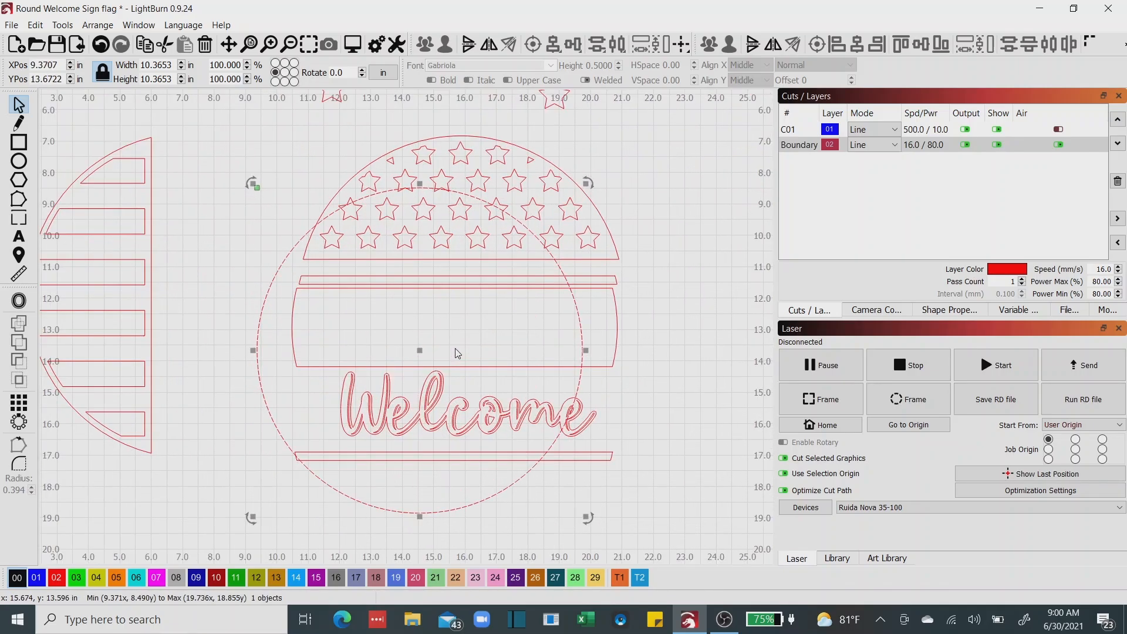
pyautogui.moveTo(419, 347); pyautogui.dragTo(463, 306)
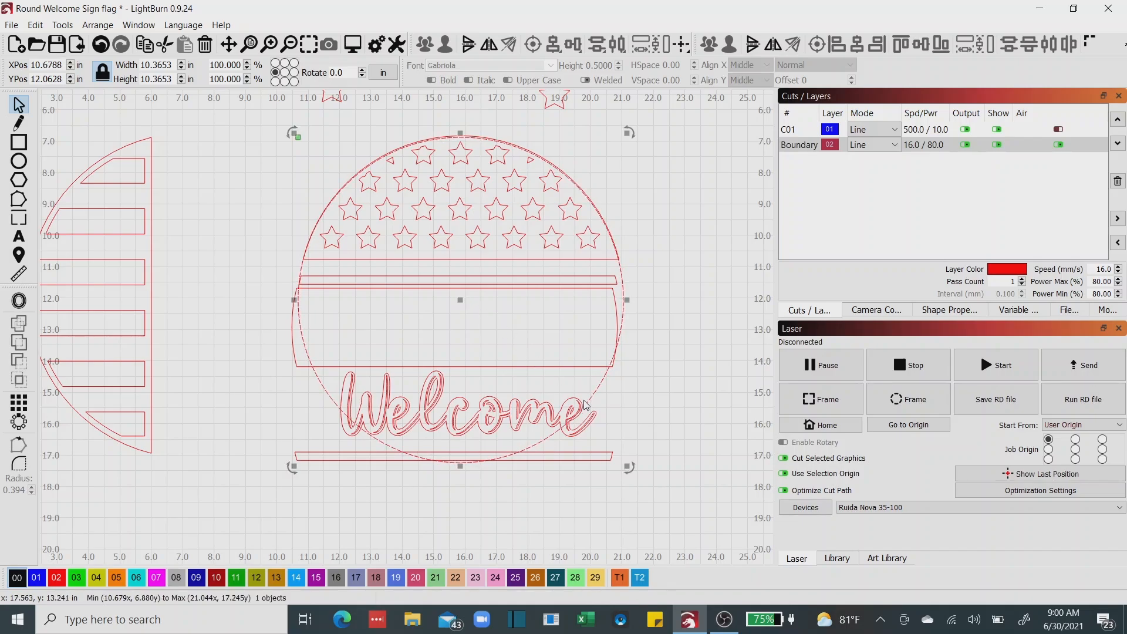
pyautogui.scroll(3, 493, 123)
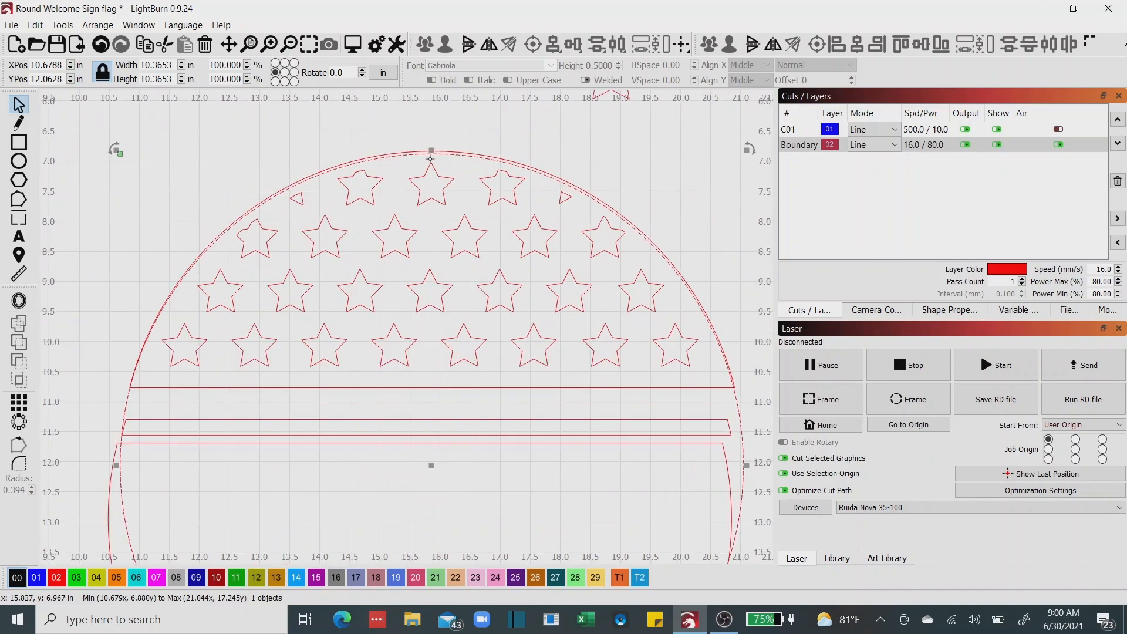
pyautogui.hotkey('ctrl', 'Up')
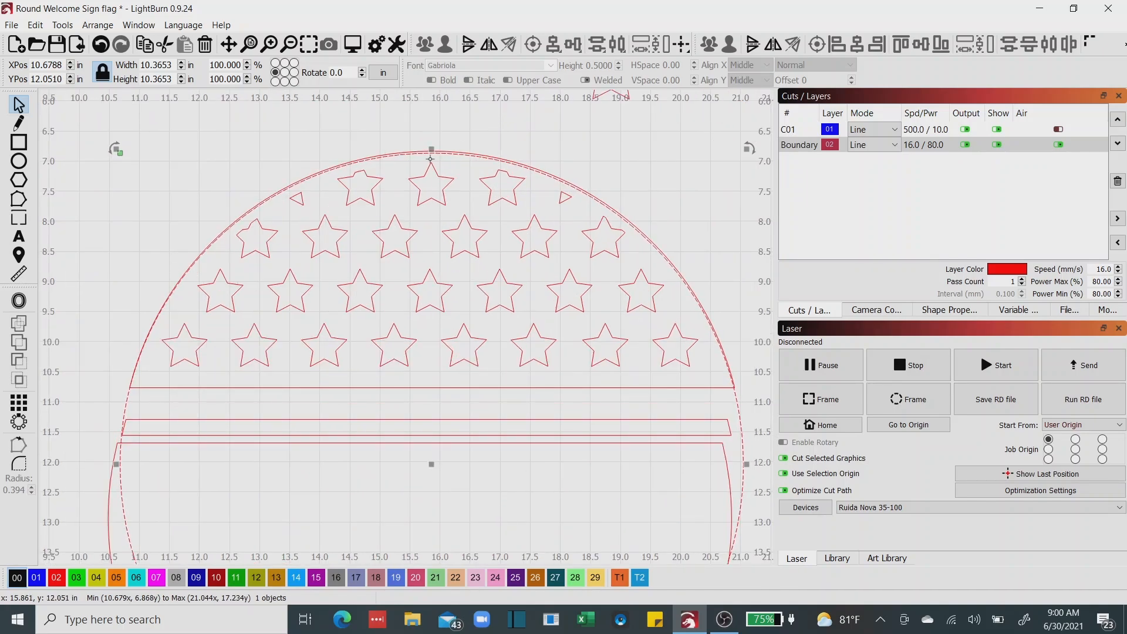
pyautogui.hotkey('ctrl', 'Up')
pyautogui.hotkey('ctrl', 'Up')
pyautogui.hotkey('ctrl', 'Up')
pyautogui.hotkey('ctrl', 'Up')
pyautogui.hotkey('ctrl', 'Up')
pyautogui.hotkey('ctrl', 'Up')
pyautogui.hotkey('ctrl', 'Up')
pyautogui.hotkey('ctrl', 'Up')
pyautogui.hotkey('ctrl', 'Up')
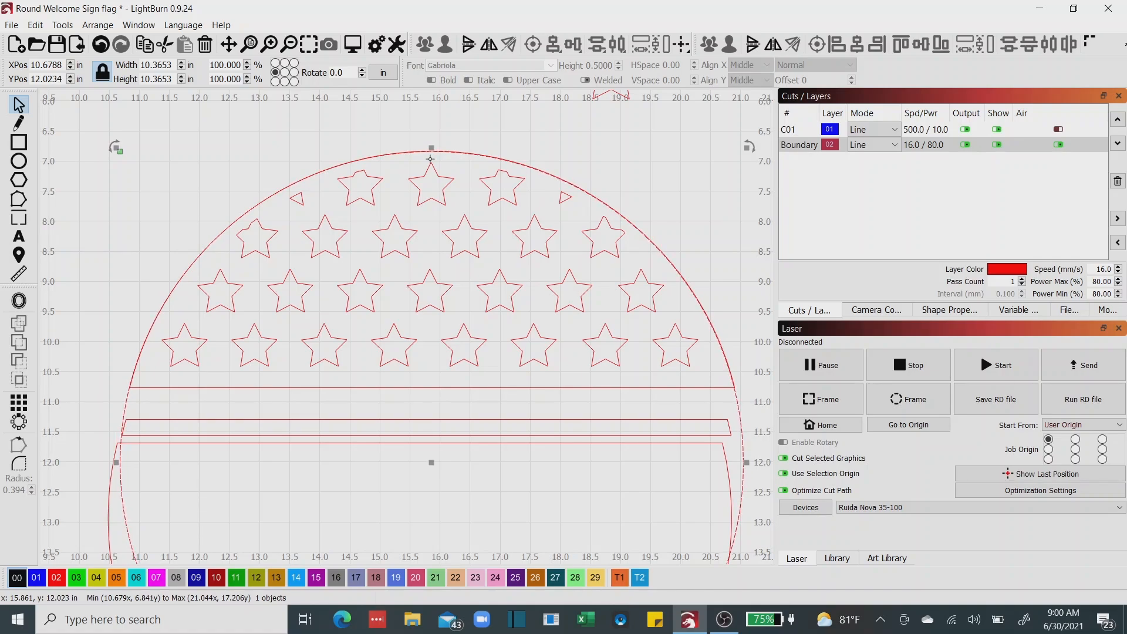
# Move the thin strip below the star dome up into the circle, leaving a small gap under the dome's flat edge.
pyautogui.scroll(-2, 414, 184)
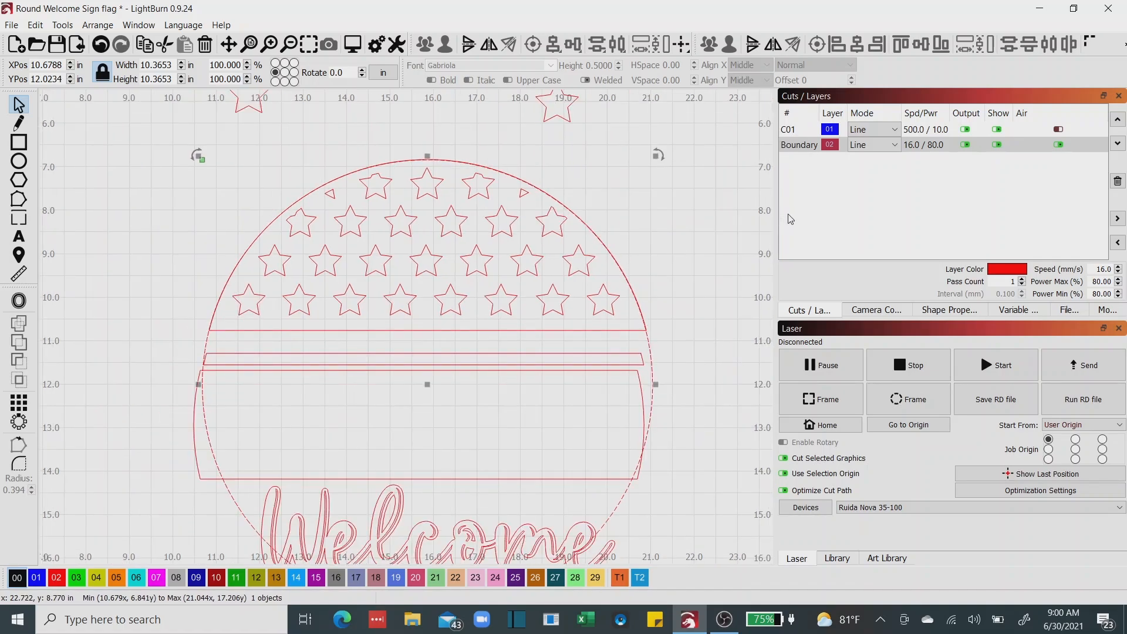
pyautogui.click(504, 354)
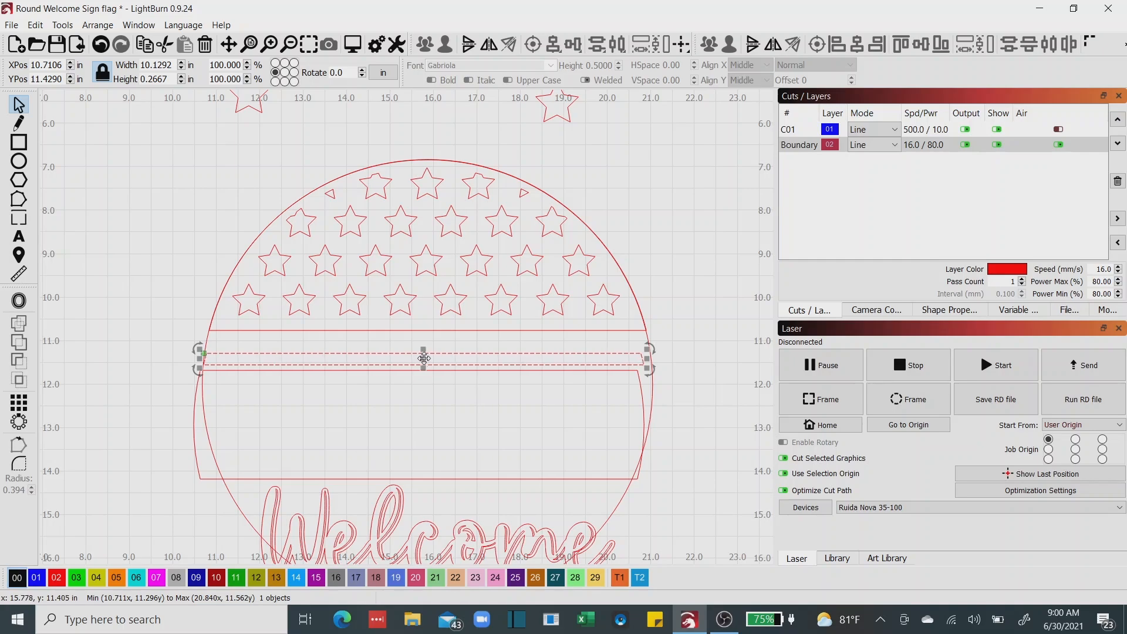
pyautogui.moveTo(424, 358); pyautogui.dragTo(430, 343)
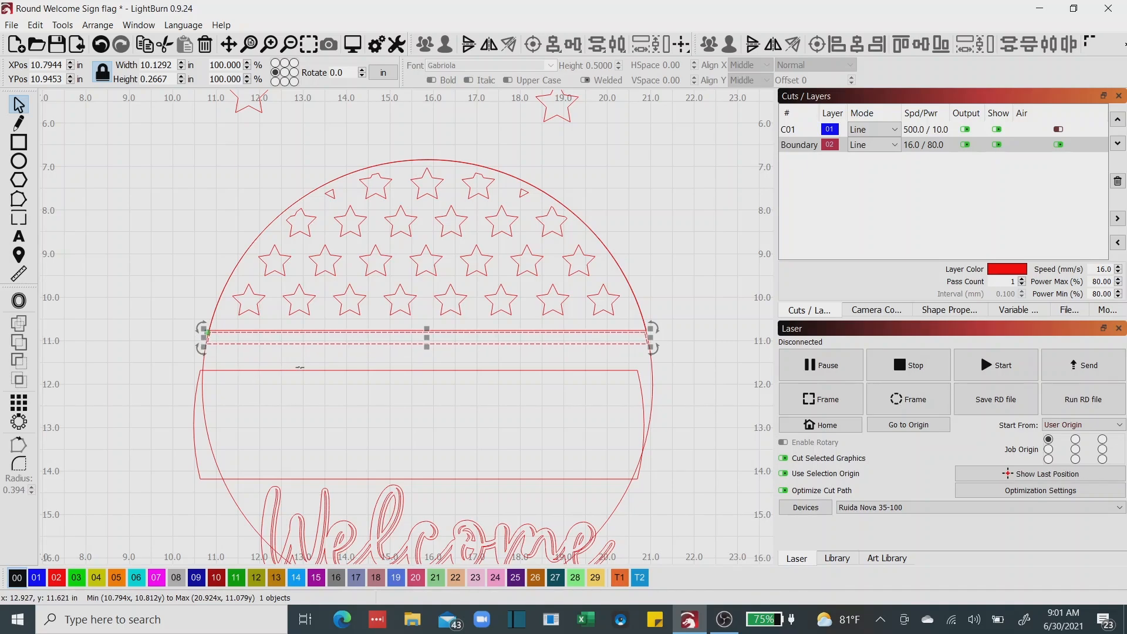
pyautogui.press('Down')
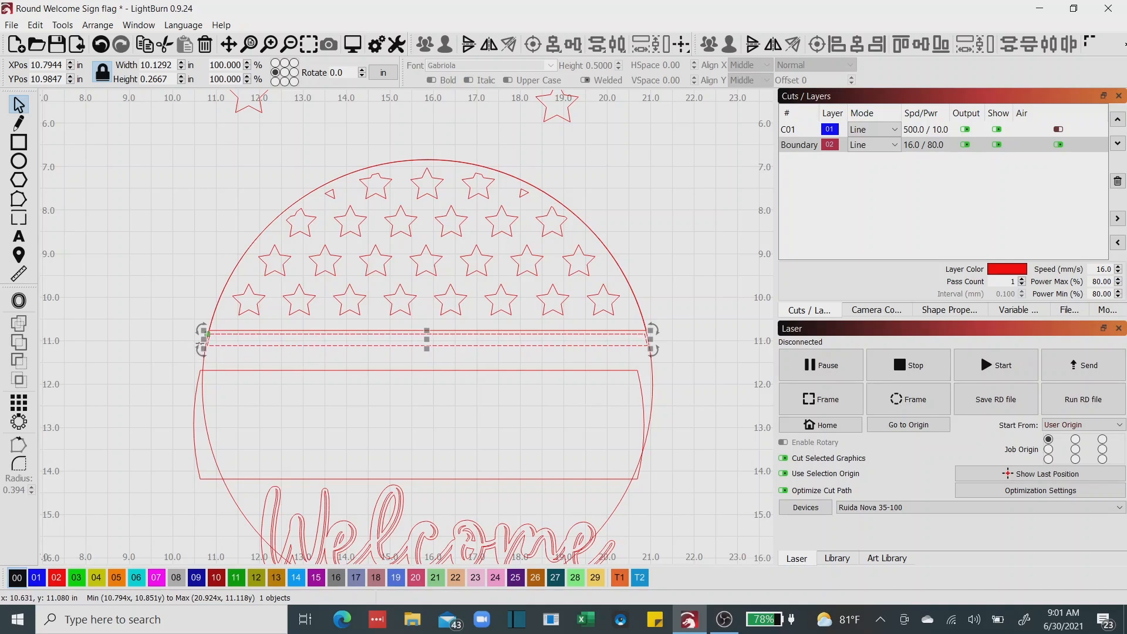
# Stretch both ends of the thin strip under the dome outward to the circle, making it about 10.21 in wide.
pyautogui.scroll(5, 200, 344)
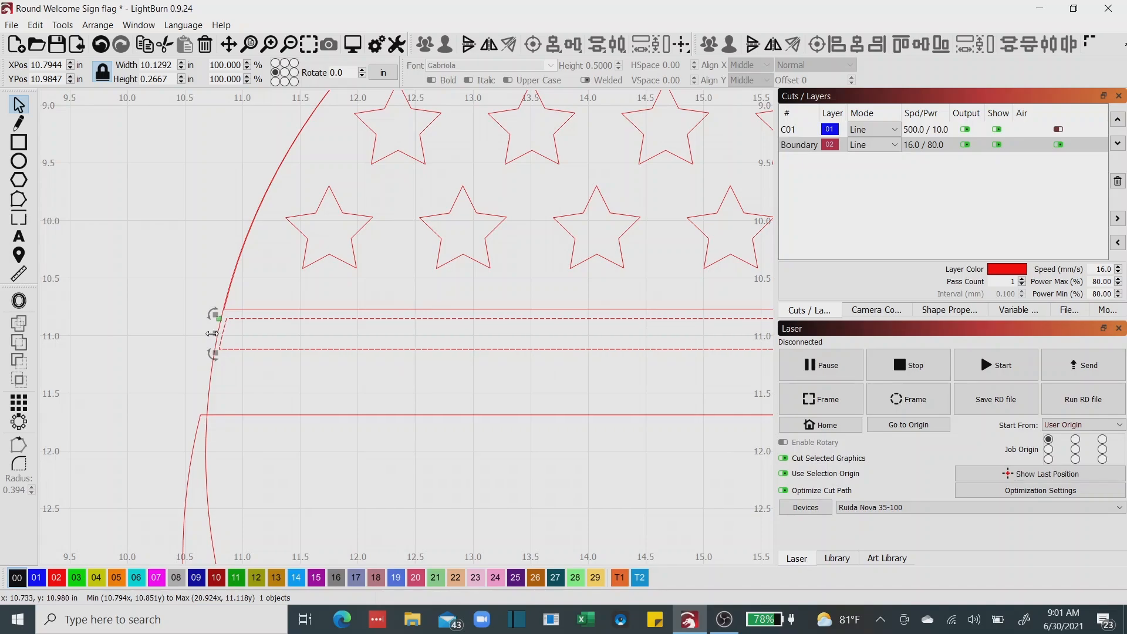
pyautogui.moveTo(212, 334); pyautogui.dragTo(208, 334)
pyautogui.moveTo(568, 365); pyautogui.dragTo(64, 331)
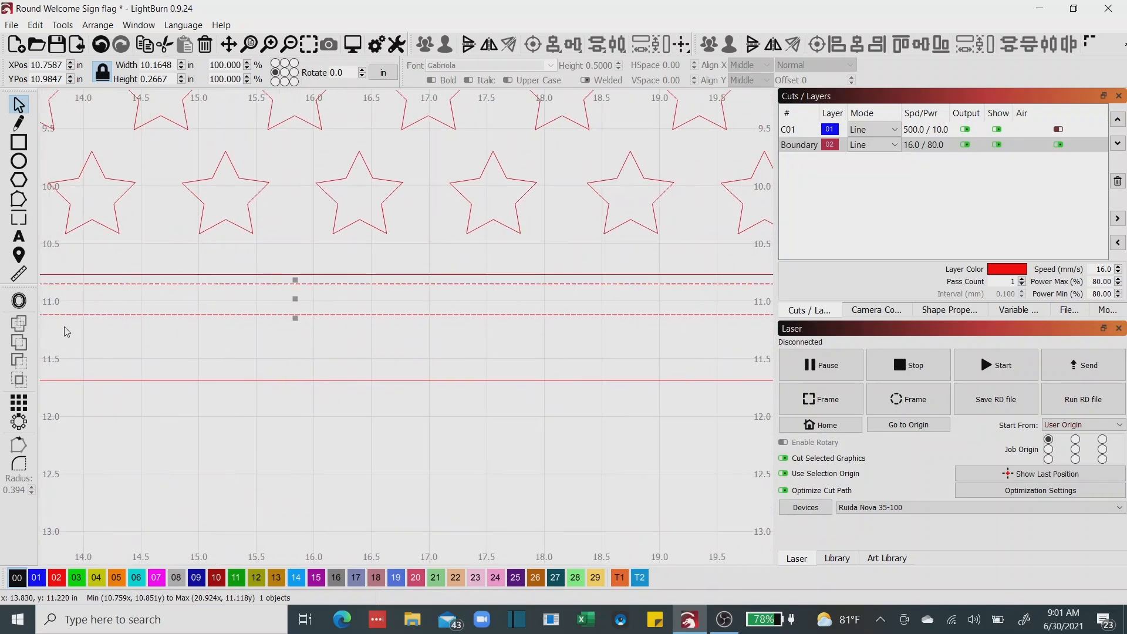
pyautogui.moveTo(630, 307); pyautogui.dragTo(158, 351)
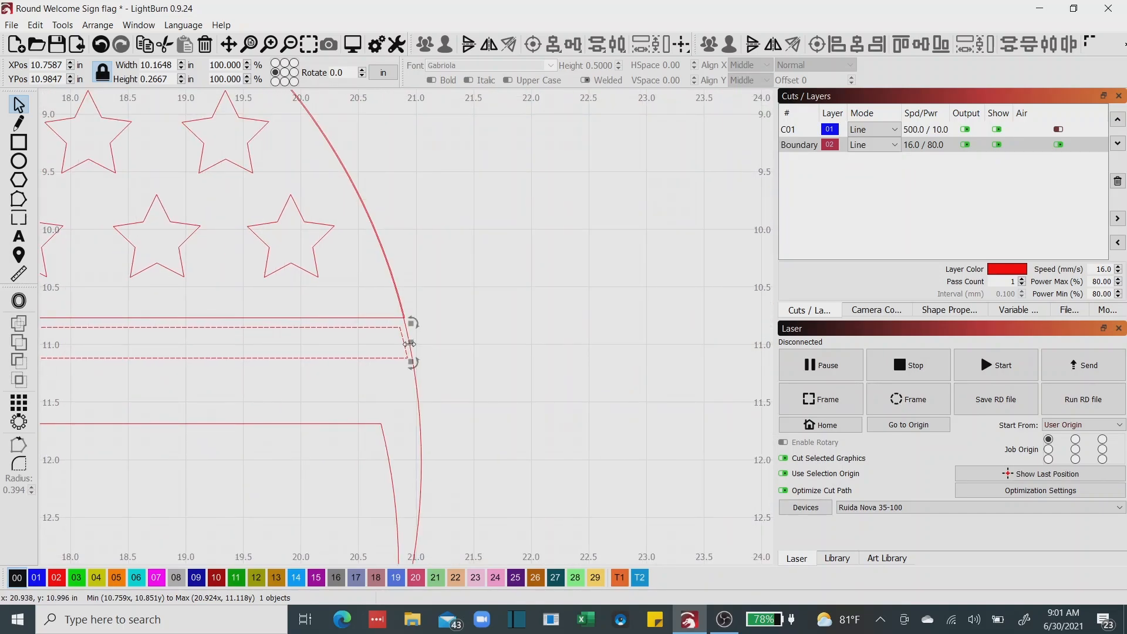
pyautogui.moveTo(409, 343); pyautogui.dragTo(414, 343)
pyautogui.click(509, 364)
pyautogui.scroll(-5, 505, 369)
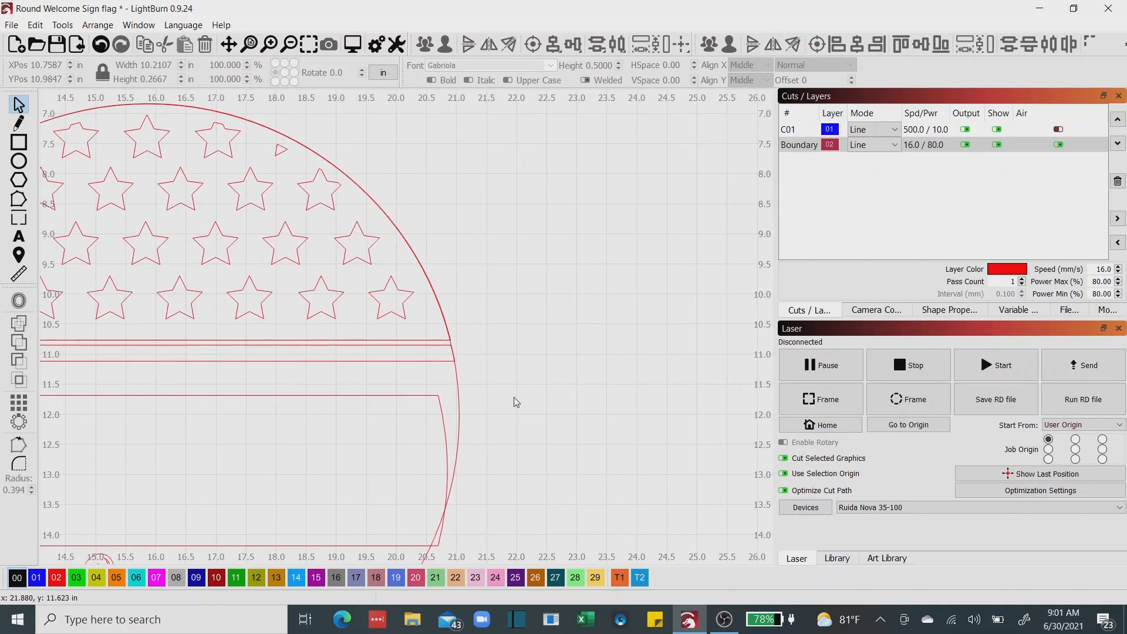
# Move the wide curved-end center band out of the circle to the empty area below the concentric ring.
pyautogui.moveTo(648, 359); pyautogui.dragTo(720, 326)
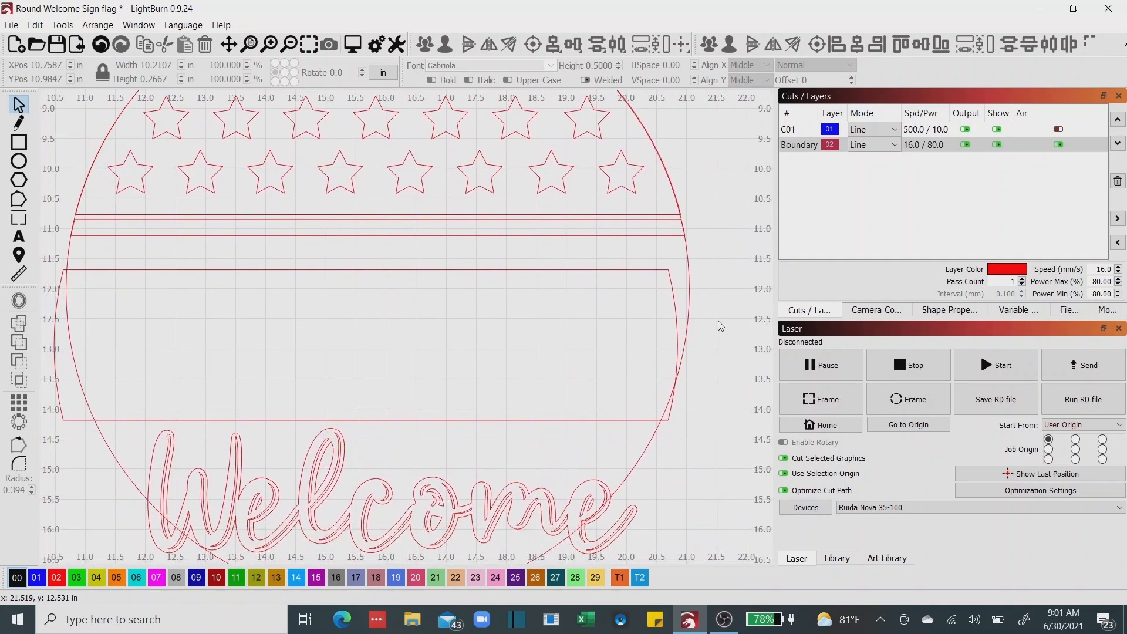
pyautogui.click(537, 270)
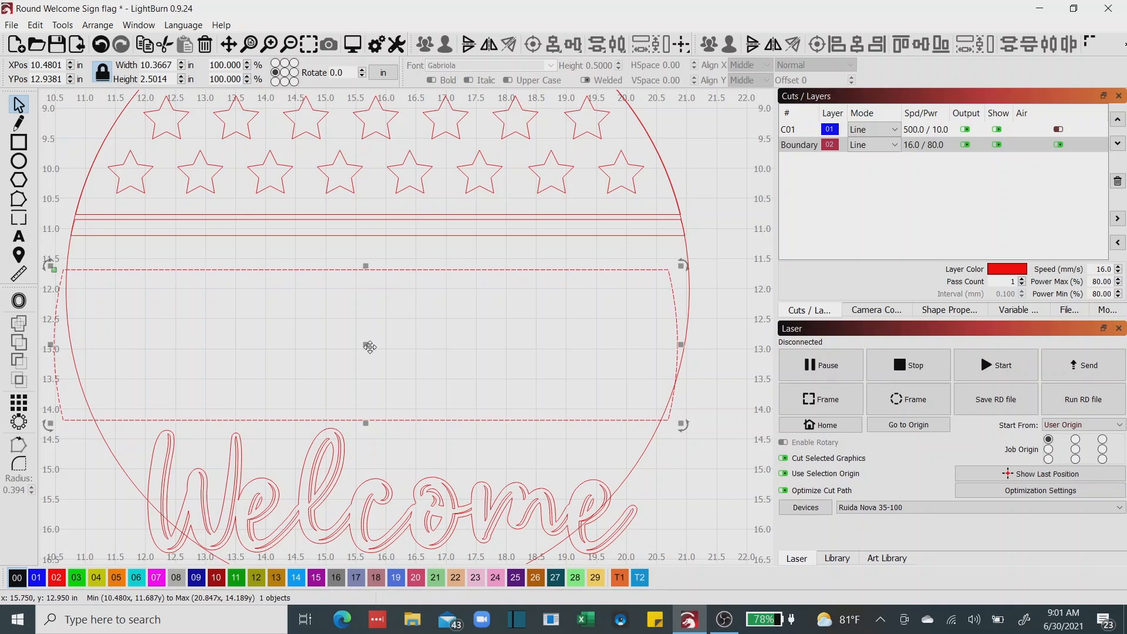
pyautogui.moveTo(365, 345); pyautogui.dragTo(767, 196)
pyautogui.scroll(-5, 378, 295)
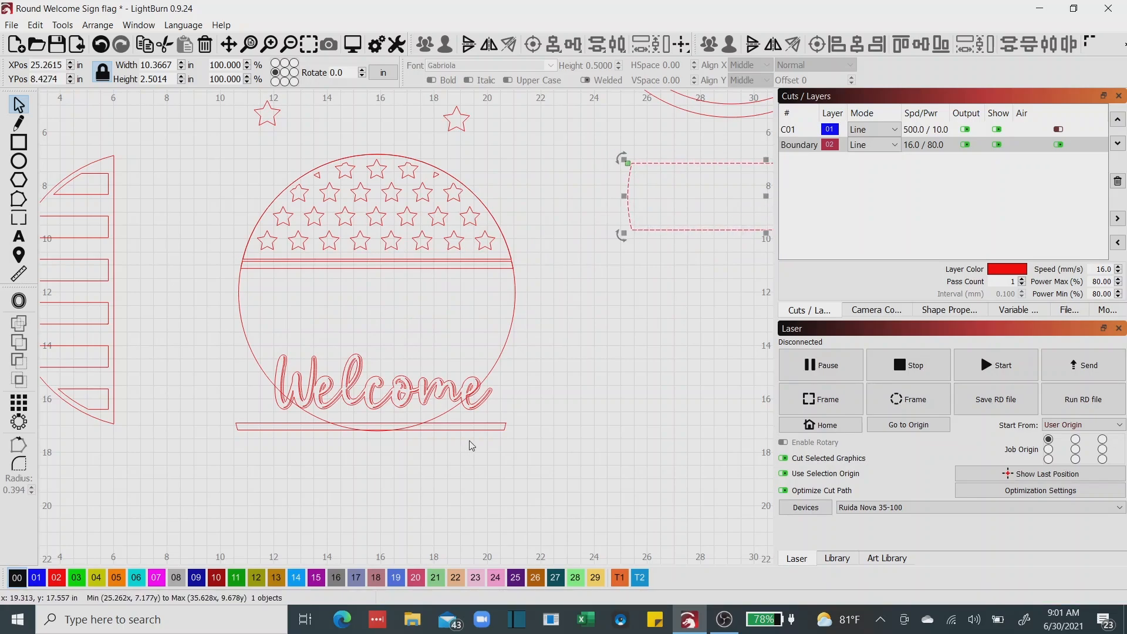
# Move the Welcome lettering and the lower thin strip out of the circle, placing them beside it below the wide band.
pyautogui.click(425, 401)
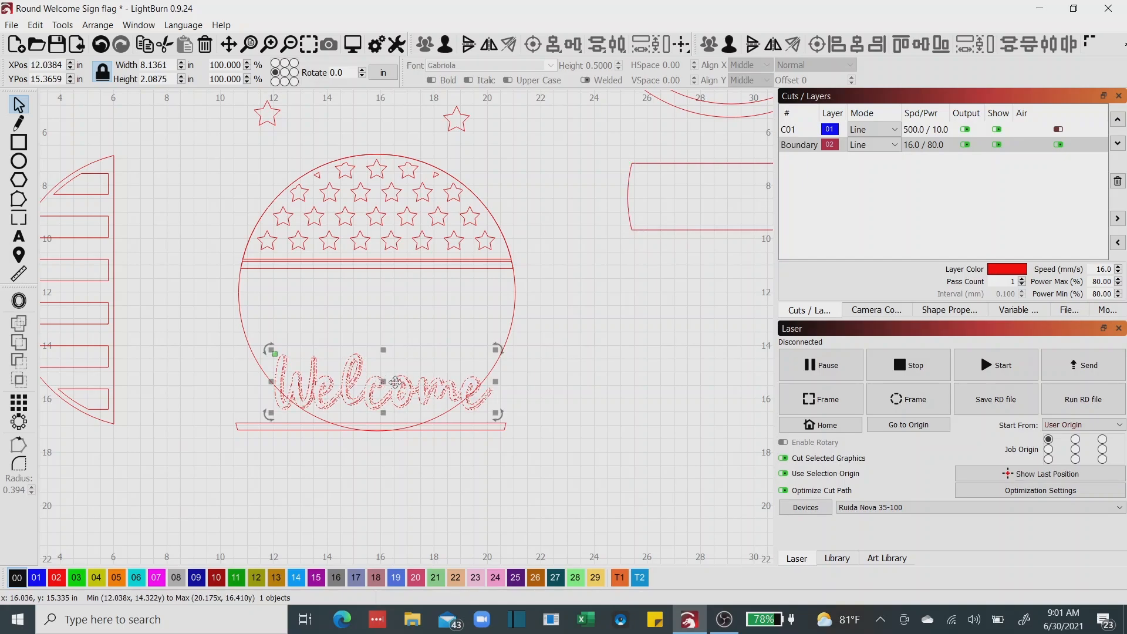
pyautogui.moveTo(425, 401); pyautogui.dragTo(650, 279)
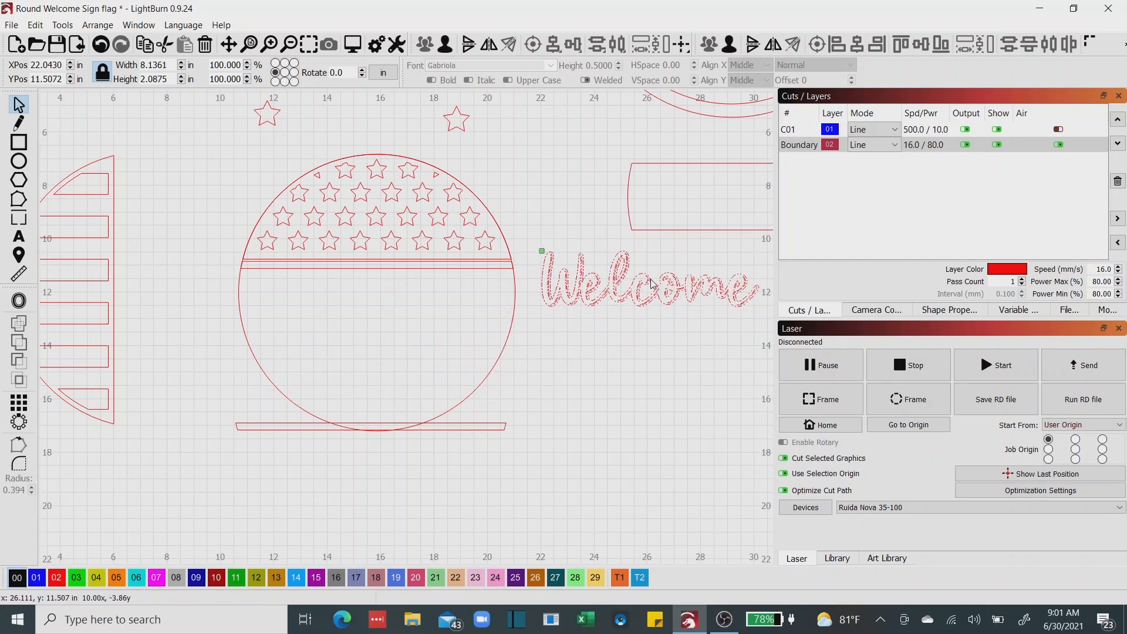
pyautogui.click(485, 431)
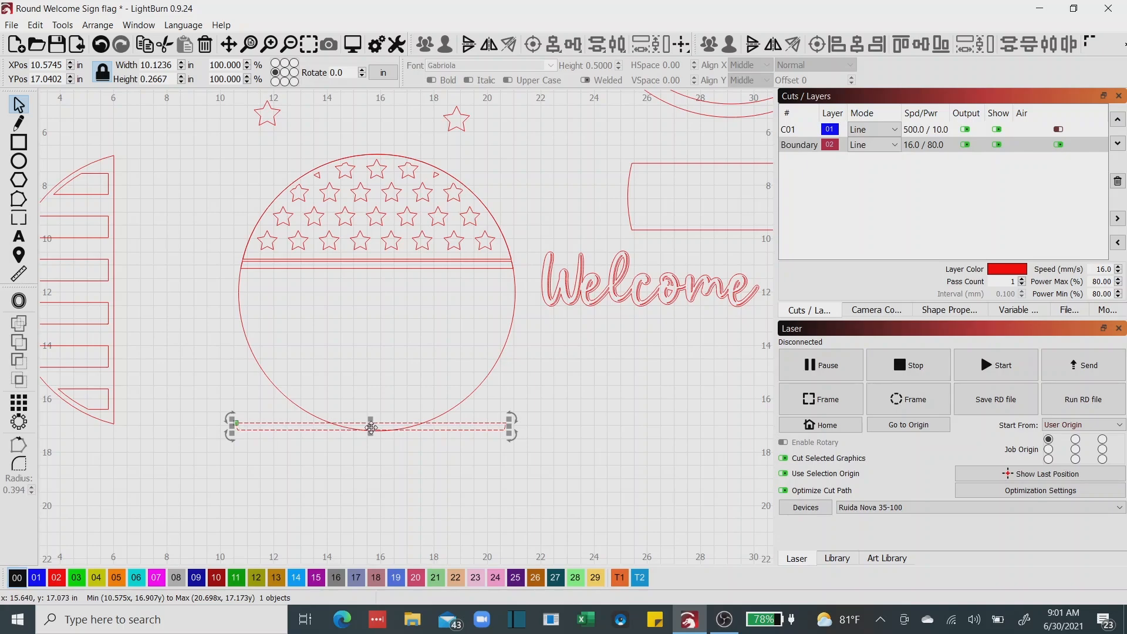
pyautogui.moveTo(475, 420); pyautogui.dragTo(799, 343)
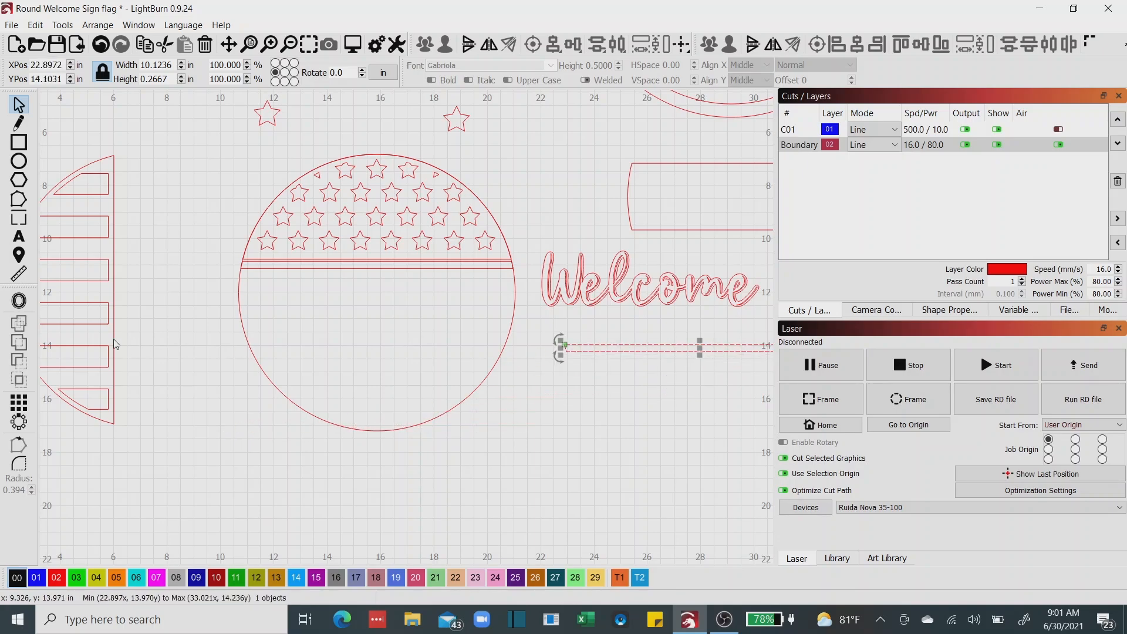
# Rotate the striped half-circle group so its flat edge faces up and its stripes run vertically.
pyautogui.moveTo(113, 339); pyautogui.dragTo(248, 351)
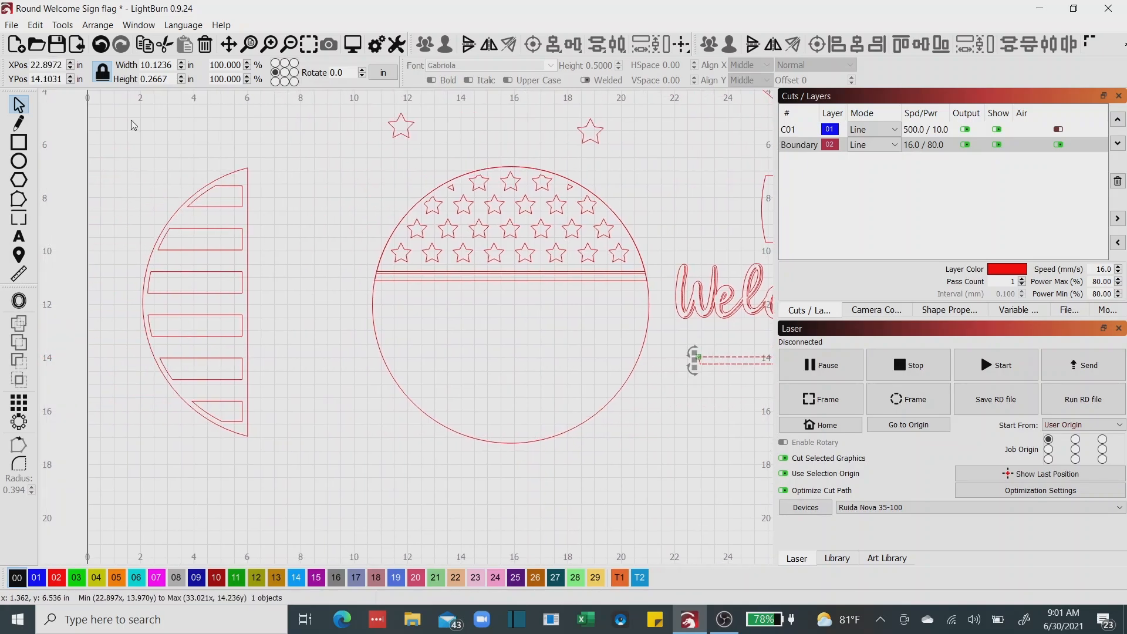
pyautogui.moveTo(131, 119); pyautogui.dragTo(321, 498)
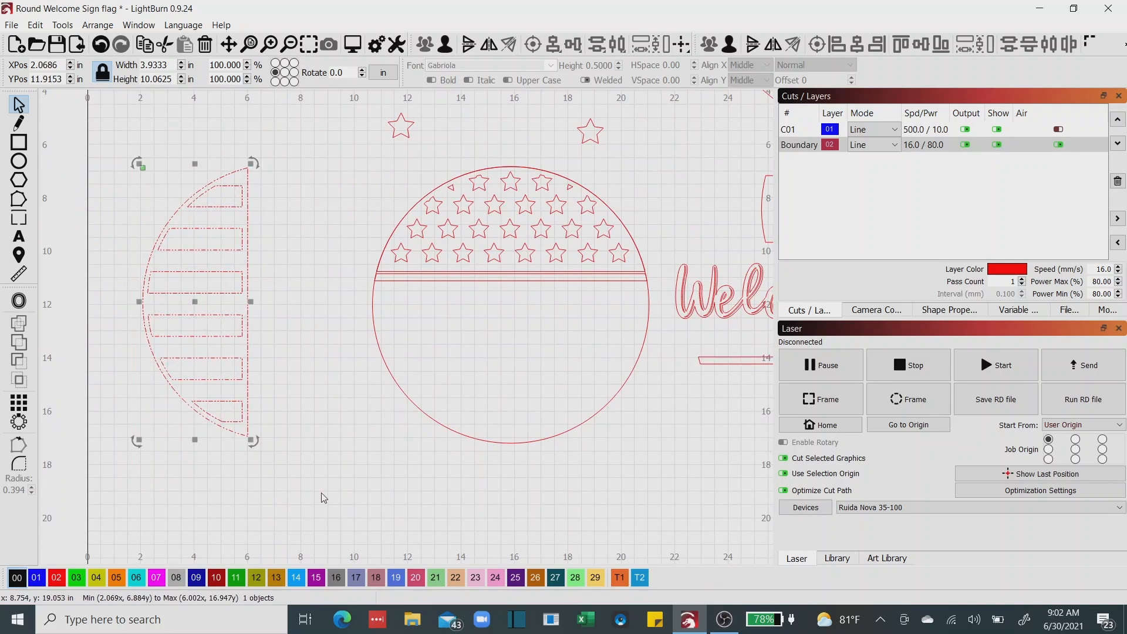
pyautogui.hotkey('ctrl', 'r')
pyautogui.hotkey('ctrl', 'l')
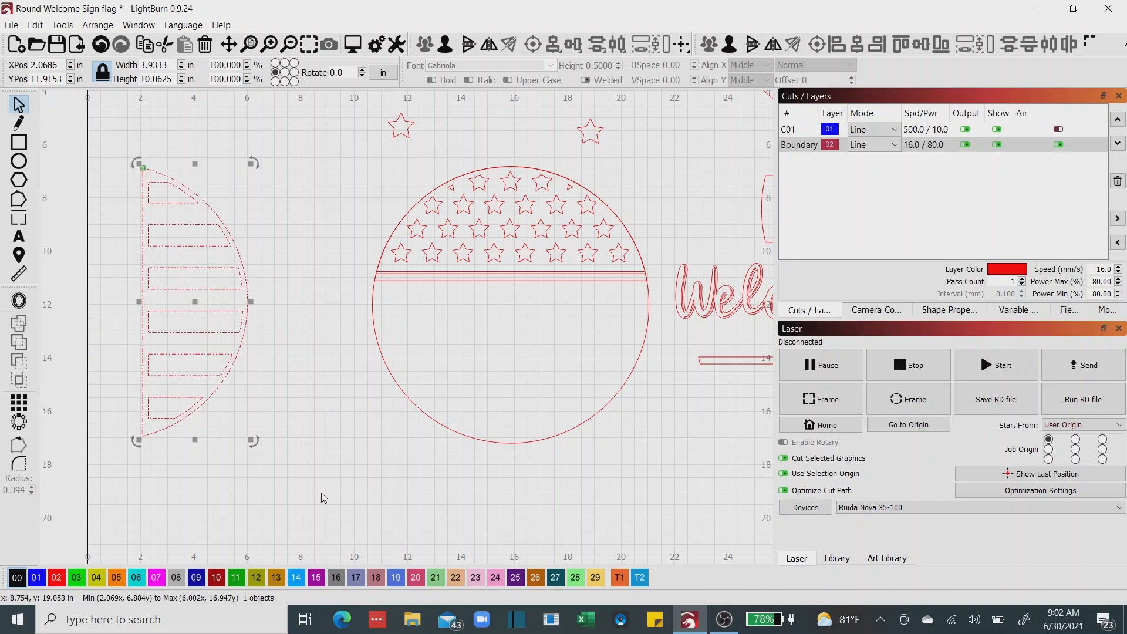
pyautogui.hotkey('ctrl', 'l')
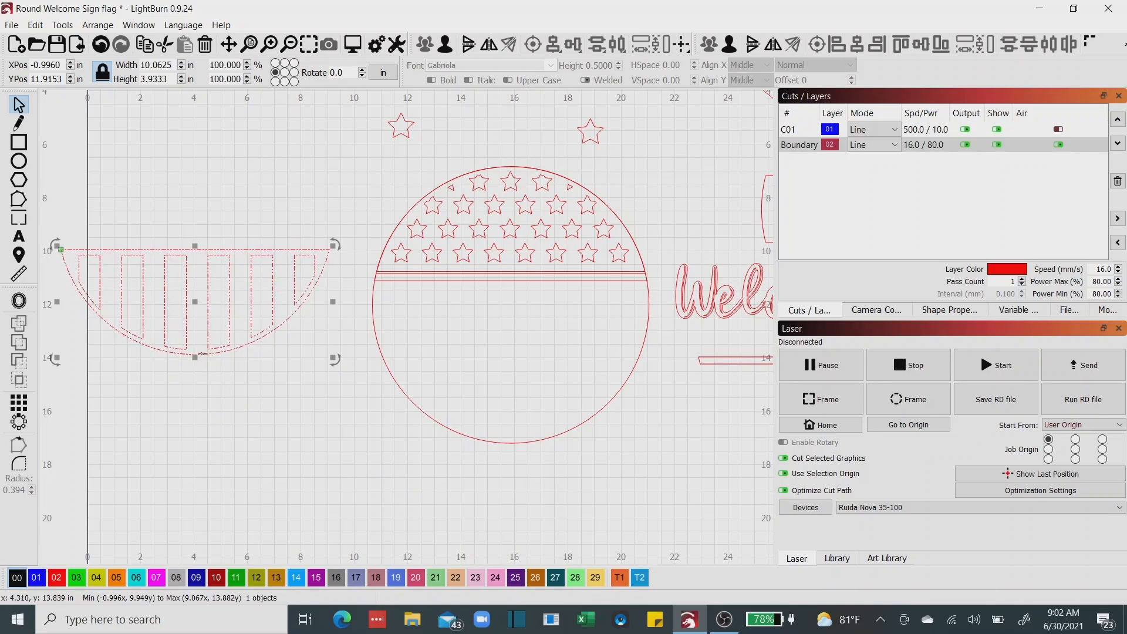
# Move the striped half-circle group into the lower part of the circle so its curved edge follows the circle's outline.
pyautogui.moveTo(202, 353); pyautogui.dragTo(518, 443)
pyautogui.scroll(3, 352, 429)
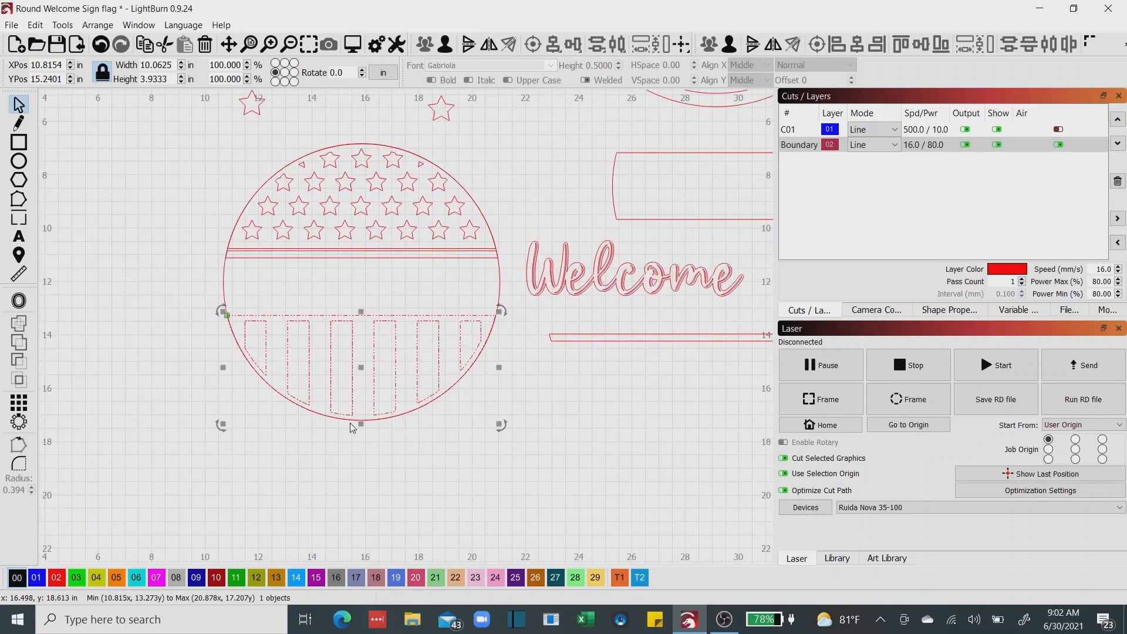
pyautogui.scroll(1, 332, 379)
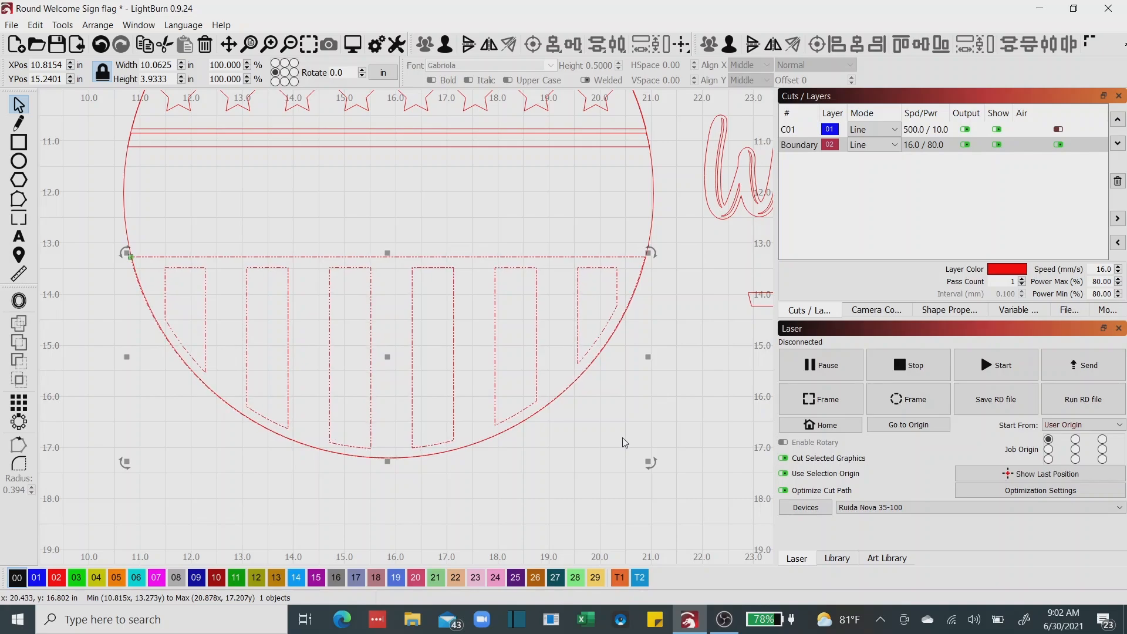
pyautogui.scroll(-1, 619, 442)
pyautogui.scroll(-4, 701, 367)
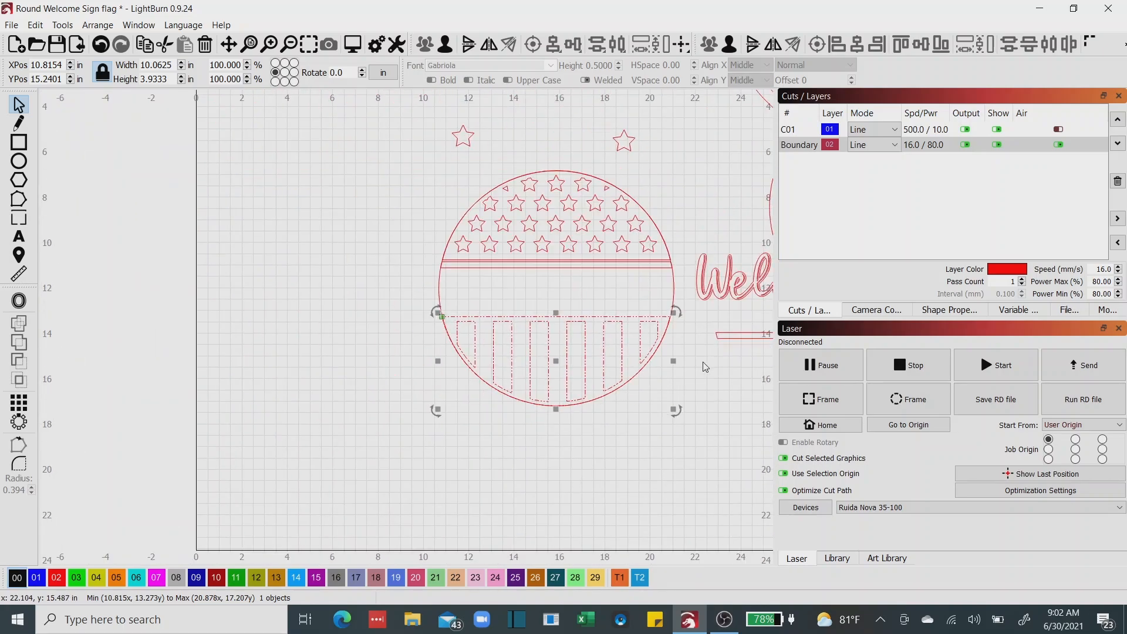
# Move the remaining thin strip back into the circle, just above the flat edge of the striped half-circle.
pyautogui.click(727, 338)
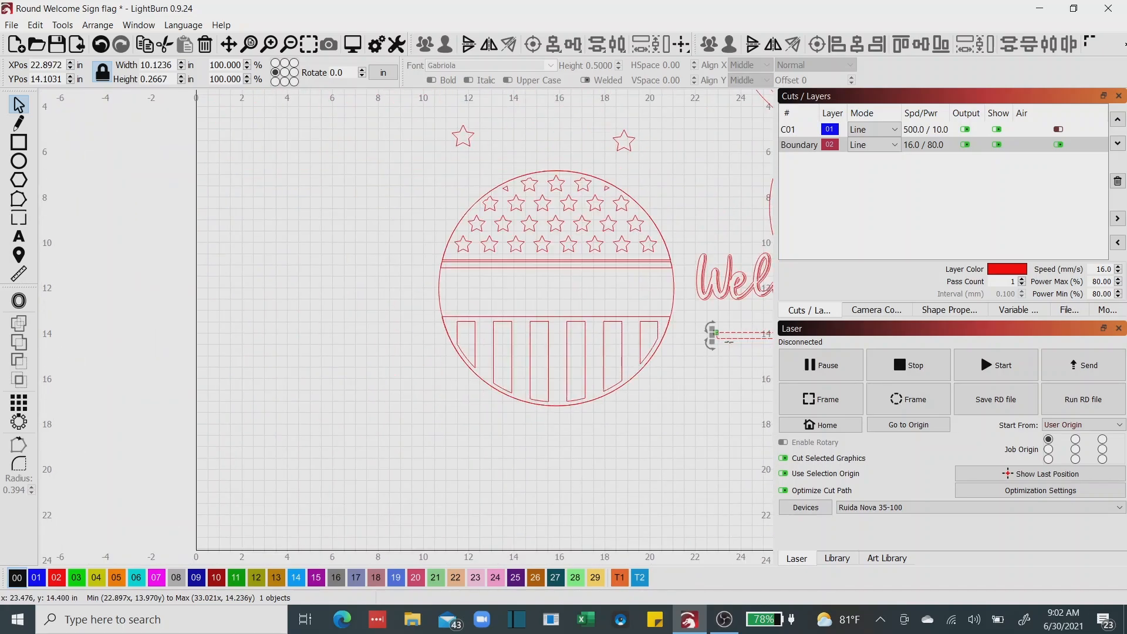
pyautogui.hotkey('ctrl', 'shift', 'a')
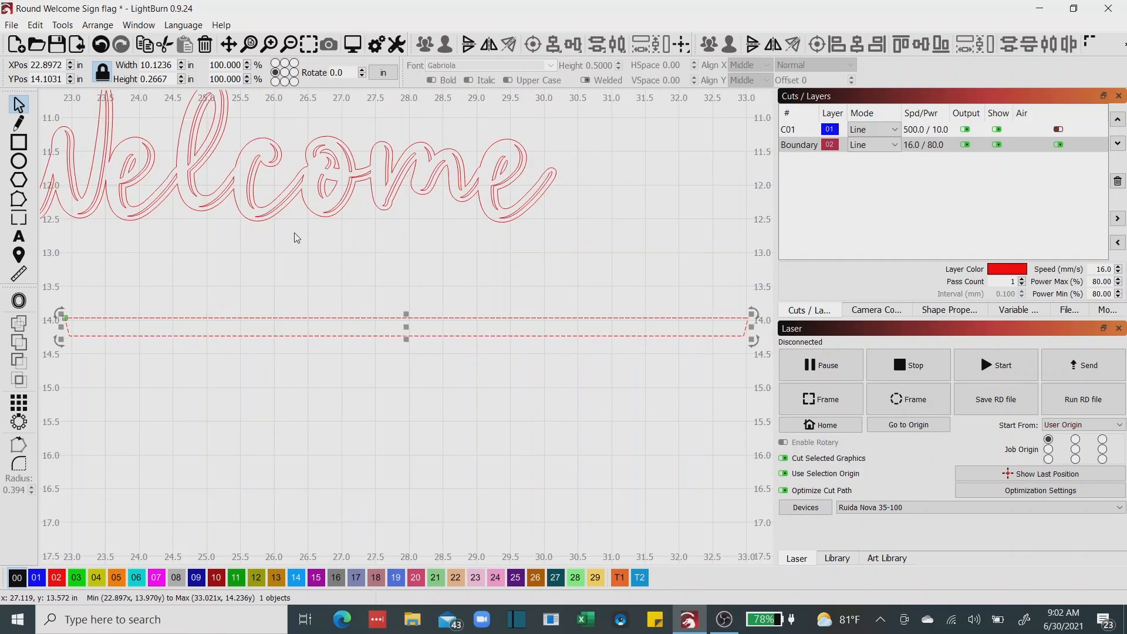
pyautogui.scroll(1, 372, 332)
pyautogui.scroll(-6, 376, 331)
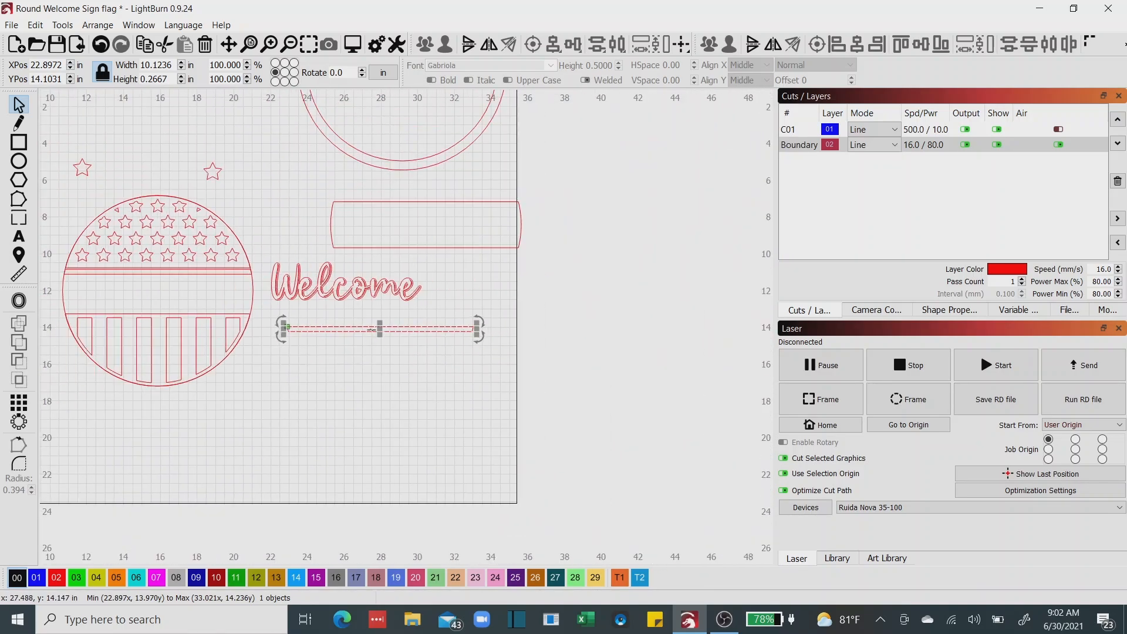
pyautogui.moveTo(379, 329); pyautogui.dragTo(152, 308)
pyautogui.moveTo(165, 312); pyautogui.dragTo(357, 377)
pyautogui.scroll(4, 377, 378)
pyautogui.scroll(4, 146, 373)
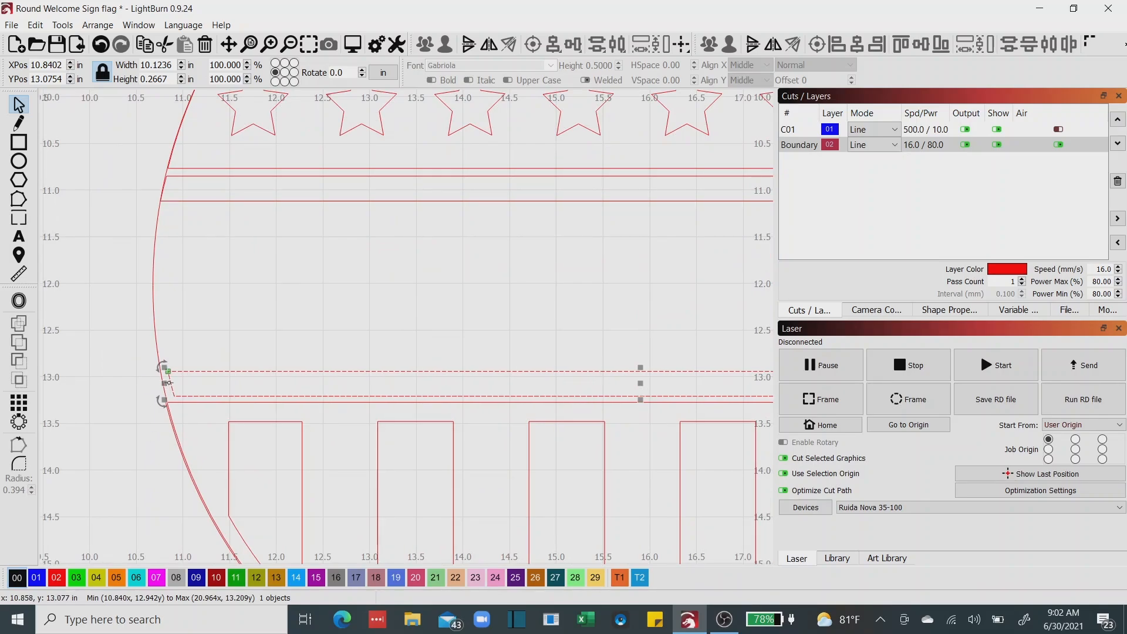
# Stretch the left end of the lower thin strip outward to the circle, making the strip about 10.21 in wide.
pyautogui.moveTo(163, 384); pyautogui.dragTo(156, 385)
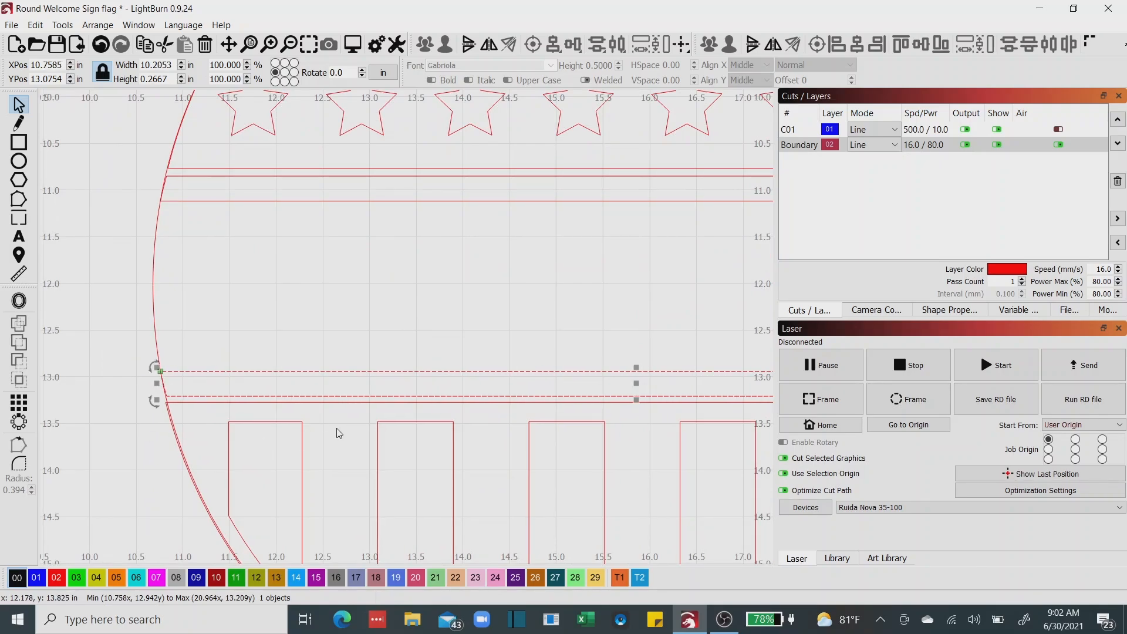
pyautogui.moveTo(339, 433); pyautogui.dragTo(257, 387)
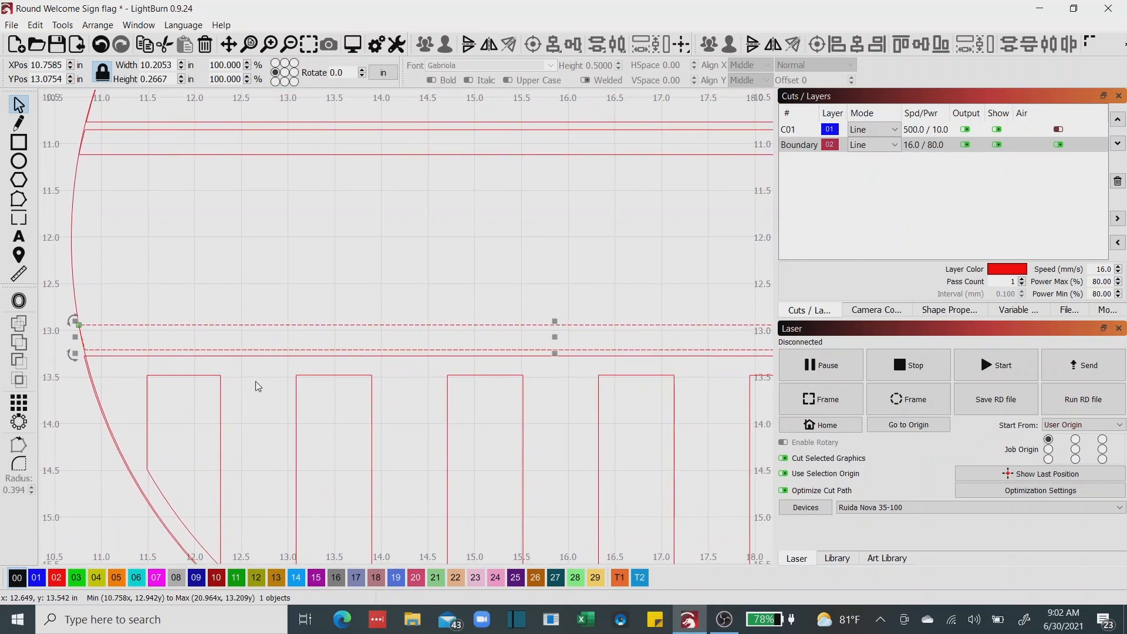
pyautogui.scroll(-2, 434, 382)
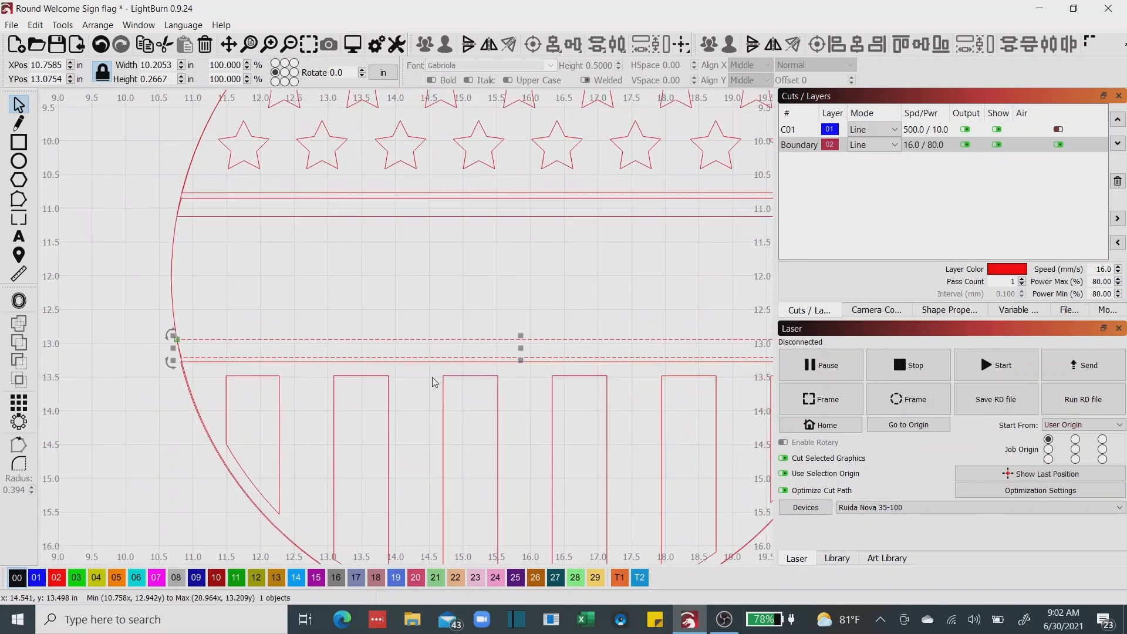
pyautogui.moveTo(461, 405); pyautogui.dragTo(398, 392)
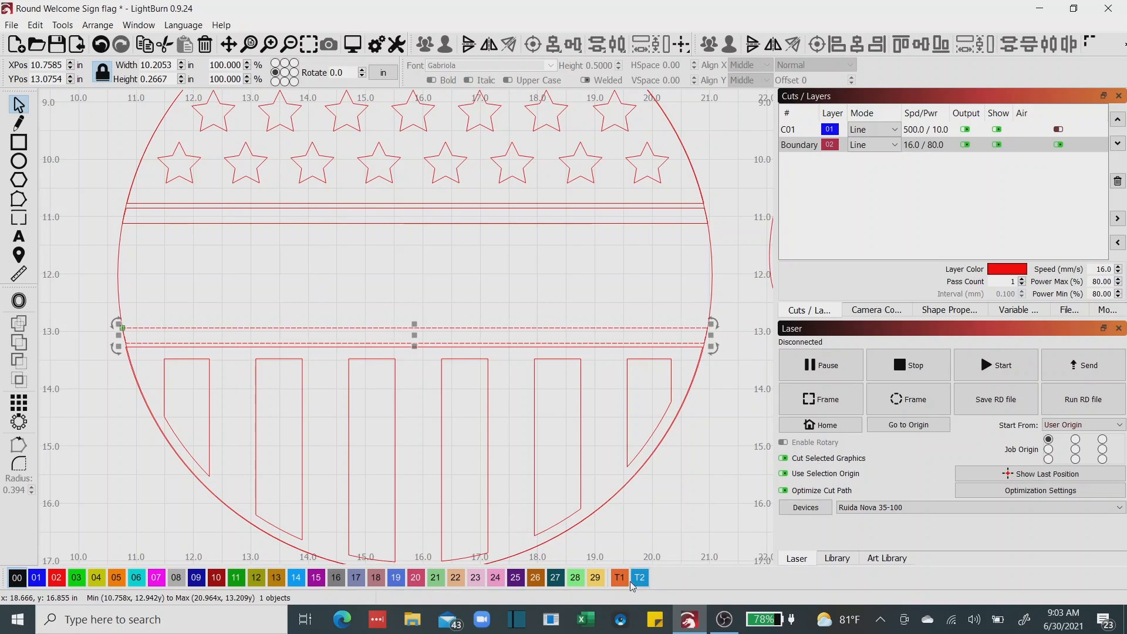
# Draw a spacer rectangle about 0.29 by 0.08 in between the star dome's flat edge and the upper thin strip, on tool layer T2.
pyautogui.scroll(-2, 693, 497)
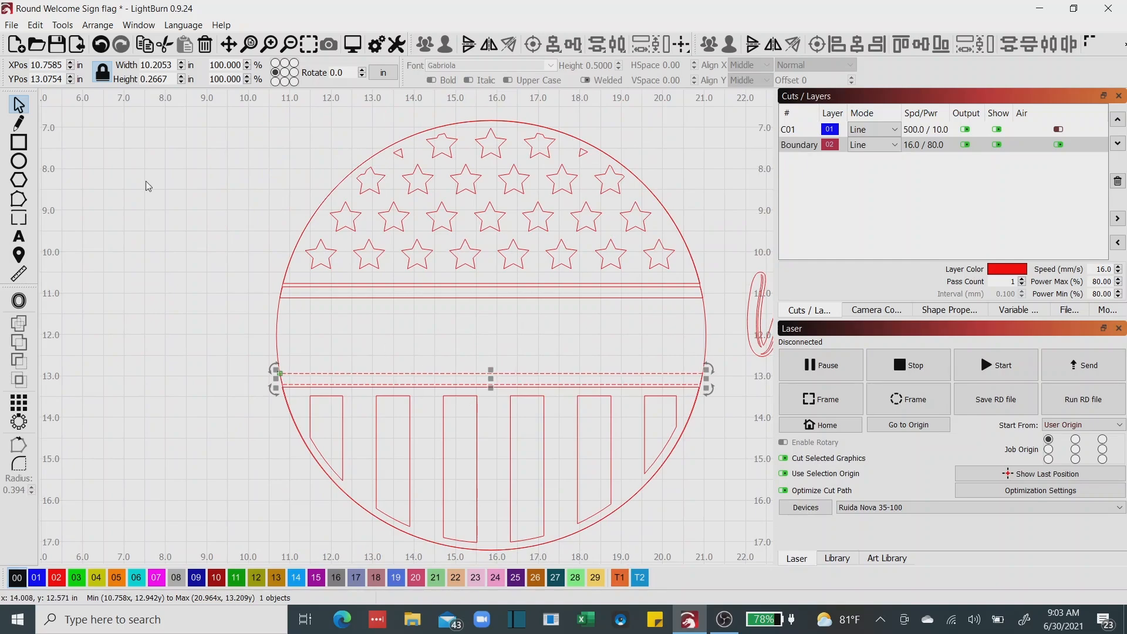
pyautogui.click(18, 142)
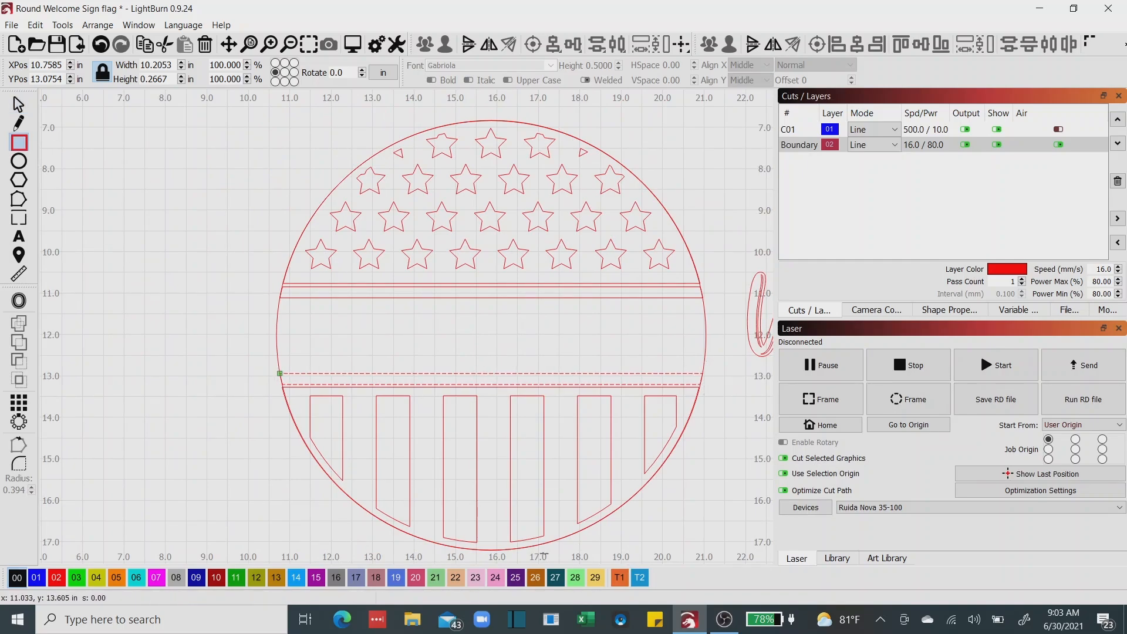
pyautogui.click(619, 577)
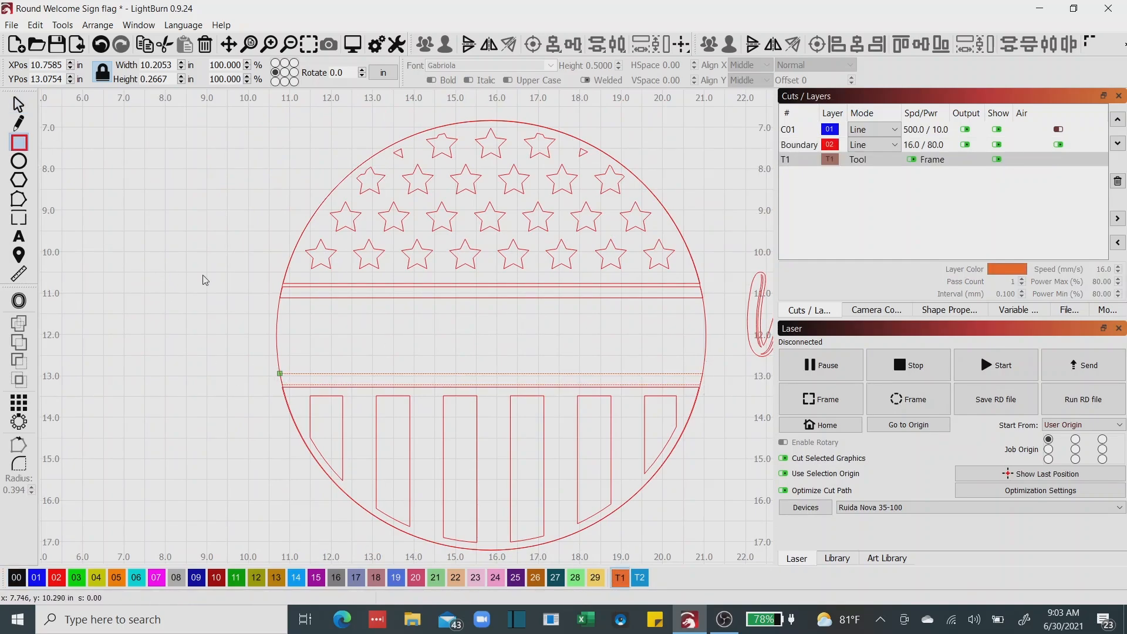
pyautogui.scroll(5, 338, 284)
pyautogui.moveTo(338, 283); pyautogui.dragTo(376, 293)
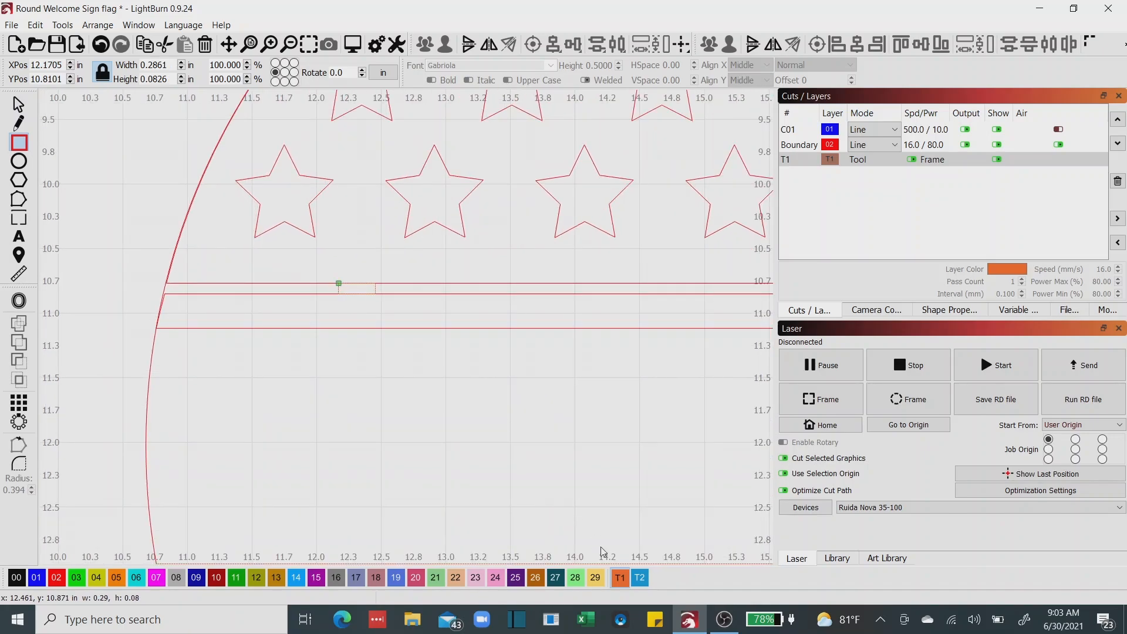
pyautogui.click(640, 578)
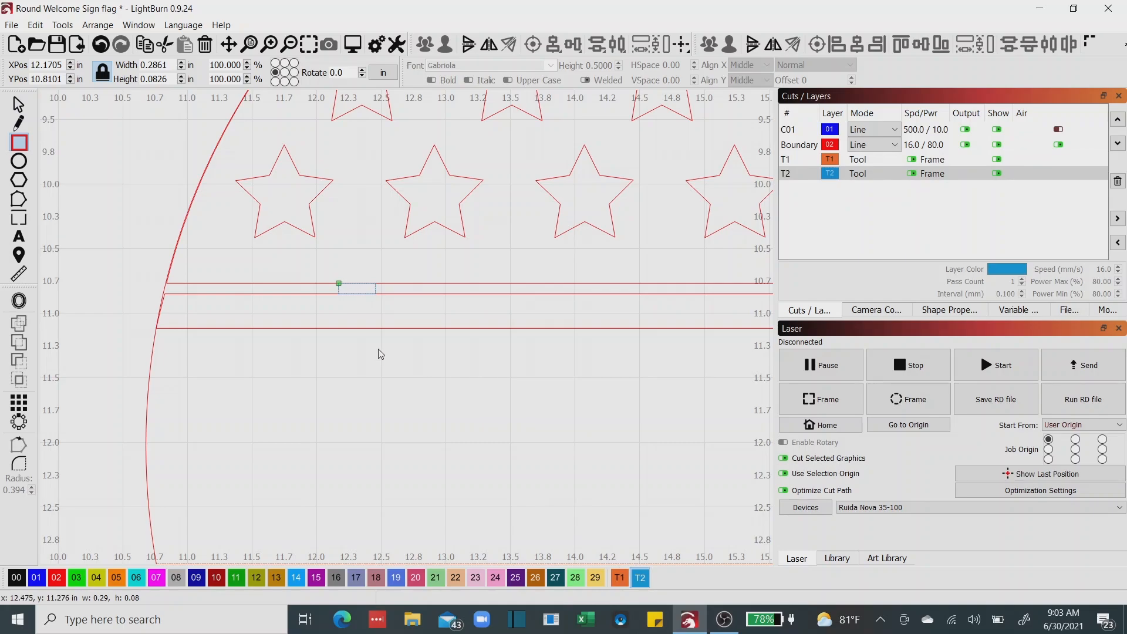
pyautogui.click(19, 105)
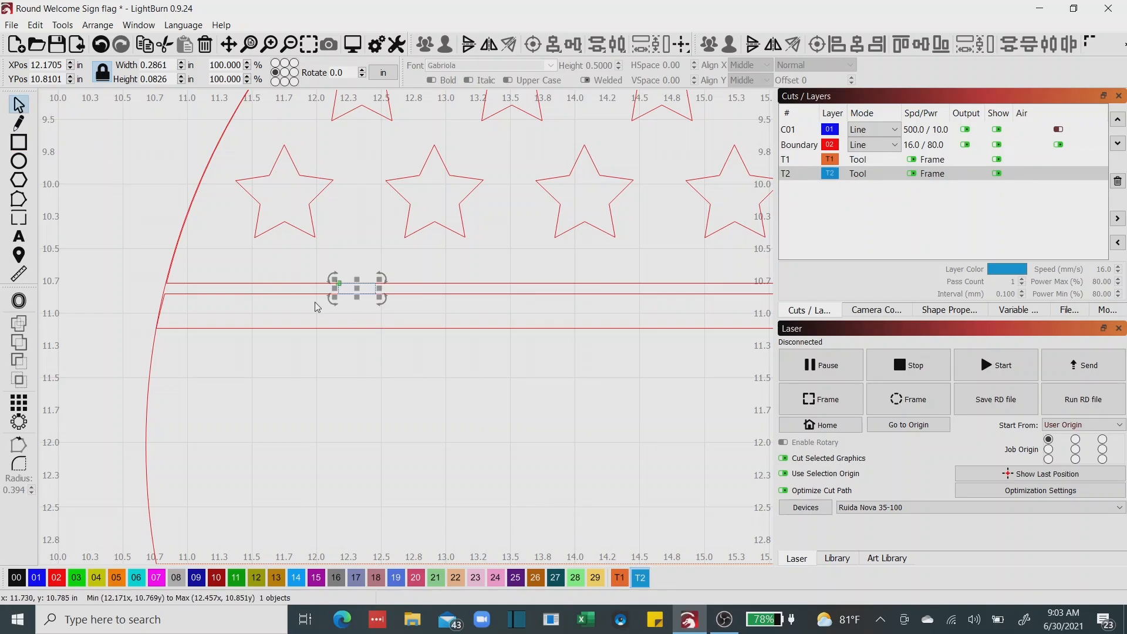
# Move the spacer rectangle down so it rests on the flat edge of the striped half-circle.
pyautogui.scroll(-2, 381, 326)
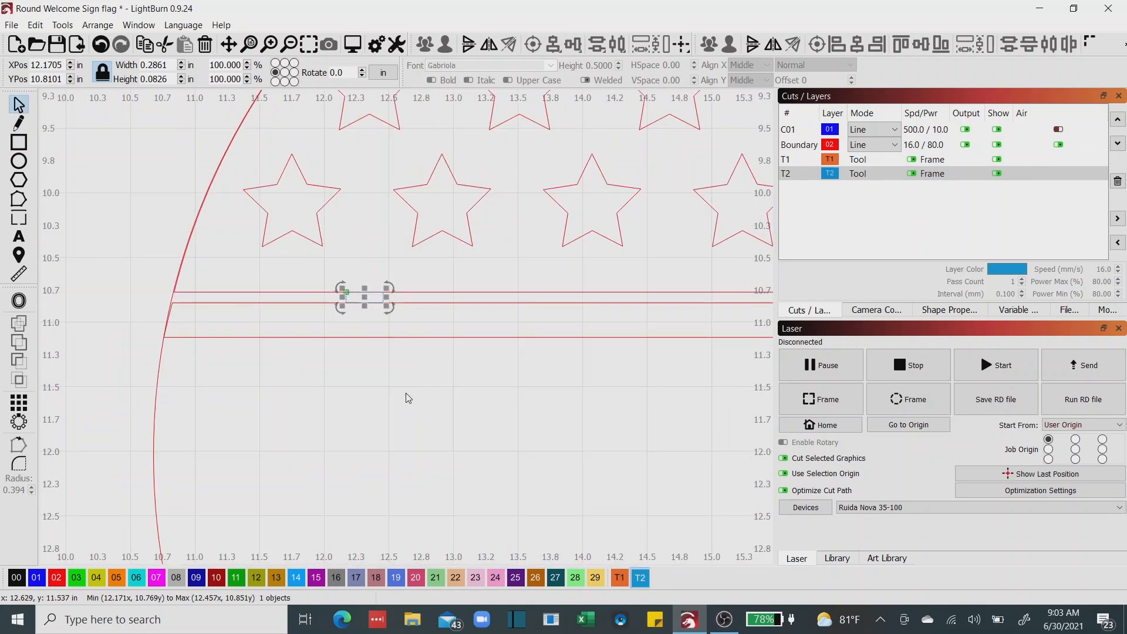
pyautogui.moveTo(381, 326); pyautogui.dragTo(378, 287)
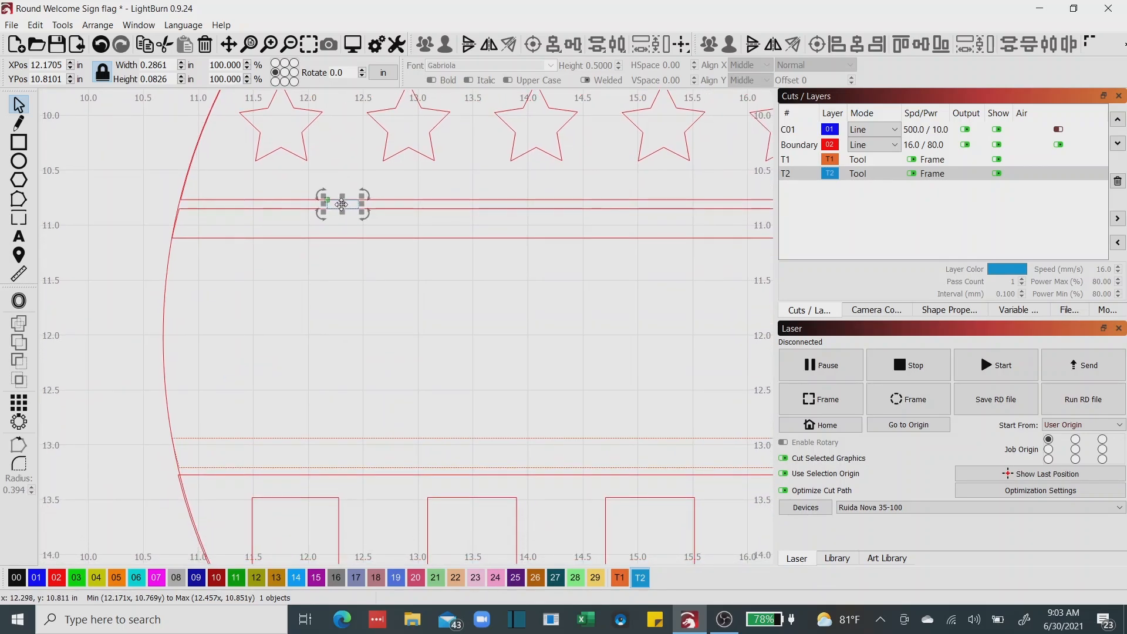
pyautogui.moveTo(340, 208); pyautogui.dragTo(365, 475)
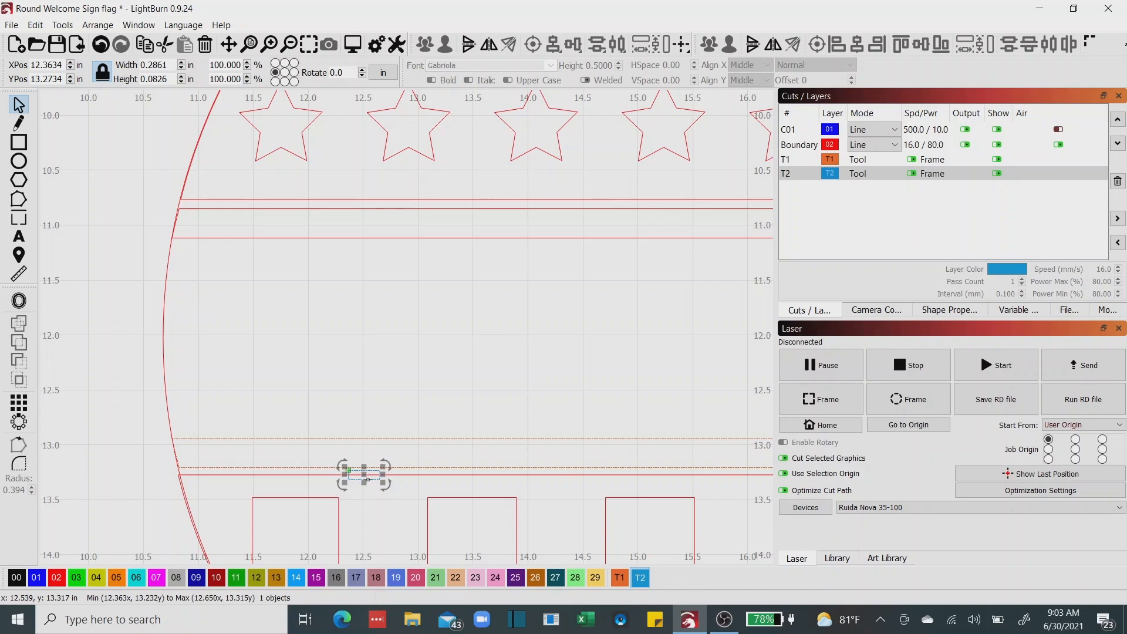
pyautogui.scroll(5, 364, 475)
pyautogui.moveTo(373, 481); pyautogui.dragTo(375, 467)
# Assign the lower thin strip to layer 02 and nudge it up until its lower edge meets the spacer's upper edge.
pyautogui.click(439, 444)
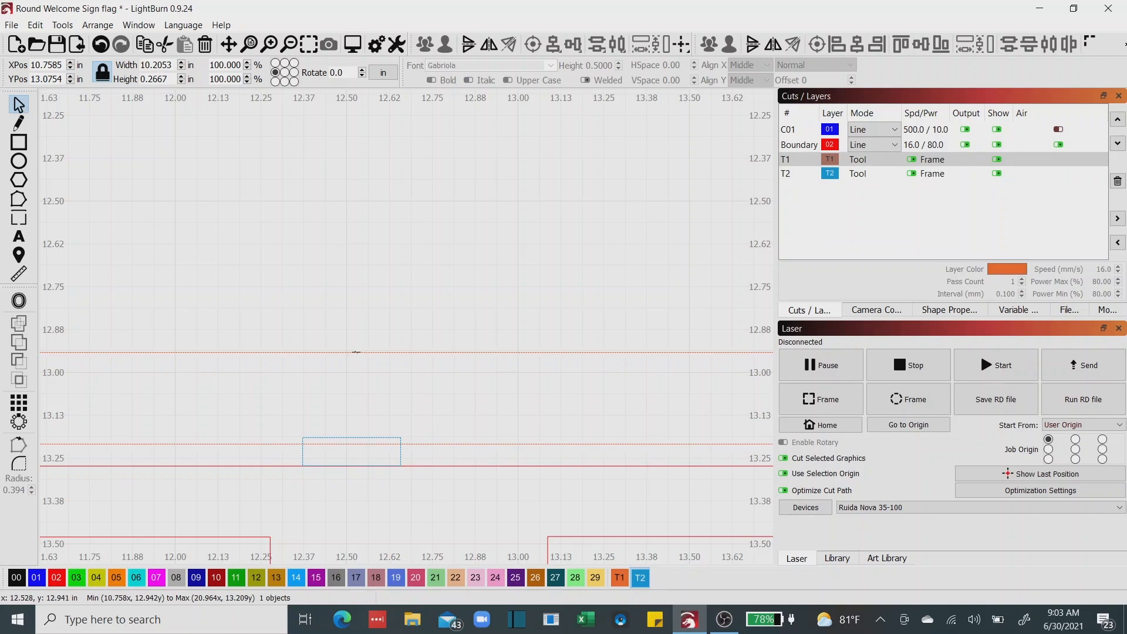
pyautogui.scroll(3, 365, 238)
pyautogui.scroll(-3, 363, 237)
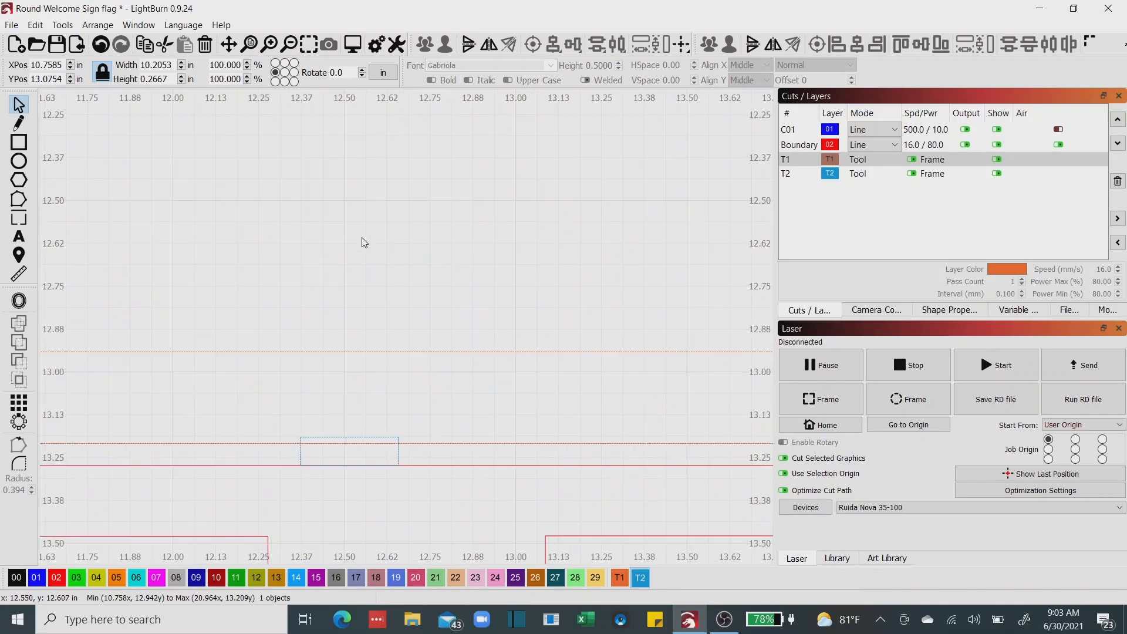
pyautogui.scroll(-4, 365, 242)
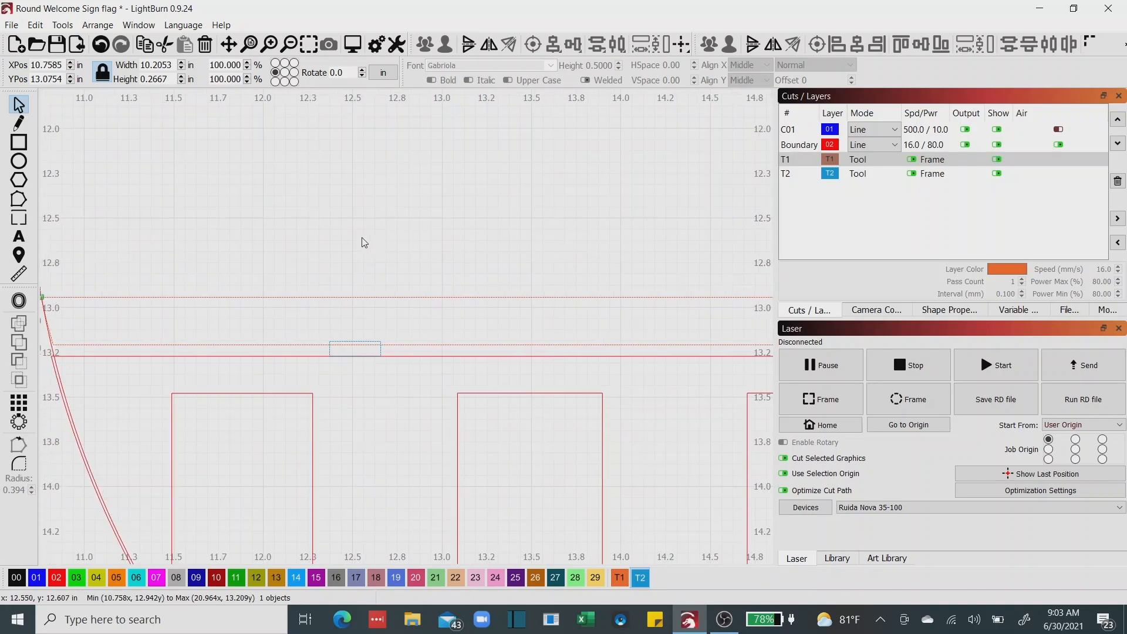
pyautogui.click(57, 580)
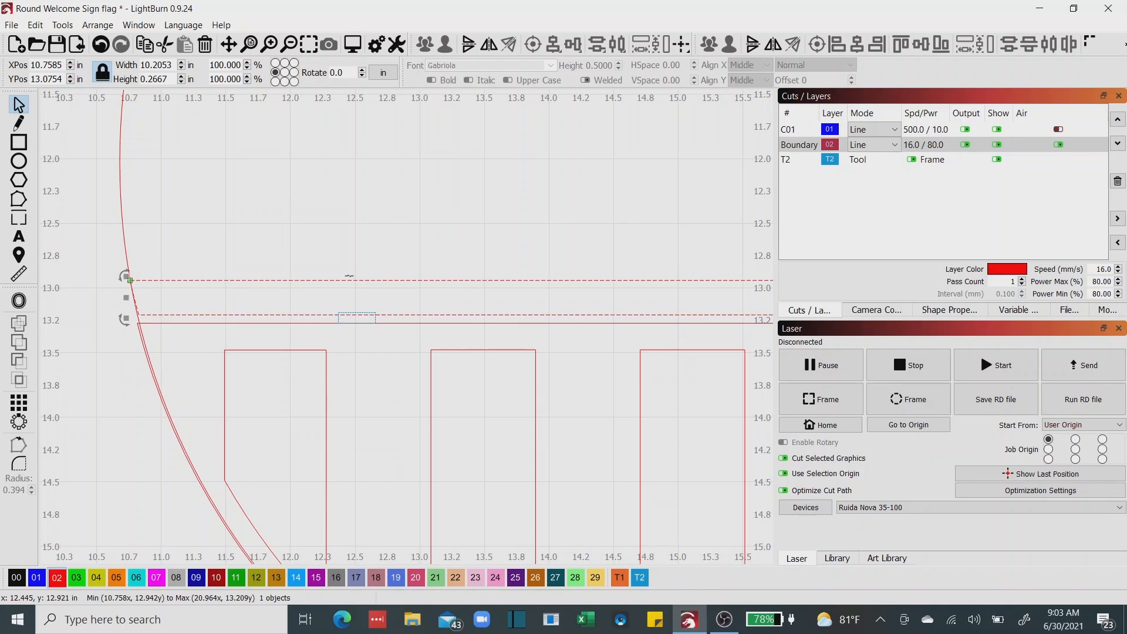
pyautogui.press('Up')
pyautogui.press('Up')
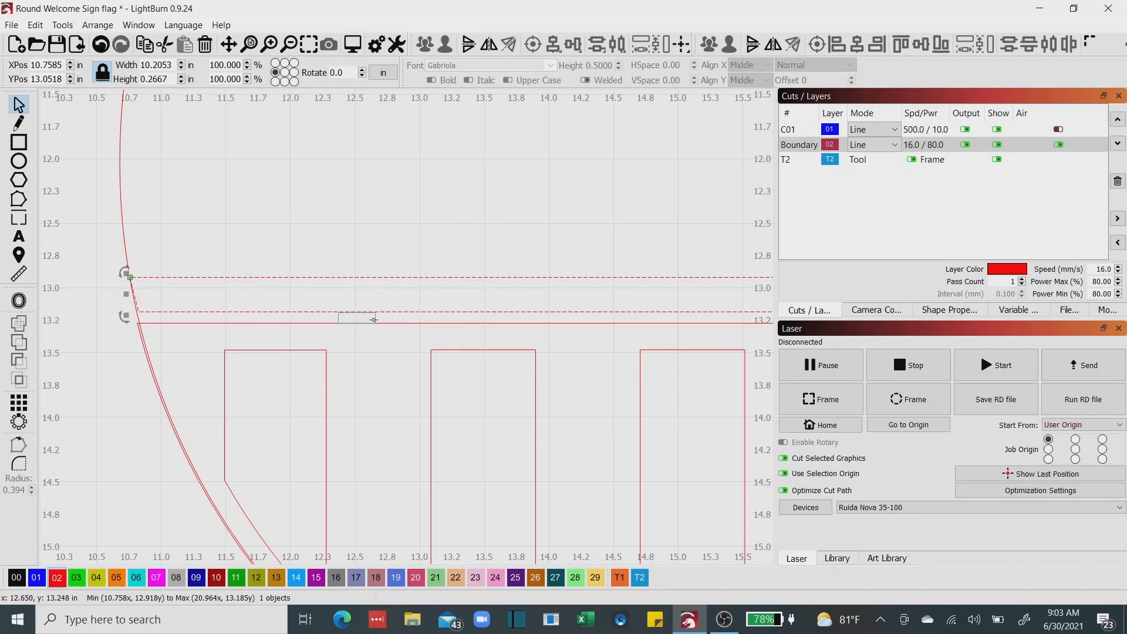
pyautogui.scroll(-5, 364, 293)
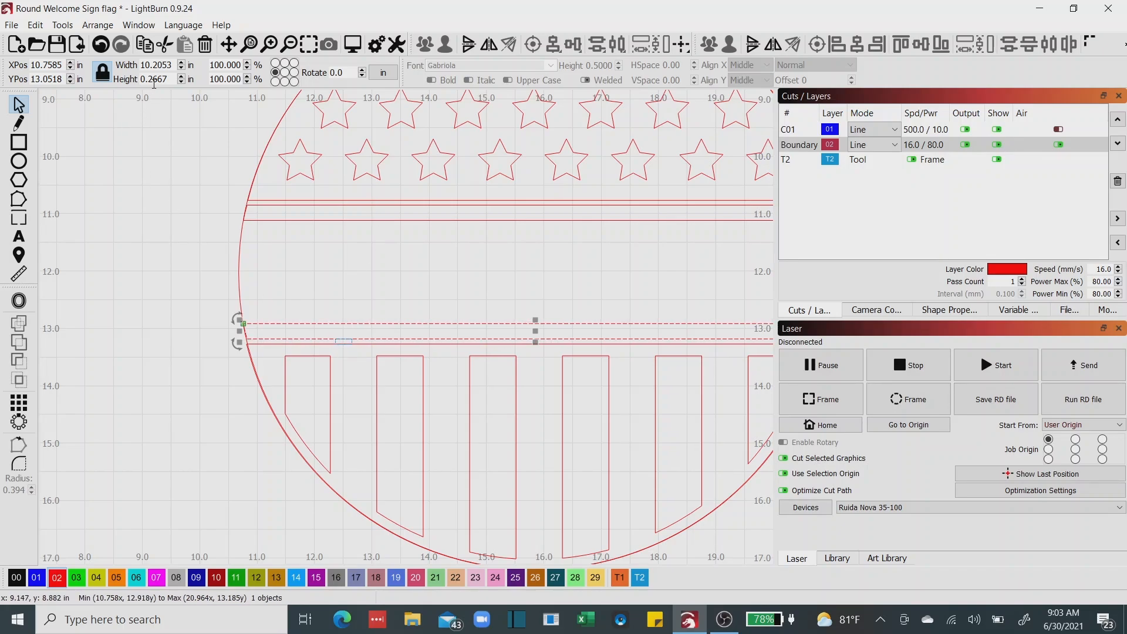
pyautogui.scroll(5, 337, 343)
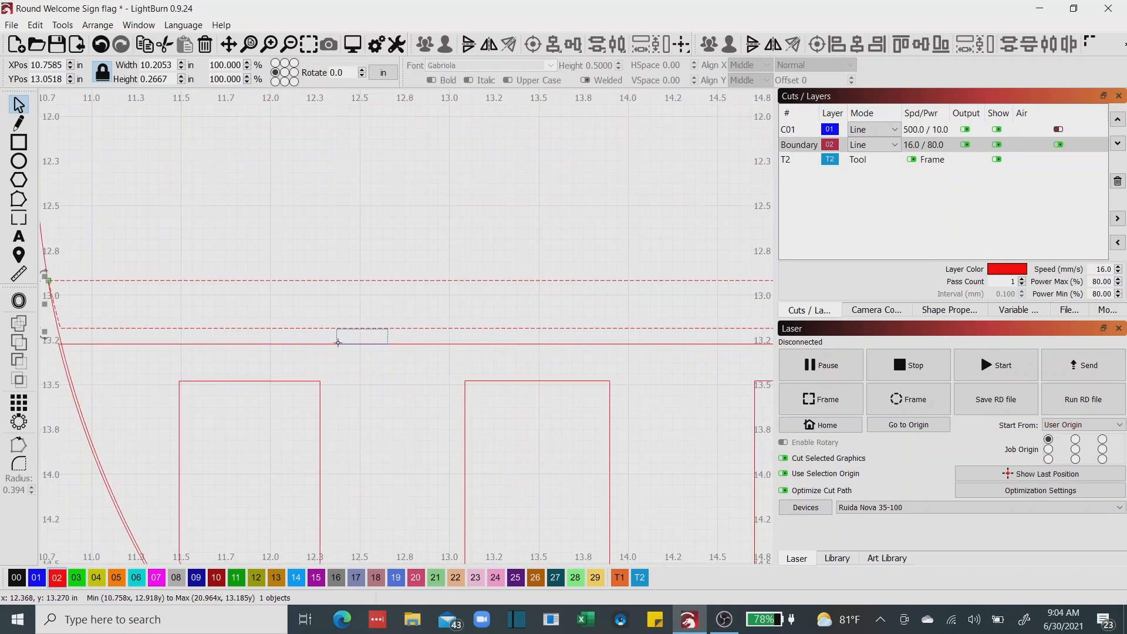
# Delete the spacer rectangle and save the project.
pyautogui.click(335, 338)
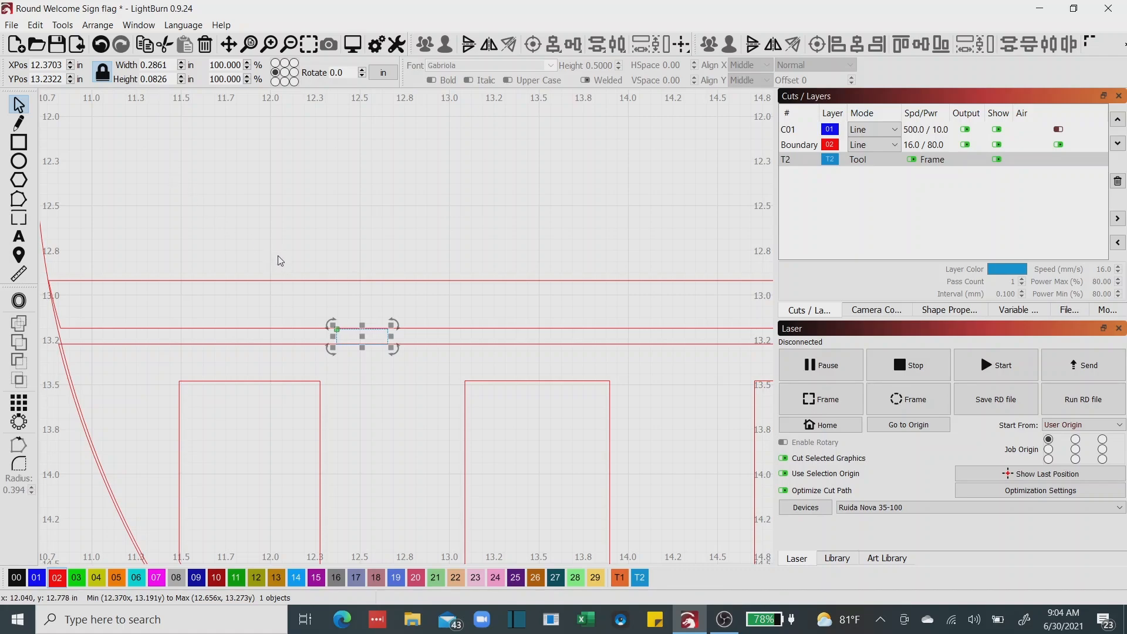
pyautogui.scroll(-6, 280, 261)
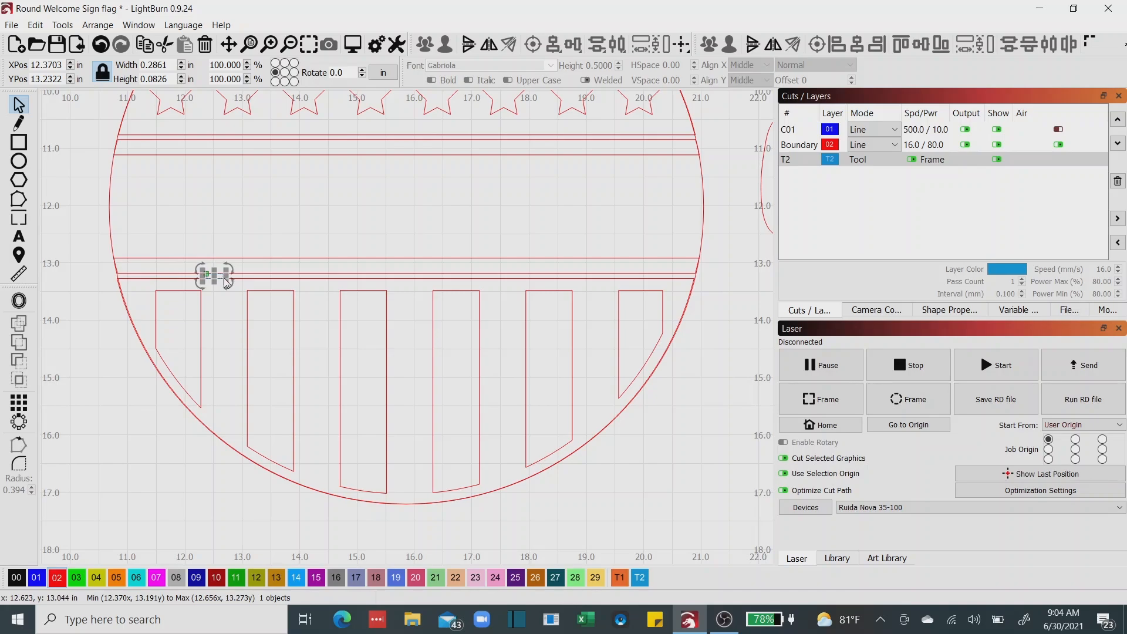
pyautogui.press('Delete')
pyautogui.scroll(-1, 269, 356)
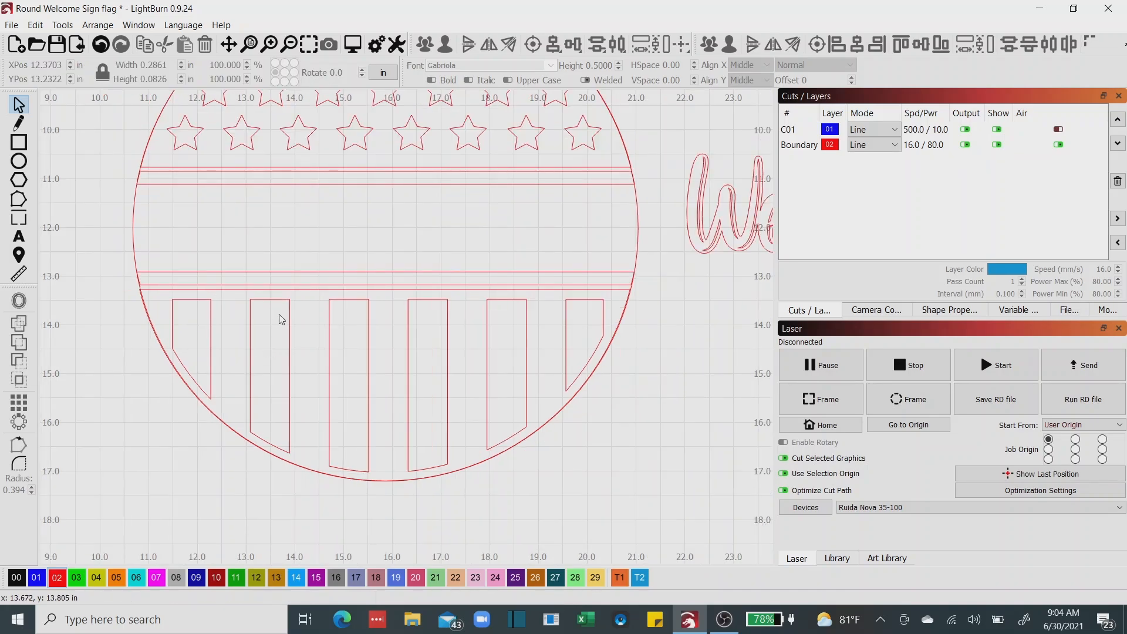
pyautogui.click(56, 44)
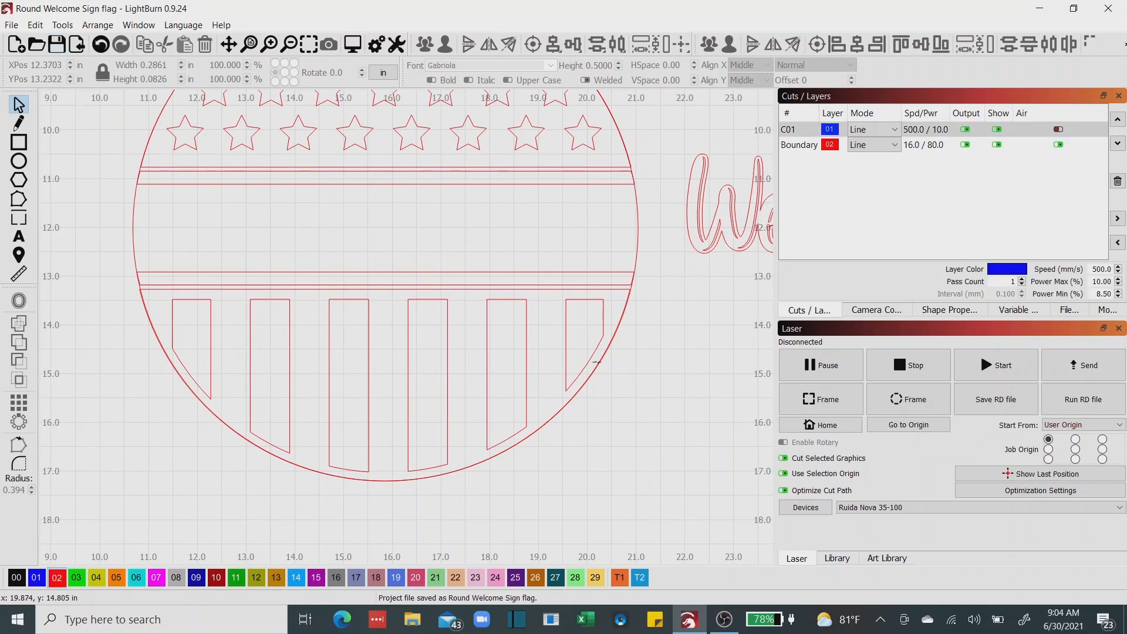
# Move the Welcome lettering into the circle's empty band between the two thin strips.
pyautogui.scroll(4, 616, 351)
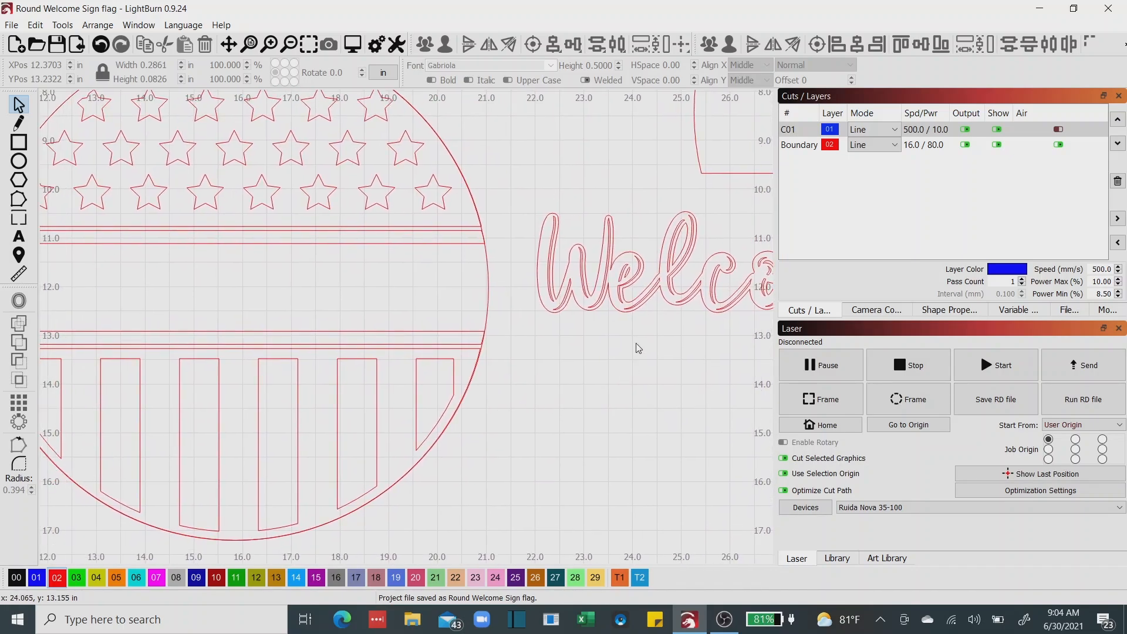
pyautogui.click(640, 307)
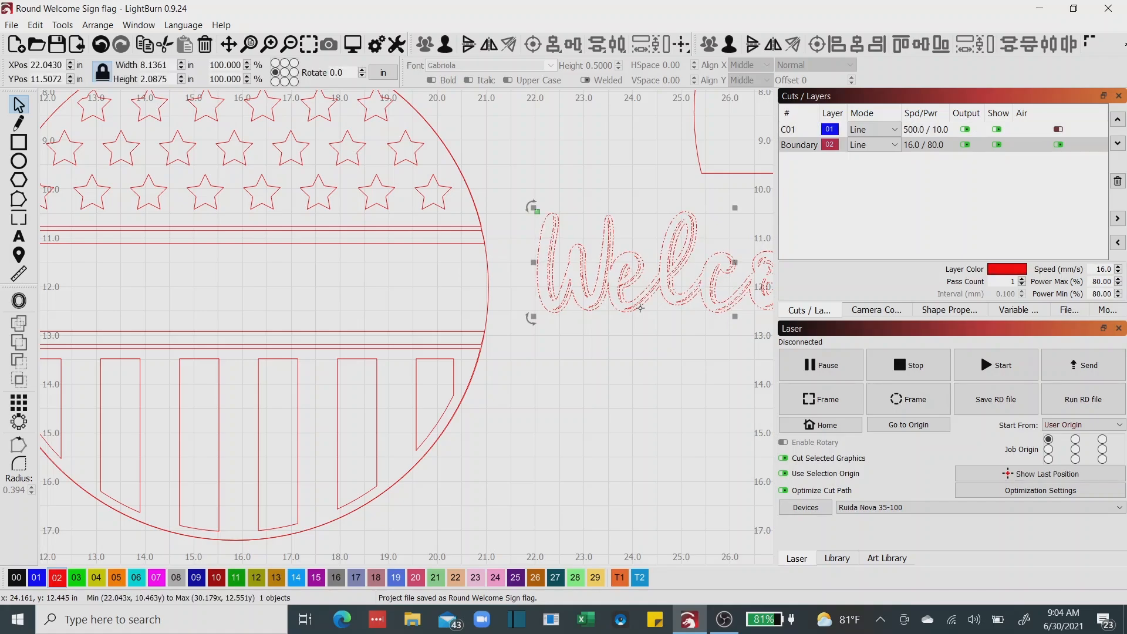
pyautogui.moveTo(588, 277); pyautogui.dragTo(73, 299)
pyautogui.moveTo(273, 315); pyautogui.dragTo(408, 352)
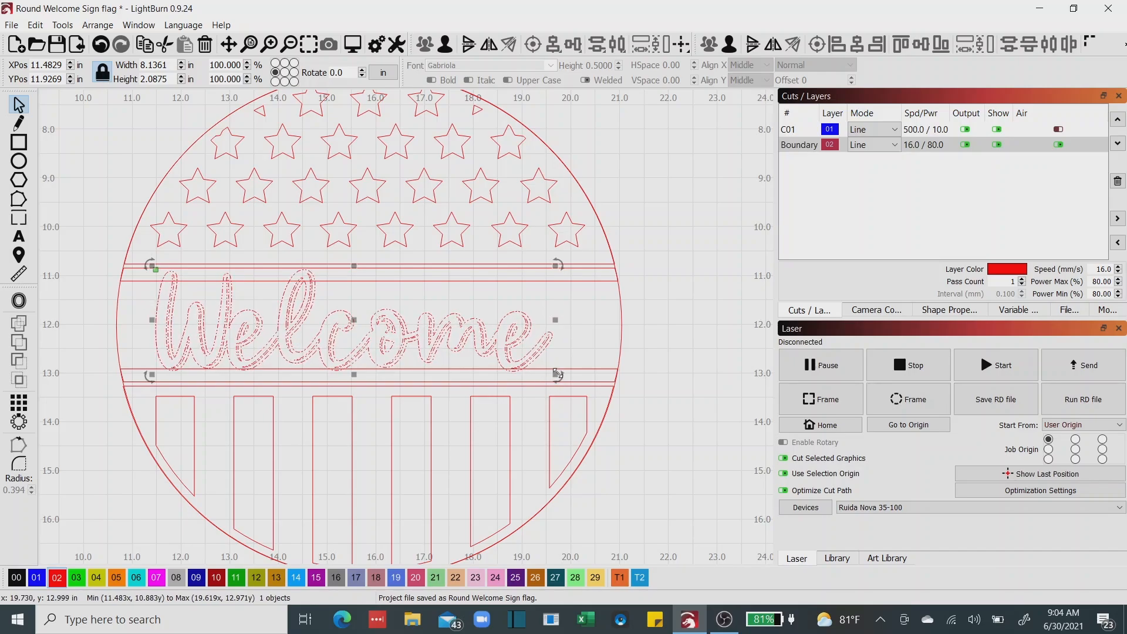
# Scale the Welcome lettering down proportionally to about 6.52 in wide and center it within the circle.
pyautogui.moveTo(556, 375); pyautogui.dragTo(478, 336)
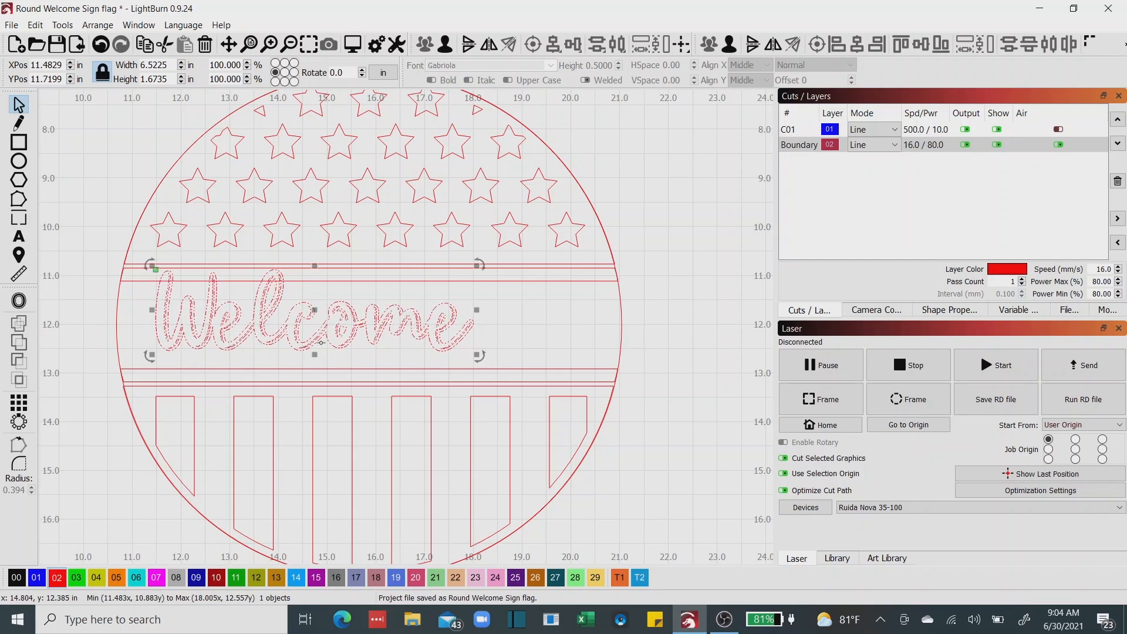
pyautogui.keyDown('shift'); pyautogui.click(622, 328); pyautogui.keyUp('shift')
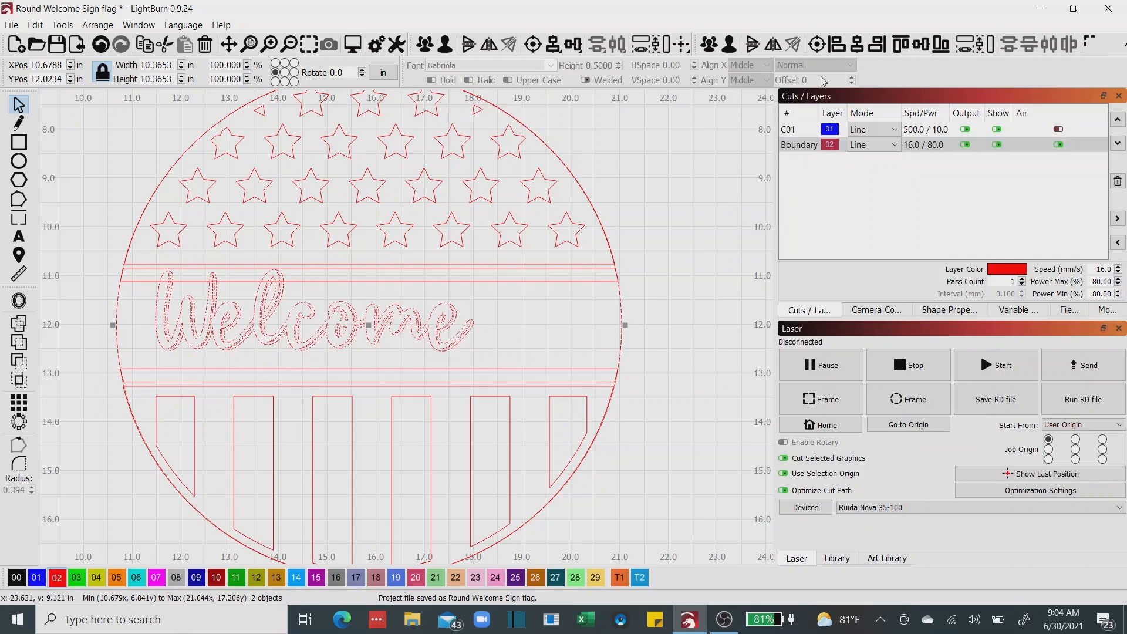
pyautogui.click(817, 44)
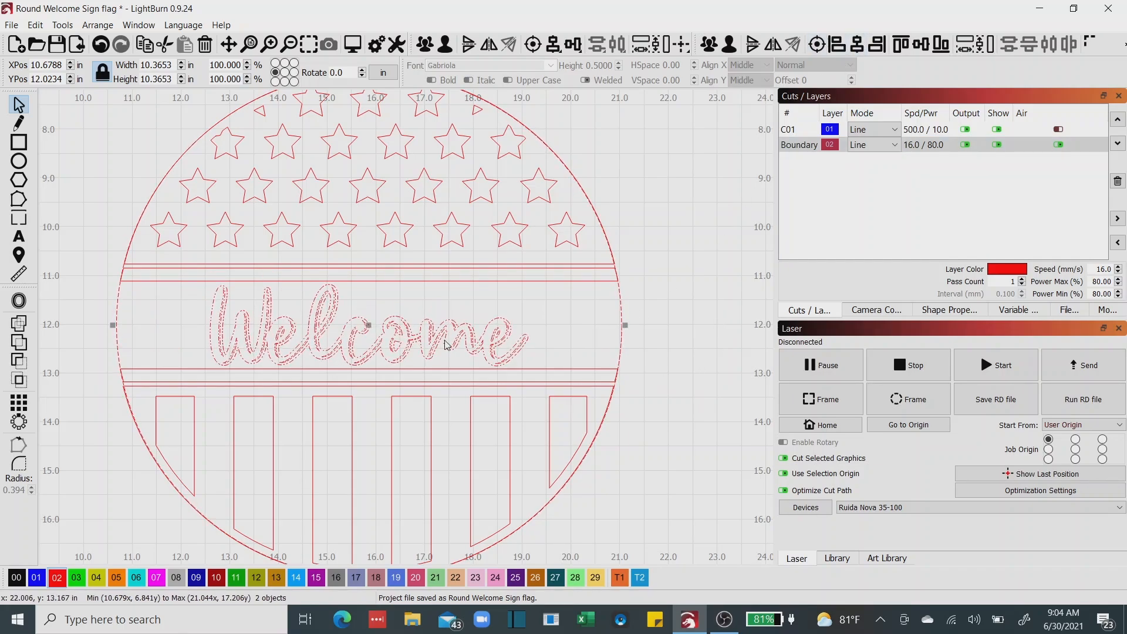
pyautogui.click(537, 327)
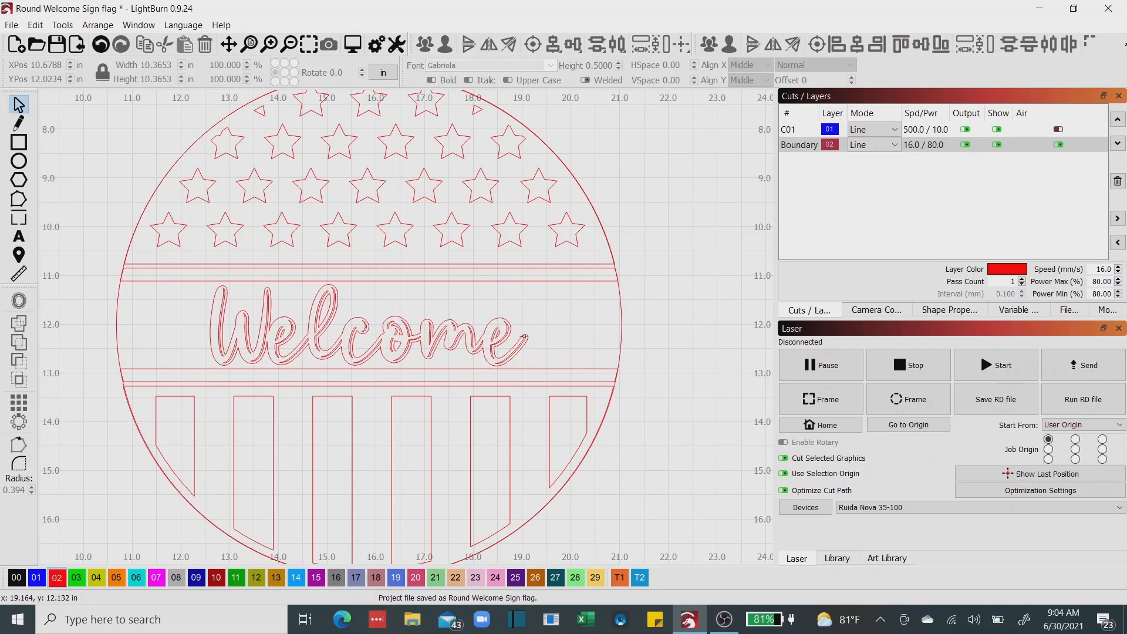
# Stretch the Welcome lettering horizontally at both ends to about 7.39 in wide and recenter it in the circle.
pyautogui.click(524, 341)
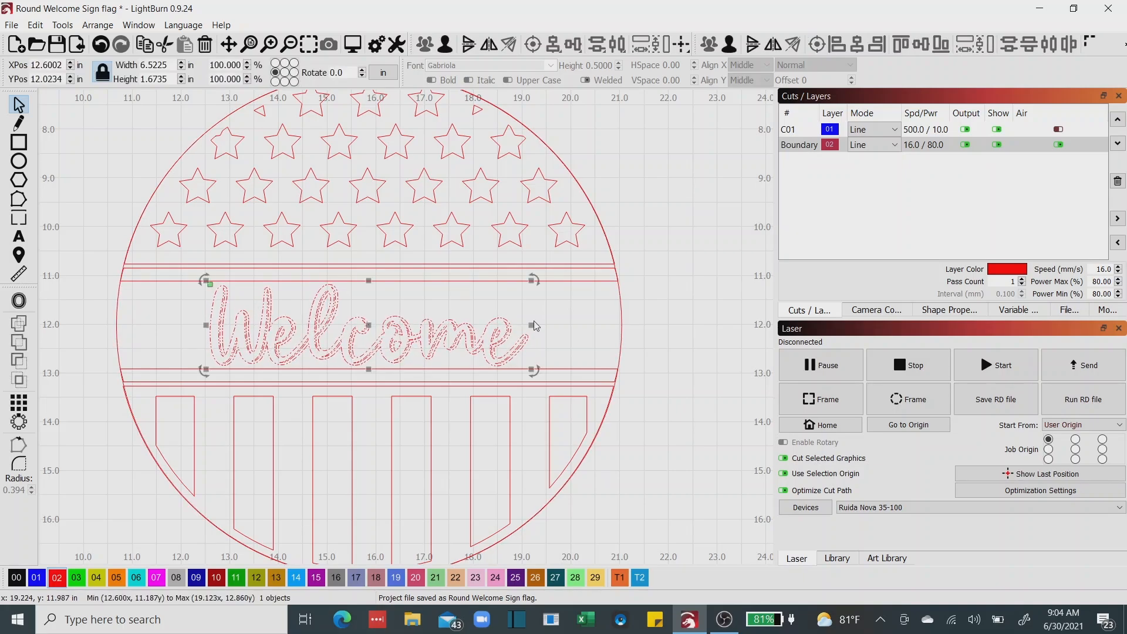
pyautogui.moveTo(546, 323); pyautogui.dragTo(562, 324)
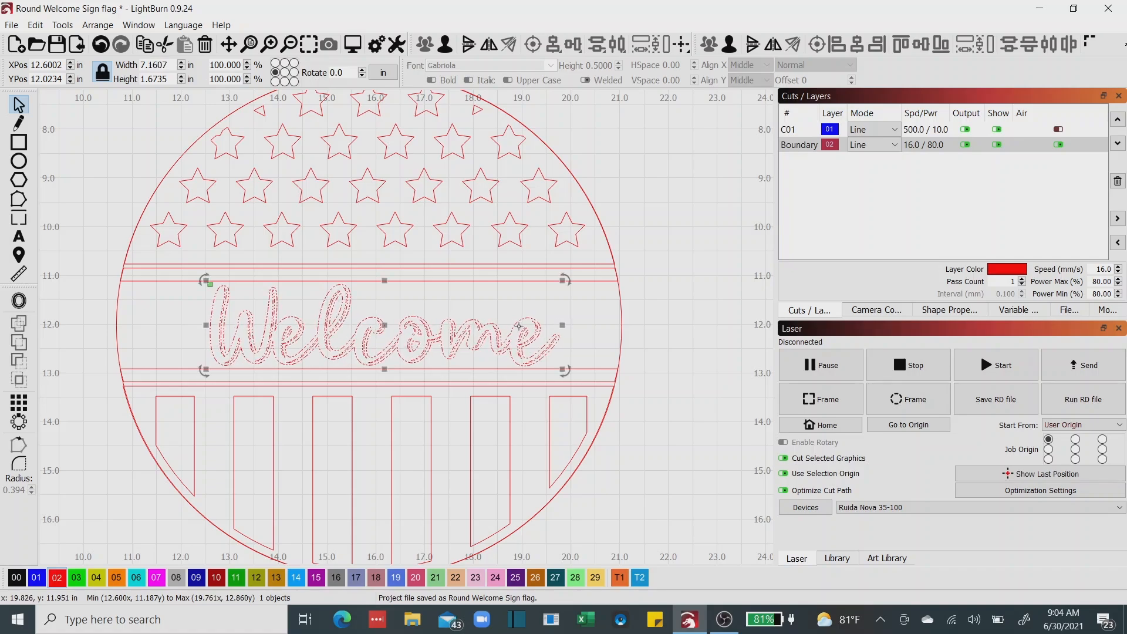
pyautogui.moveTo(205, 324); pyautogui.dragTo(194, 324)
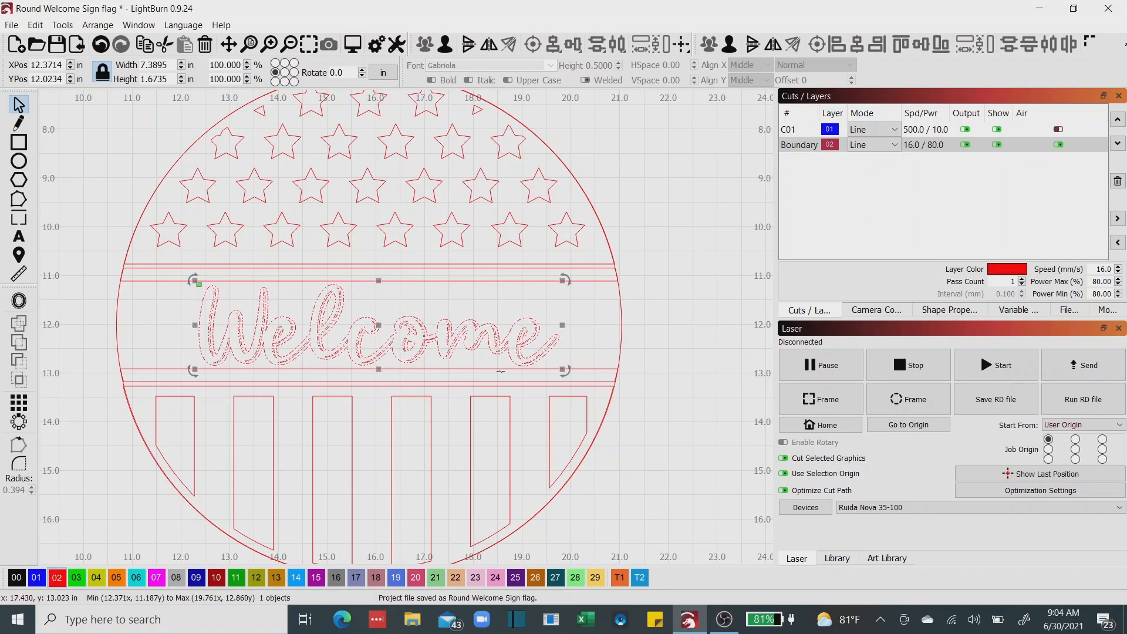
pyautogui.keyDown('shift'); pyautogui.click(622, 332); pyautogui.keyUp('shift')
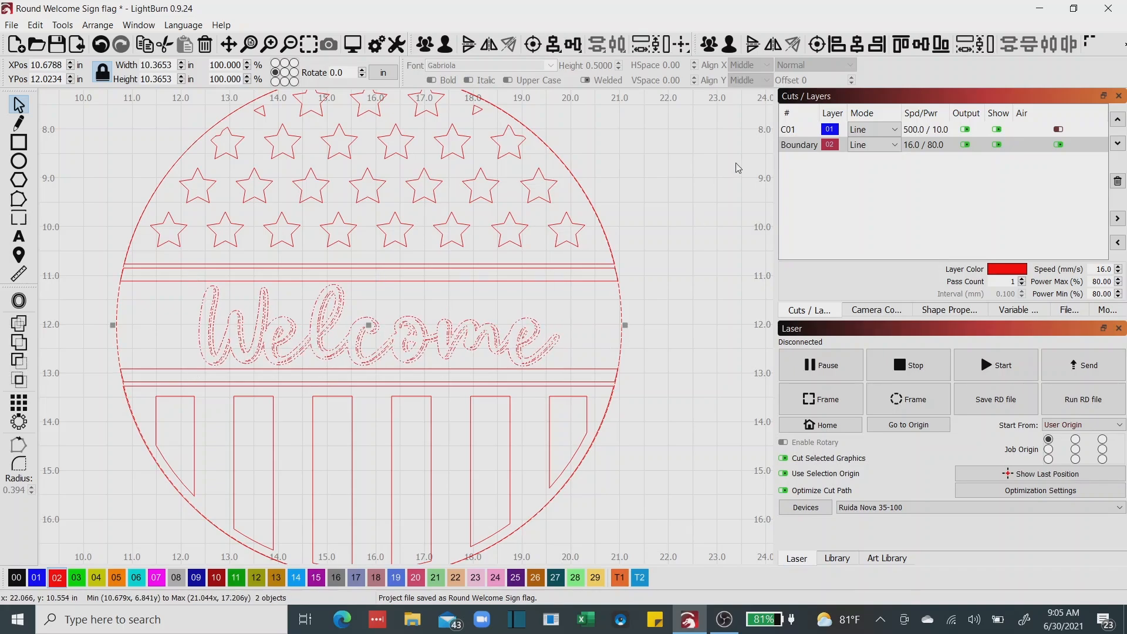
pyautogui.click(728, 343)
# Move the loose star above the circle's right side into the band just after the Welcome lettering.
pyautogui.scroll(-3, 712, 344)
pyautogui.scroll(-2, 712, 344)
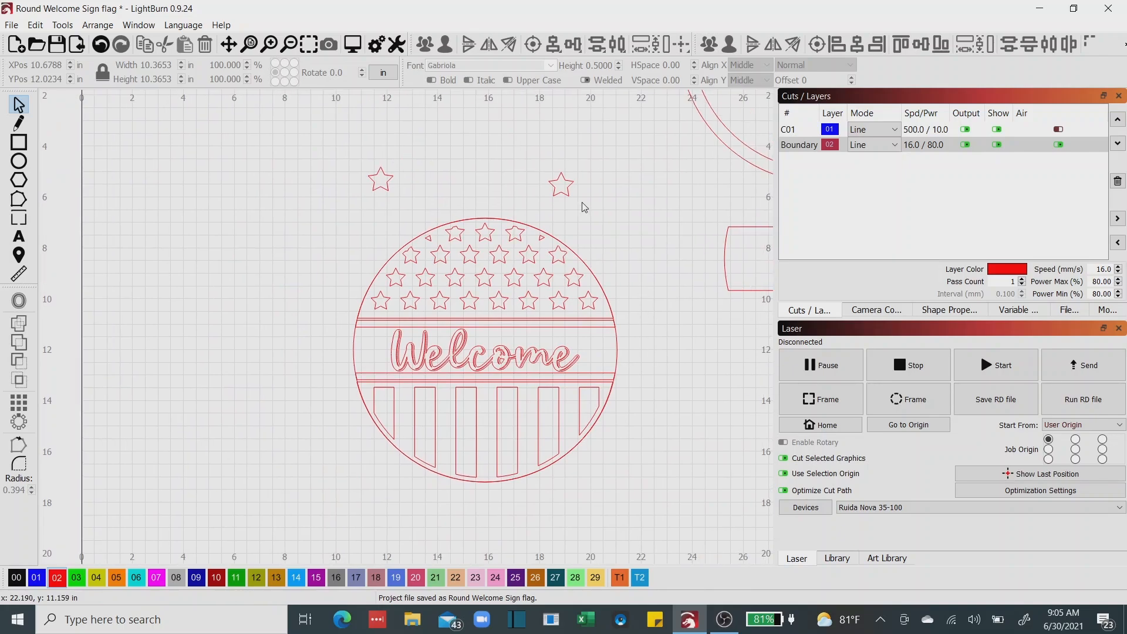
pyautogui.click(562, 194)
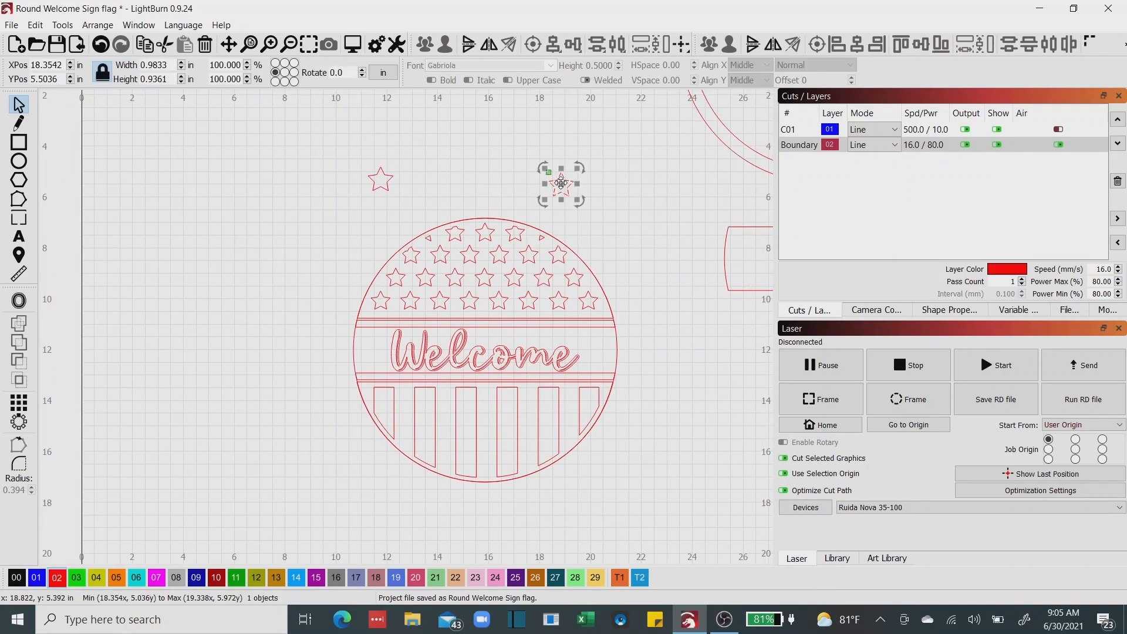
pyautogui.moveTo(561, 185); pyautogui.dragTo(600, 352)
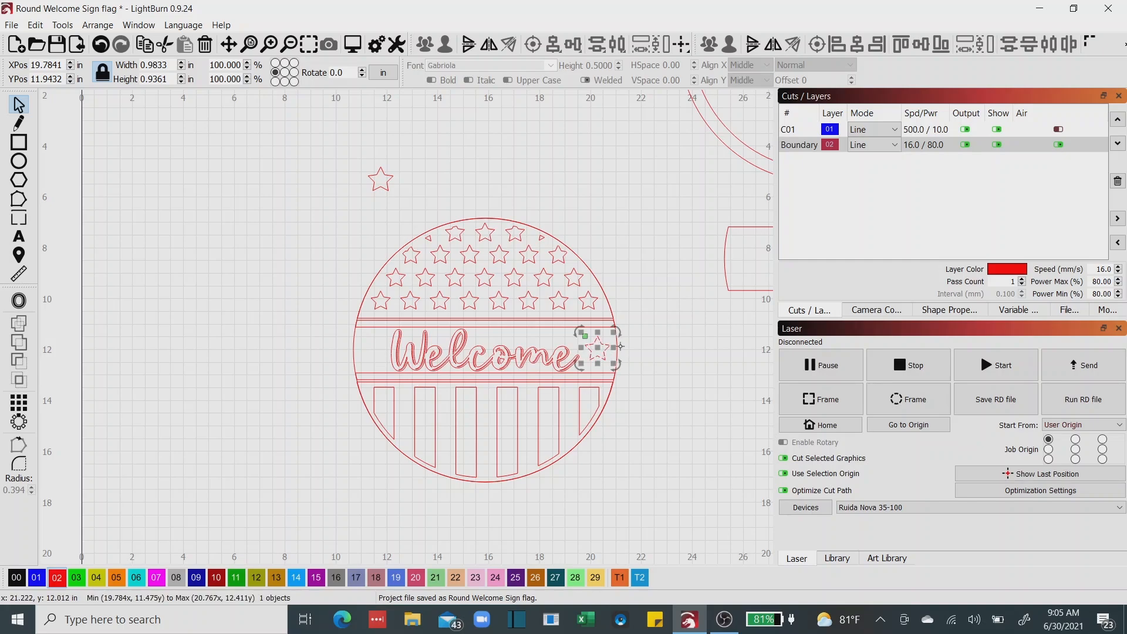
pyautogui.scroll(4, 621, 346)
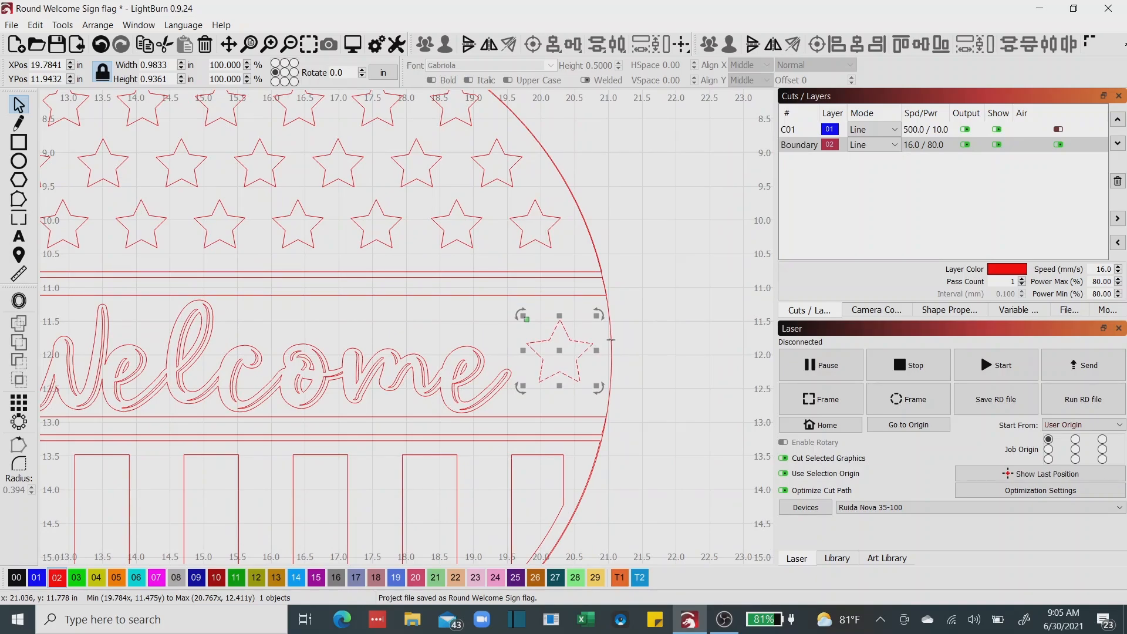
# Align the star after the Welcome lettering vertically with the center of the circle.
pyautogui.keyDown('shift'); pyautogui.click(610, 339); pyautogui.keyUp('shift')
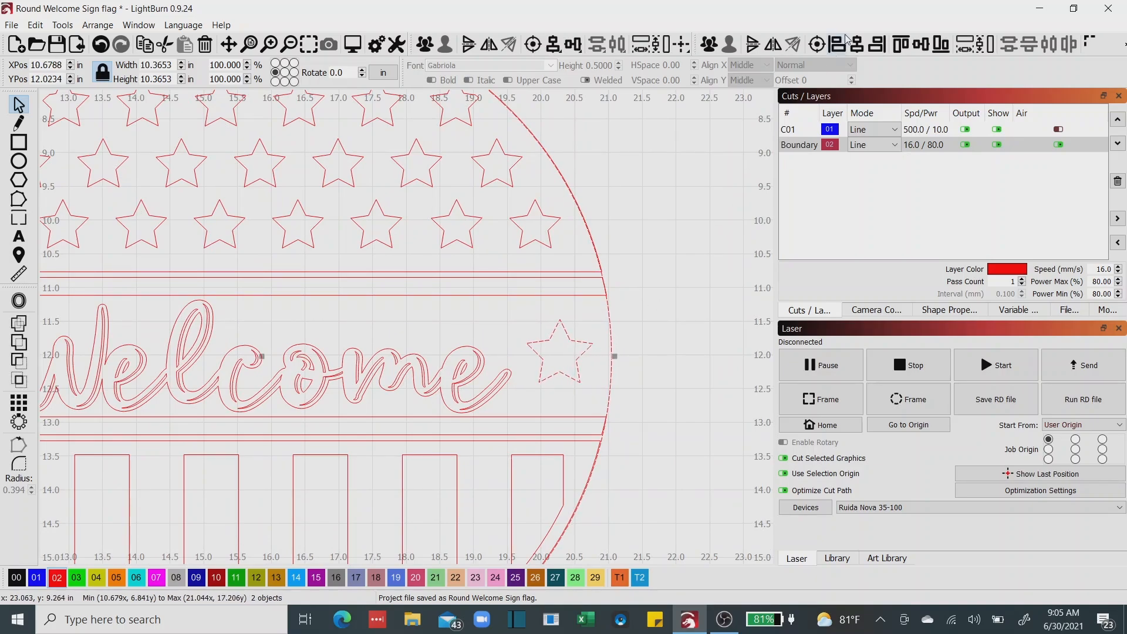
pyautogui.click(920, 47)
# Move the loose star above the circle into the band just before the Welcome lettering and align it vertically with the circle's center.
pyautogui.scroll(-2, 458, 406)
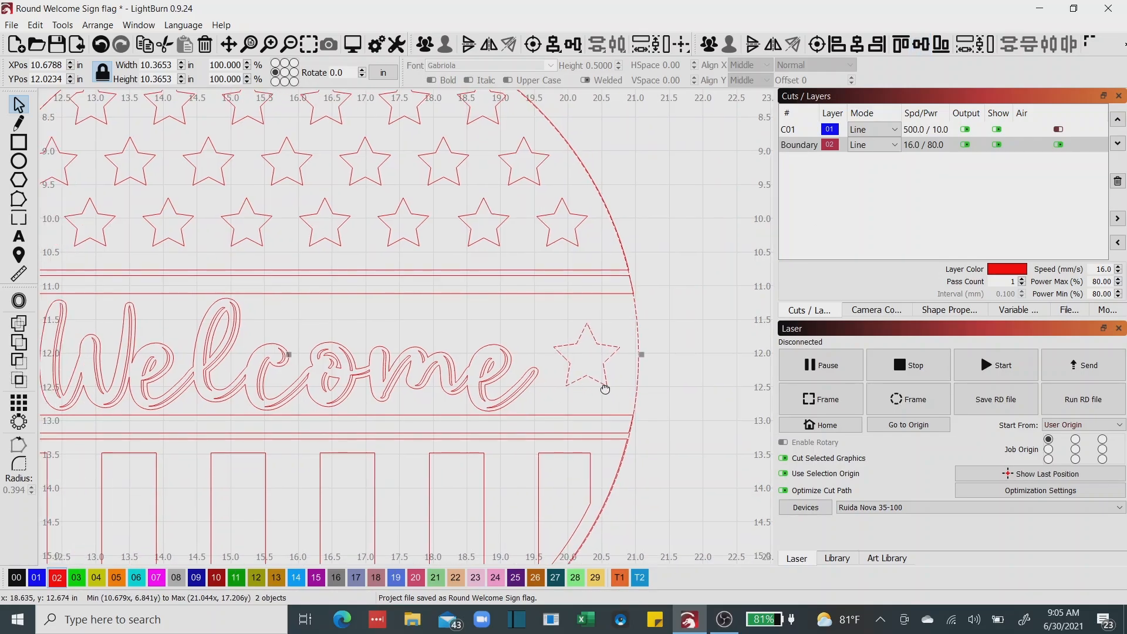
pyautogui.scroll(-1, 277, 269)
pyautogui.scroll(-2, 277, 269)
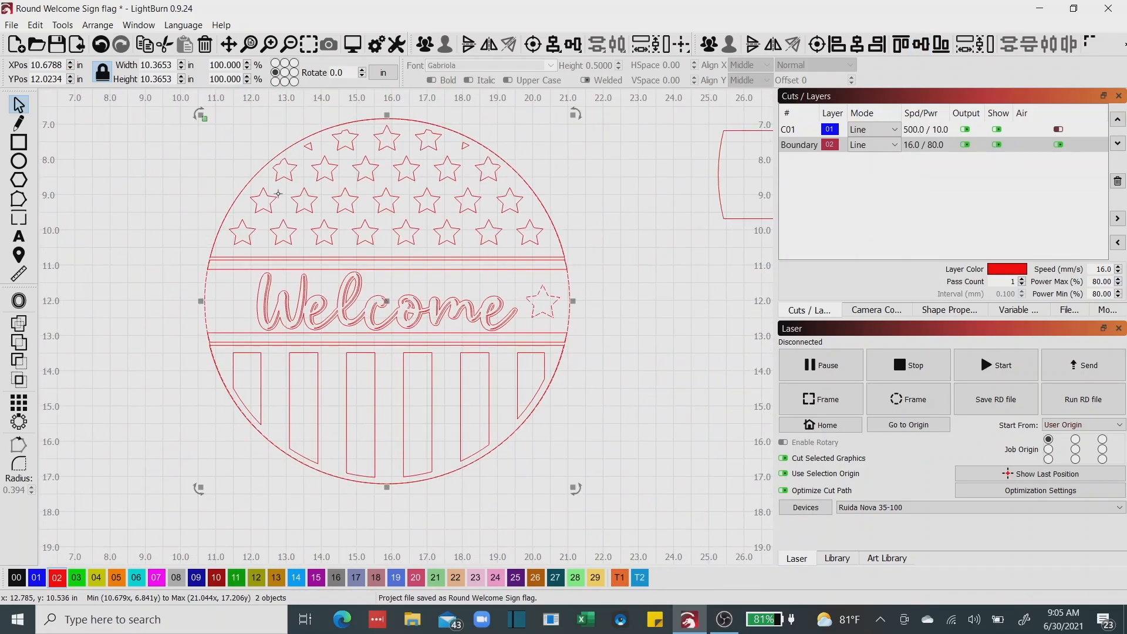
pyautogui.moveTo(253, 274); pyautogui.dragTo(253, 367)
pyautogui.scroll(-1, 253, 366)
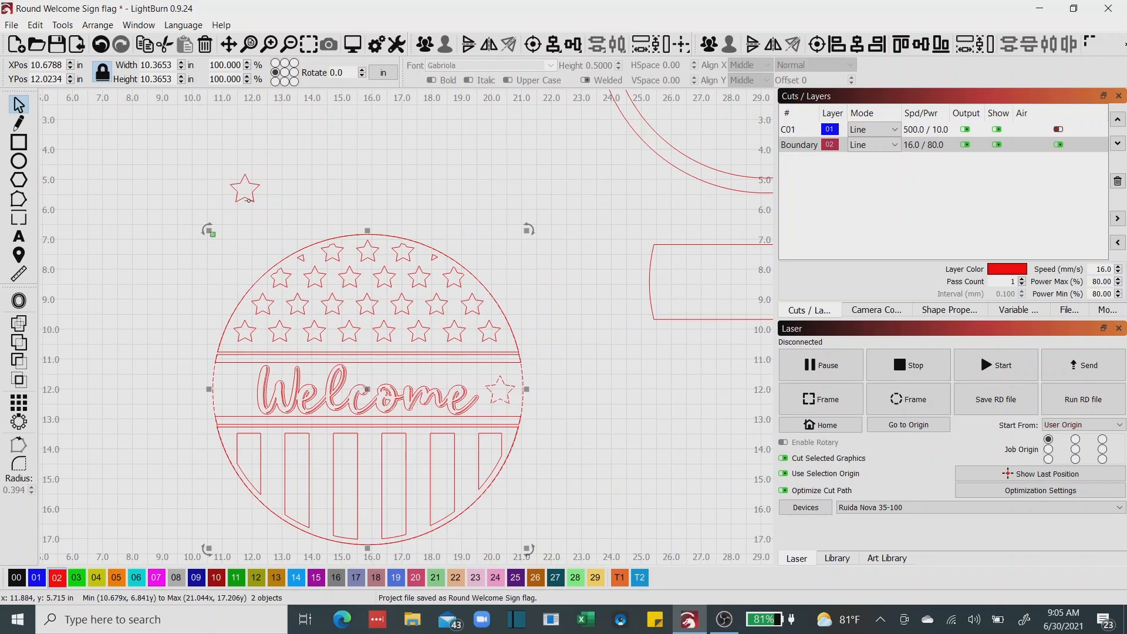
pyautogui.click(245, 186)
pyautogui.moveTo(245, 186); pyautogui.dragTo(246, 321)
pyautogui.moveTo(252, 384); pyautogui.dragTo(240, 391)
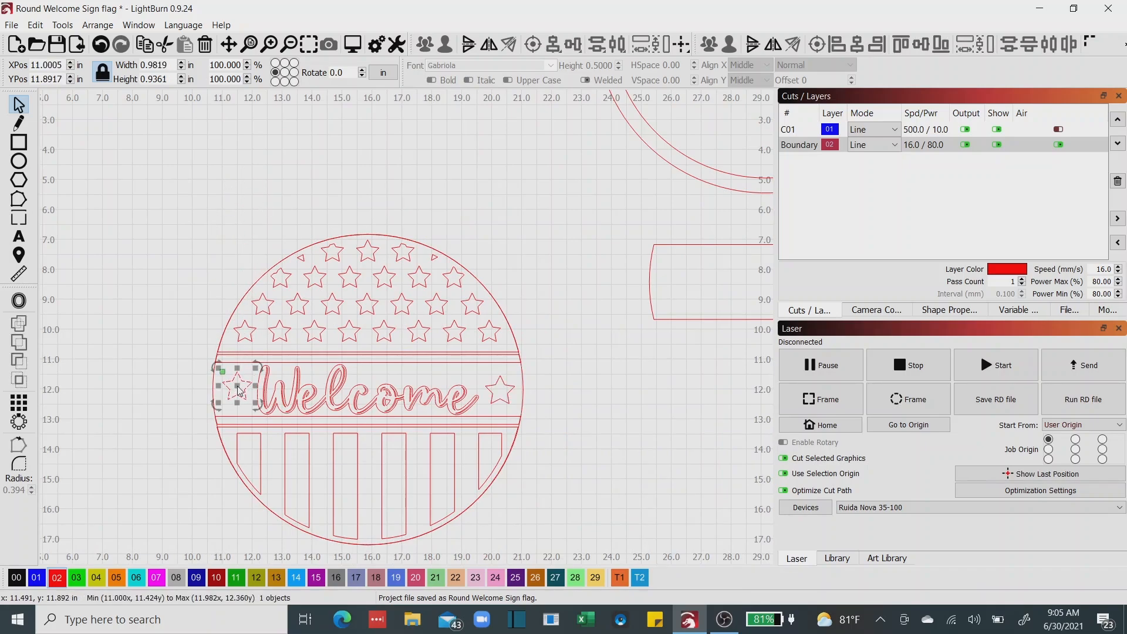
pyautogui.scroll(3, 205, 390)
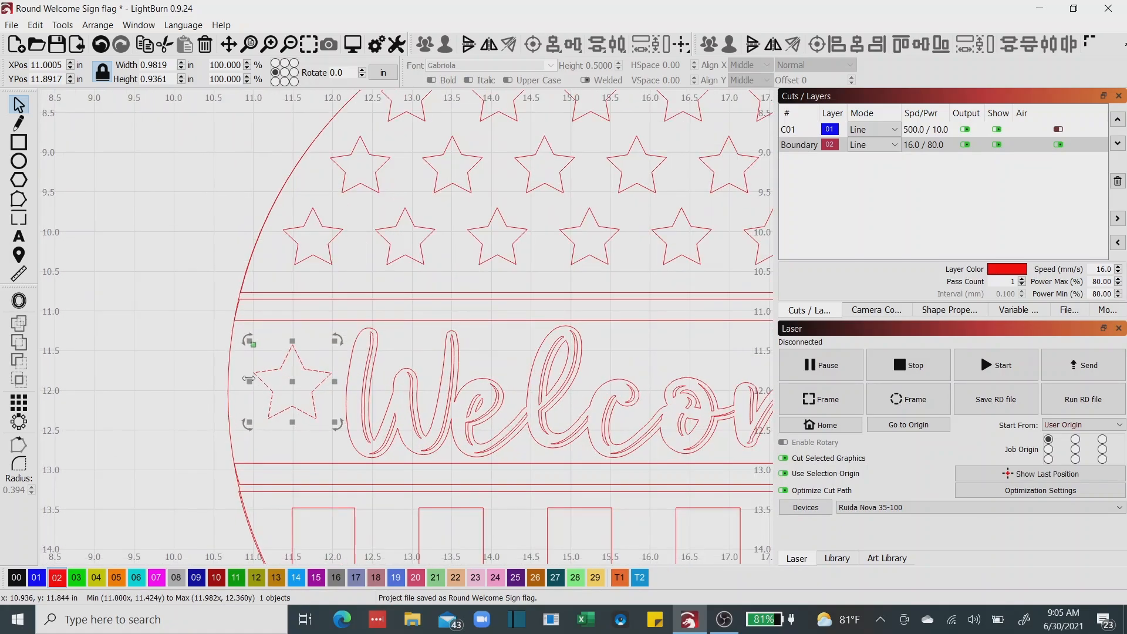
pyautogui.keyDown('shift'); pyautogui.click(229, 366); pyautogui.keyUp('shift')
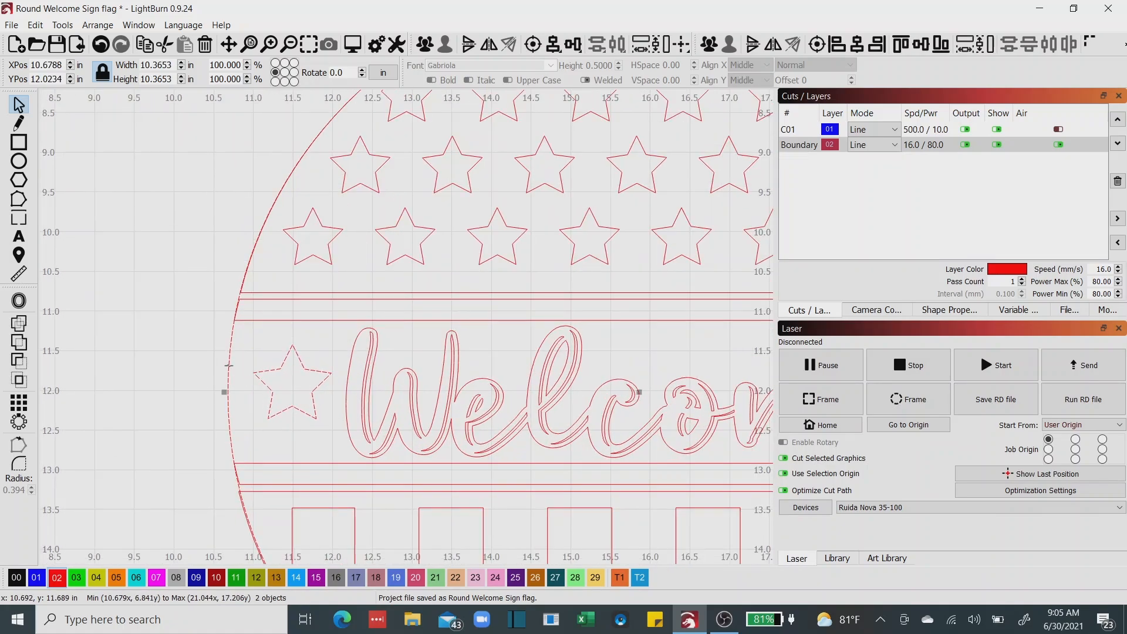
pyautogui.click(920, 45)
# Draw a spacer rectangle about 0.31 by 0.53 in on tool layer T2, from the circle's left edge to the left star's tip.
pyautogui.moveTo(489, 422); pyautogui.dragTo(320, 333)
pyautogui.moveTo(374, 393); pyautogui.dragTo(296, 354)
pyautogui.moveTo(410, 337); pyautogui.dragTo(291, 341)
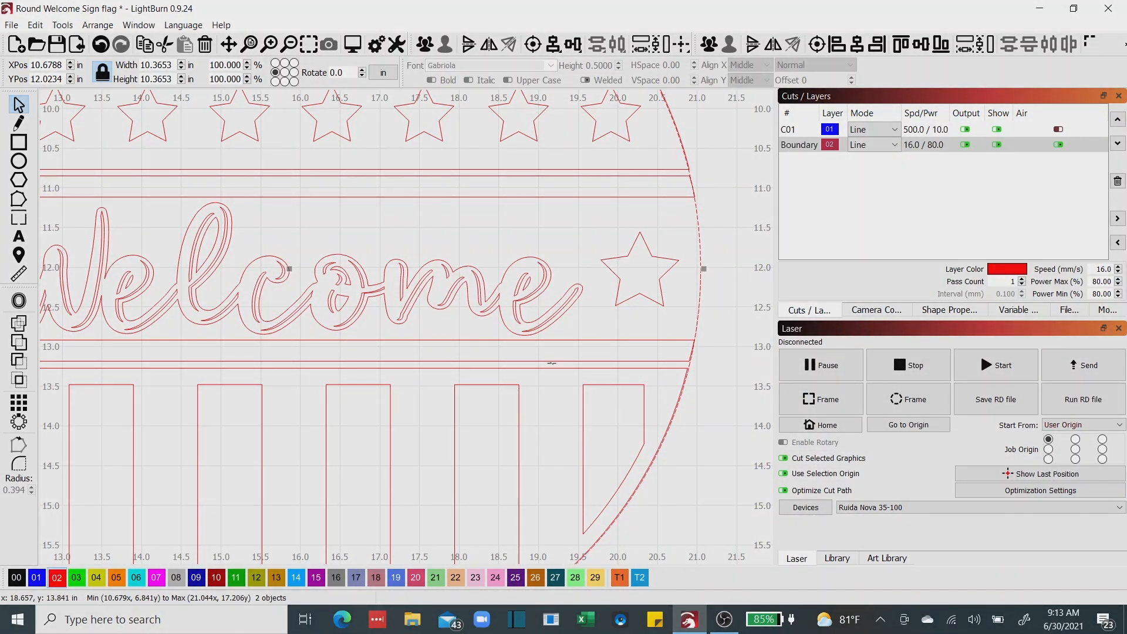
pyautogui.scroll(-3, 549, 361)
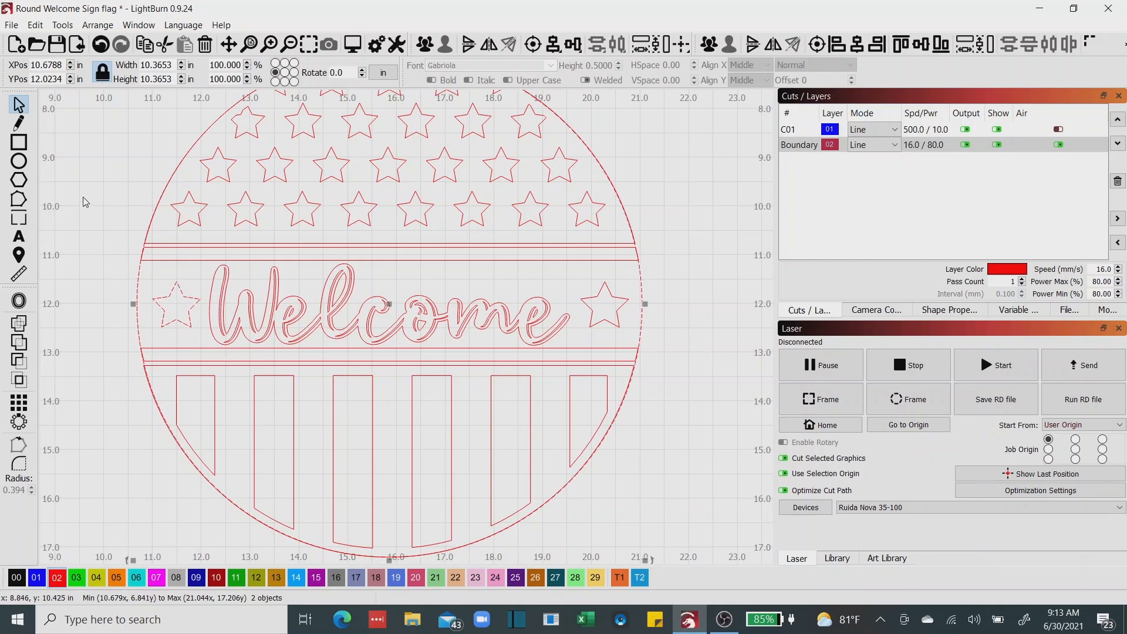
pyautogui.click(97, 203)
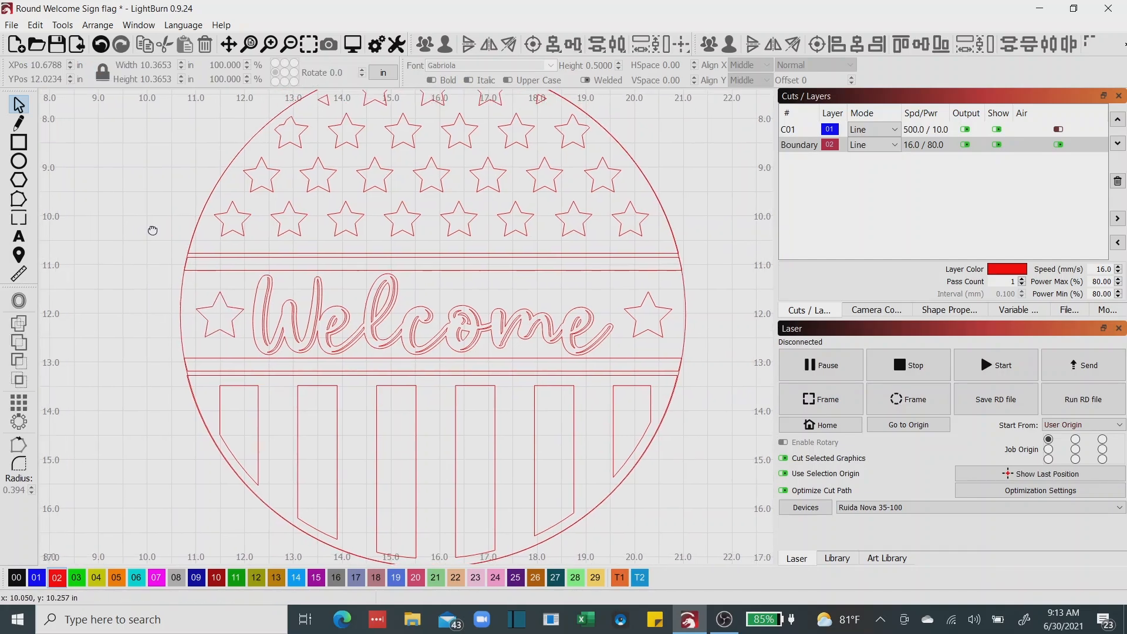
pyautogui.moveTo(106, 223); pyautogui.dragTo(206, 219)
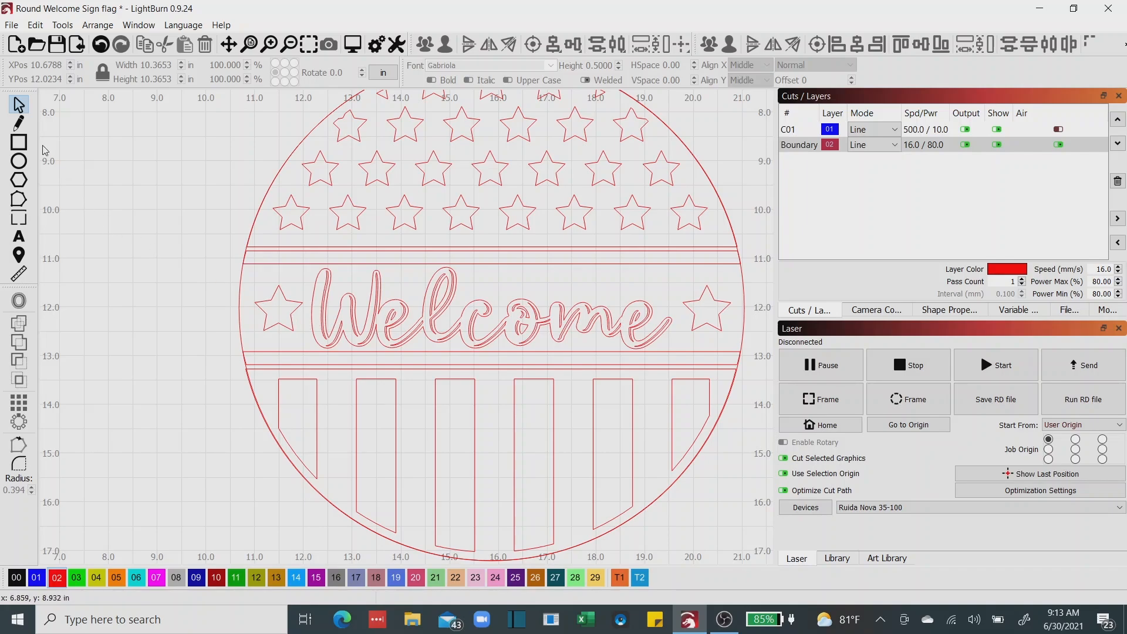
pyautogui.click(18, 142)
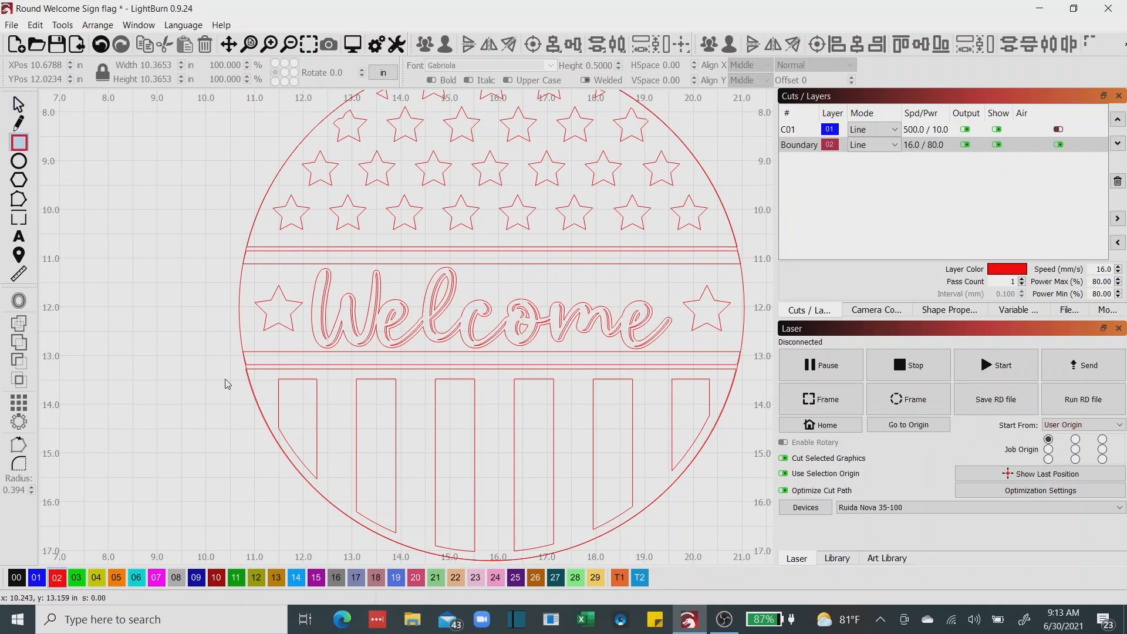
pyautogui.click(642, 579)
pyautogui.moveTo(240, 292); pyautogui.dragTo(256, 321)
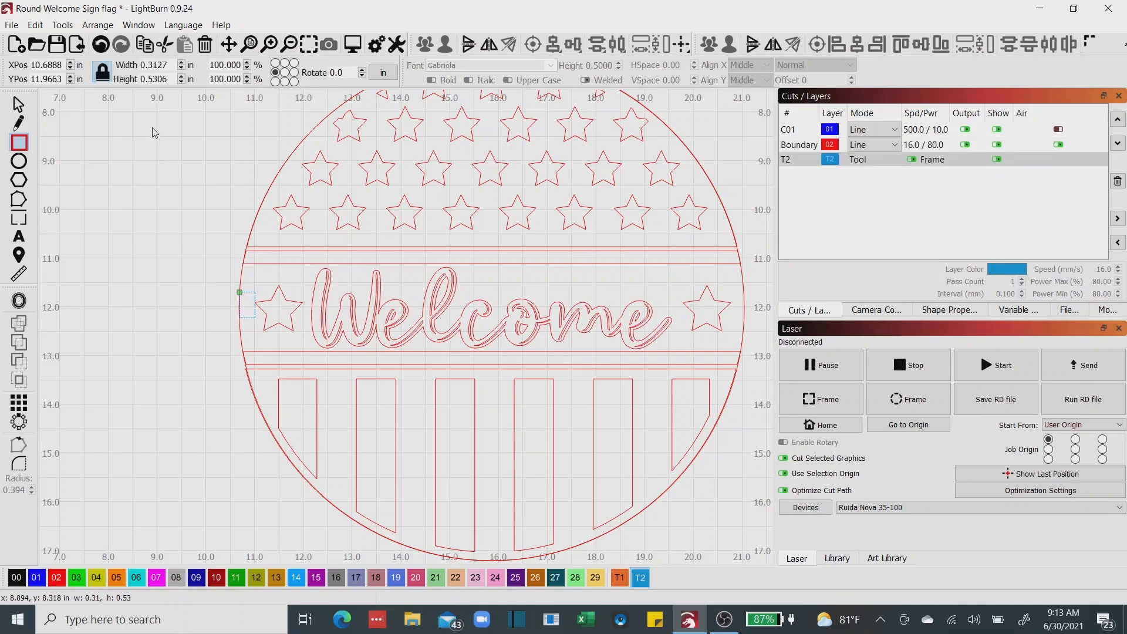
# Widen the spacer rectangle to about 0.40 in and shift the left star inward until its tip meets the spacer's inner edge.
pyautogui.click(18, 105)
pyautogui.scroll(3, 221, 299)
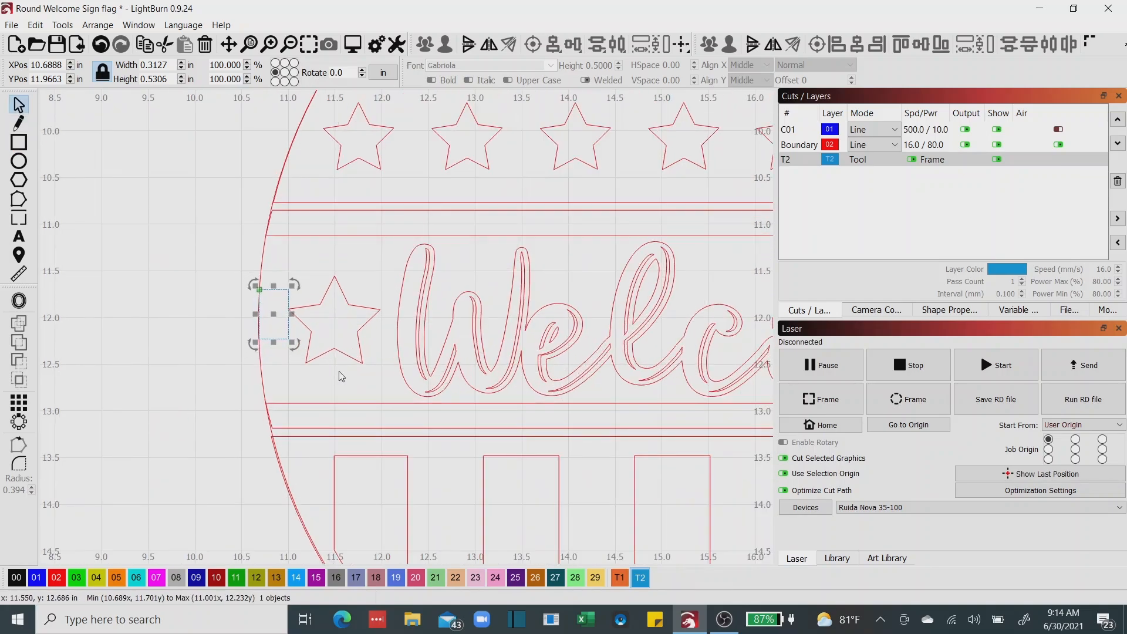
pyautogui.moveTo(290, 315); pyautogui.dragTo(299, 314)
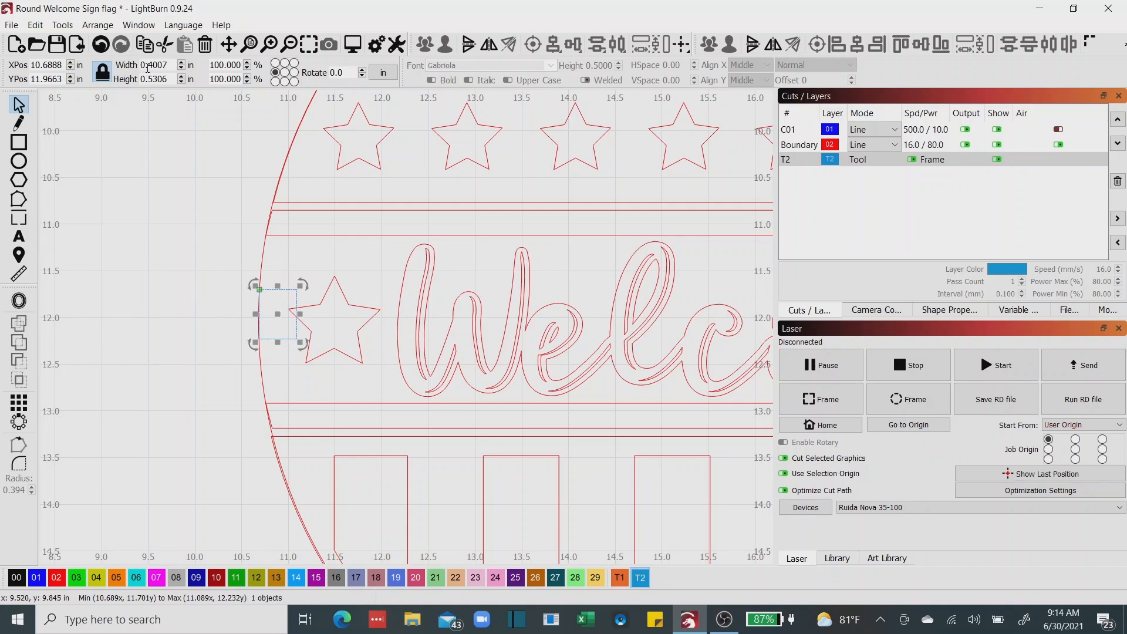
pyautogui.click(346, 355)
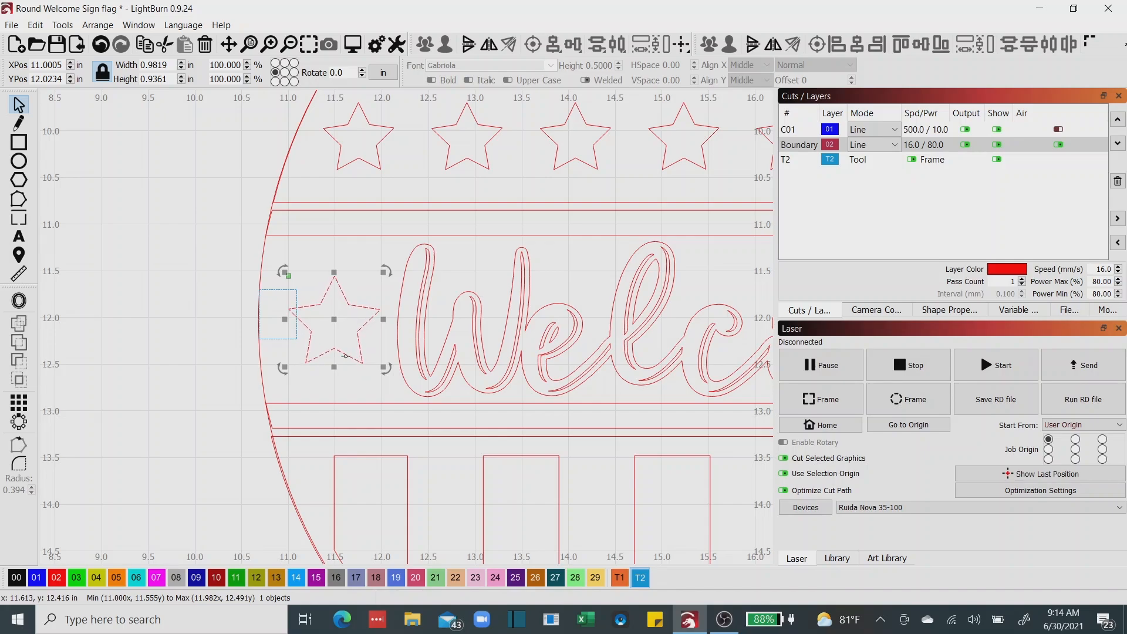
pyautogui.moveTo(346, 356); pyautogui.dragTo(348, 356)
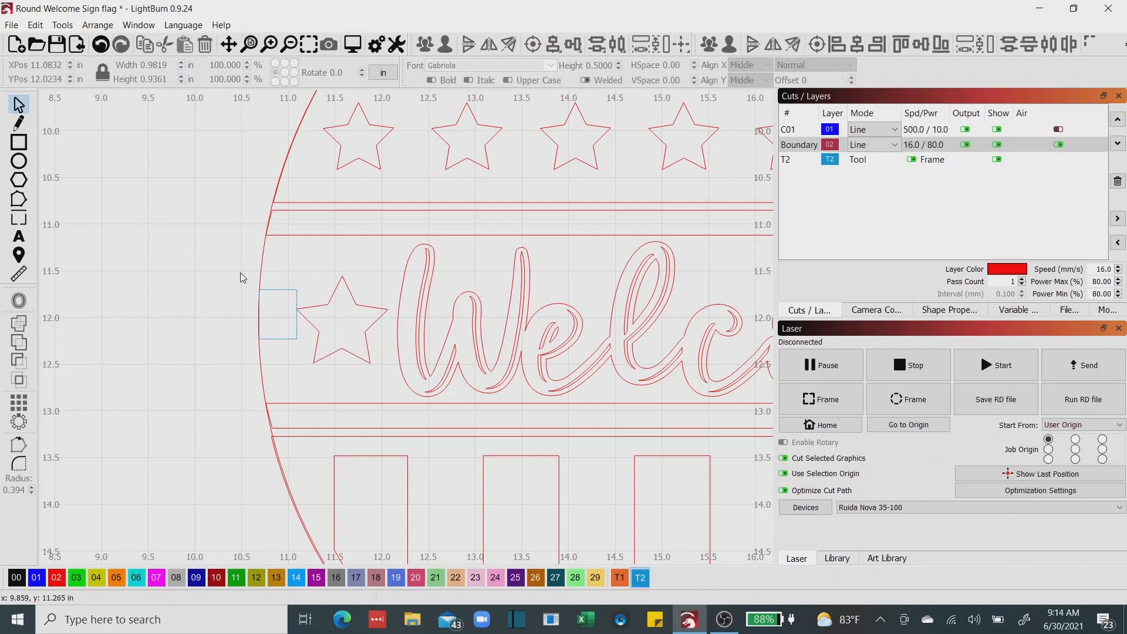
# Move the spacer rectangle across to the circle's right edge, level with the right star's outer tip.
pyautogui.click(277, 290)
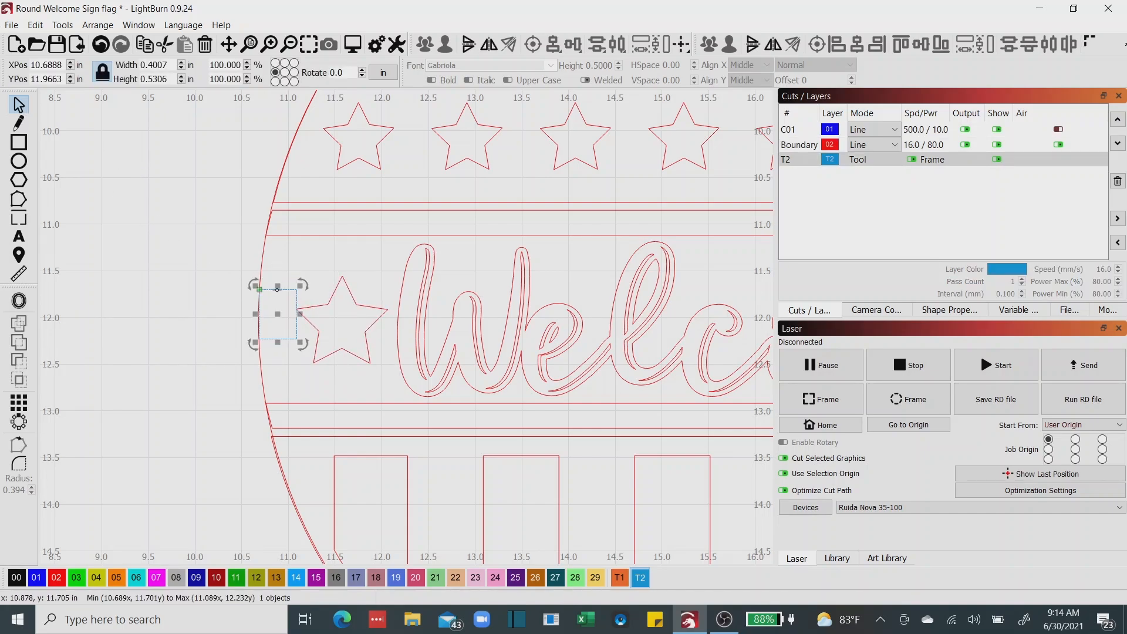
pyautogui.scroll(-5, 343, 335)
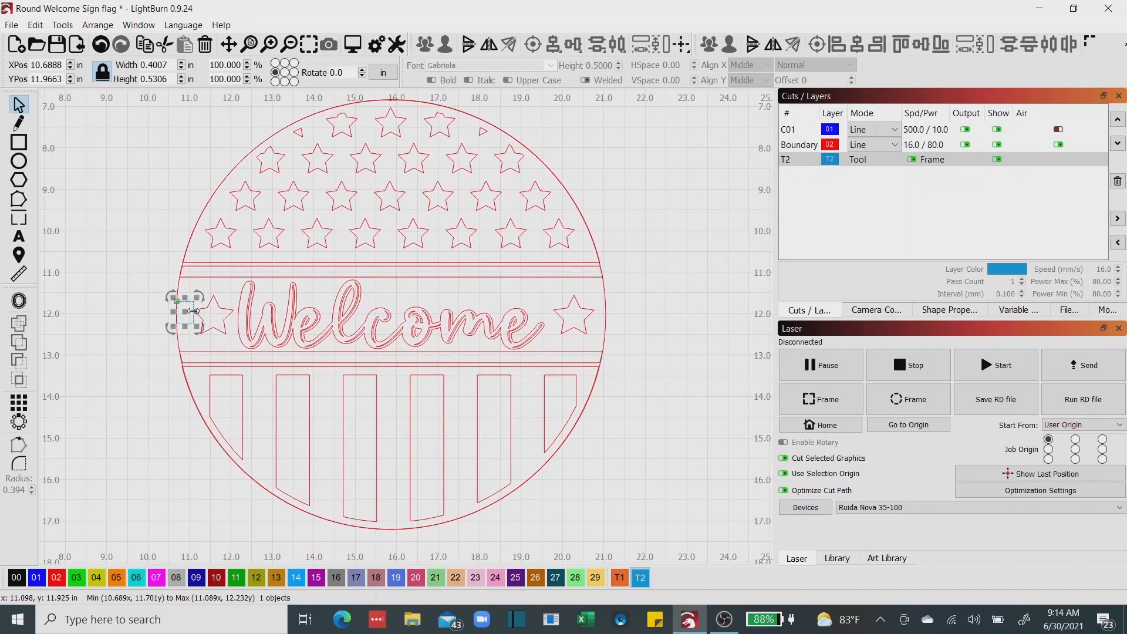
pyautogui.moveTo(194, 311); pyautogui.dragTo(600, 316)
pyautogui.scroll(3, 605, 313)
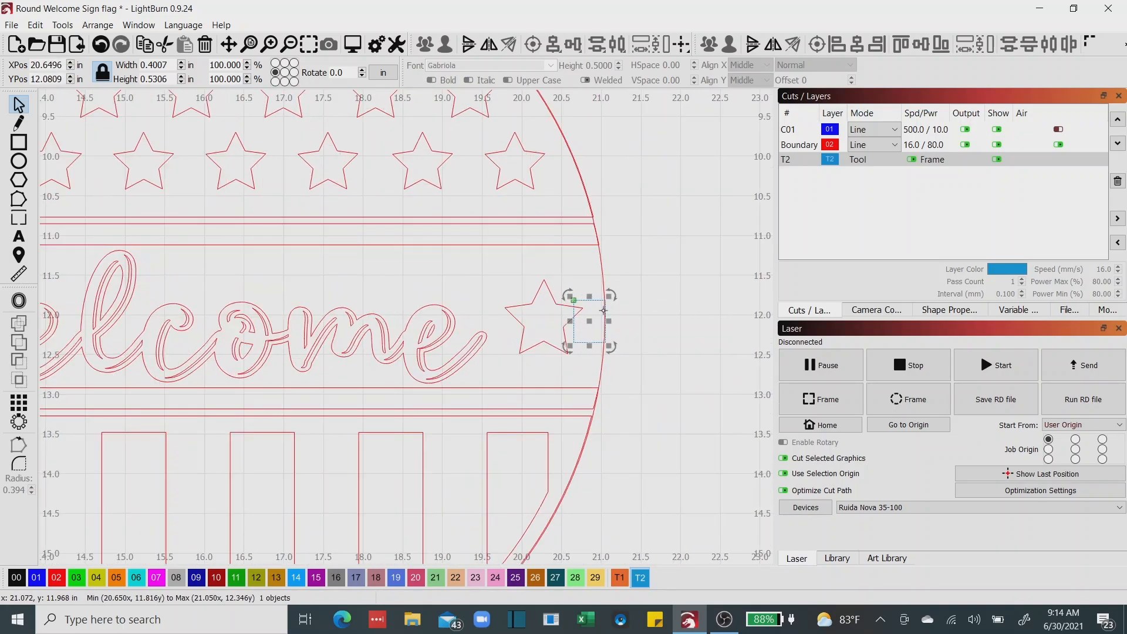
pyautogui.scroll(4, 604, 310)
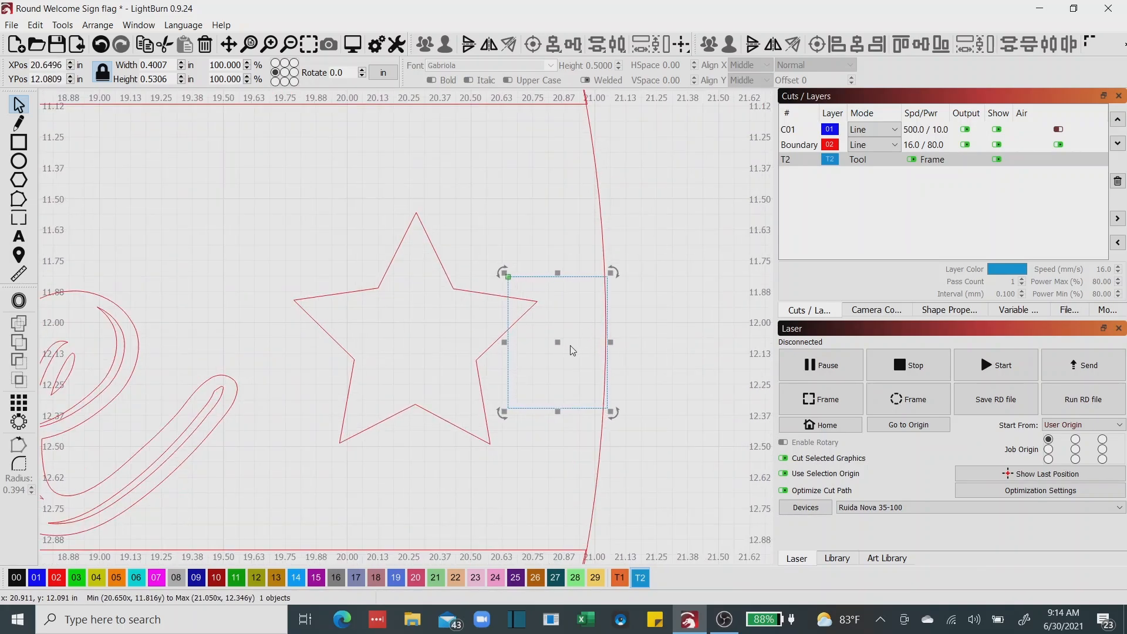
pyautogui.moveTo(573, 350); pyautogui.dragTo(561, 326)
# Nudge the right star inward until its tip meets the spacer's inner edge, and delete the spacer rectangle.
pyautogui.click(484, 354)
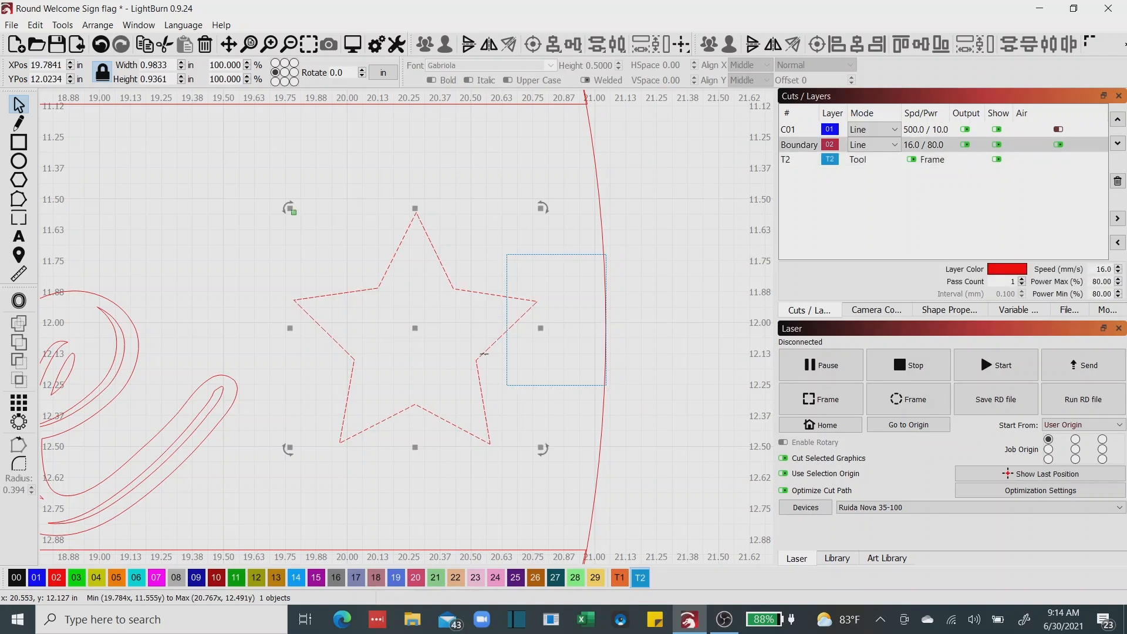
pyautogui.press('Left')
pyautogui.press('Left')
pyautogui.press('Left')
pyautogui.press('Left')
pyautogui.press('Left')
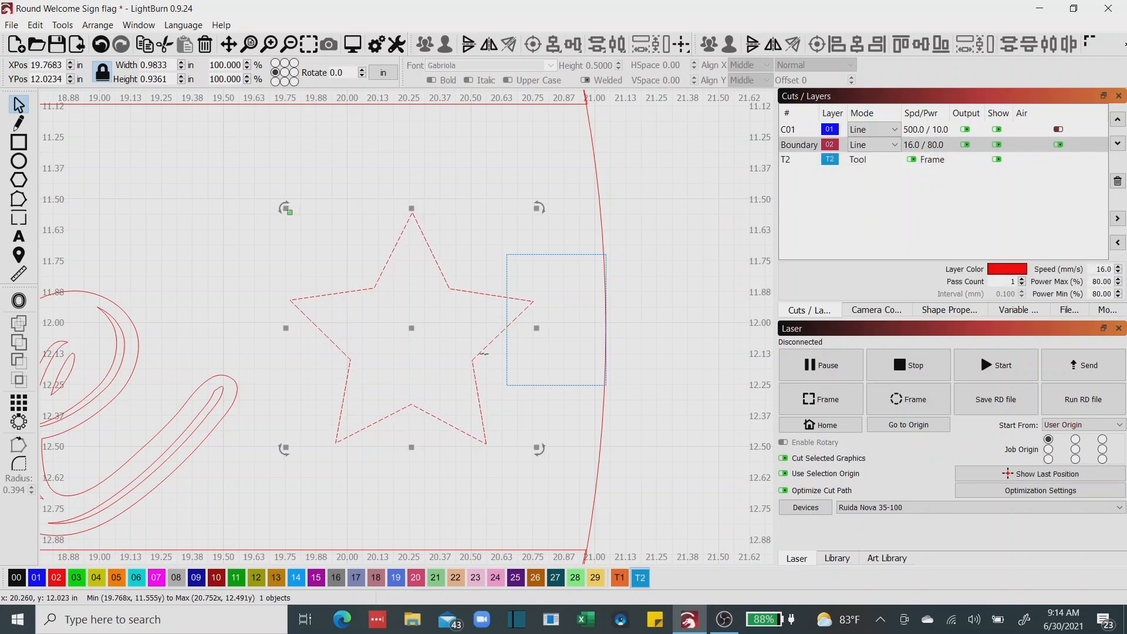
pyautogui.press('Left')
pyautogui.press('Left')
pyautogui.press('Left')
pyautogui.press('Left')
pyautogui.press('Left')
pyautogui.press('Left')
pyautogui.press('Left')
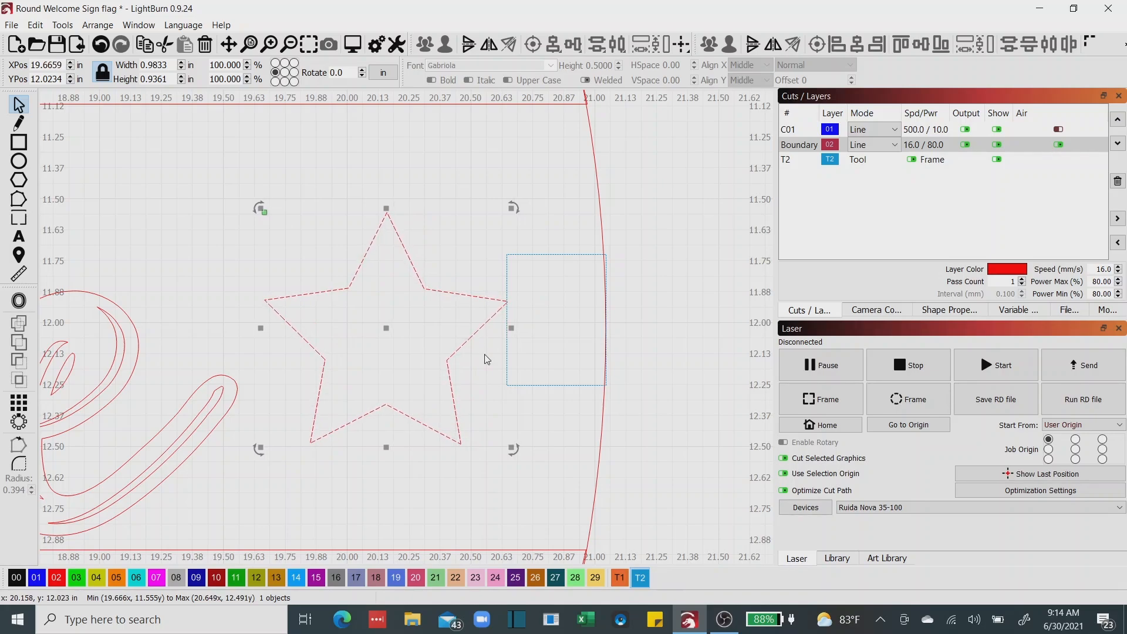
pyautogui.click(506, 281)
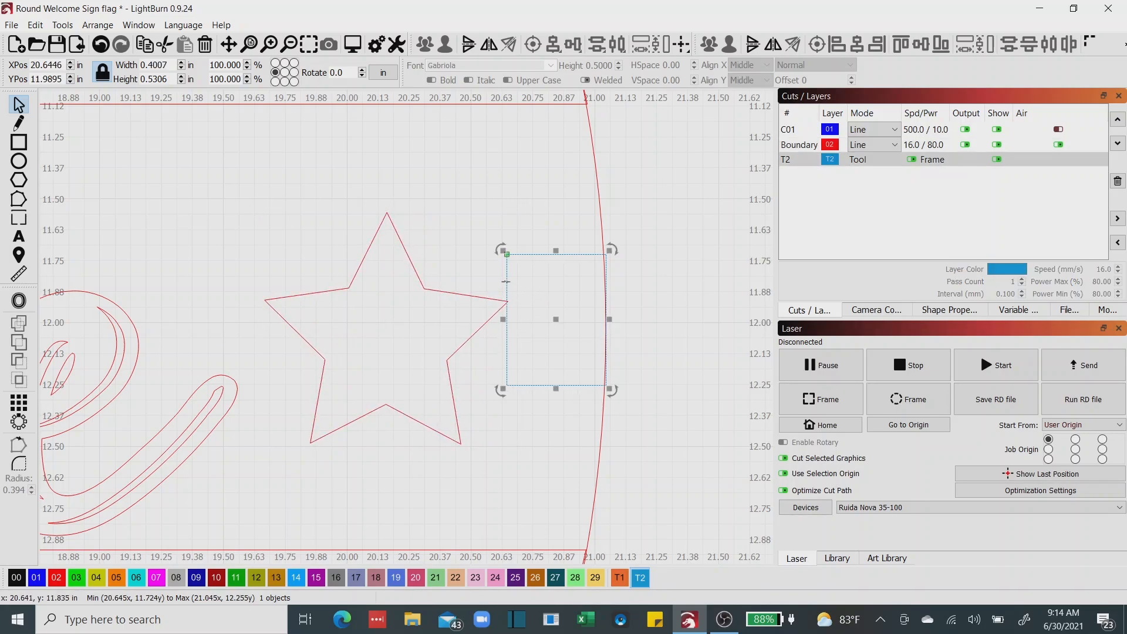
pyautogui.press('Delete')
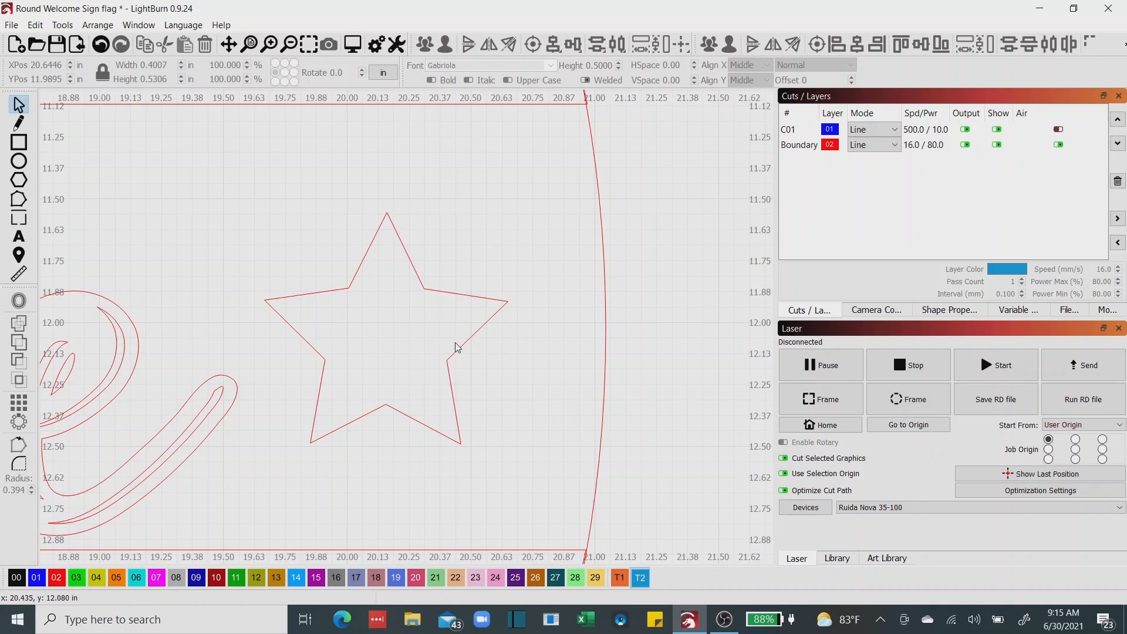
# Nudge the Welcome lettering slightly right and scale it down proportionally to about 6.77 in wide.
pyautogui.scroll(-3, 457, 347)
pyautogui.scroll(-1, 457, 347)
pyautogui.scroll(-3, 386, 389)
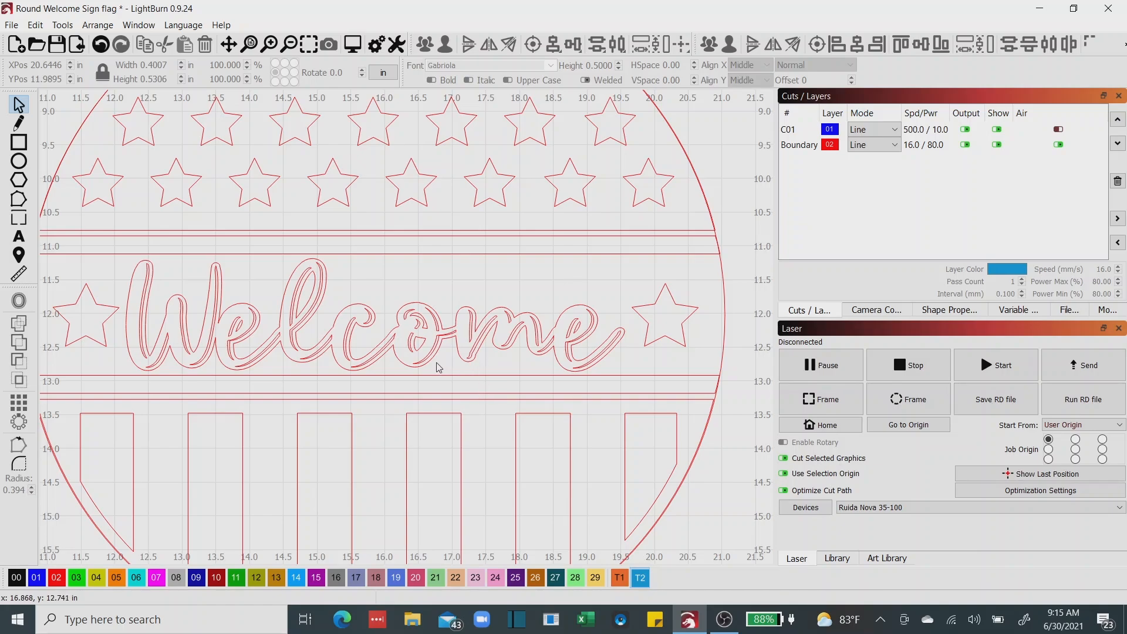
pyautogui.click(394, 352)
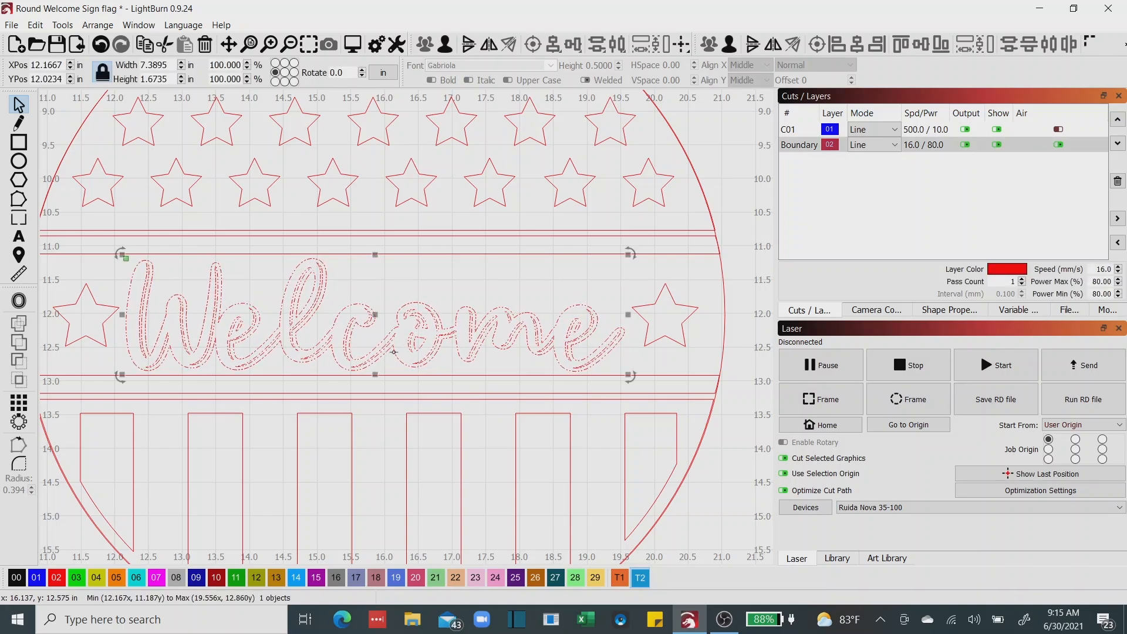
pyautogui.hotkey('ctrl', 'Right')
pyautogui.hotkey('ctrl', 'Right')
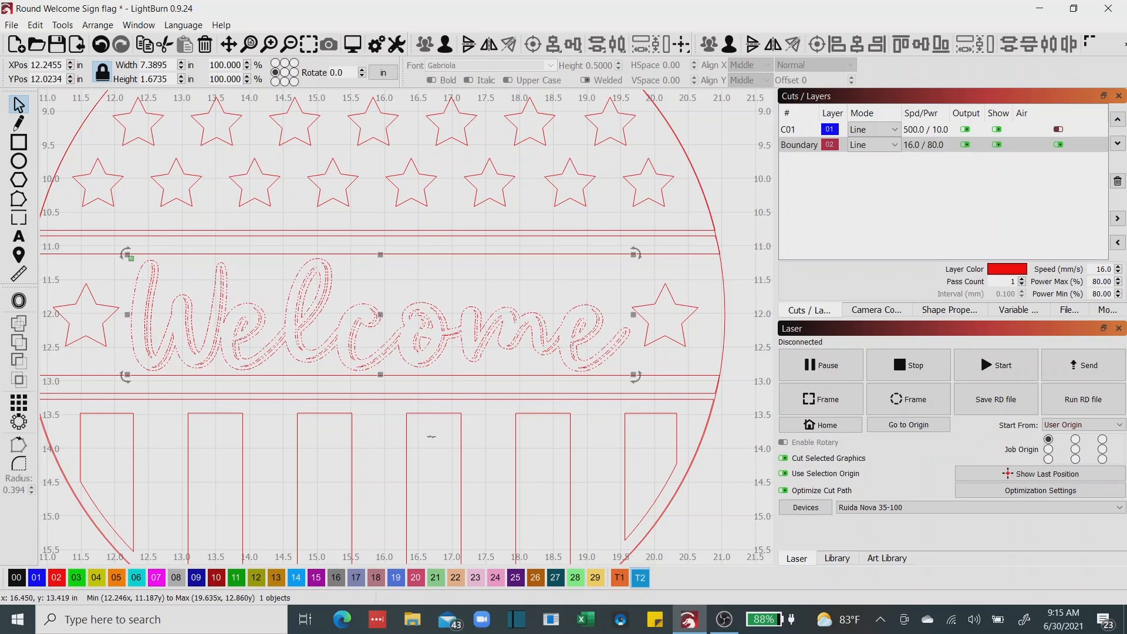
pyautogui.moveTo(634, 374); pyautogui.dragTo(591, 356)
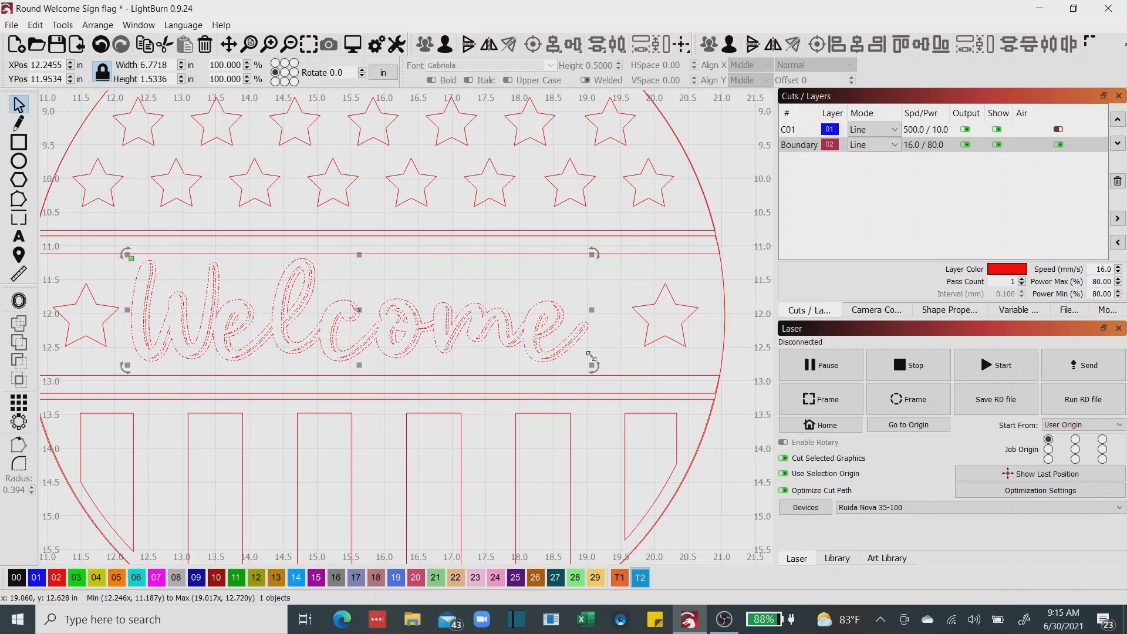
# Center the Welcome lettering within the circle and clear the selection.
pyautogui.keyDown('shift'); pyautogui.click(726, 332); pyautogui.keyUp('shift')
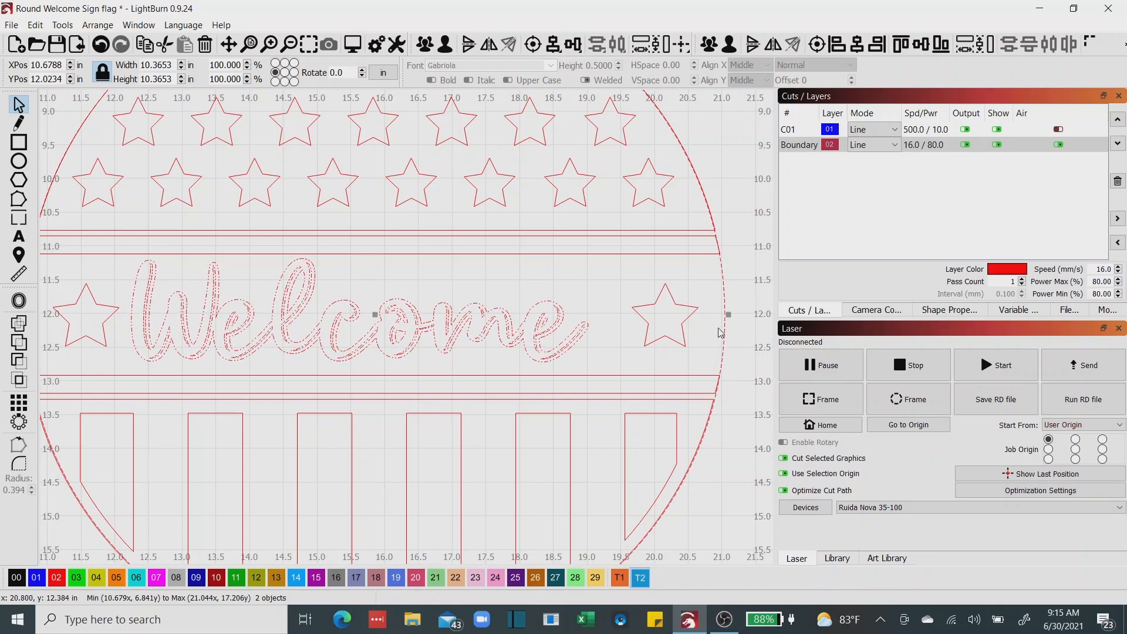
pyautogui.click(820, 47)
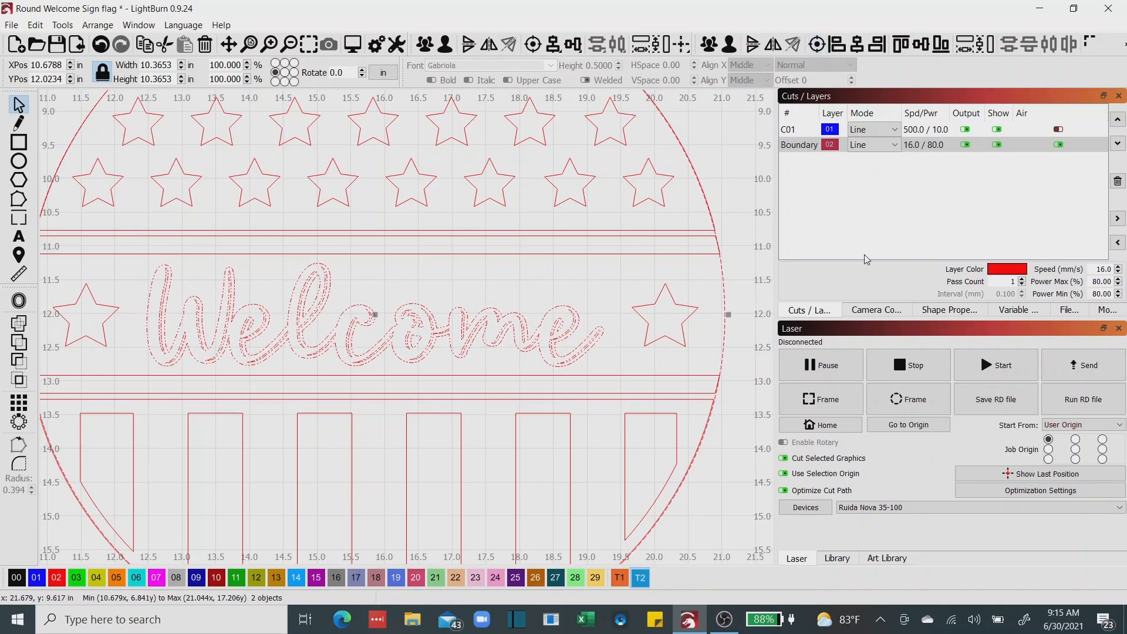
pyautogui.scroll(-2, 415, 411)
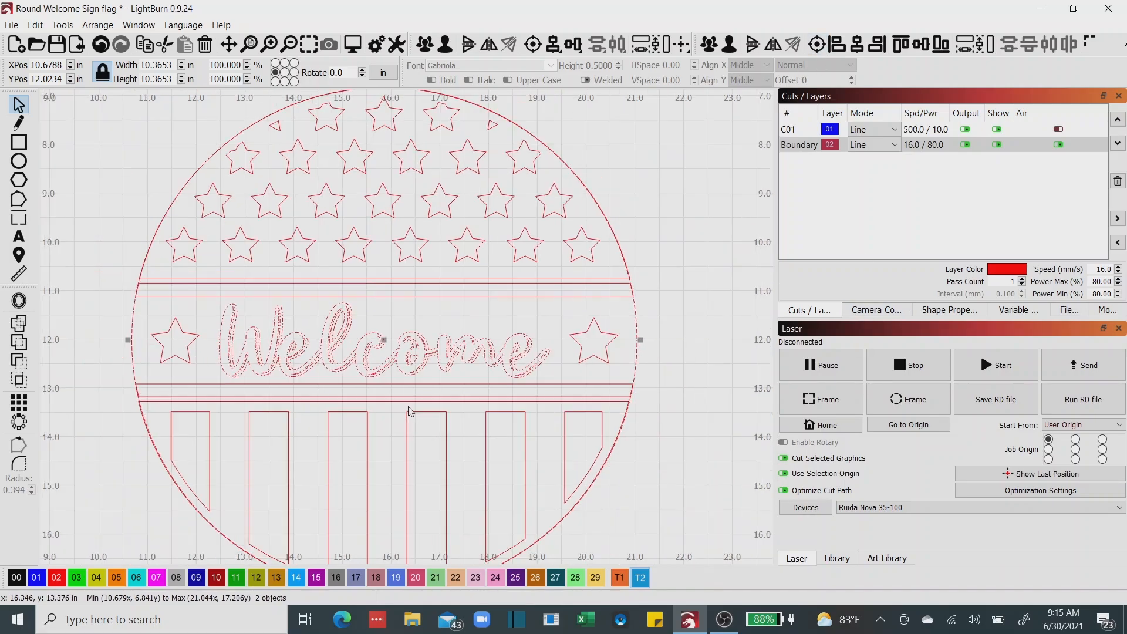
pyautogui.moveTo(417, 437); pyautogui.dragTo(431, 411)
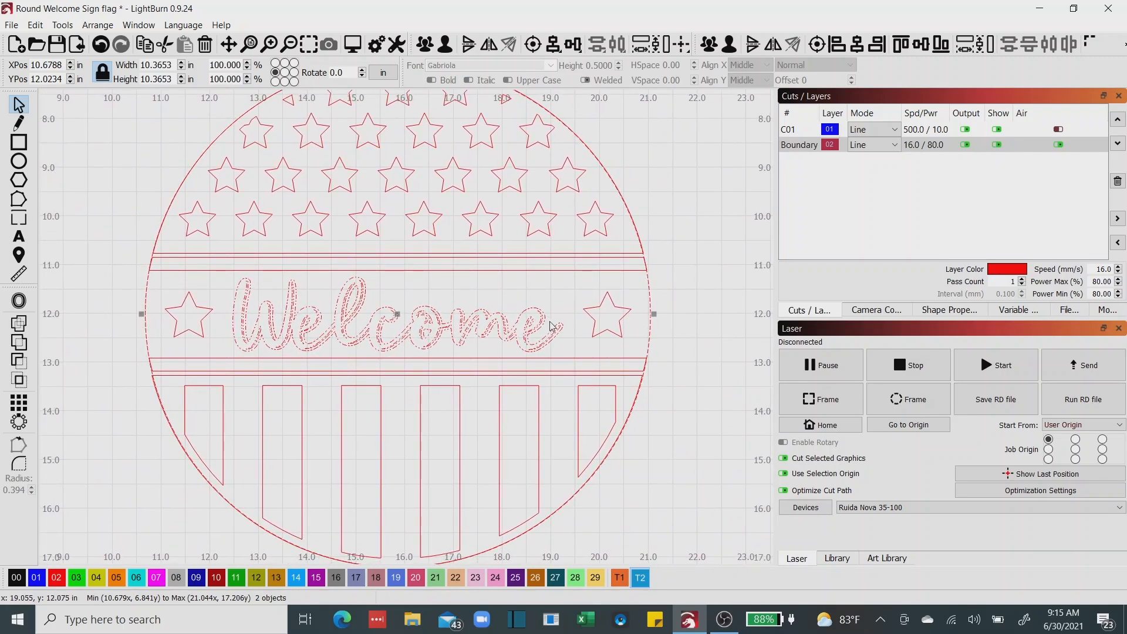
pyautogui.click(649, 441)
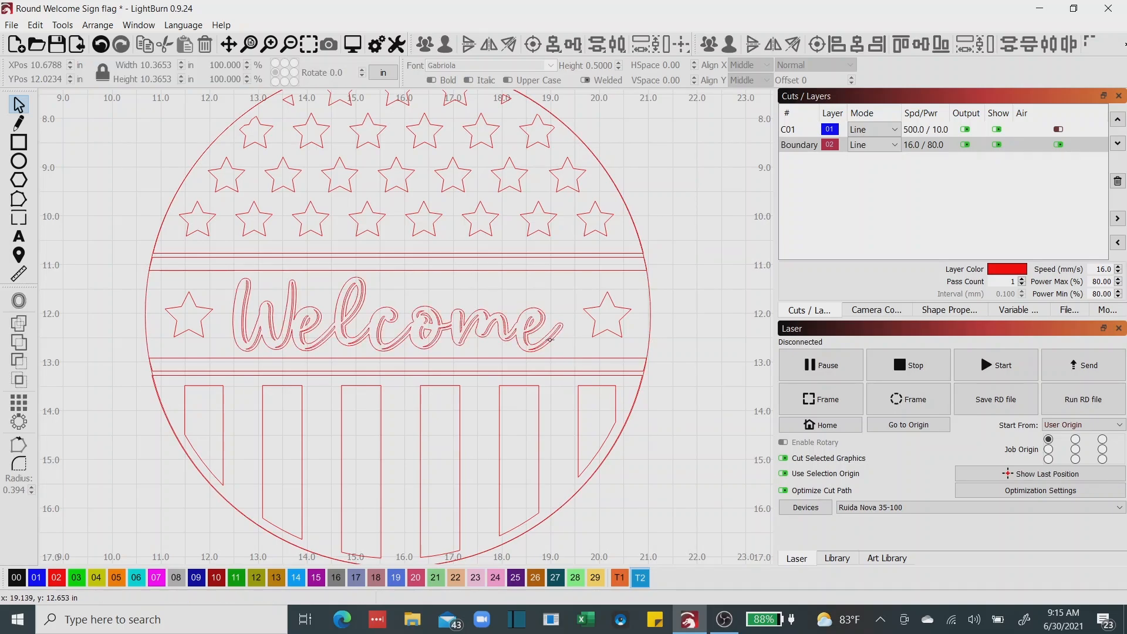
# Nudge the Welcome lettering about 0.04 in to the right and clear the selection.
pyautogui.click(550, 339)
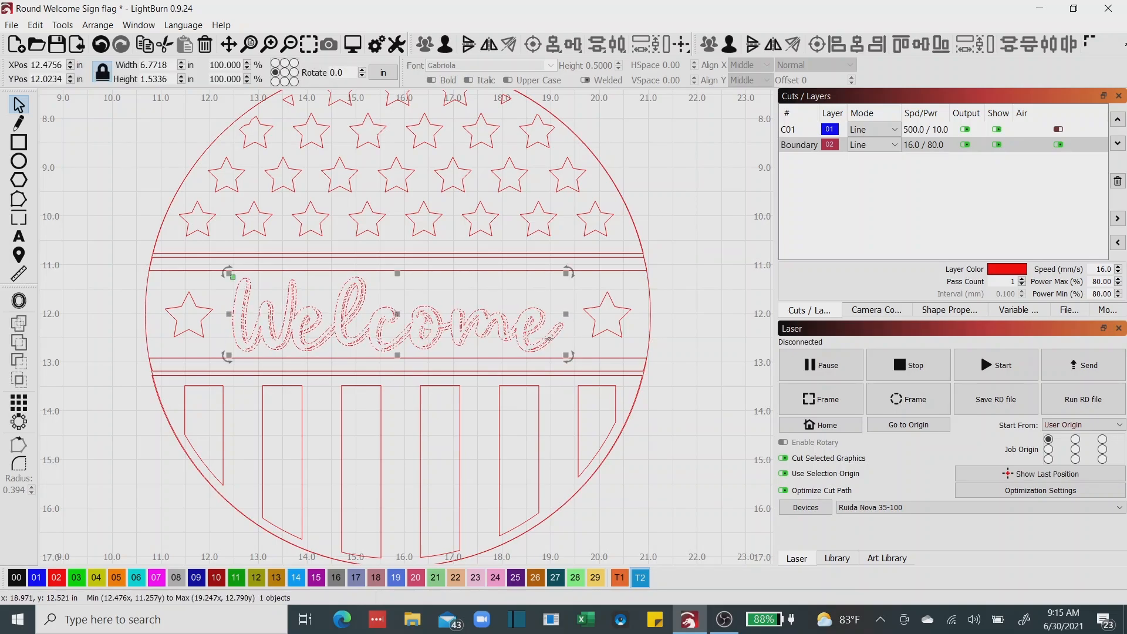
pyautogui.press('Right')
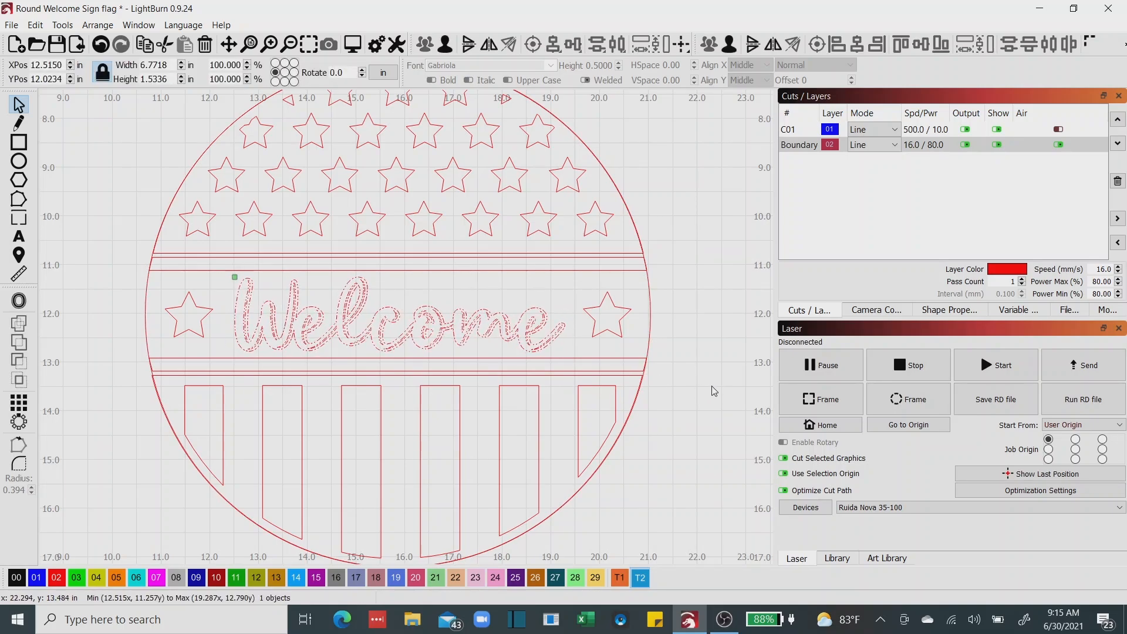
pyautogui.click(714, 391)
# Nudge the strip above the Welcome lettering about 0.02 in up toward the star dome.
pyautogui.scroll(-2, 713, 391)
pyautogui.scroll(-1, 712, 388)
pyautogui.moveTo(713, 387); pyautogui.dragTo(578, 389)
pyautogui.scroll(1, 578, 388)
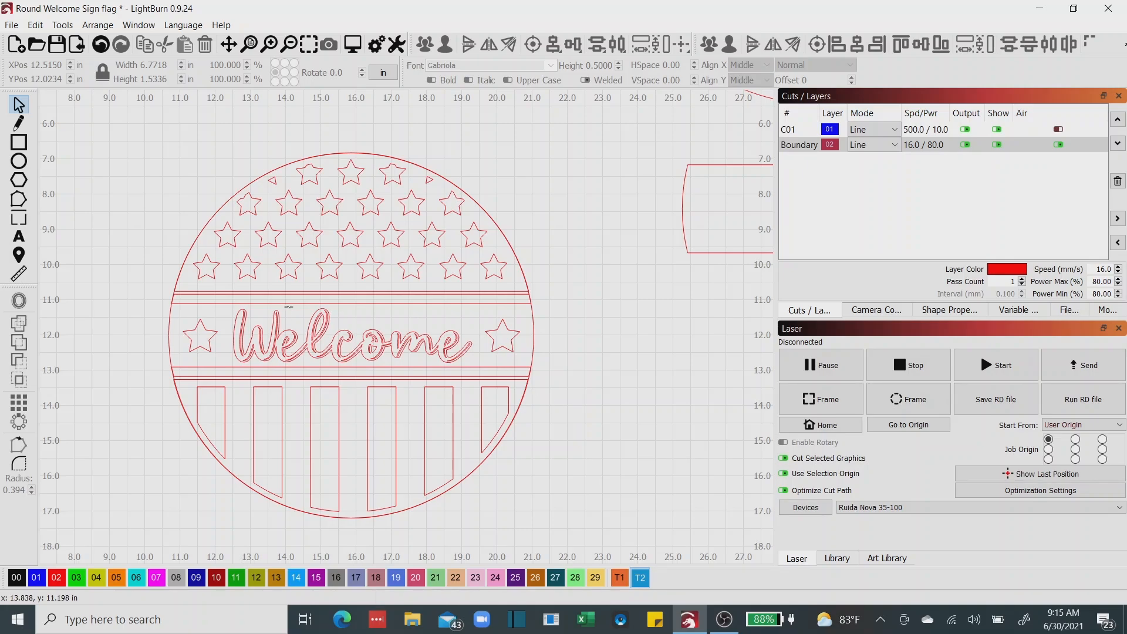
pyautogui.scroll(3, 300, 303)
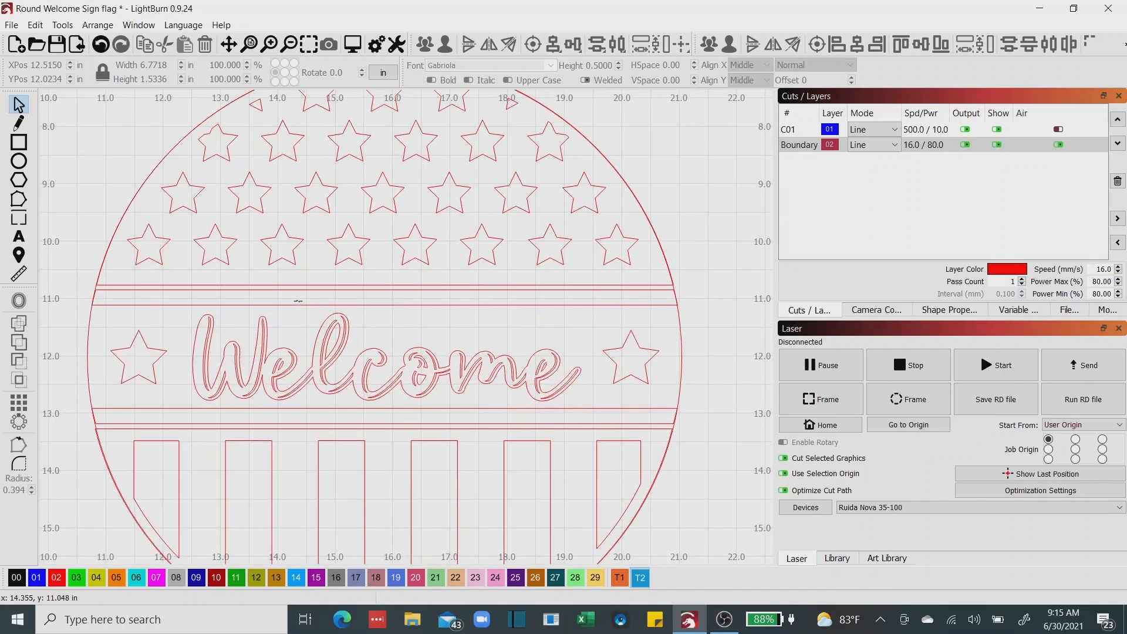
pyautogui.scroll(1, 298, 301)
pyautogui.scroll(-1, 312, 302)
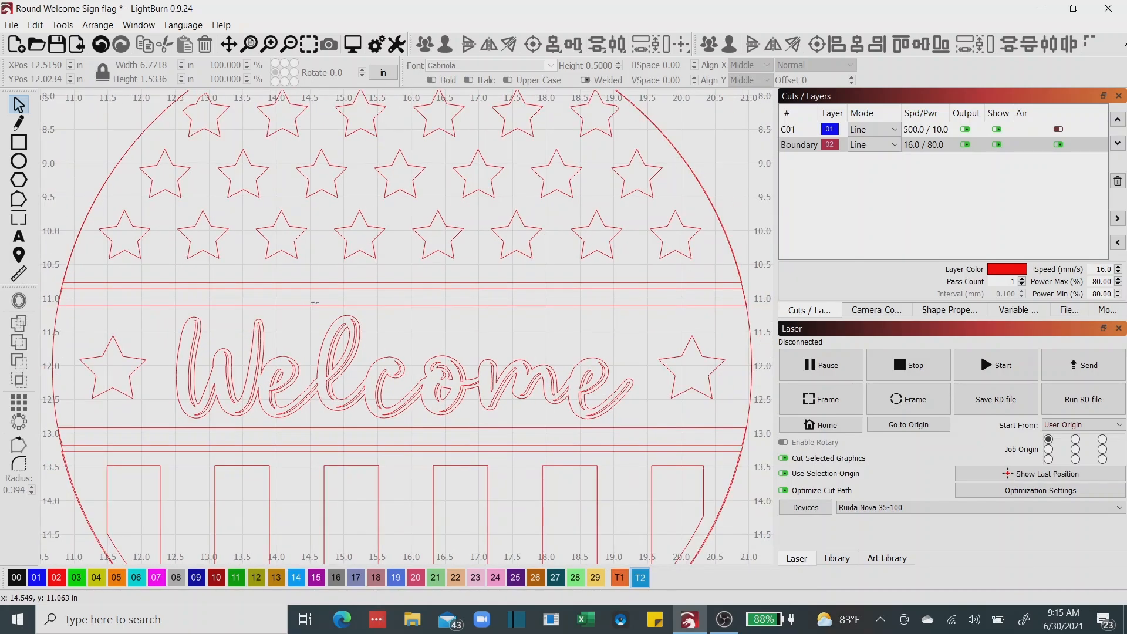
pyautogui.click(336, 289)
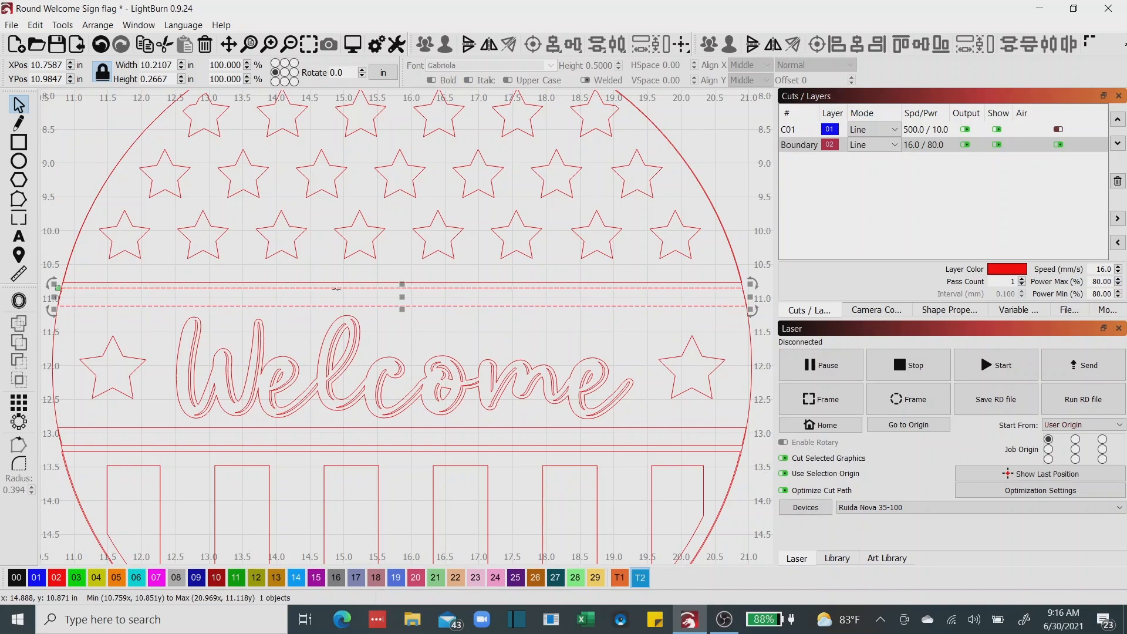
pyautogui.hotkey('ctrl', 'shift', 'Up')
pyautogui.hotkey('ctrl', 'shift', 'Up')
pyautogui.hotkey('ctrl', 'shift', 'Up')
pyautogui.hotkey('ctrl', 'shift', 'Up')
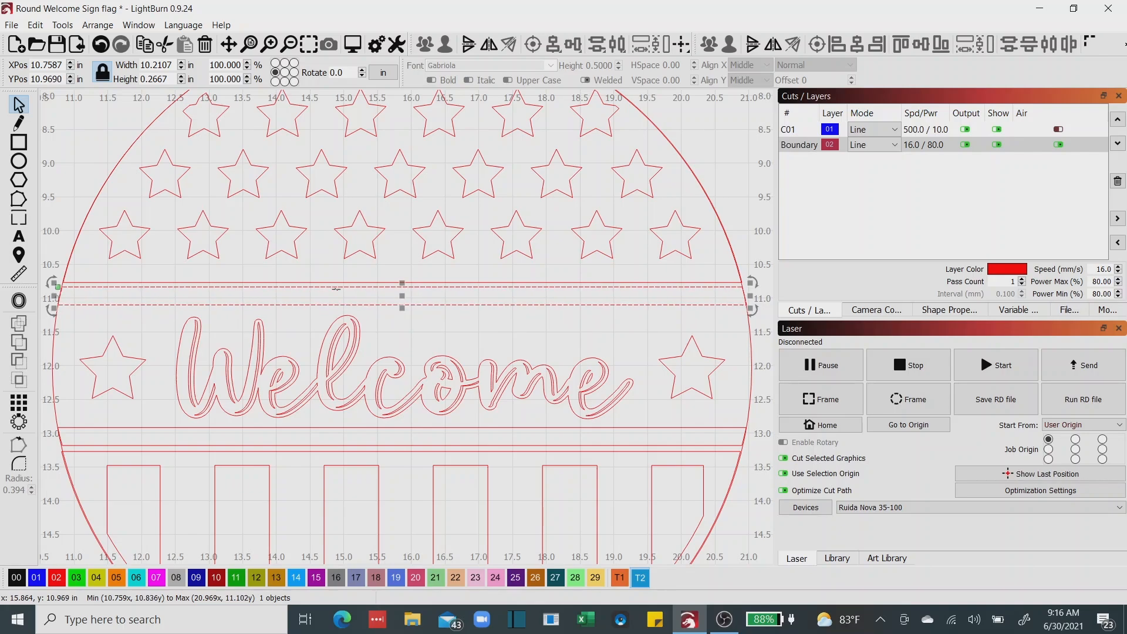
pyautogui.hotkey('ctrl', 'shift', 'Up')
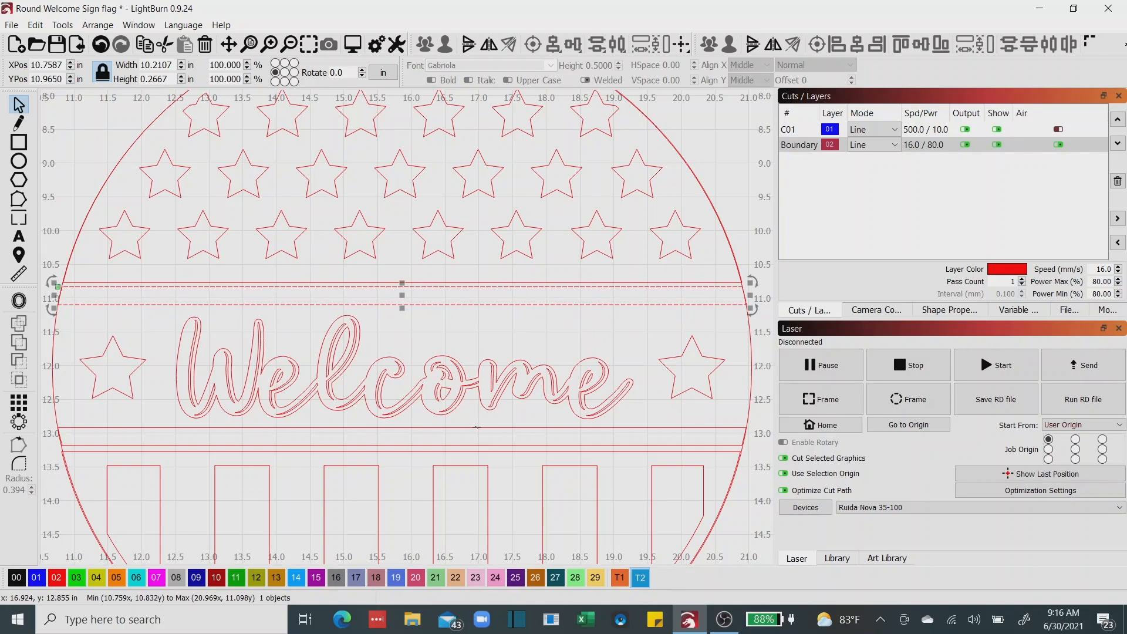
# Nudge the strip below the Welcome lettering about 0.016 in down toward the striped section and clear the selection.
pyautogui.click(476, 428)
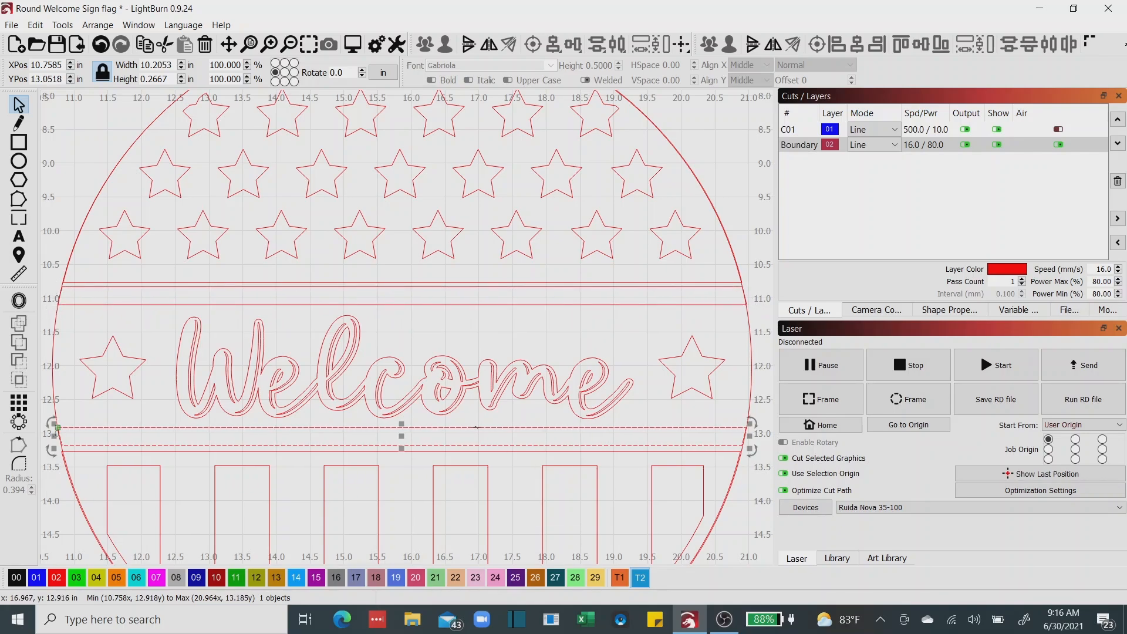
pyautogui.hotkey('ctrl', 'shift', 'Down')
pyautogui.hotkey('ctrl', 'shift', 'Down')
pyautogui.hotkey('ctrl', 'shift', 'Down')
pyautogui.hotkey('ctrl', 'shift', 'Down')
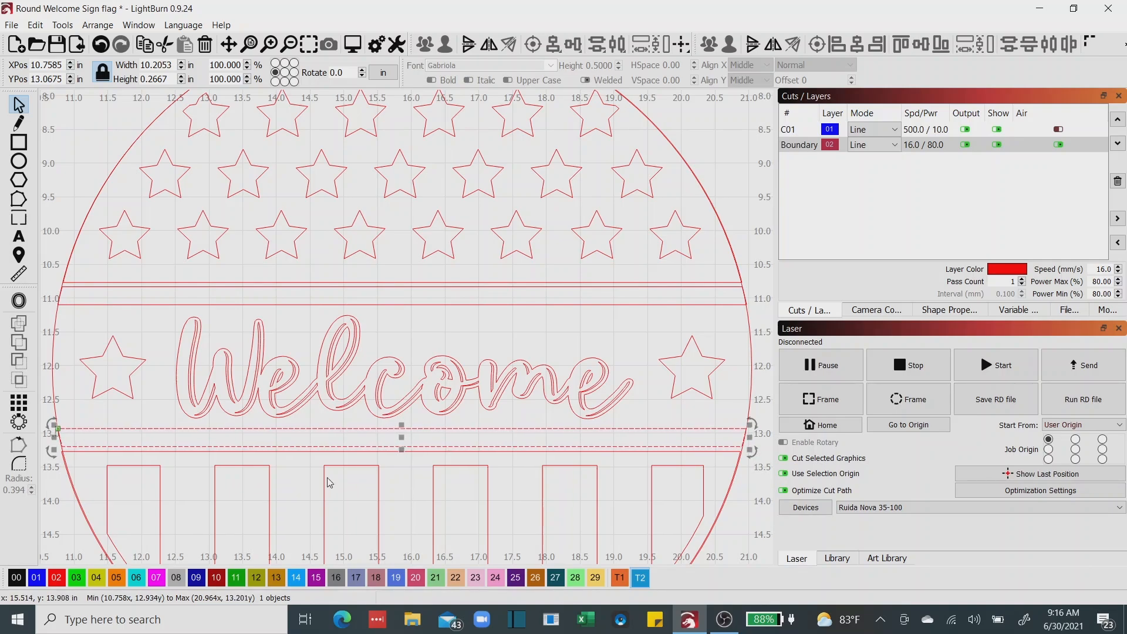
pyautogui.click(161, 345)
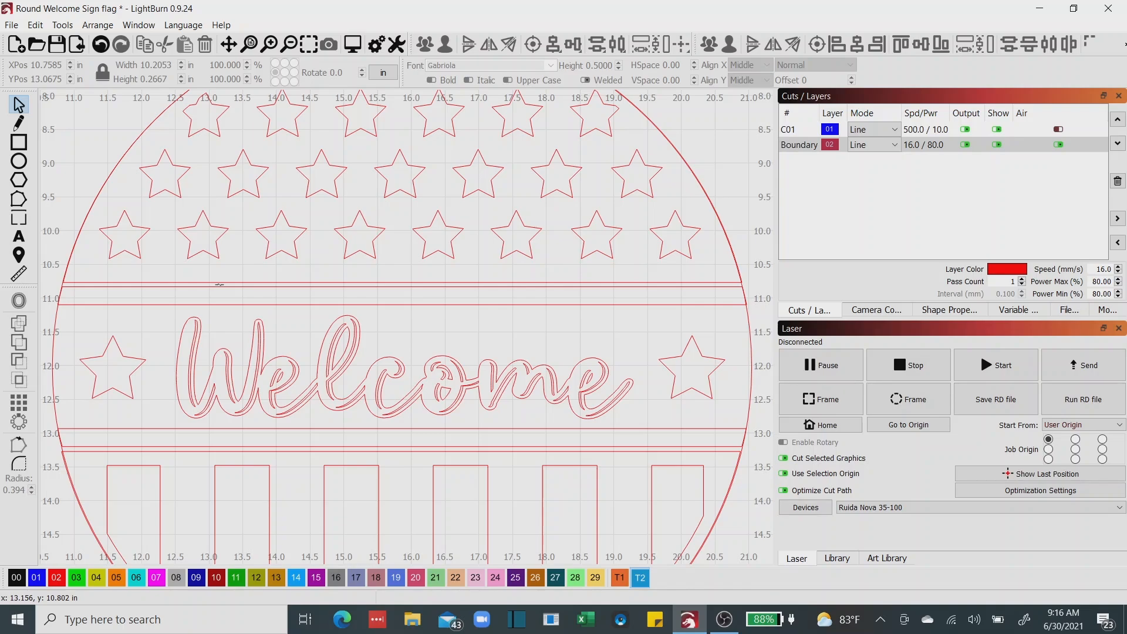
# Duplicate the star dome in place and assign the copy to the blue layer 01.
pyautogui.scroll(5, 219, 284)
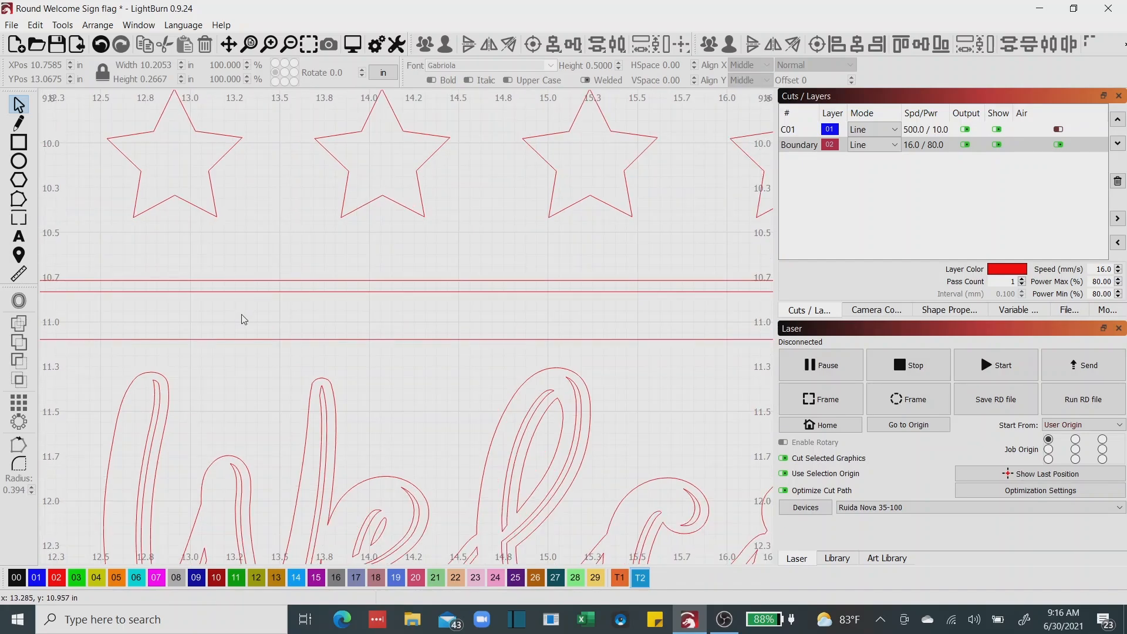
pyautogui.scroll(-6, 288, 358)
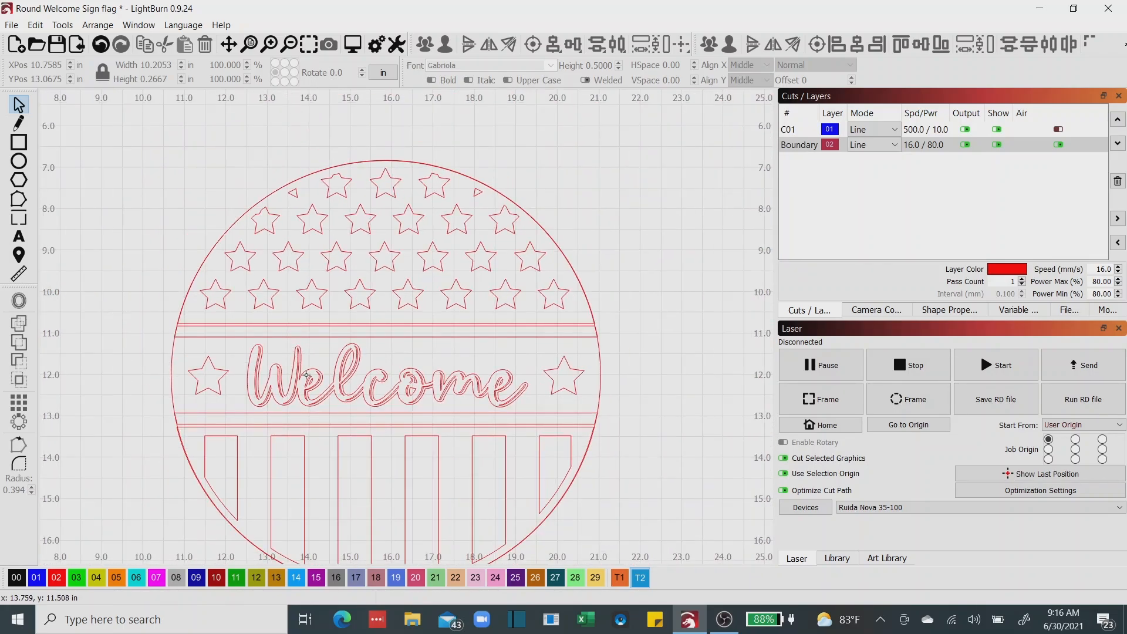
pyautogui.moveTo(307, 375); pyautogui.dragTo(285, 318)
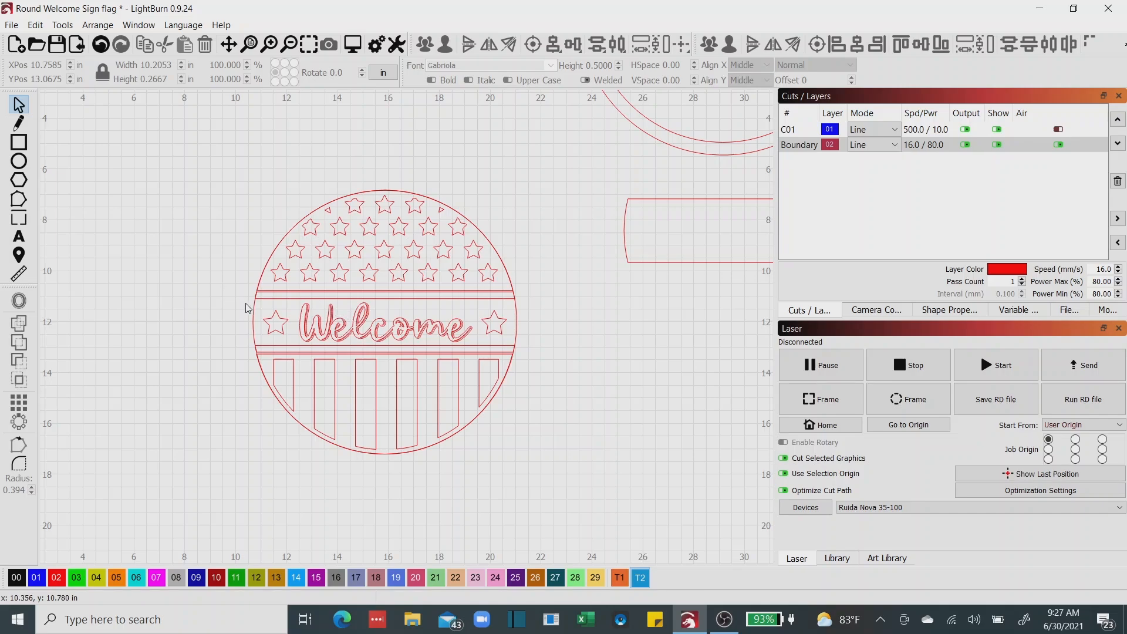
pyautogui.scroll(2, 312, 322)
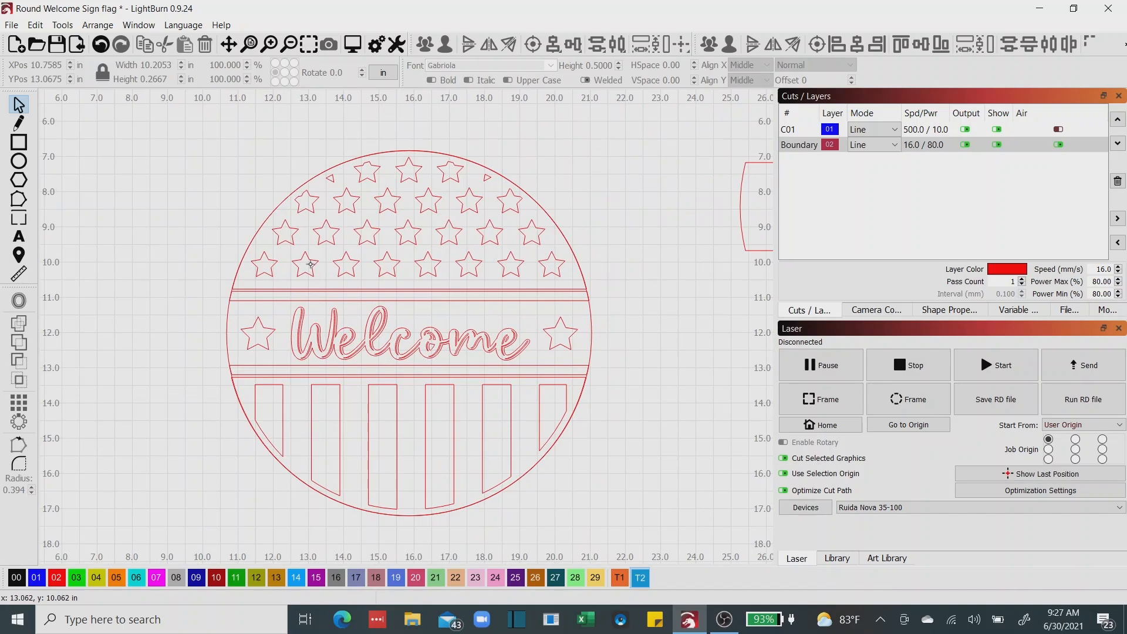
pyautogui.click(314, 265)
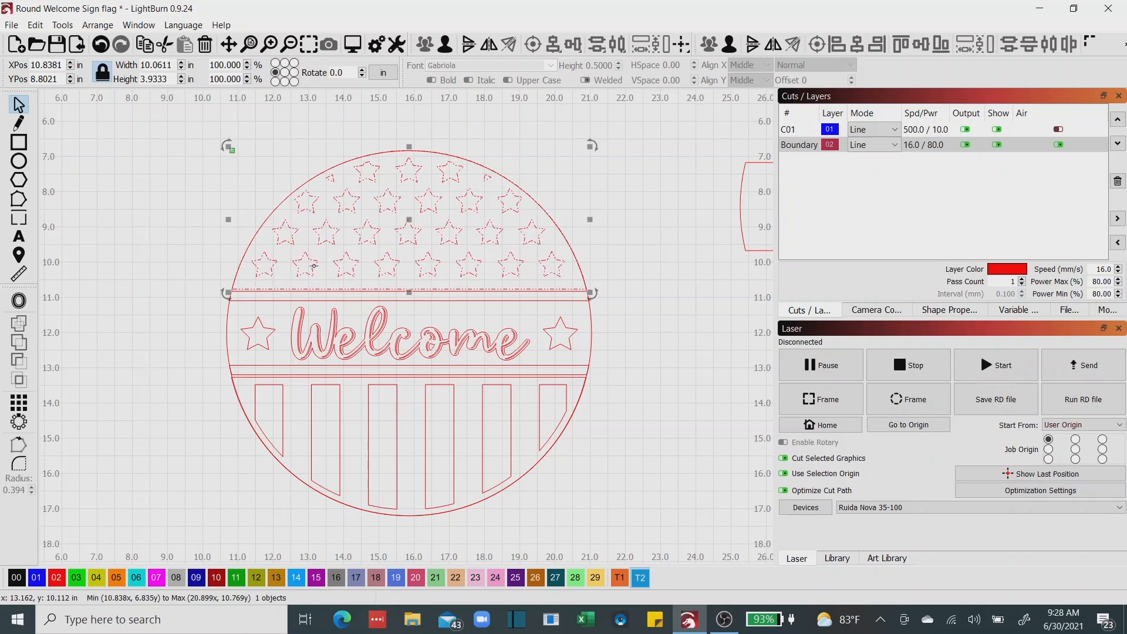
pyautogui.rightClick(315, 276)
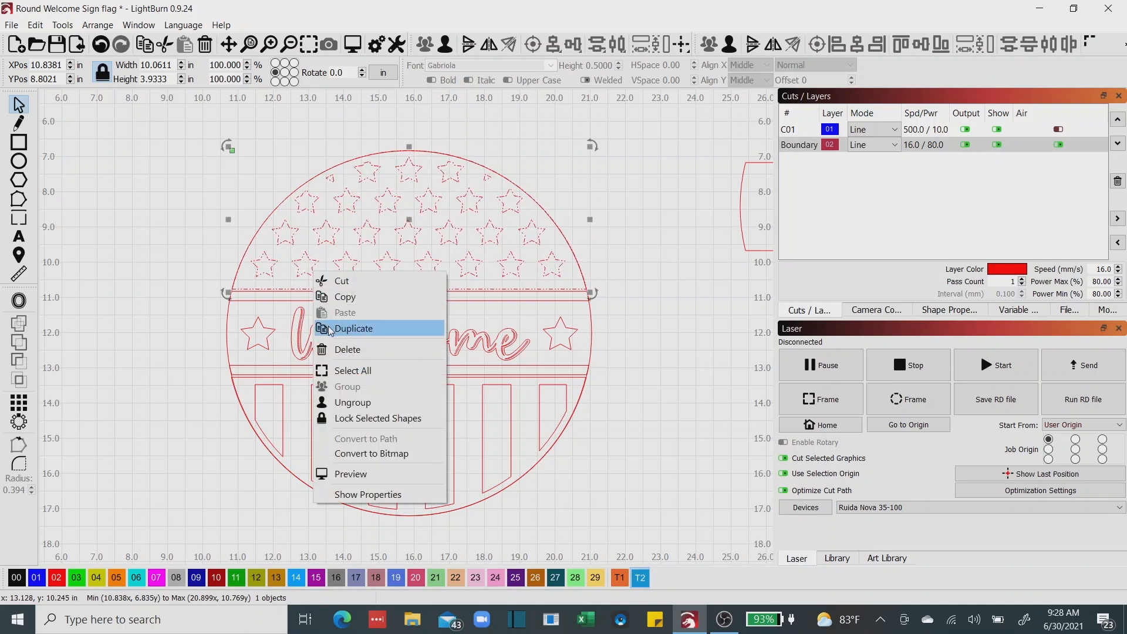
pyautogui.click(352, 328)
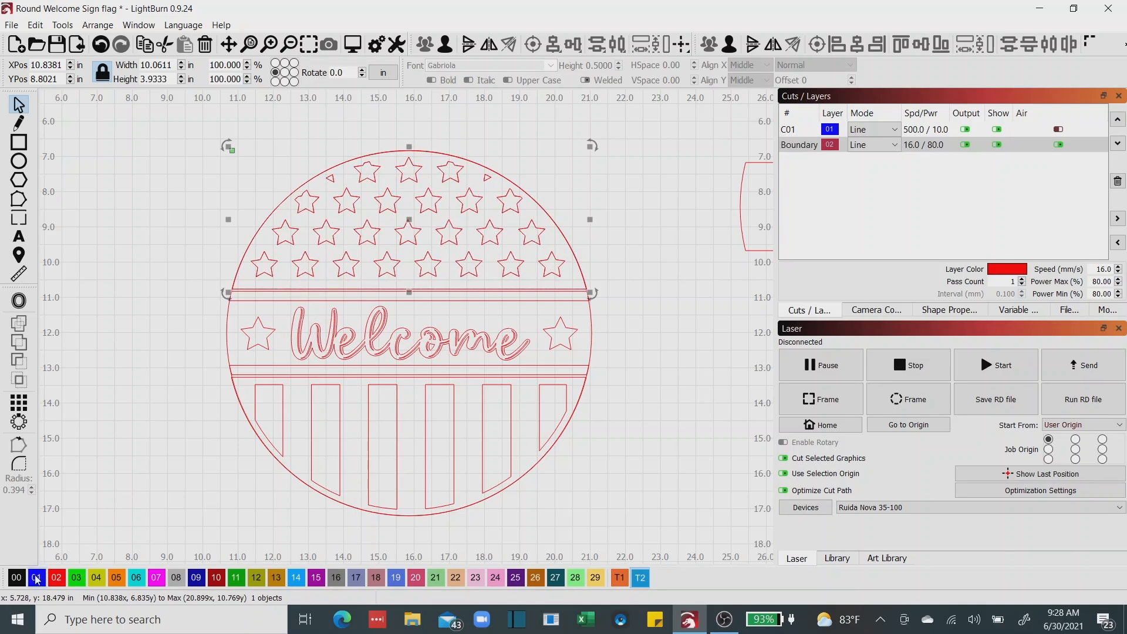
pyautogui.click(37, 578)
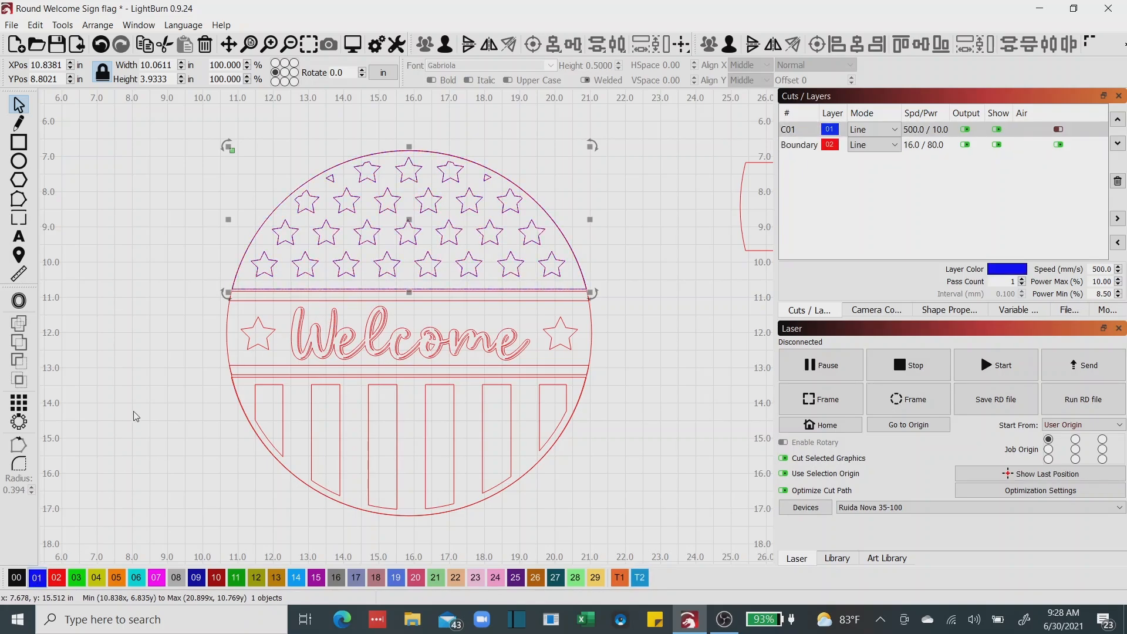
# Duplicate the strip above the Welcome lettering in place and assign the copy to the blue layer 01.
pyautogui.click(241, 300)
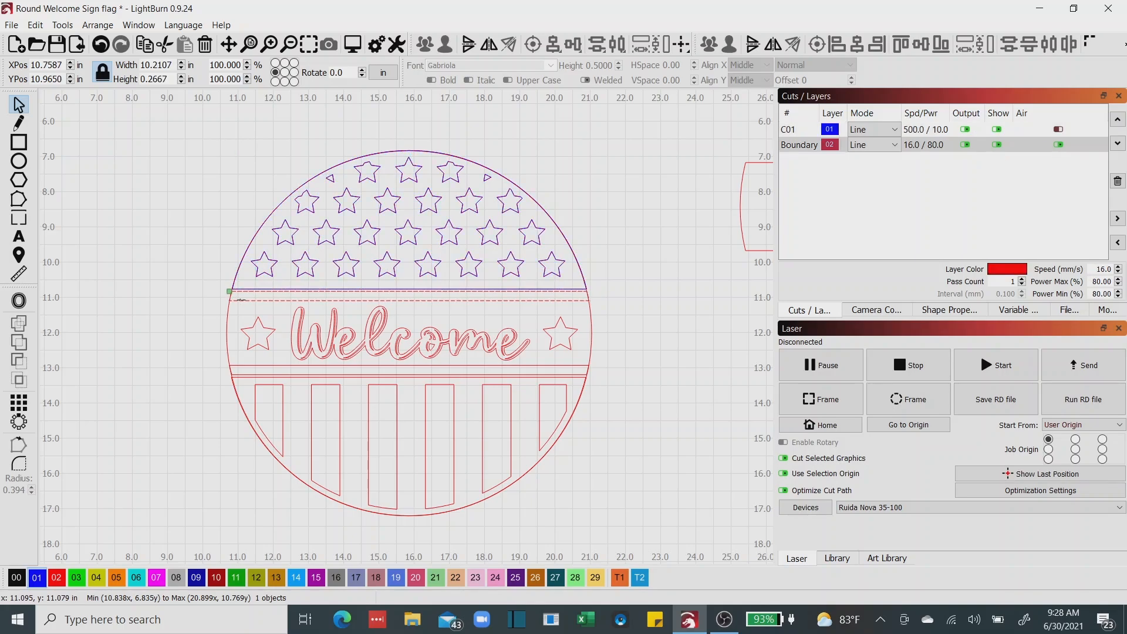
pyautogui.rightClick(240, 300)
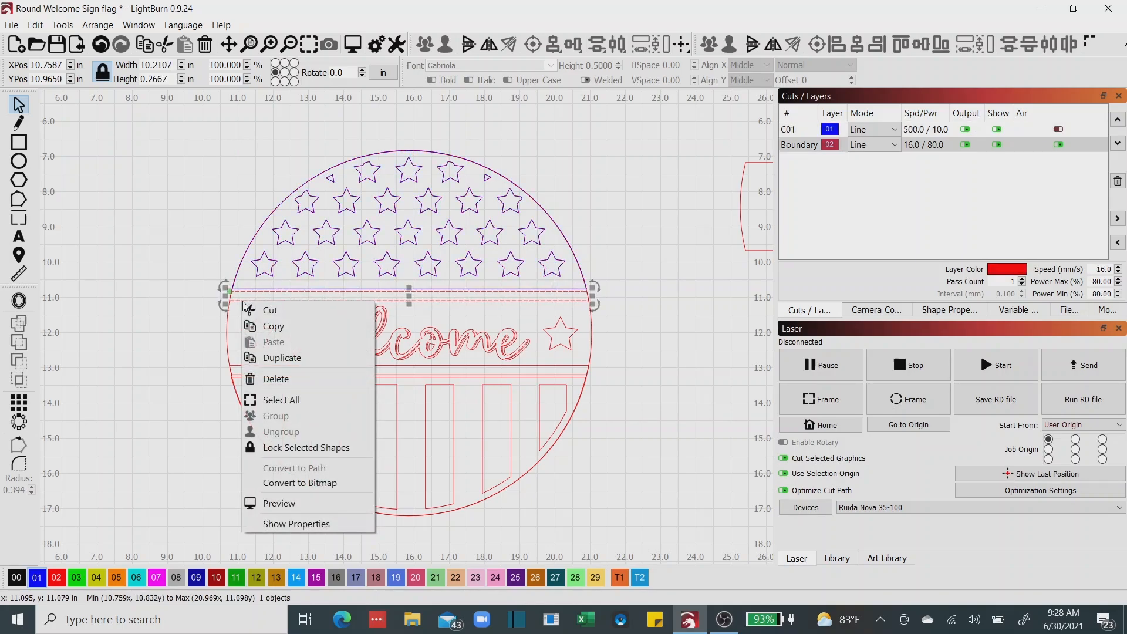
pyautogui.click(265, 358)
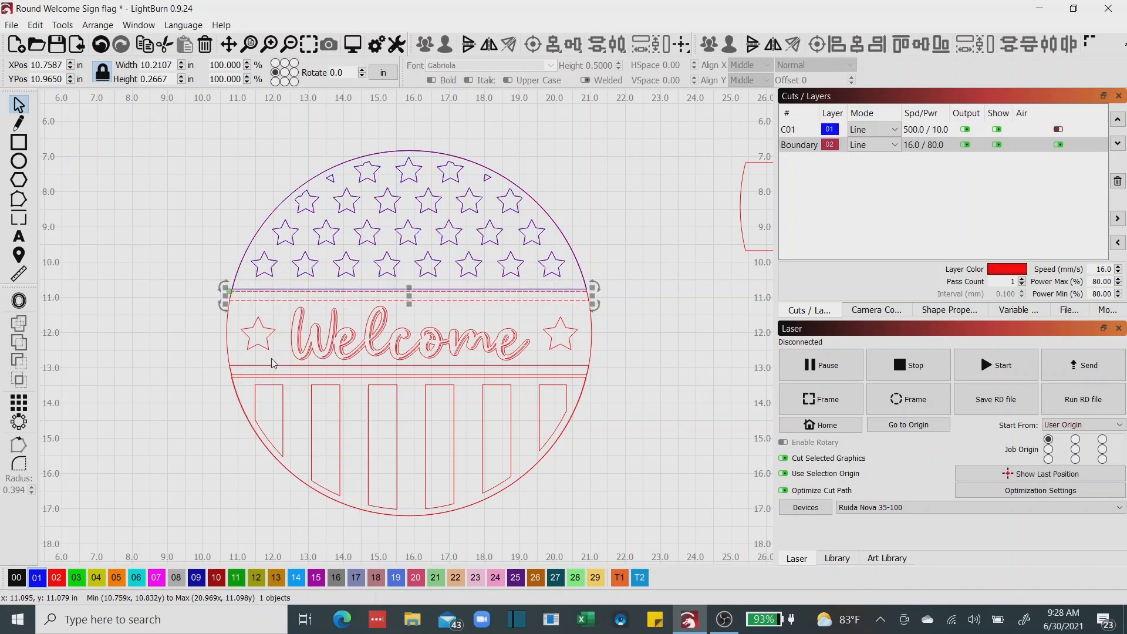
pyautogui.click(37, 578)
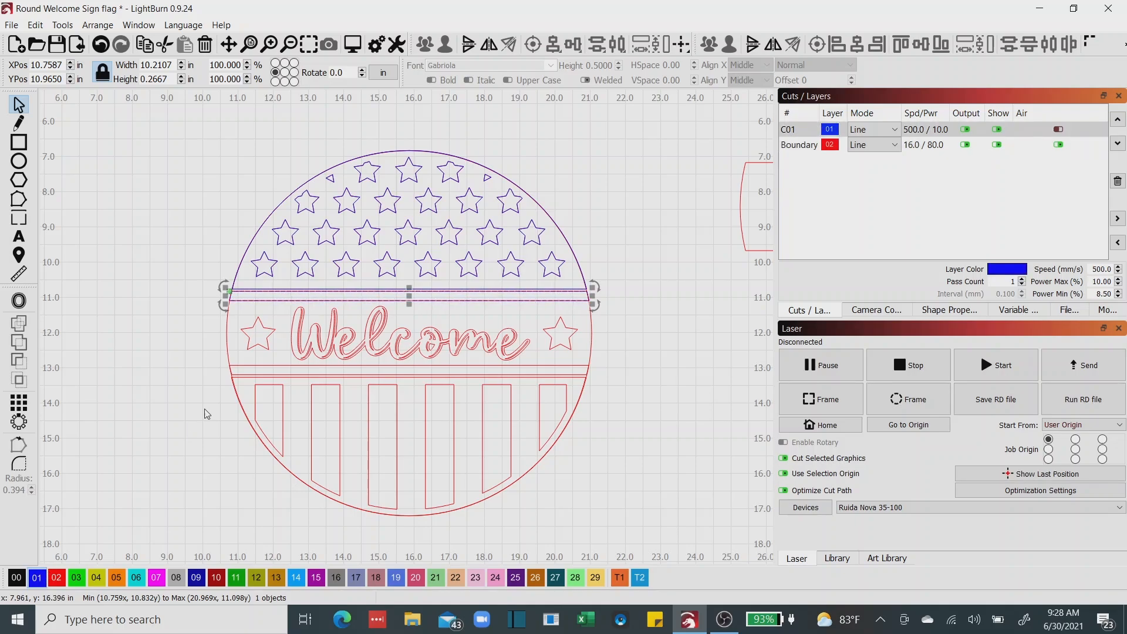
pyautogui.click(266, 341)
pyautogui.click(266, 341)
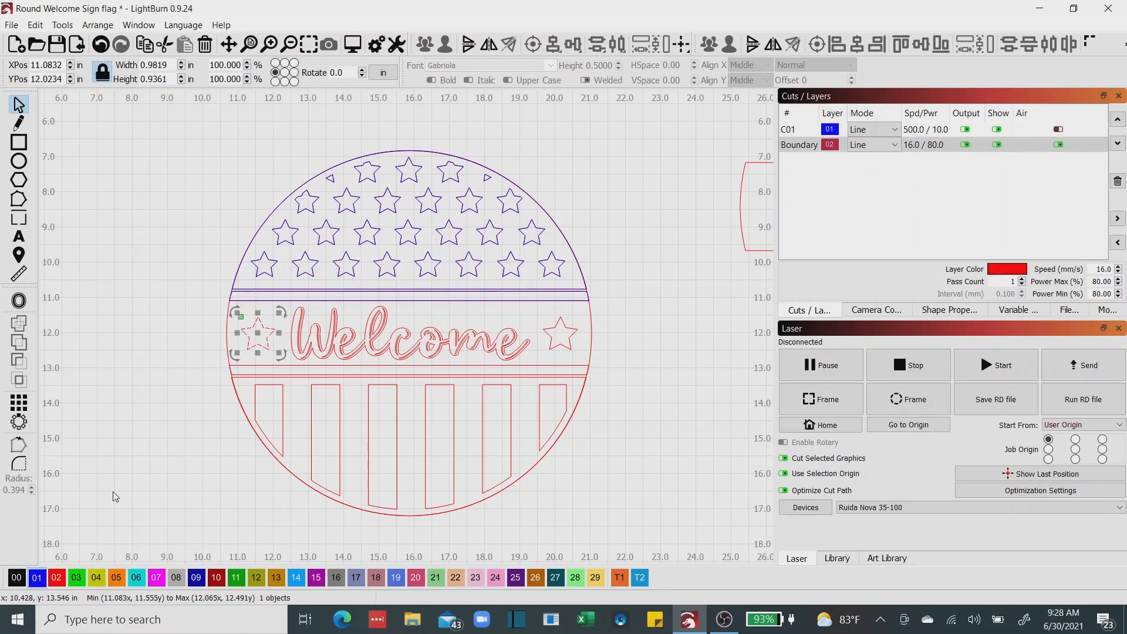
pyautogui.rightClick(256, 339)
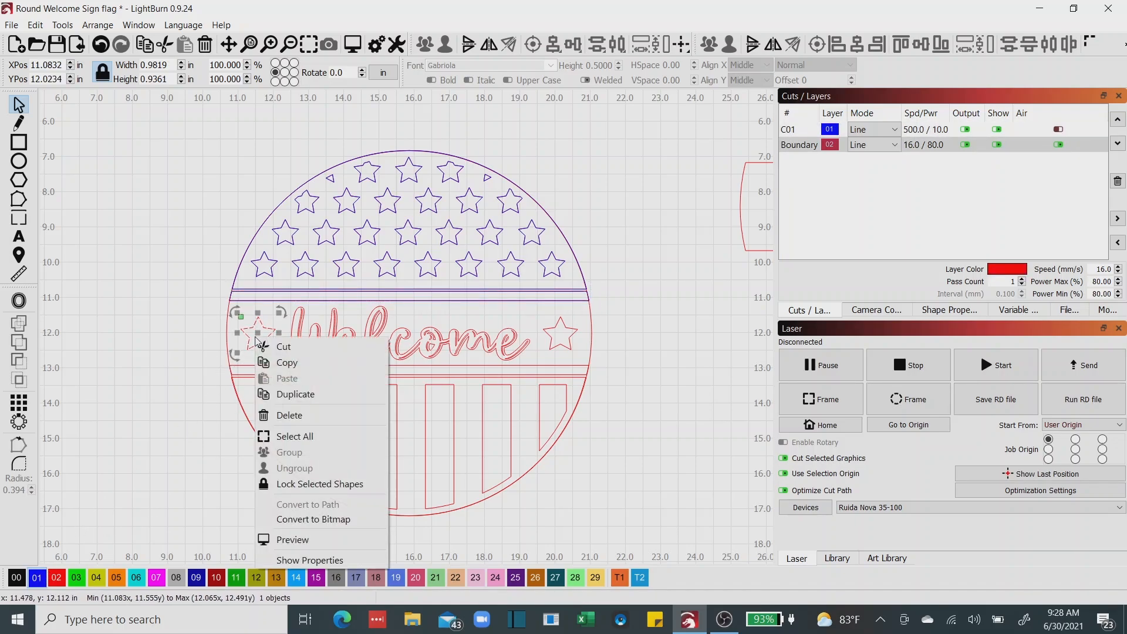
pyautogui.keyDown('shift'); pyautogui.click(310, 337); pyautogui.keyUp('shift')
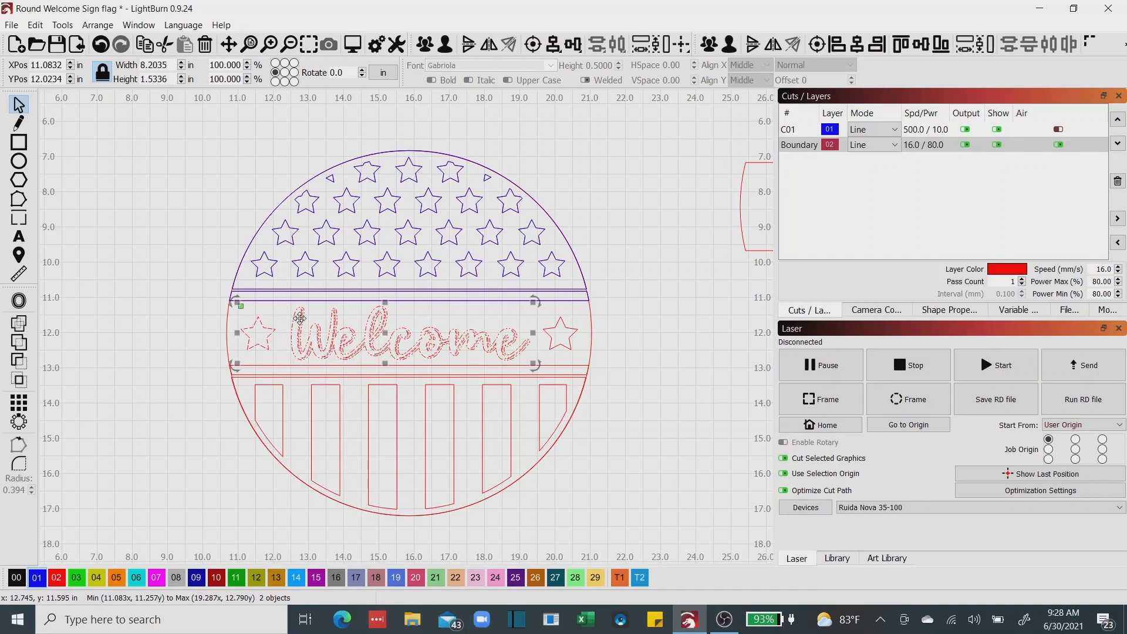
pyautogui.keyDown('shift'); pyautogui.click(549, 343); pyautogui.keyUp('shift')
pyautogui.keyDown('shift'); pyautogui.click(534, 374); pyautogui.keyUp('shift')
pyautogui.scroll(2, 534, 375)
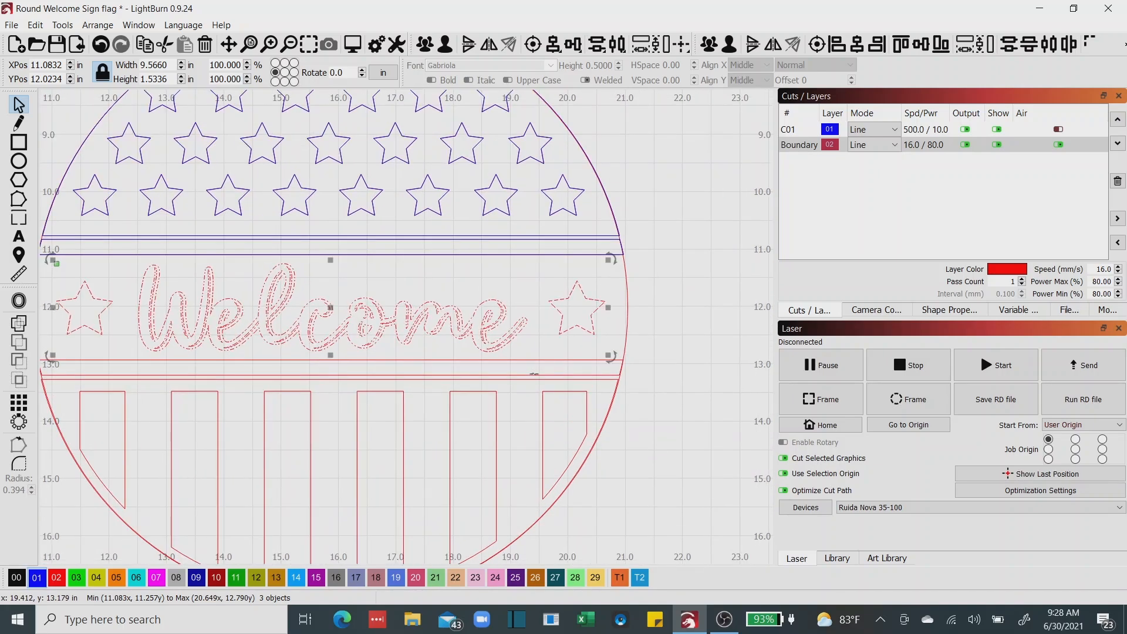
pyautogui.keyDown('shift'); pyautogui.click(496, 403); pyautogui.keyUp('shift')
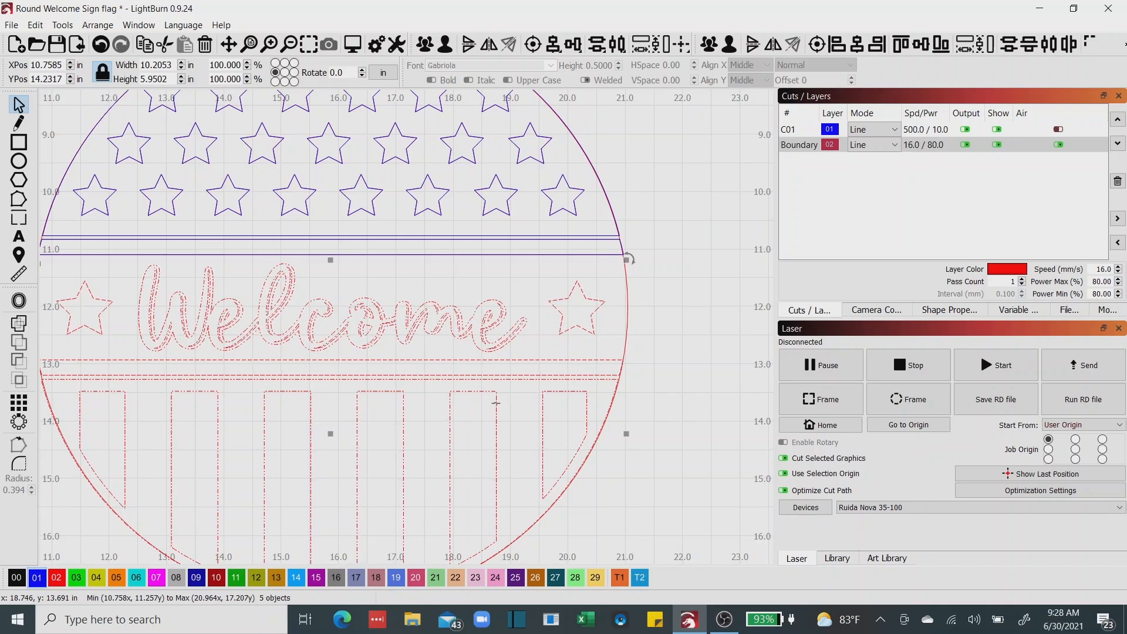
pyautogui.rightClick(496, 404)
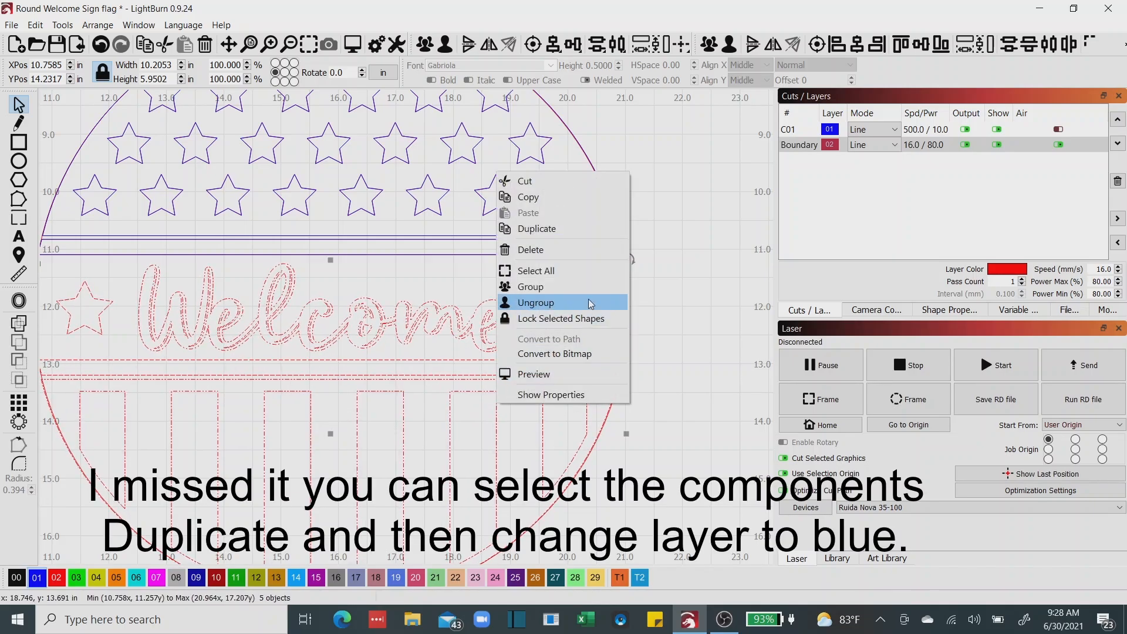
pyautogui.click(688, 278)
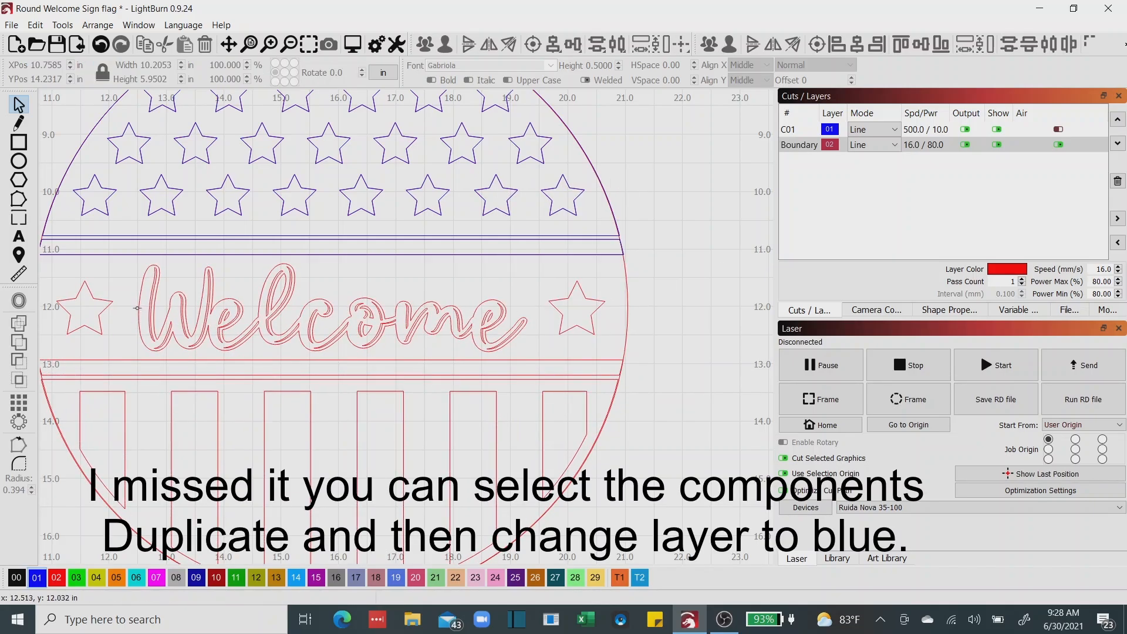
pyautogui.rightClick(107, 314)
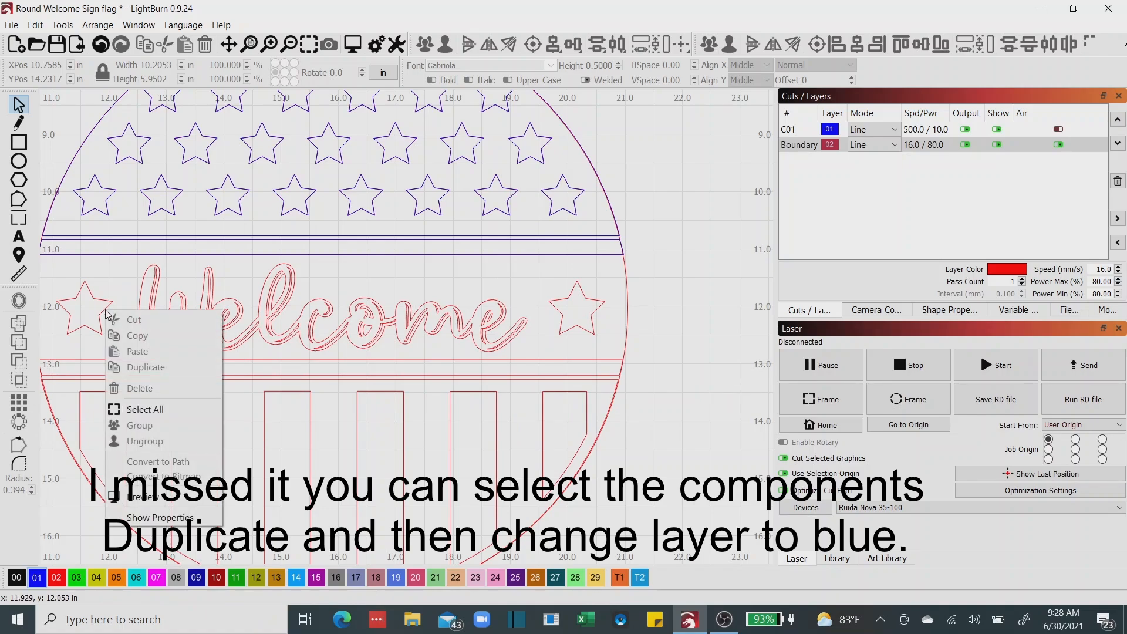
pyautogui.click(105, 311)
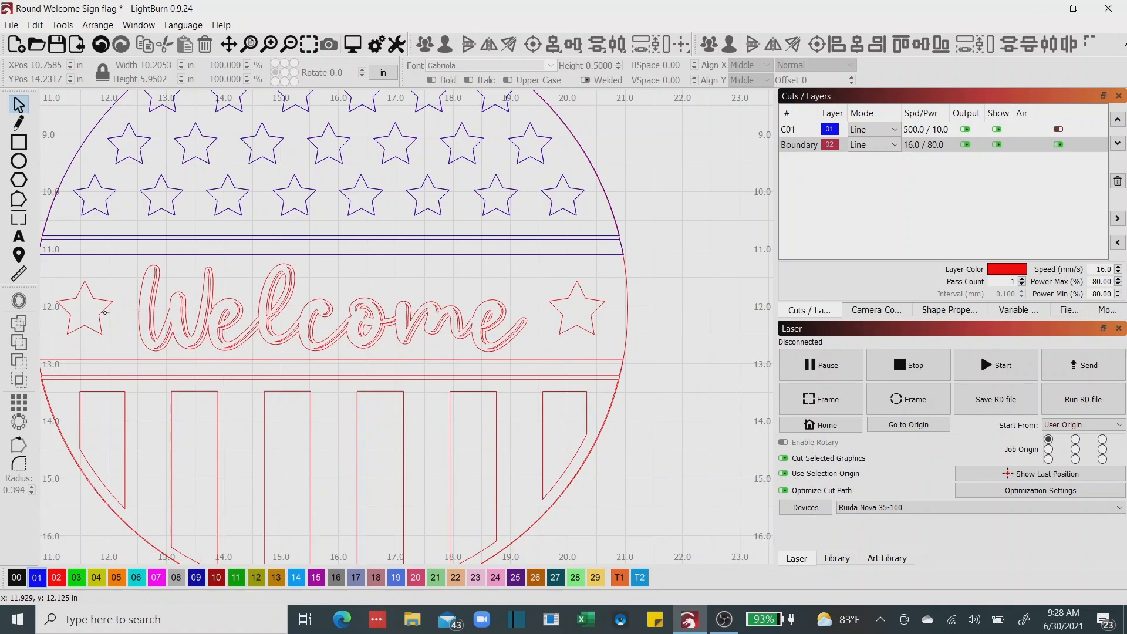
# Duplicate the star beside the W of Welcome in place and assign the copy to the blue layer 01.
pyautogui.click(103, 312)
pyautogui.rightClick(103, 311)
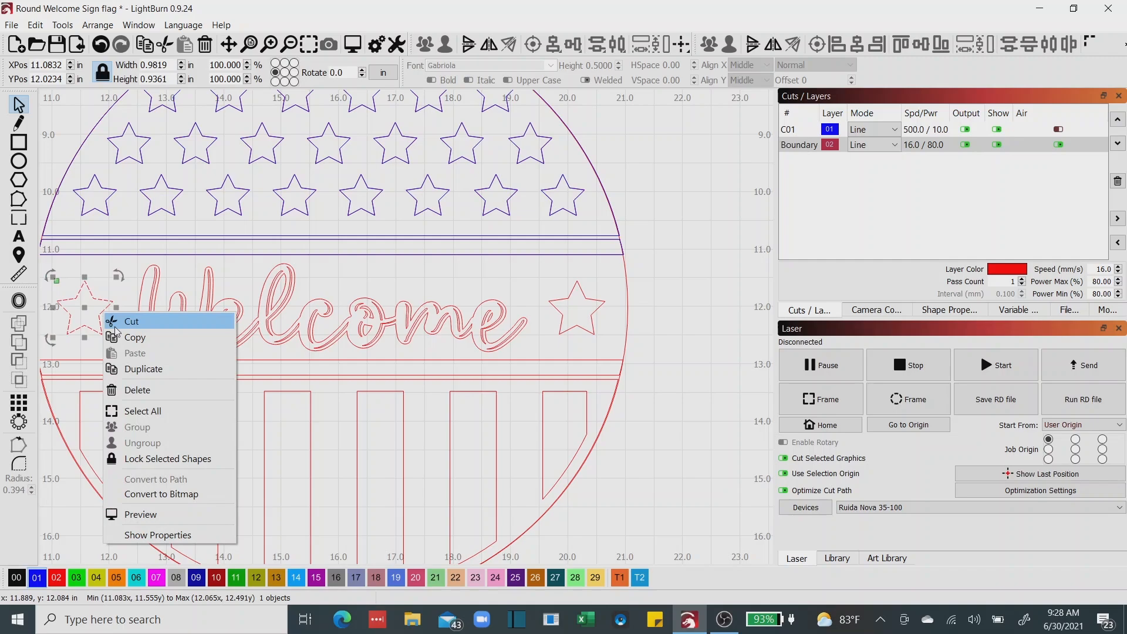
pyautogui.click(122, 368)
pyautogui.click(37, 579)
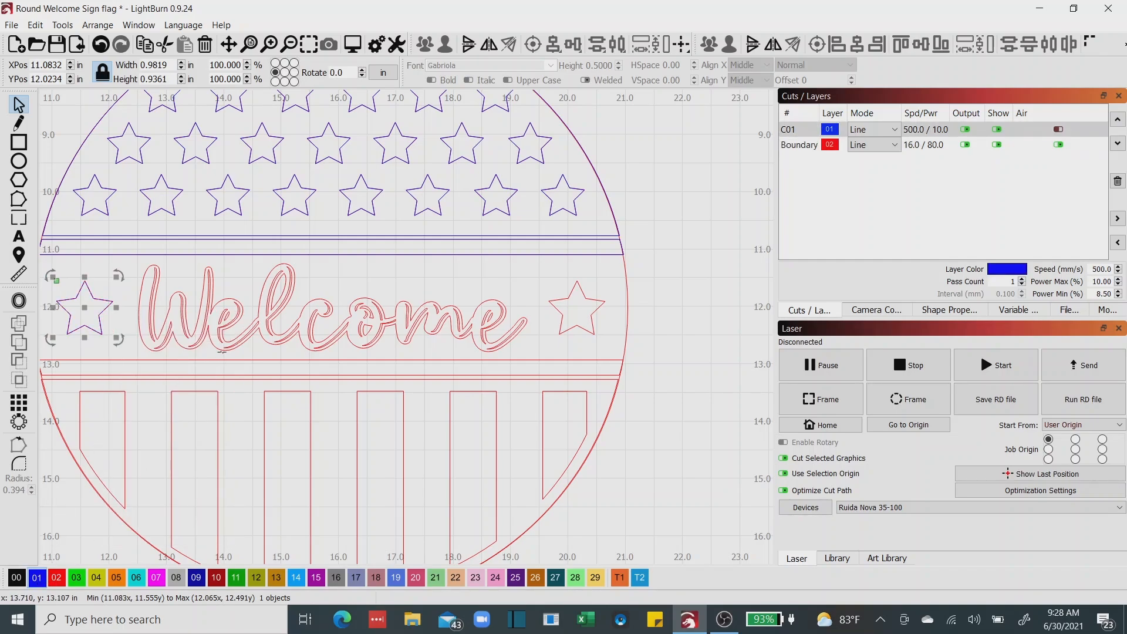
# Duplicate the Welcome lettering in place, assign the copy to the blue layer 01, and clear the selection.
pyautogui.click(226, 342)
pyautogui.rightClick(289, 340)
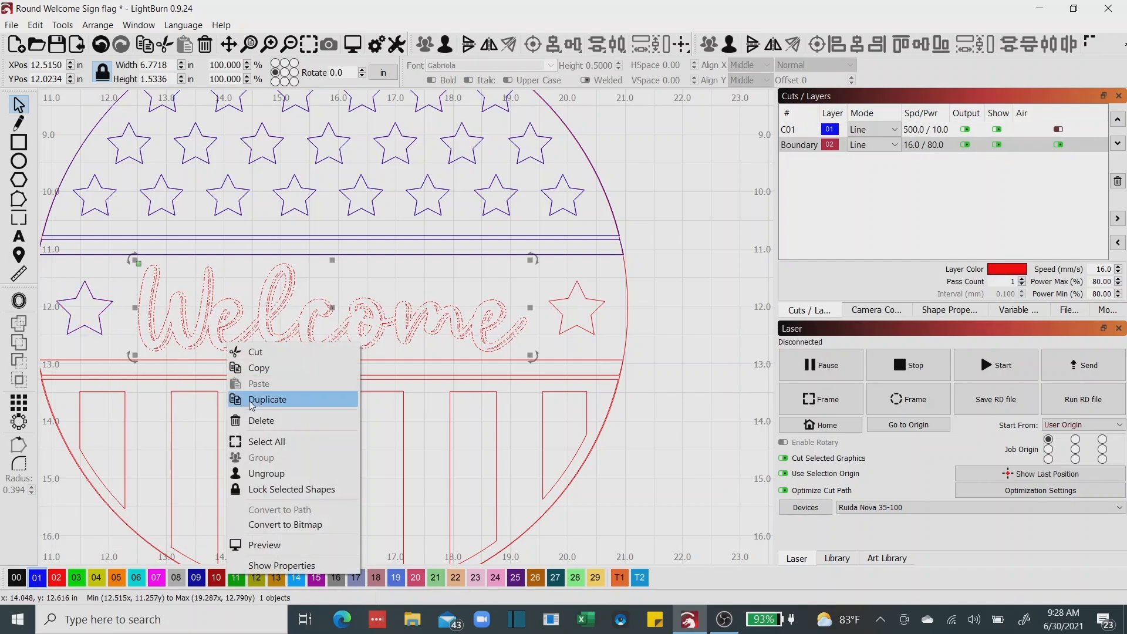
pyautogui.click(317, 395)
pyautogui.click(37, 579)
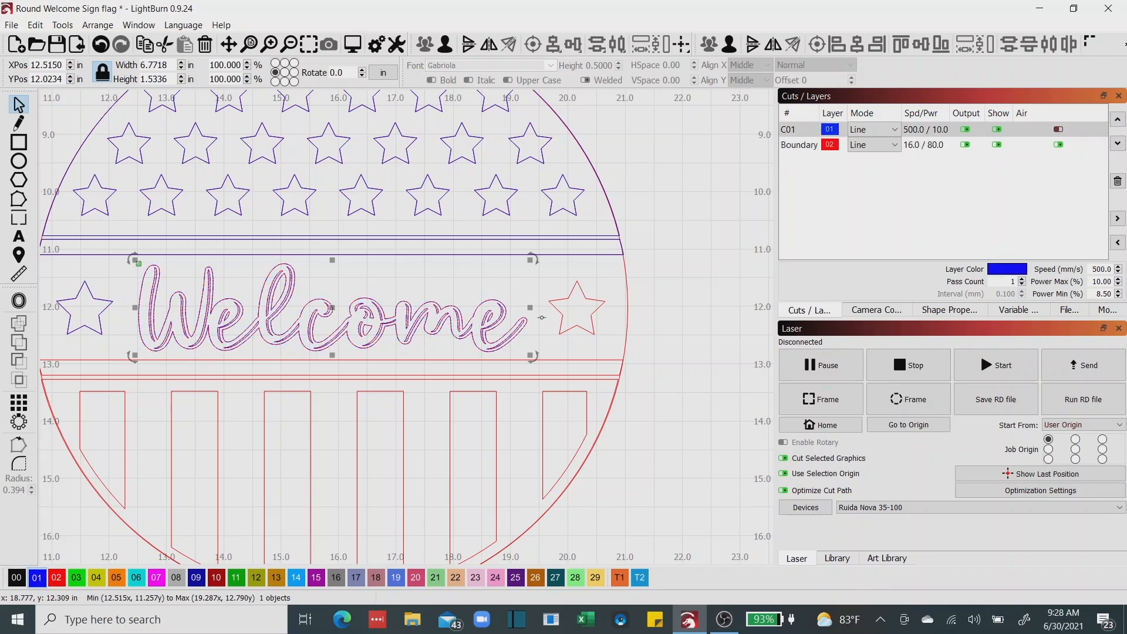
pyautogui.click(553, 310)
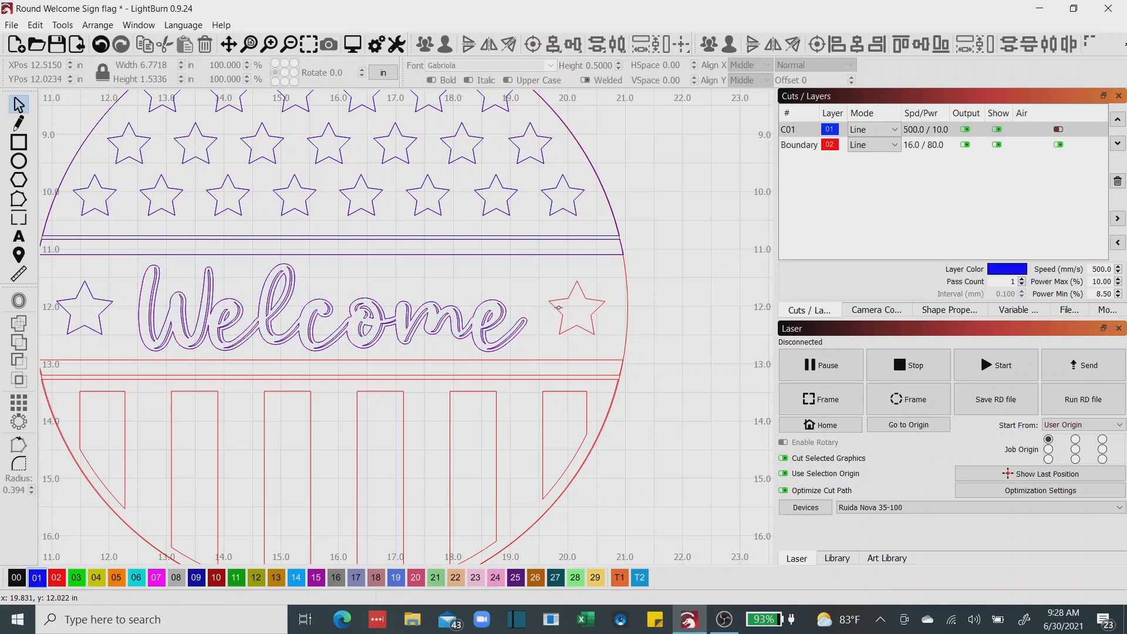
# Duplicate the star beside the final e of Welcome in place and assign the copy to the blue layer 01.
pyautogui.click(556, 308)
pyautogui.rightClick(555, 308)
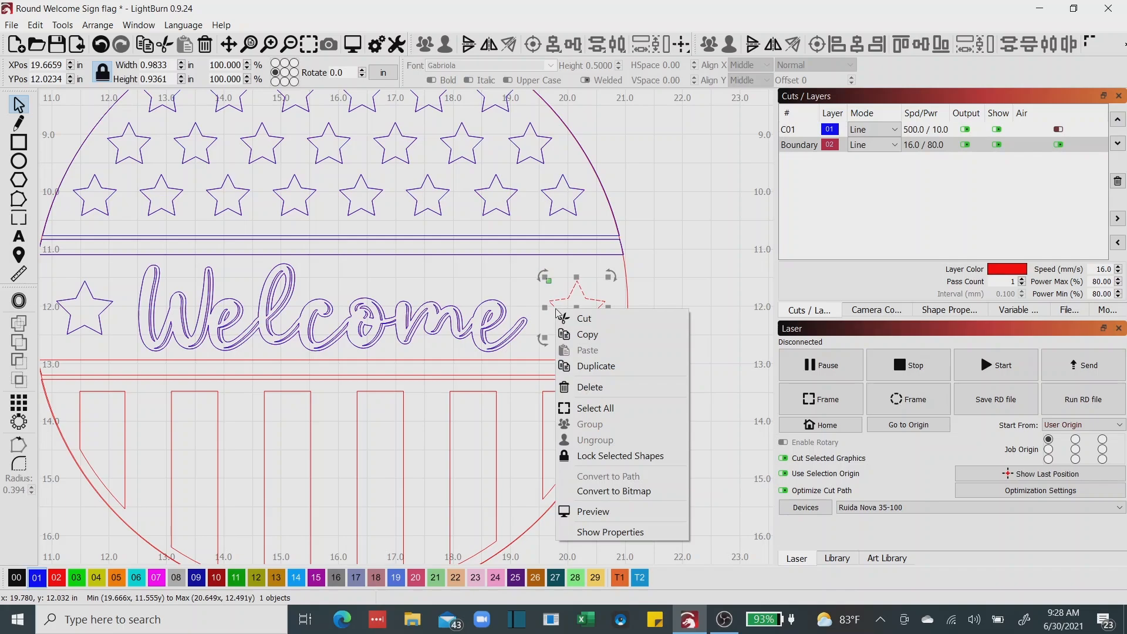
pyautogui.click(573, 361)
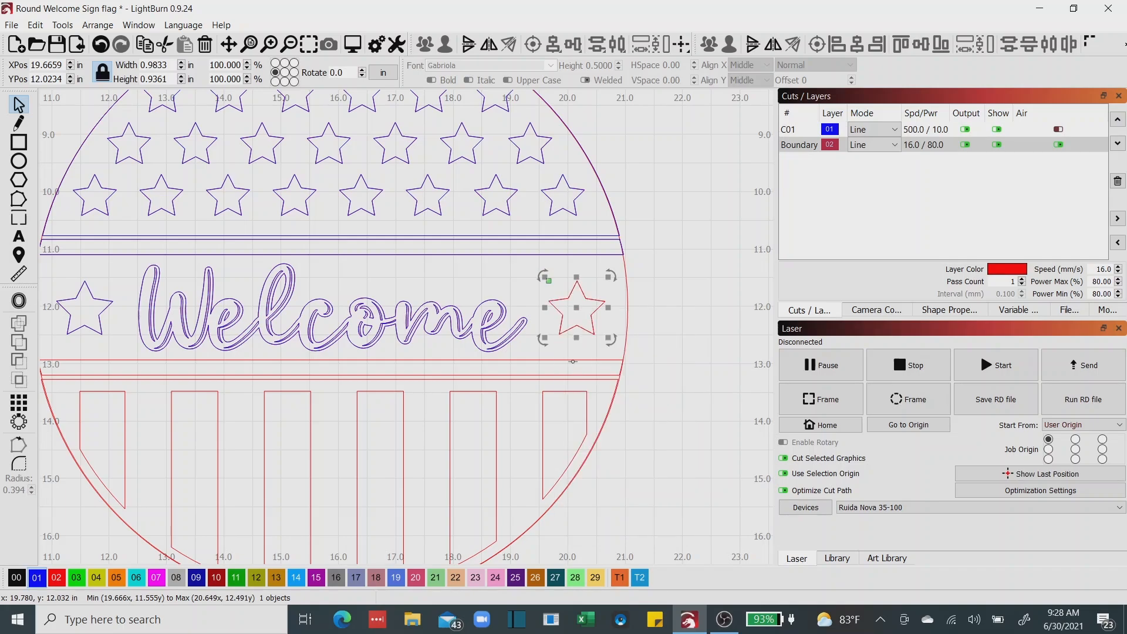
pyautogui.click(37, 578)
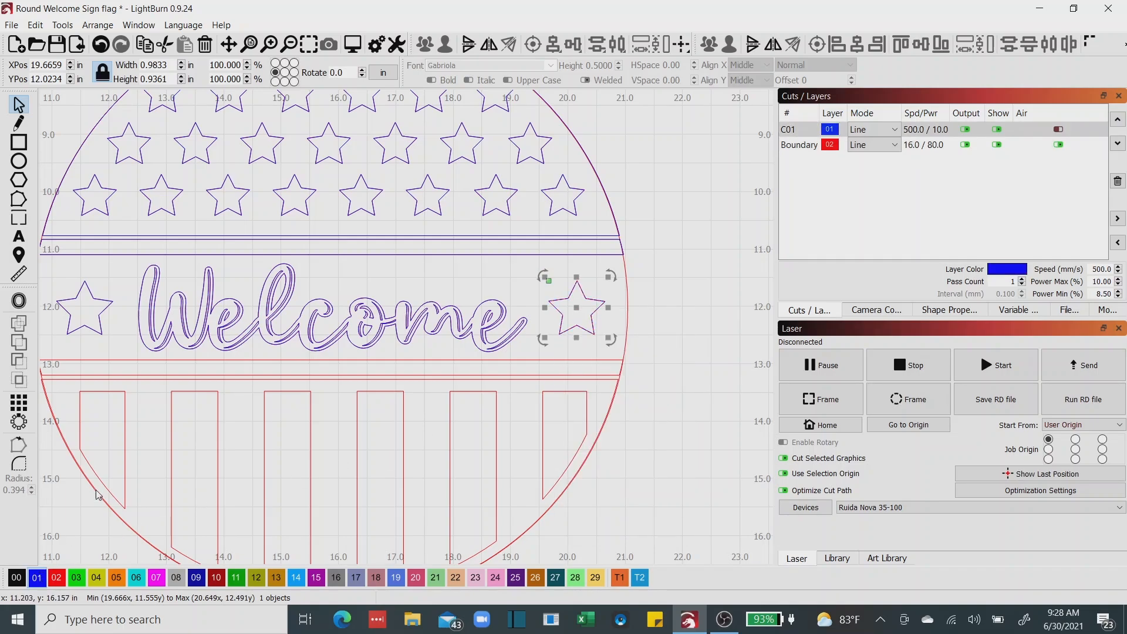
# Duplicate the strip below the Welcome lettering in place and assign the copy to the blue layer 01.
pyautogui.click(142, 360)
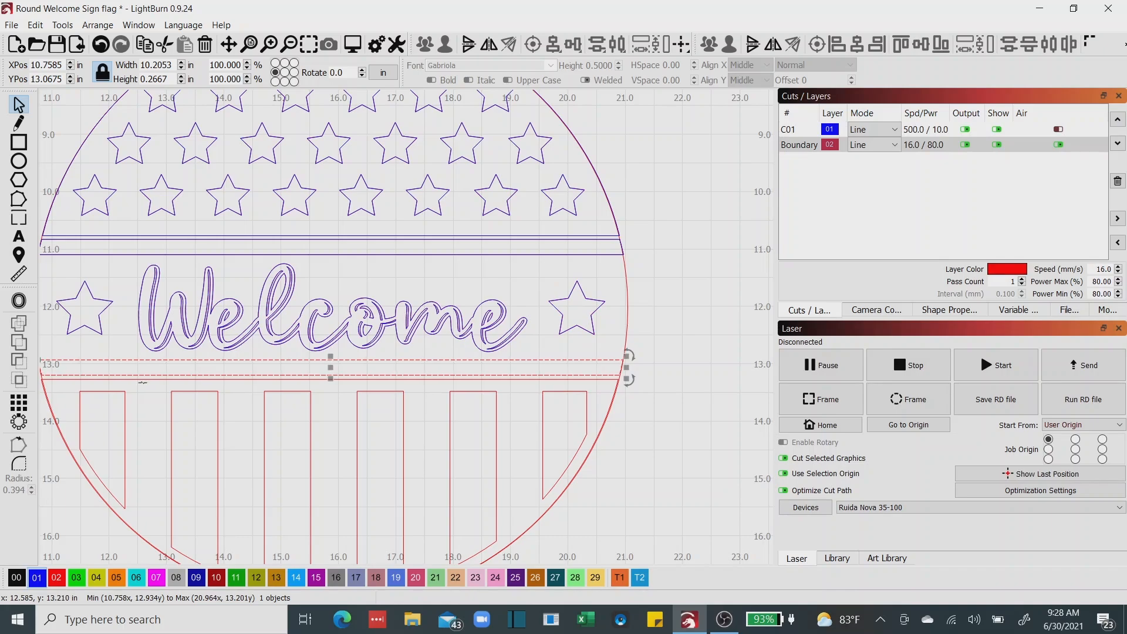
pyautogui.rightClick(160, 368)
pyautogui.click(184, 427)
pyautogui.click(36, 578)
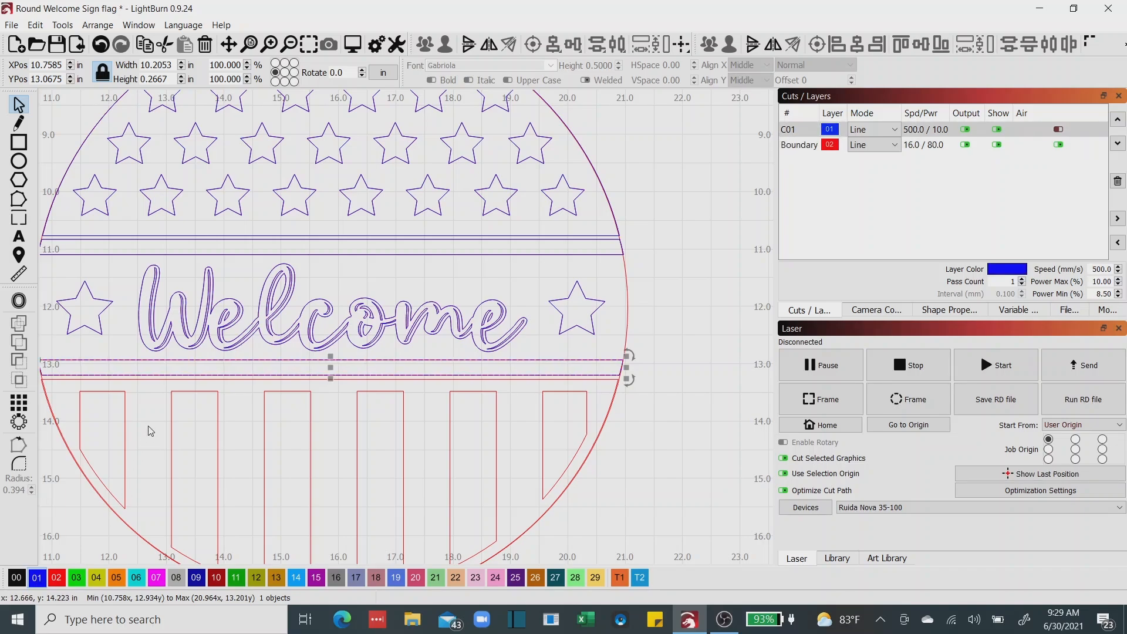
# Duplicate the striped half-round section in place and assign the copy to the blue layer 01.
pyautogui.click(166, 379)
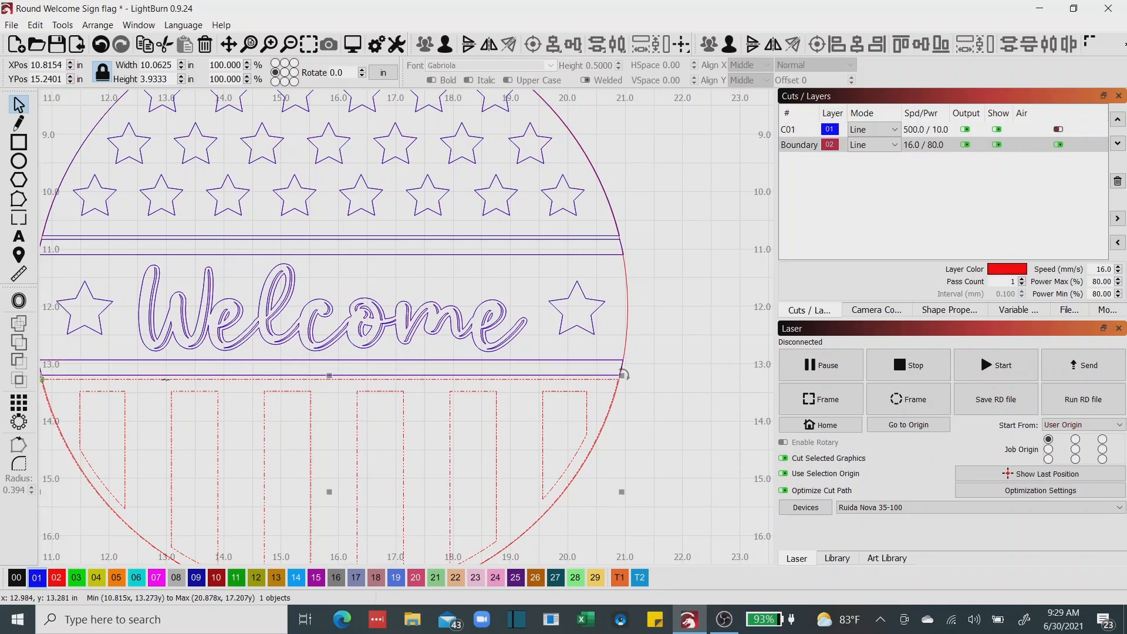
pyautogui.rightClick(166, 380)
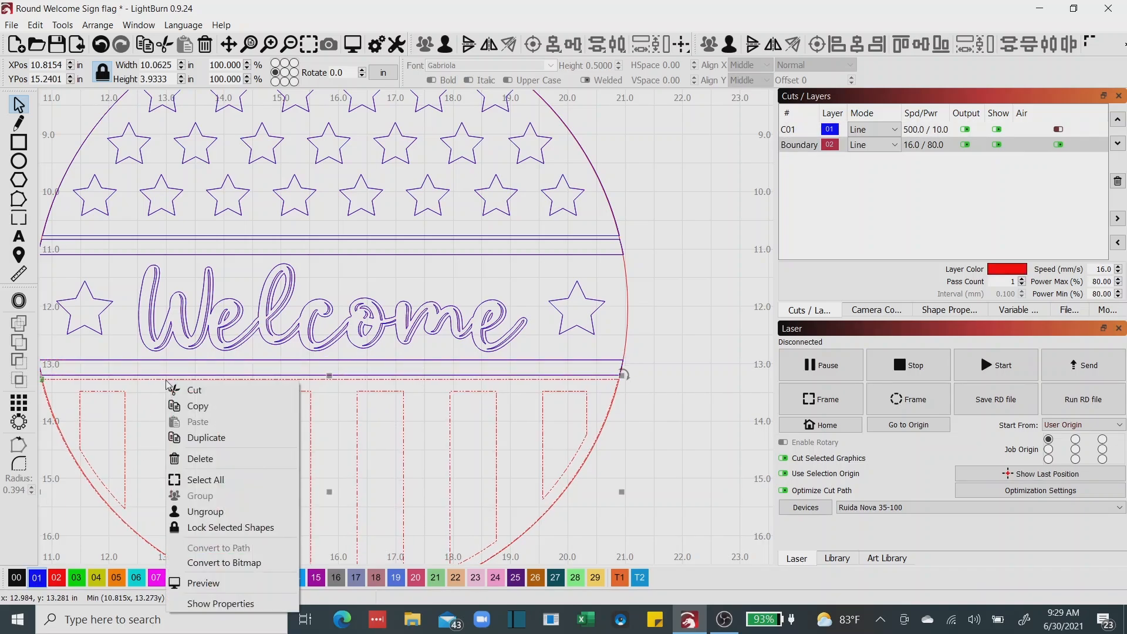
pyautogui.click(192, 440)
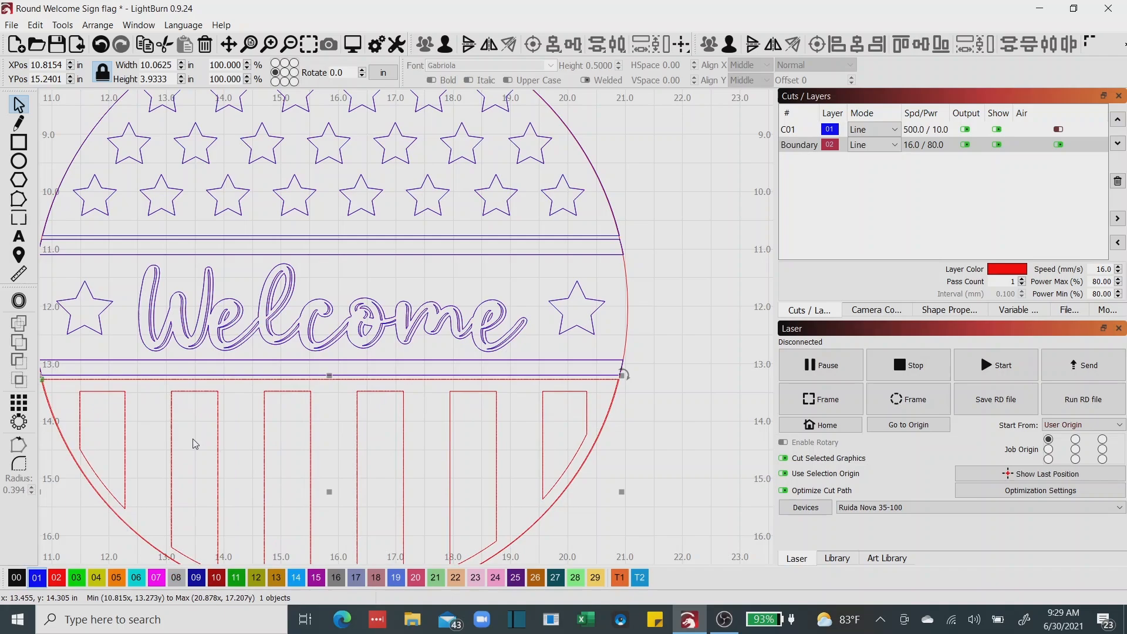
pyautogui.click(37, 577)
# Turn off the output and visibility of the red Boundary layer 02 and clear the selection.
pyautogui.moveTo(448, 503); pyautogui.dragTo(446, 456)
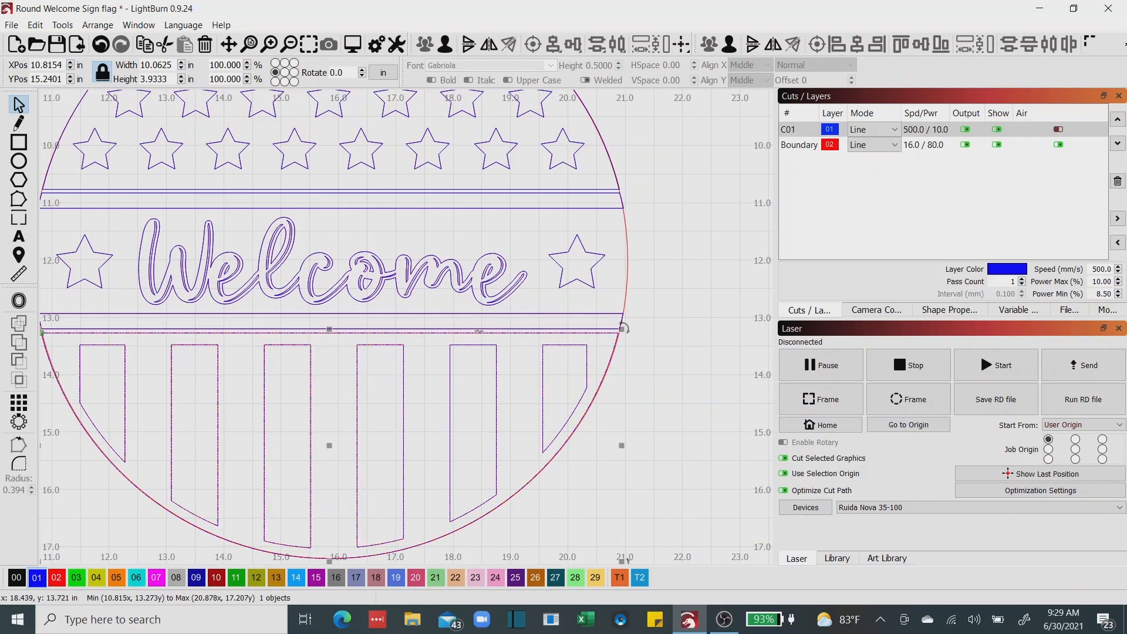
pyautogui.scroll(-3, 478, 335)
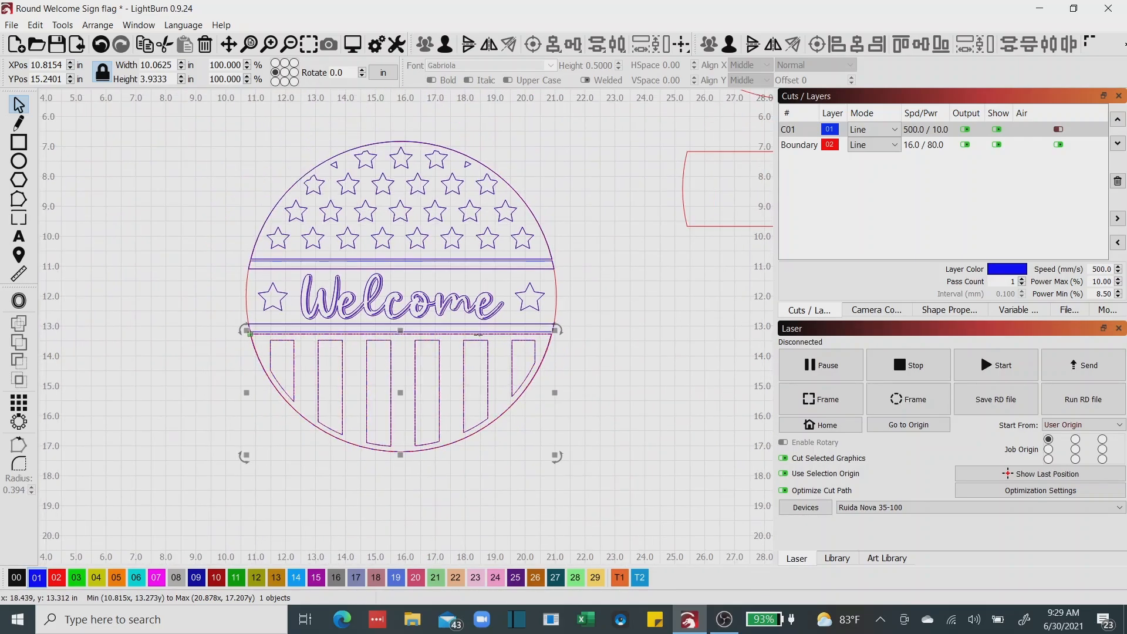
pyautogui.click(965, 145)
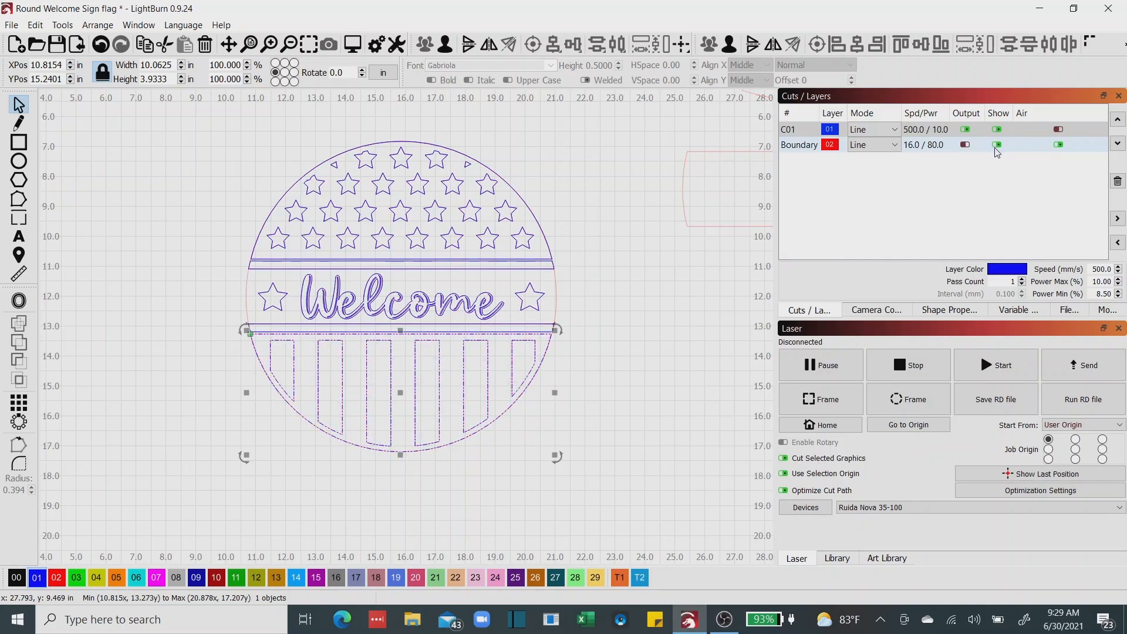
pyautogui.click(997, 145)
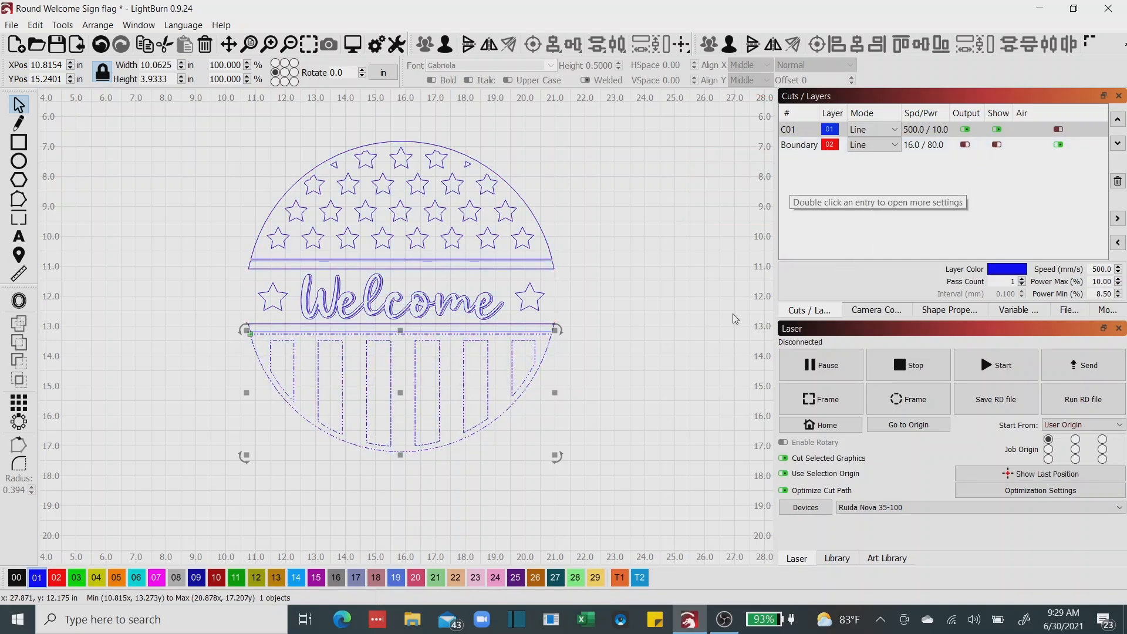
pyautogui.click(241, 253)
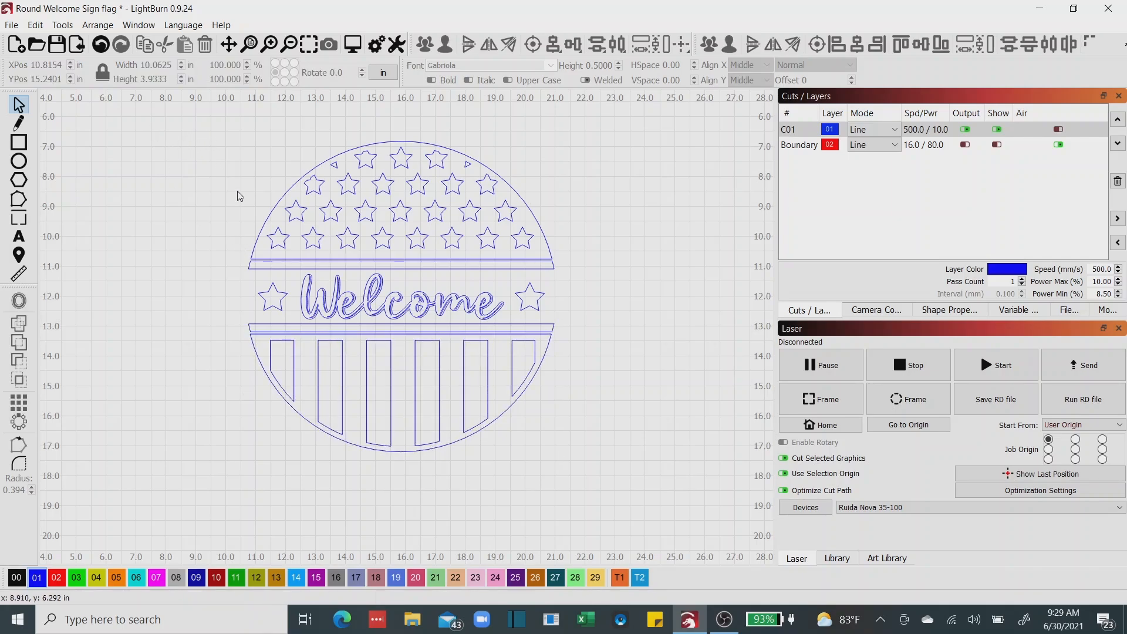
# Group all the blue sign parts and move the group about 11.9 in left.
pyautogui.moveTo(192, 125); pyautogui.dragTo(594, 493)
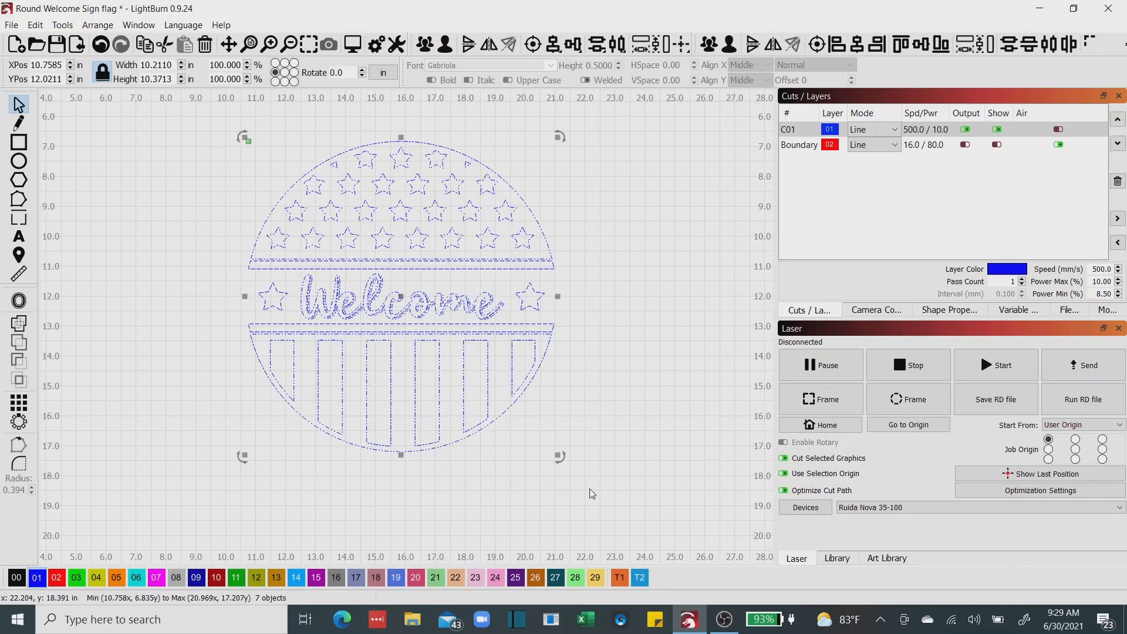
pyautogui.click(708, 47)
pyautogui.scroll(-3, 667, 246)
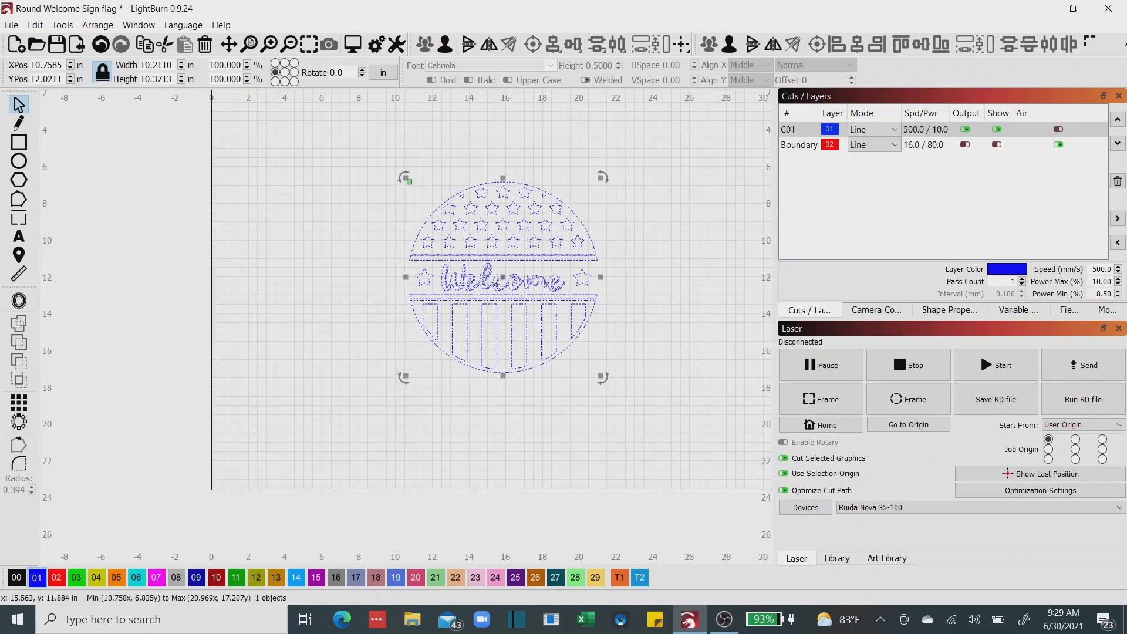
pyautogui.moveTo(498, 274); pyautogui.dragTo(286, 287)
# Turn the visibility and output of the red Boundary layer 02 back on.
pyautogui.click(997, 144)
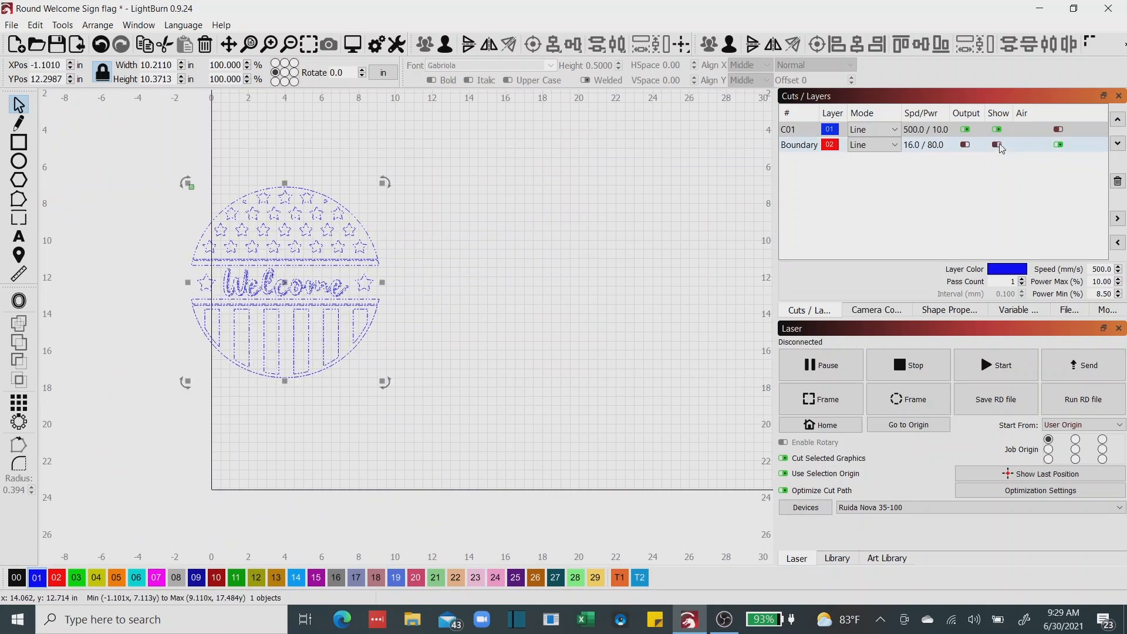
pyautogui.click(965, 145)
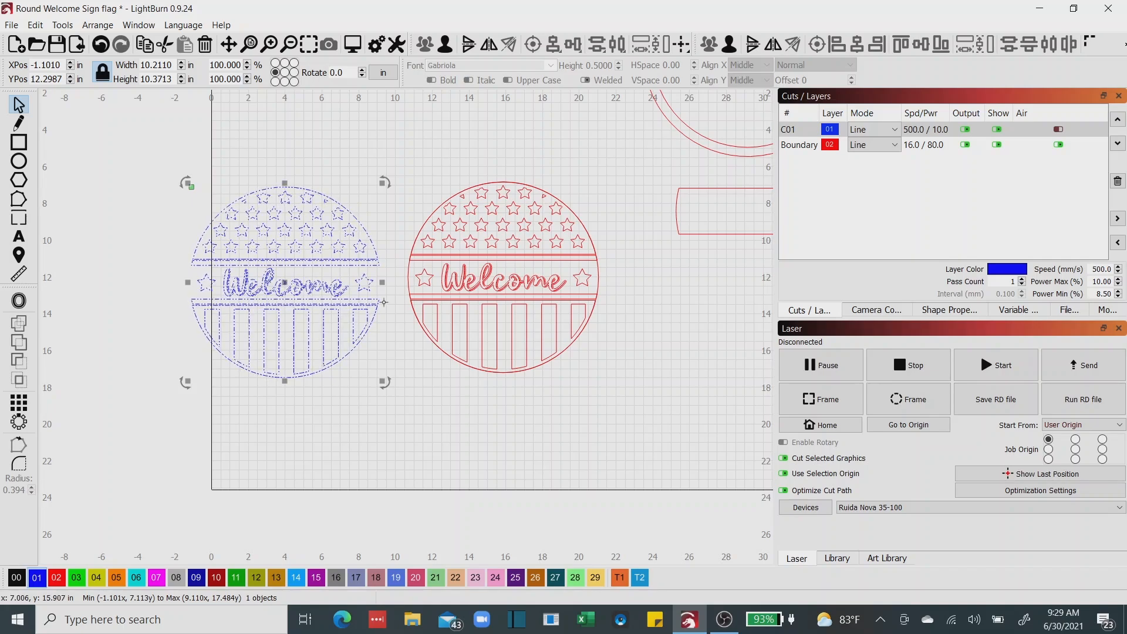
# Move the red sign to the right below the long strip, and place the blue group inside the work area at about X 5.57, Y 10.57 in.
pyautogui.scroll(-2, 551, 150)
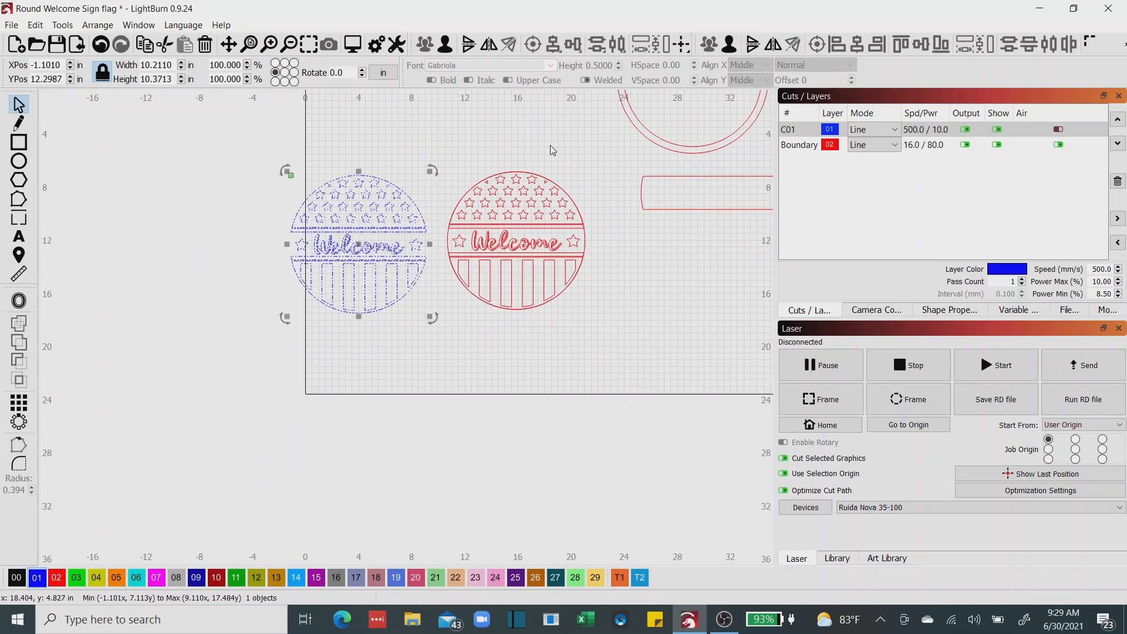
pyautogui.moveTo(562, 139); pyautogui.dragTo(554, 214)
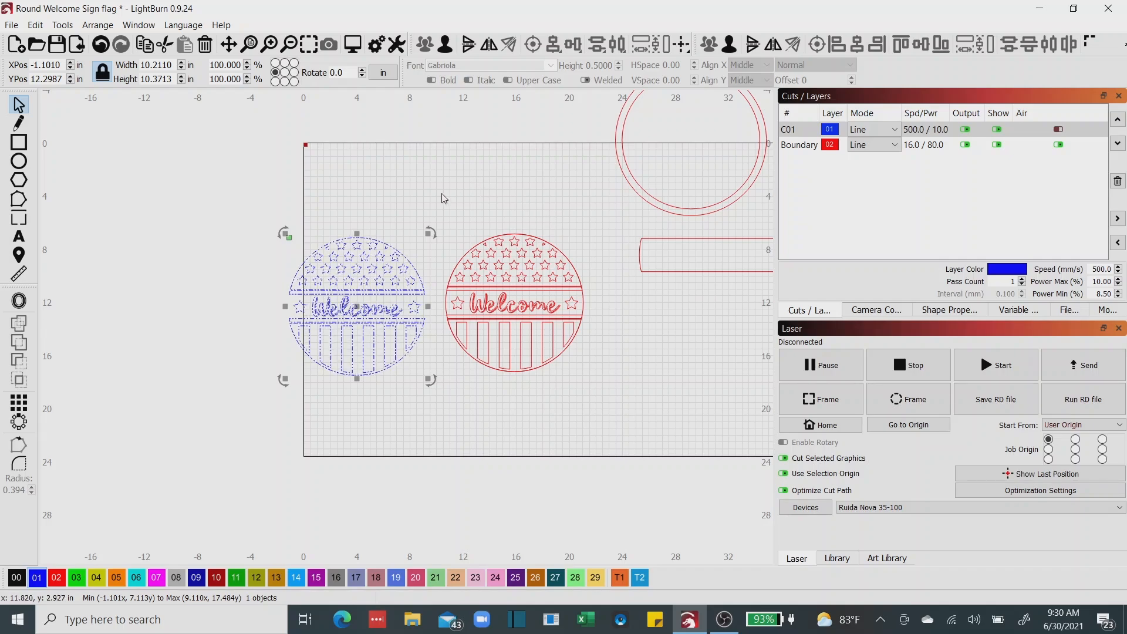
pyautogui.moveTo(440, 195); pyautogui.dragTo(604, 432)
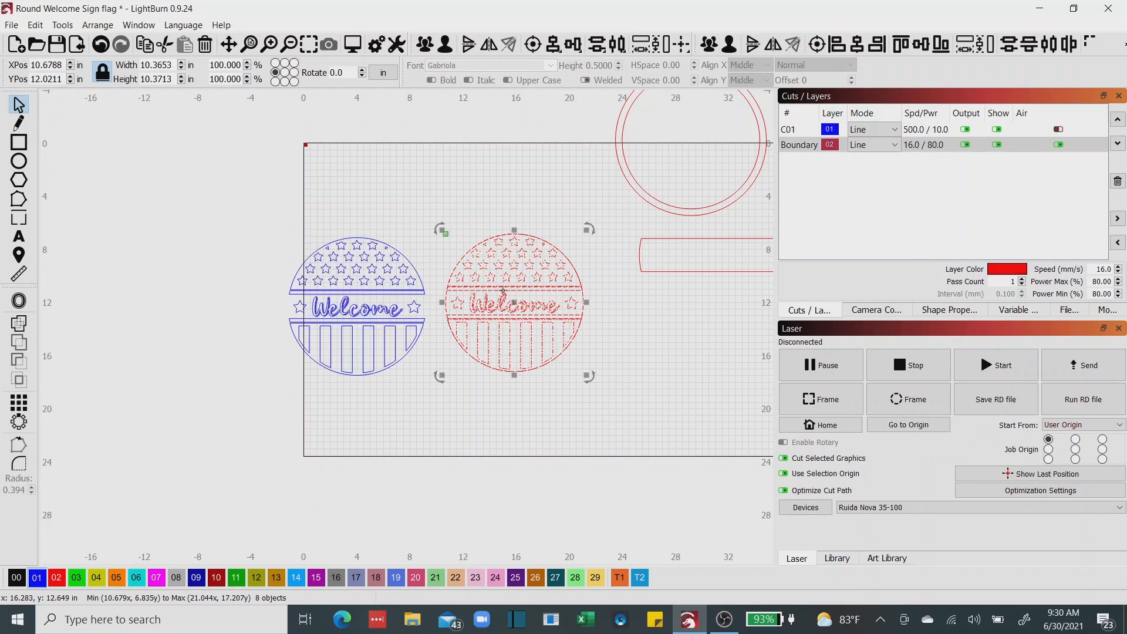
pyautogui.moveTo(515, 305); pyautogui.dragTo(720, 358)
pyautogui.moveTo(241, 208); pyautogui.dragTo(457, 391)
pyautogui.moveTo(357, 307); pyautogui.dragTo(447, 287)
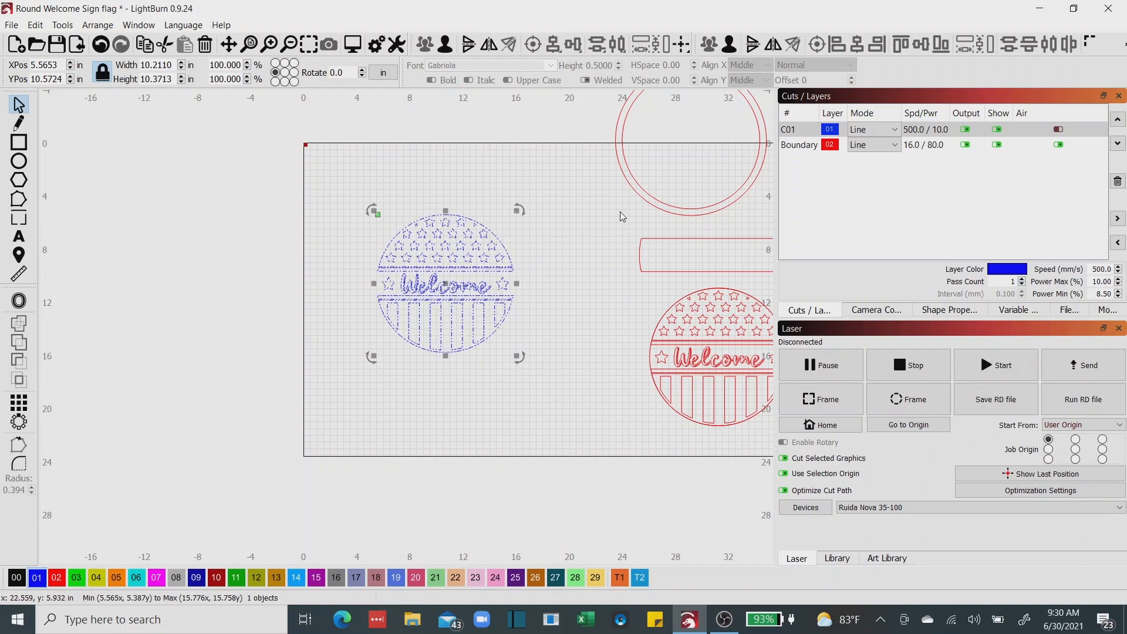
# Duplicate the red double ring and fit the copy around the blue sign at about X 4.96, Y 10.56 in.
pyautogui.click(636, 180)
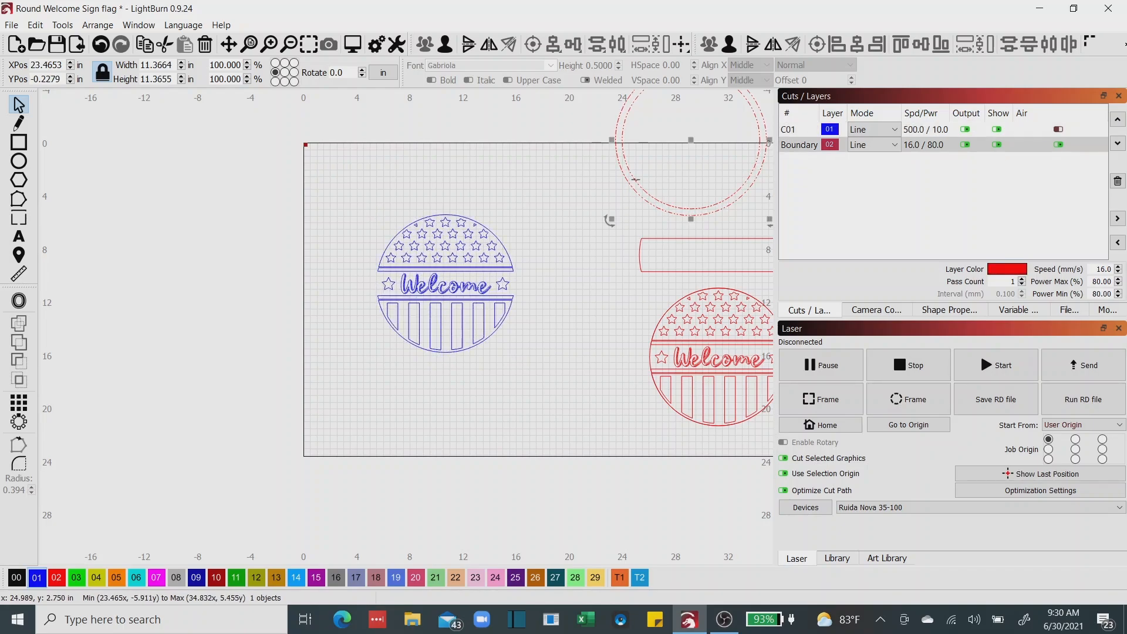
pyautogui.rightClick(693, 139)
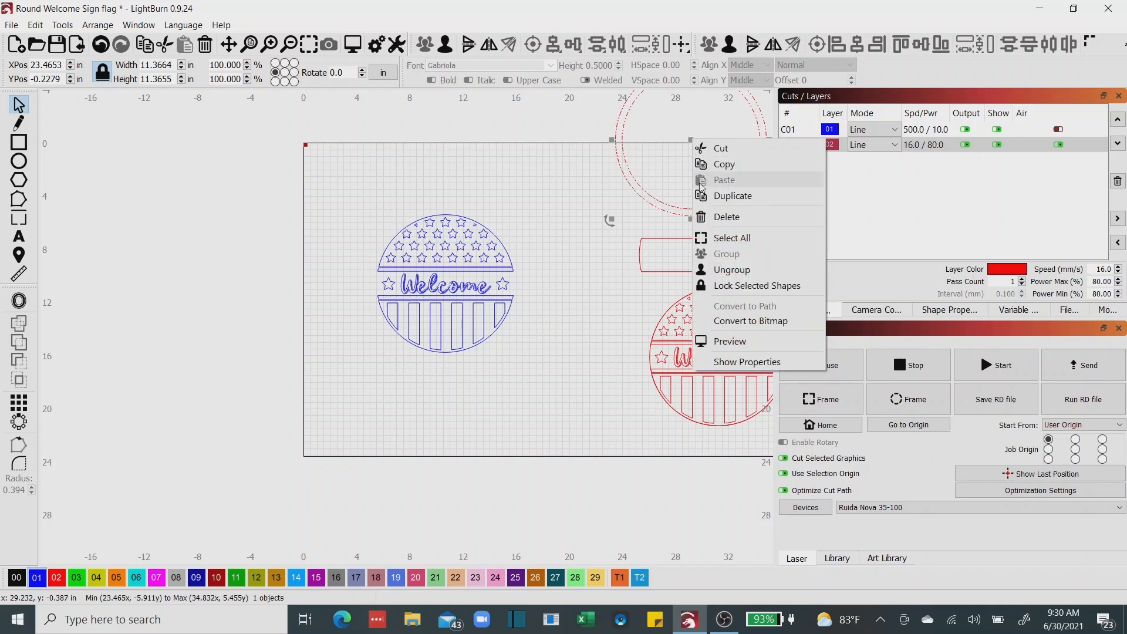
pyautogui.click(704, 197)
pyautogui.moveTo(667, 165); pyautogui.dragTo(419, 306)
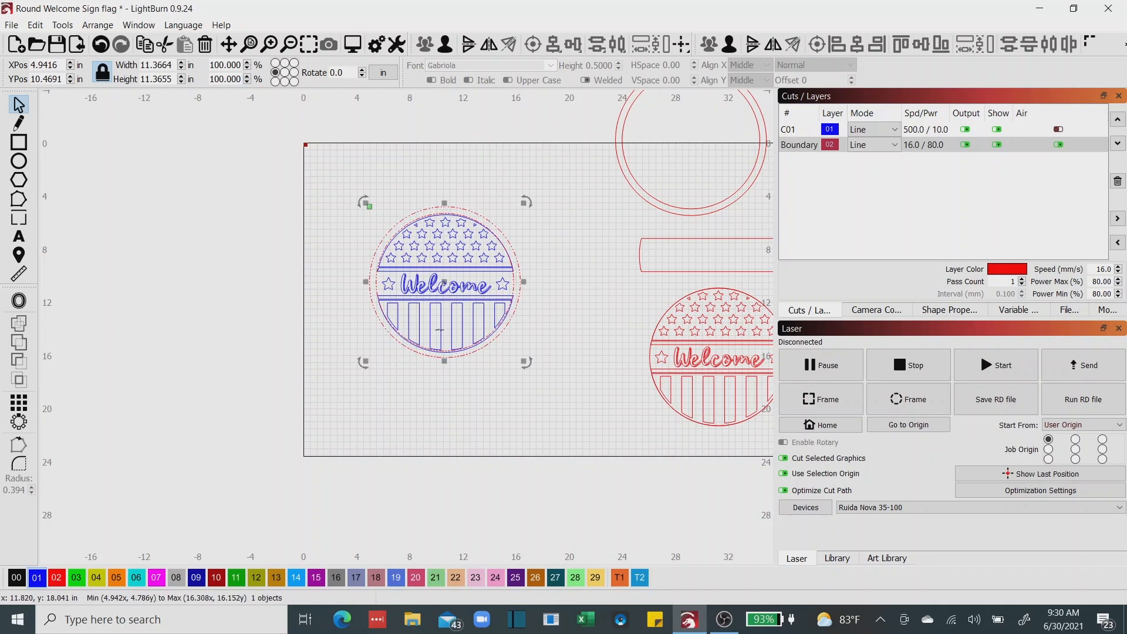
pyautogui.scroll(3, 440, 330)
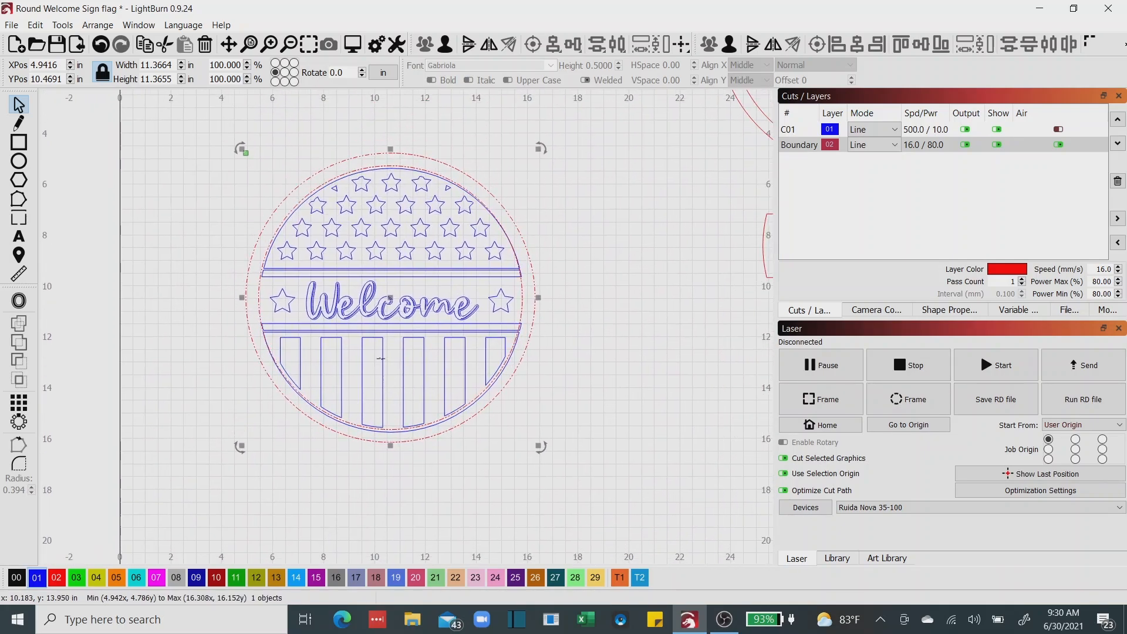
pyautogui.moveTo(390, 296); pyautogui.dragTo(391, 299)
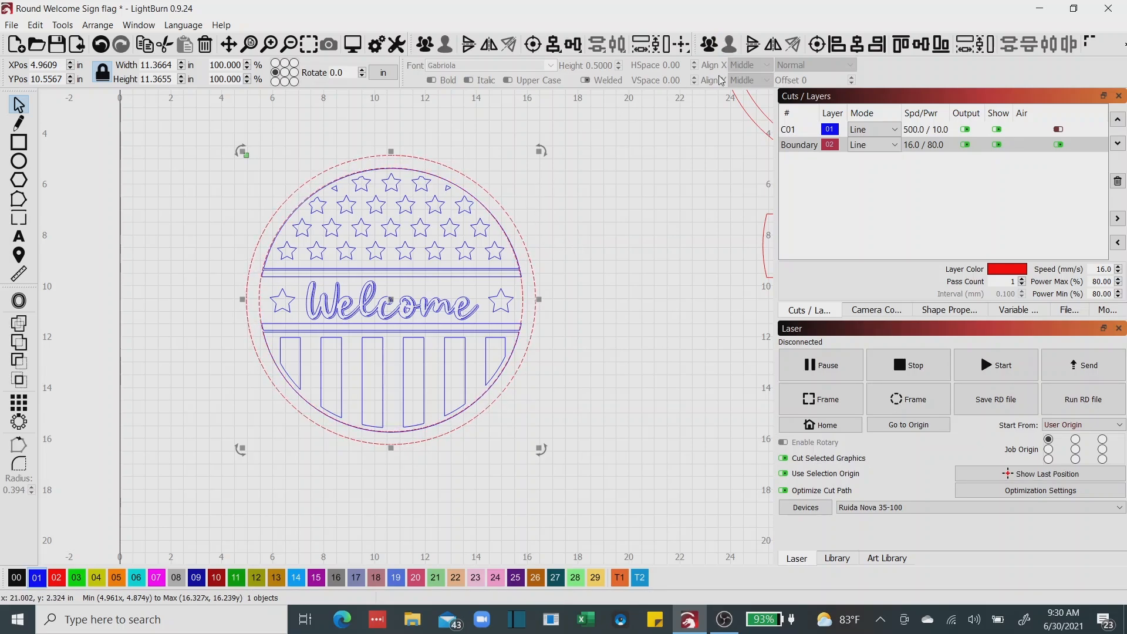
# Ungroup the copied double ring and delete its inner red circle around the blue sign.
pyautogui.keyDown('shift'); pyautogui.click(528, 308); pyautogui.keyUp('shift')
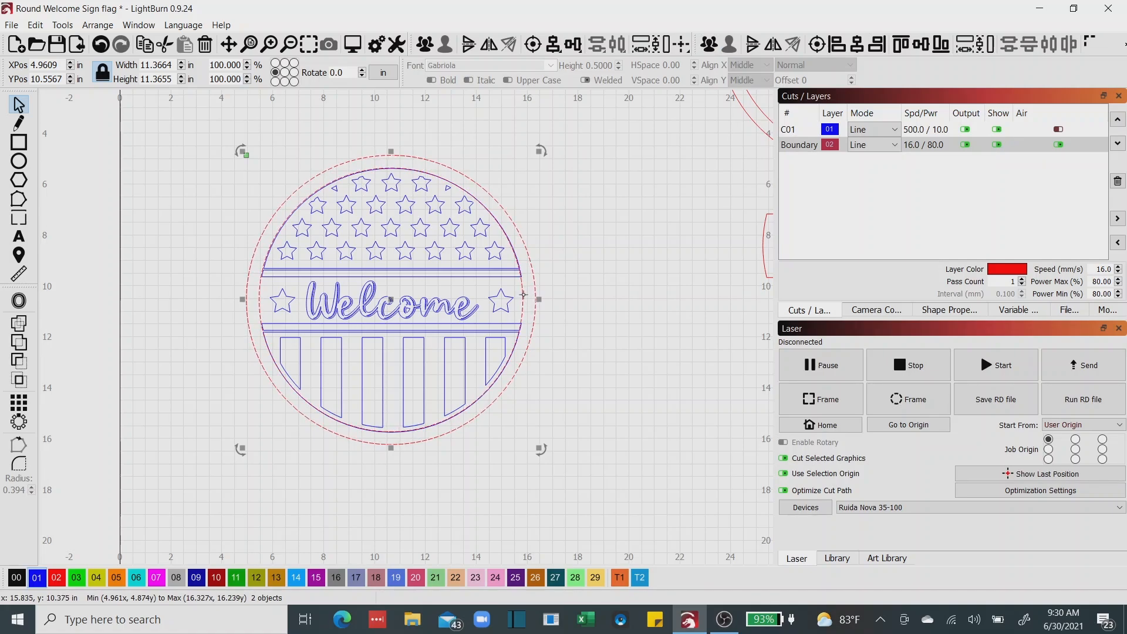
pyautogui.click(582, 287)
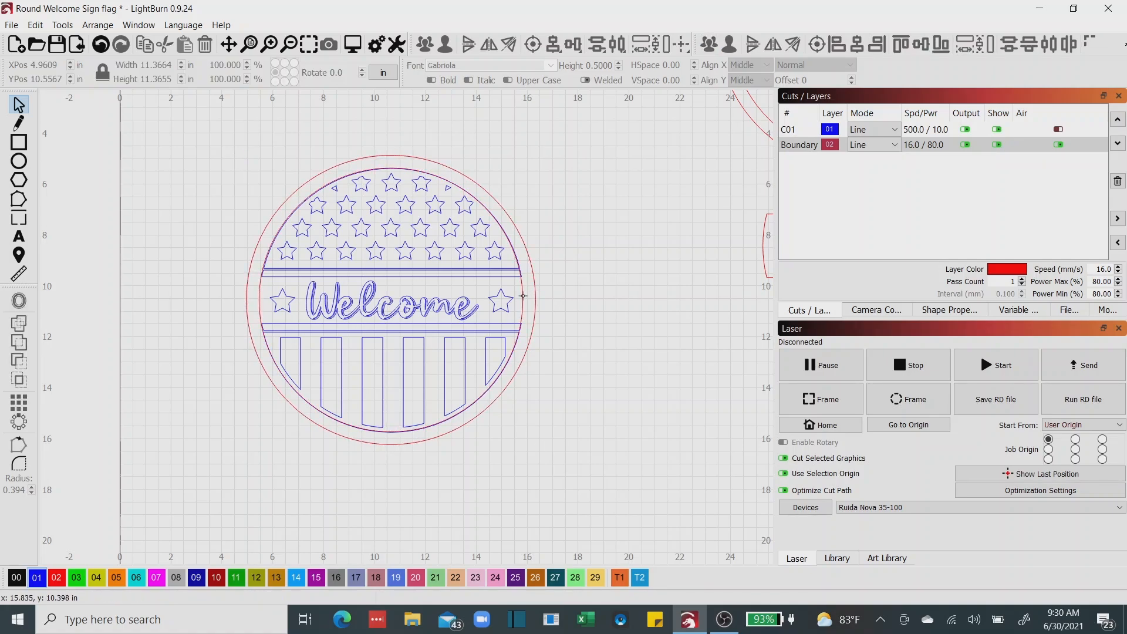
pyautogui.click(523, 296)
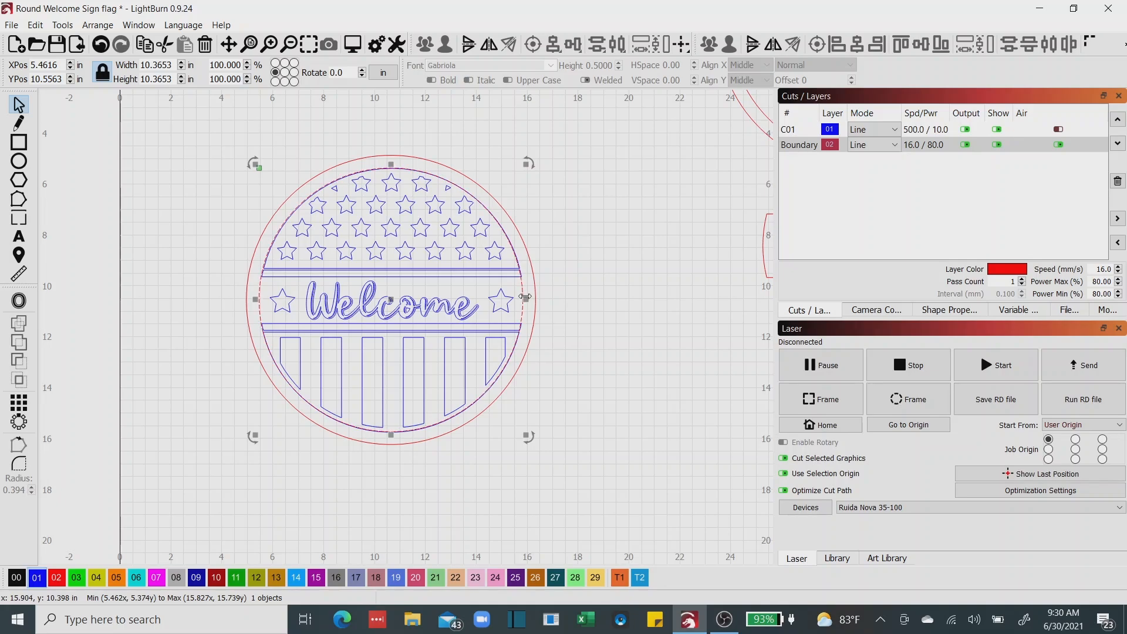
pyautogui.press('Escape')
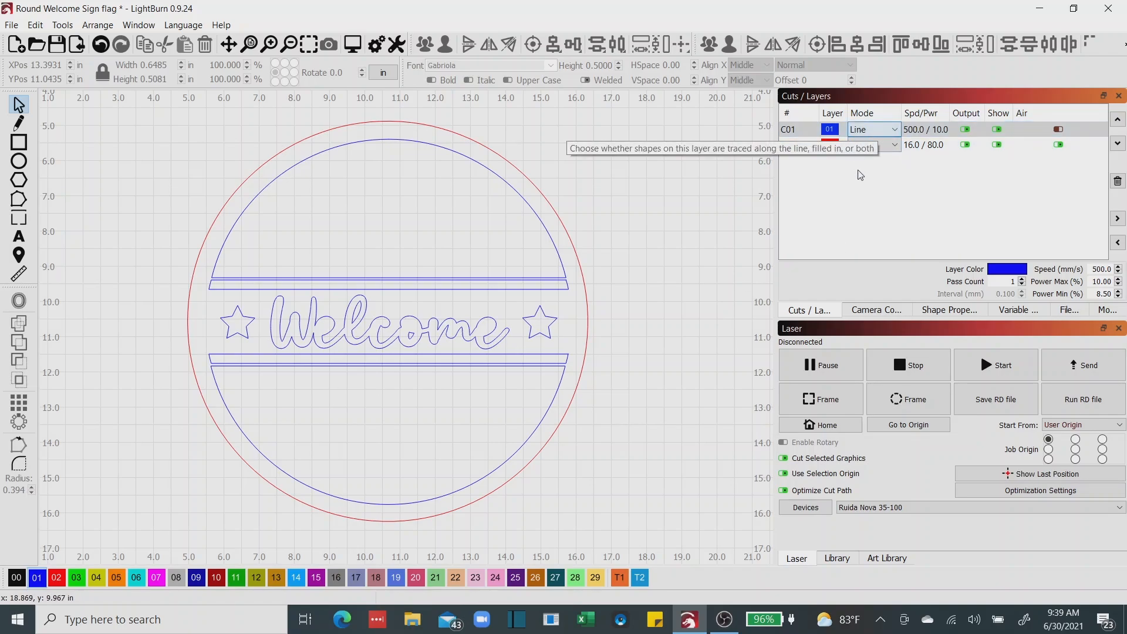
# Open the cut settings of the blue C01 layer, review its line mode speed and power, and close the editor.
pyautogui.doubleClick(795, 129)
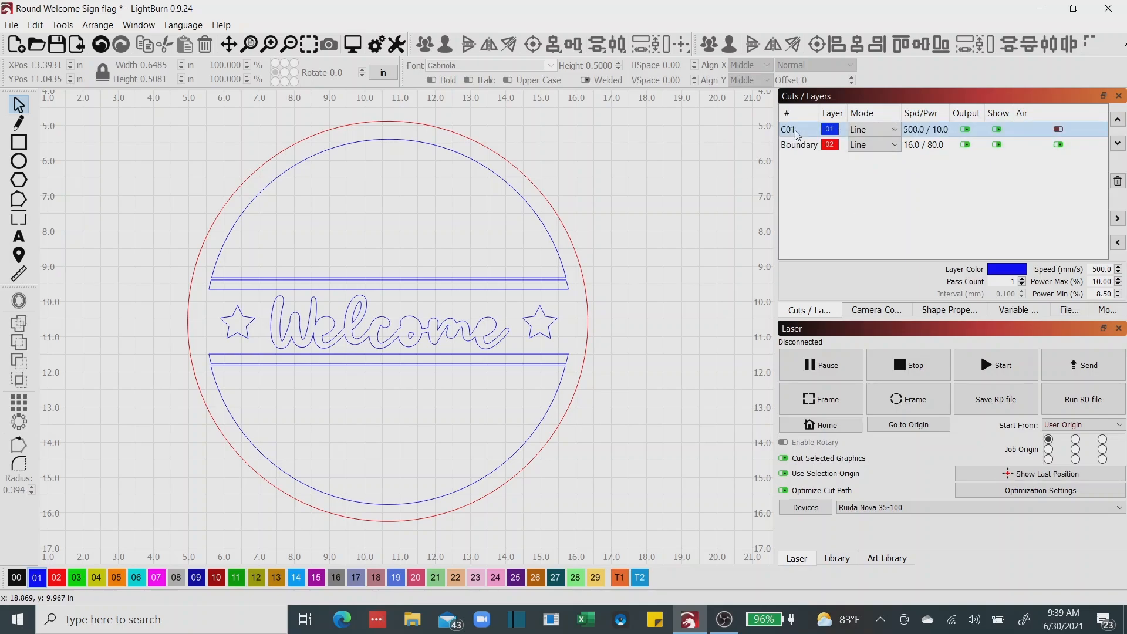
pyautogui.moveTo(608, 118); pyautogui.dragTo(848, 104)
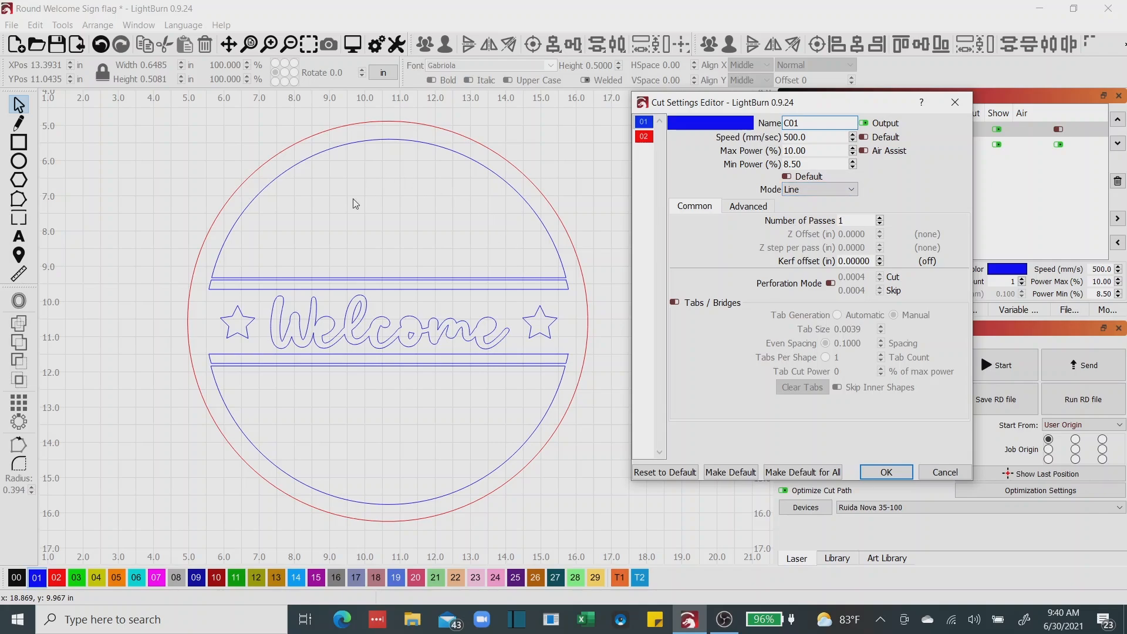
pyautogui.click(886, 472)
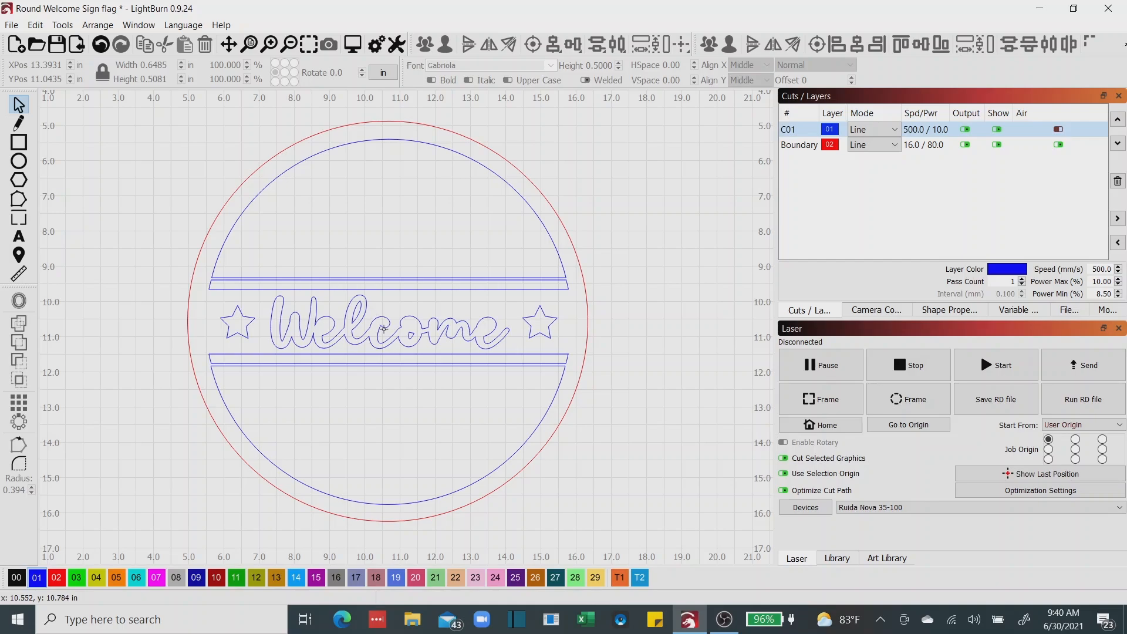
# Group the blue Welcome sign outlines together with the surrounding red circle.
pyautogui.scroll(-2, 381, 307)
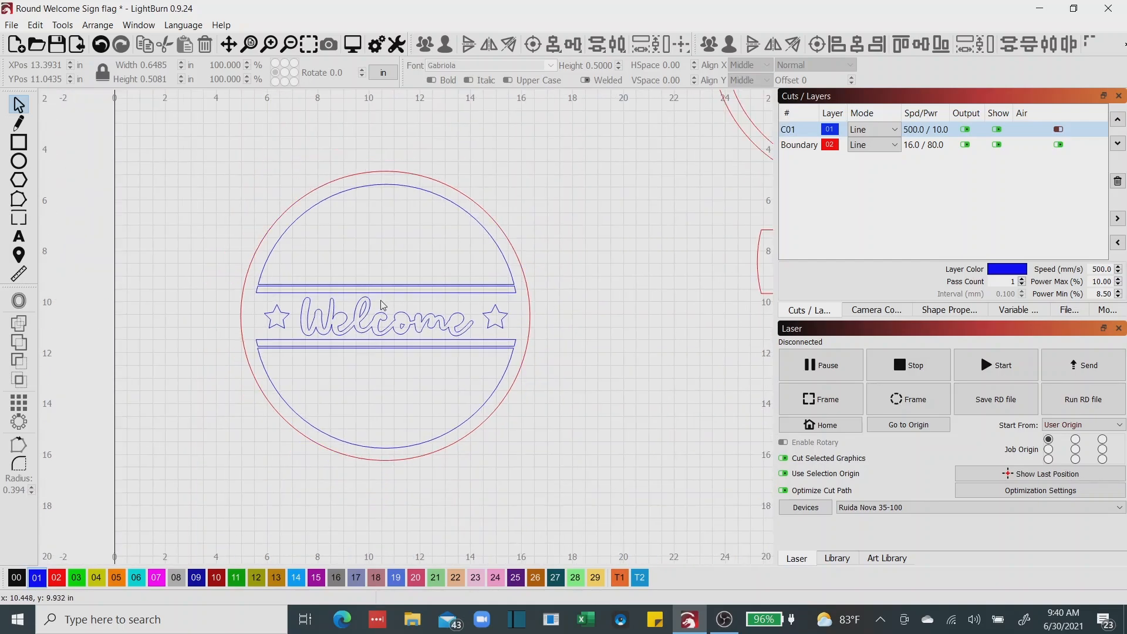
pyautogui.moveTo(382, 301); pyautogui.dragTo(335, 318)
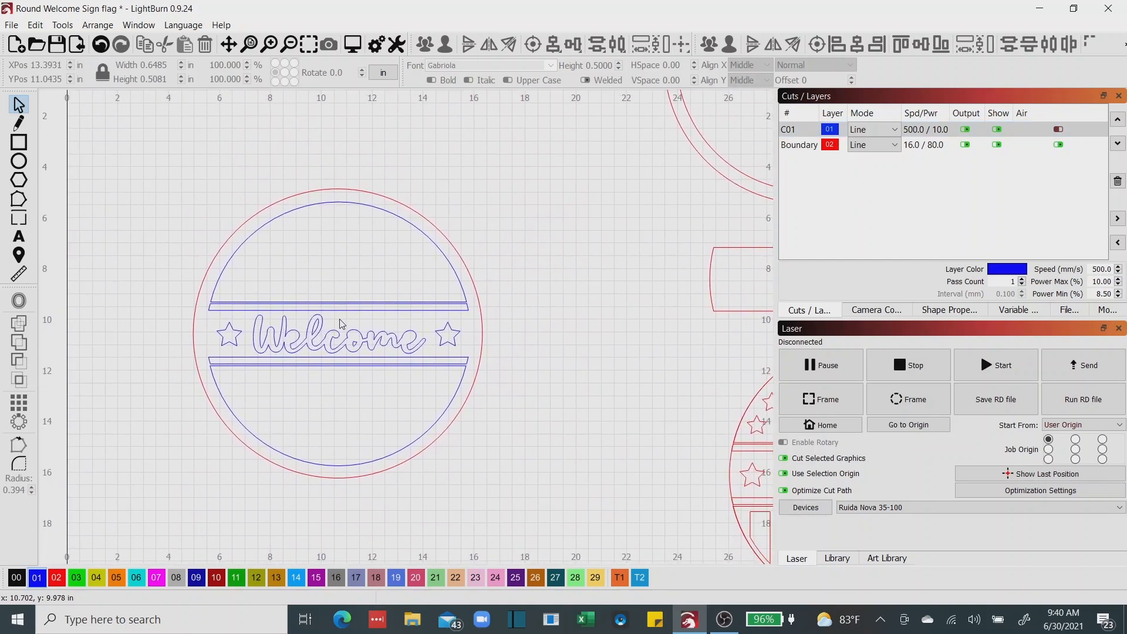
pyautogui.moveTo(147, 148)
pyautogui.mouseDown()
pyautogui.moveTo(460, 503)
pyautogui.moveTo(543, 516)
pyautogui.mouseUp()
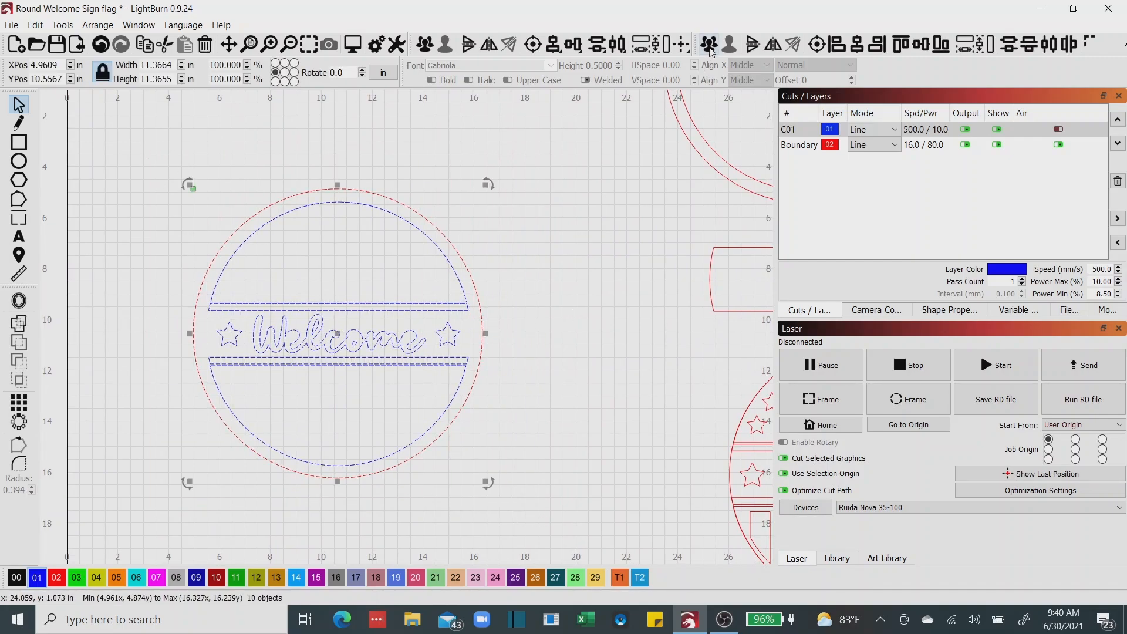
pyautogui.hotkey('ctrl', 'g')
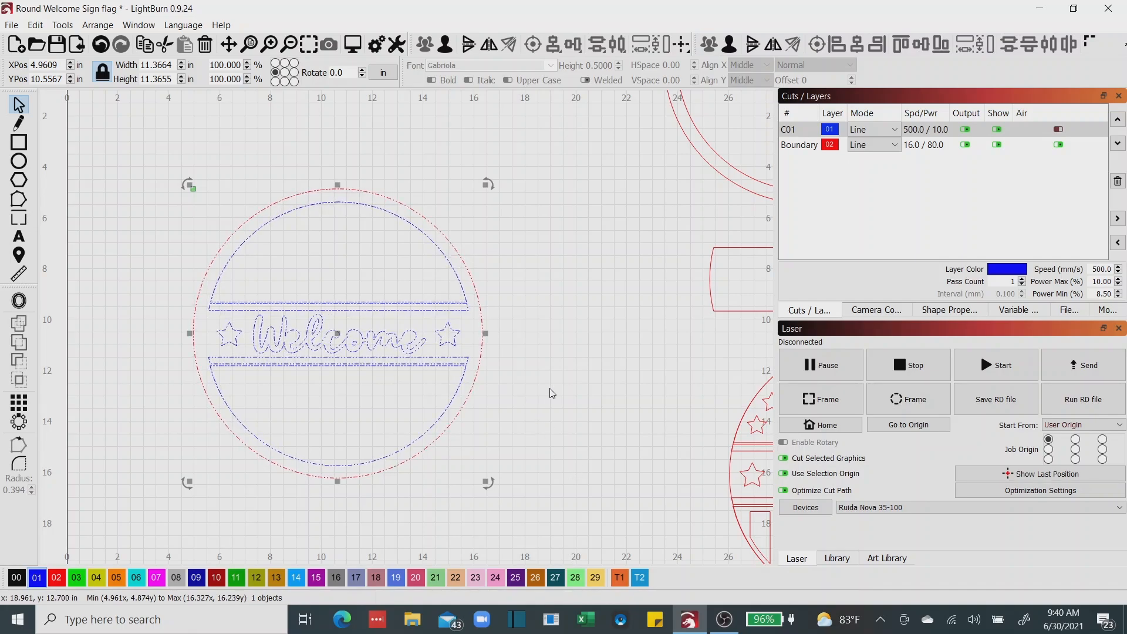
# Move the red double ring over the Welcome sign at about X 5.02, Y 10.57 in to compare their edges.
pyautogui.scroll(-3, 552, 393)
pyautogui.moveTo(549, 389); pyautogui.dragTo(456, 379)
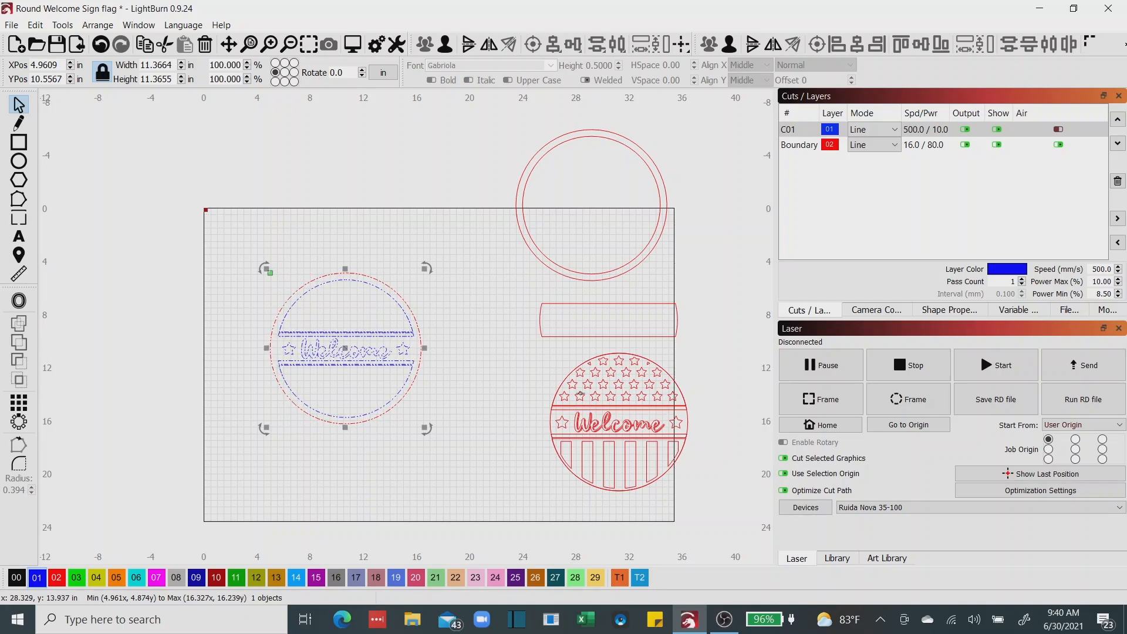
pyautogui.click(535, 244)
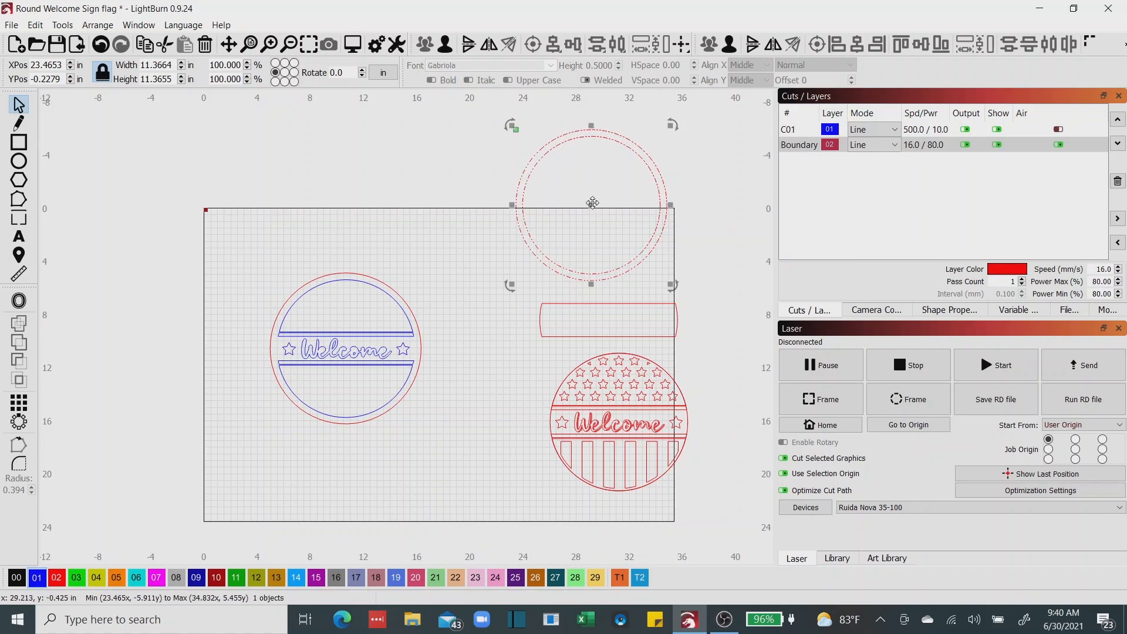
pyautogui.moveTo(592, 205); pyautogui.dragTo(346, 347)
pyautogui.scroll(3, 400, 299)
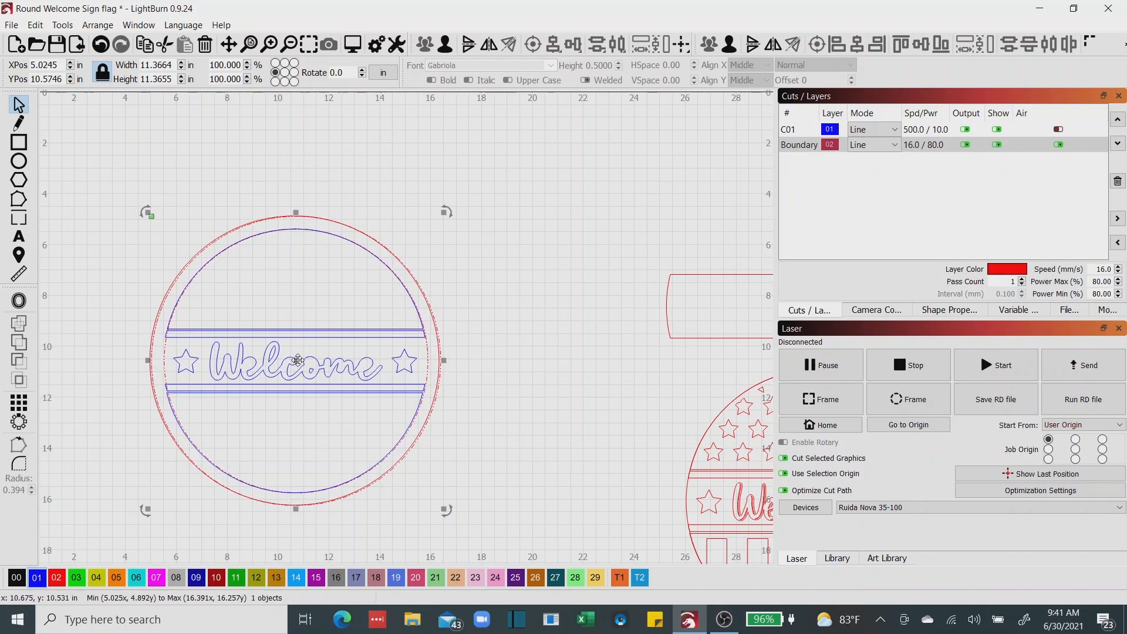
# Move the double ring off the sign to about X 15.42, Y 2.39 in, and ungroup it to delete its inner circle.
pyautogui.moveTo(297, 359); pyautogui.dragTo(400, 359)
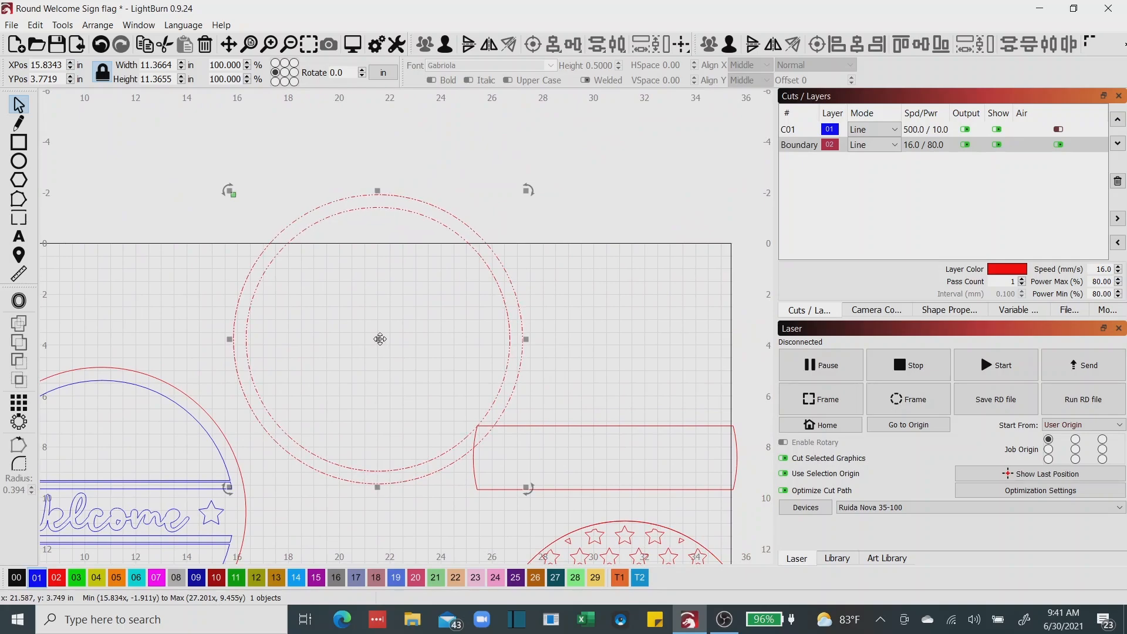
pyautogui.moveTo(380, 339); pyautogui.dragTo(370, 309)
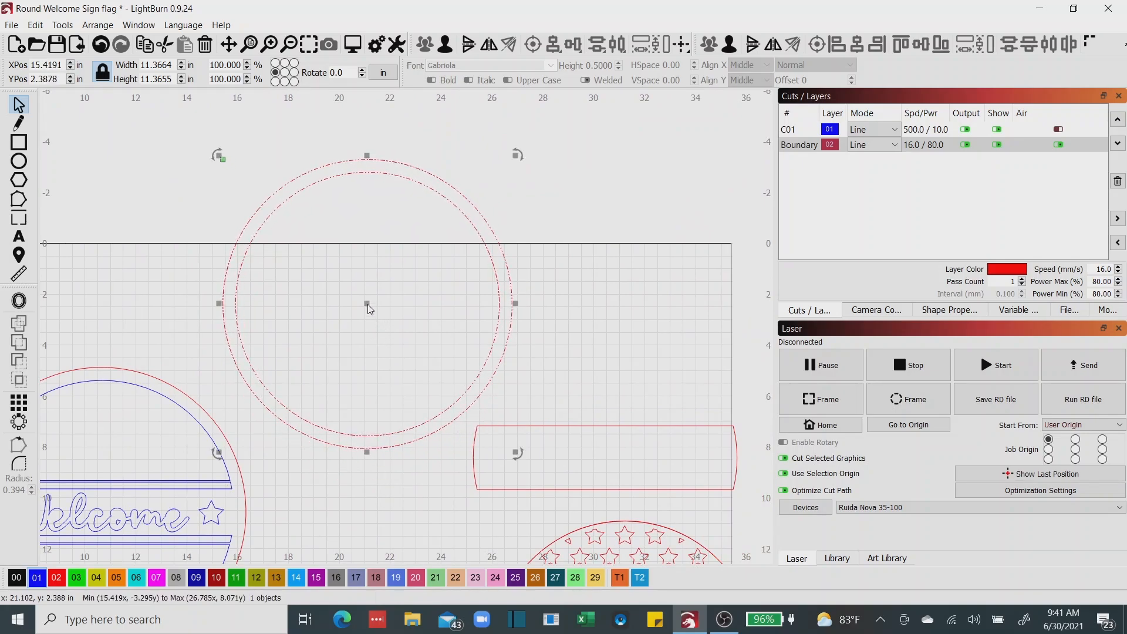
pyautogui.click(729, 44)
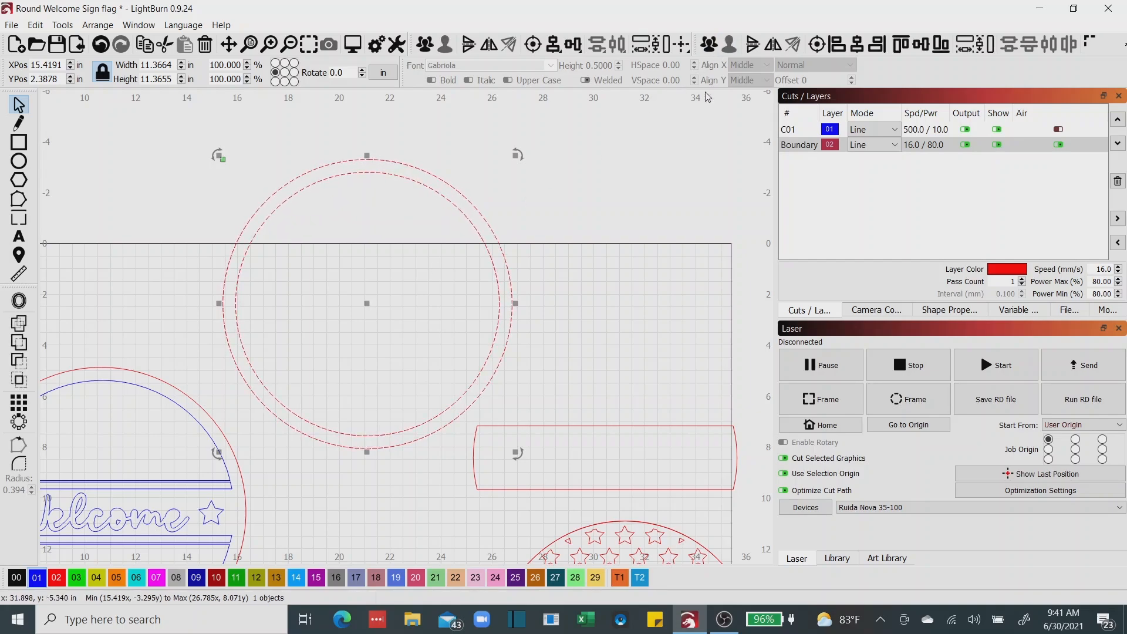
pyautogui.click(647, 227)
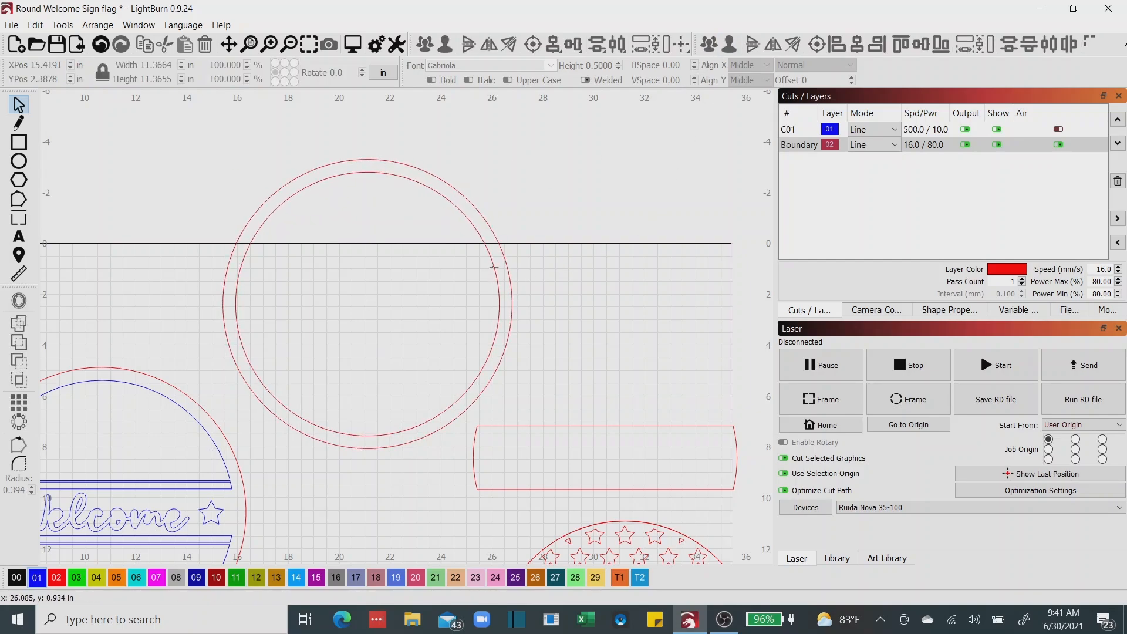
pyautogui.click(494, 267)
pyautogui.press('Delete')
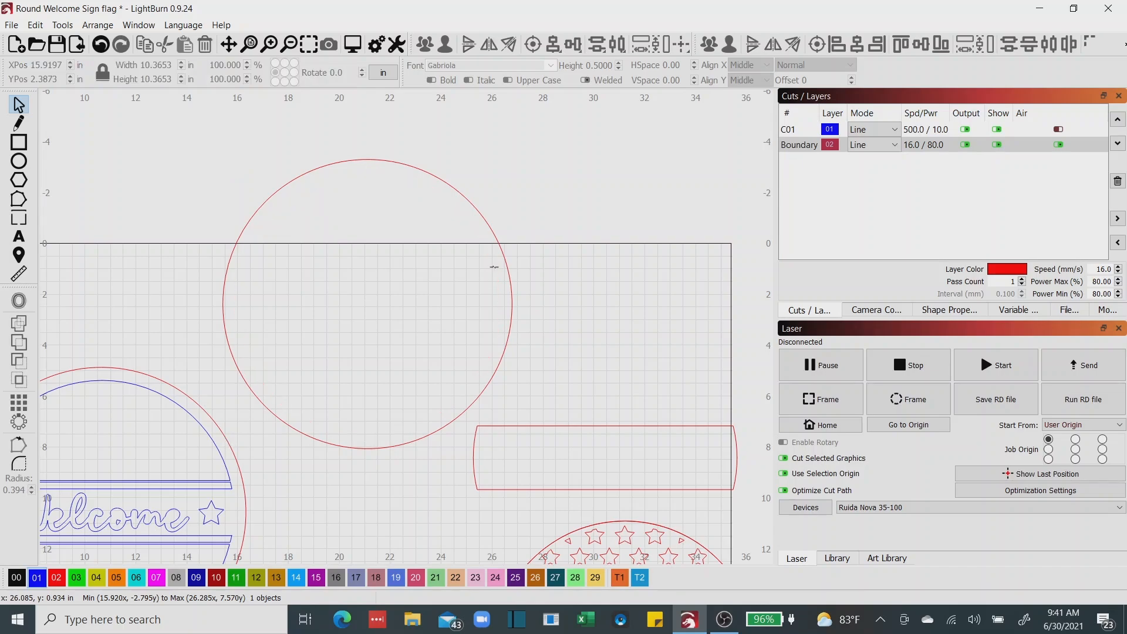
# Offset the remaining red circle inward by 0.3 in with round corners, and group the two circles.
pyautogui.click(505, 265)
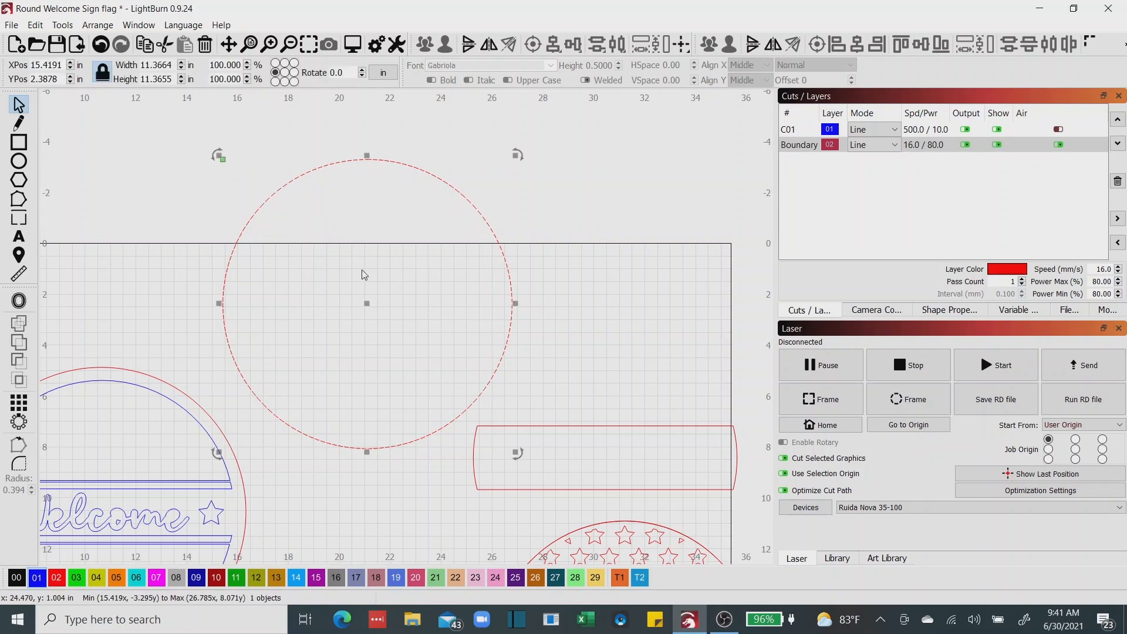
pyautogui.click(19, 301)
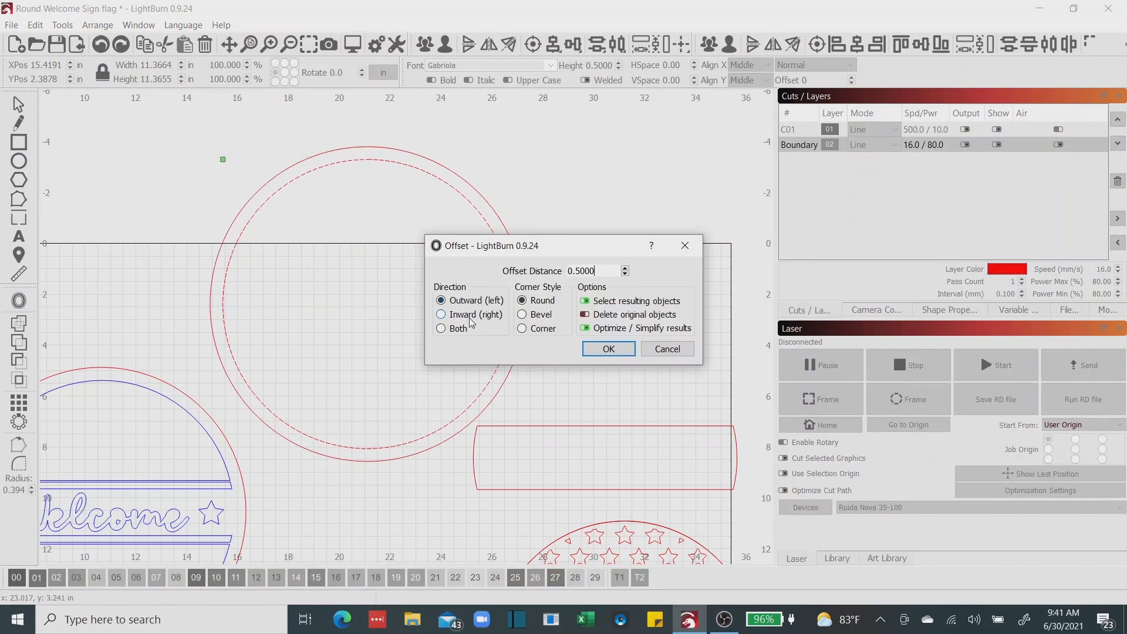
pyautogui.click(456, 321)
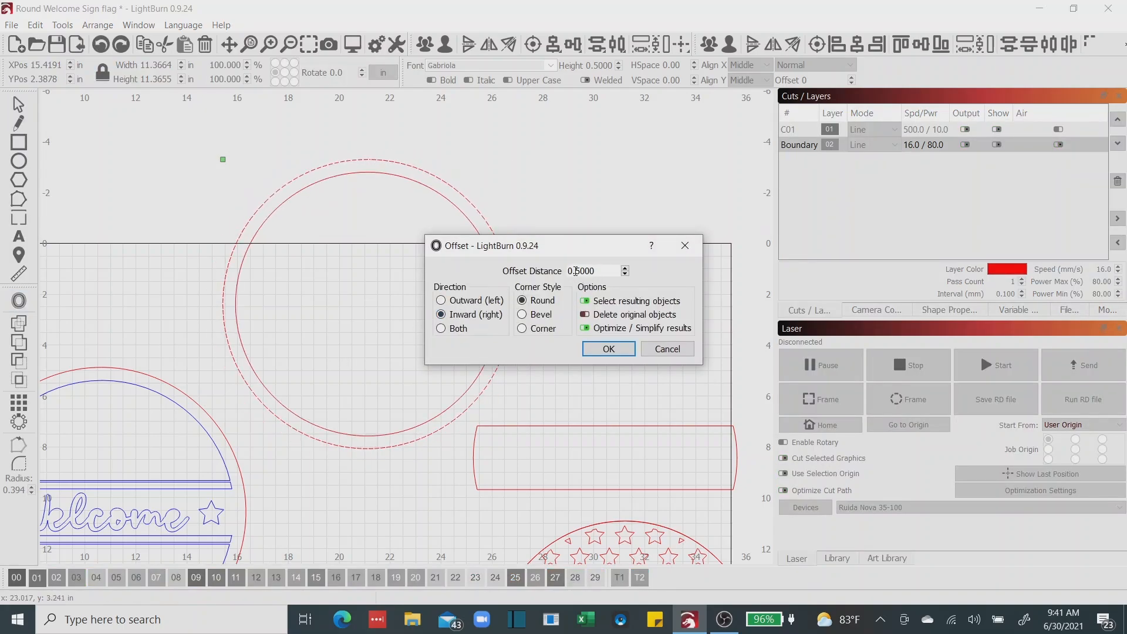
pyautogui.moveTo(577, 271); pyautogui.dragTo(619, 268)
pyautogui.write('3')
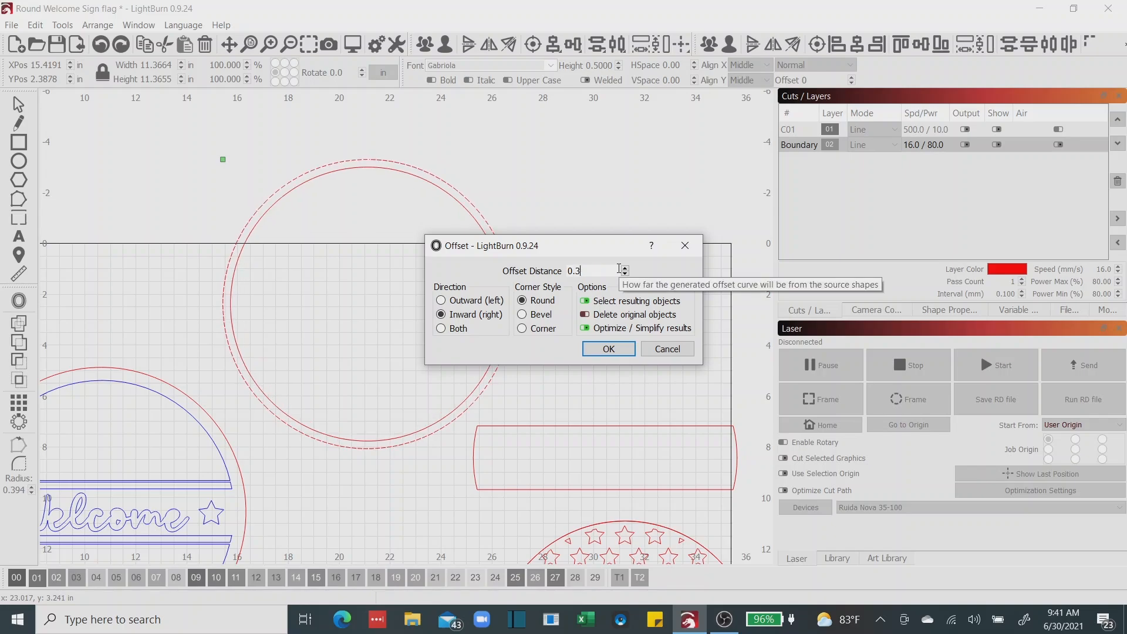
pyautogui.click(609, 349)
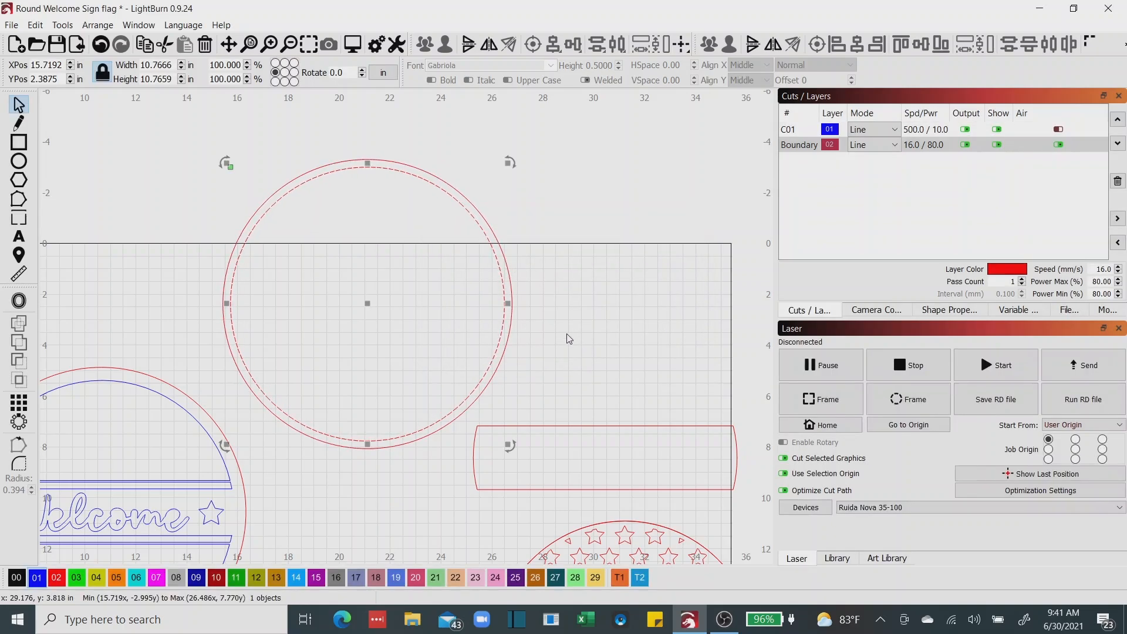
pyautogui.click(207, 204)
pyautogui.moveTo(206, 125); pyautogui.dragTo(548, 460)
pyautogui.hotkey('ctrl', 'g')
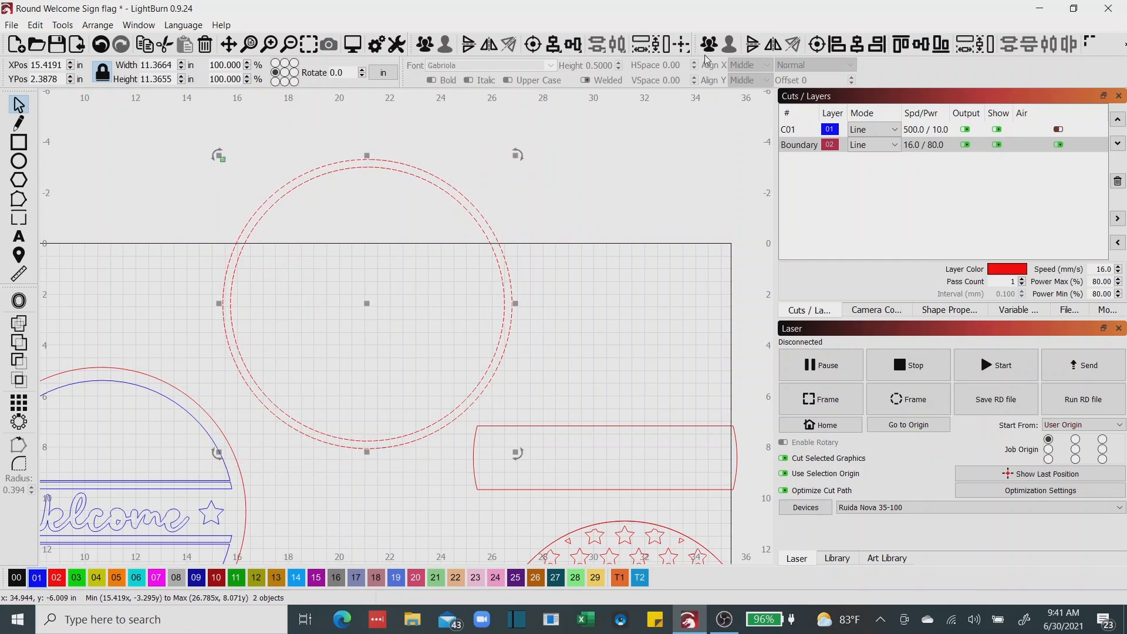
# Fit the red double ring over the Welcome sign at about X 4.96, Y 10.56 in and examine its gap to the blue arcs.
pyautogui.moveTo(380, 323); pyautogui.dragTo(222, 408)
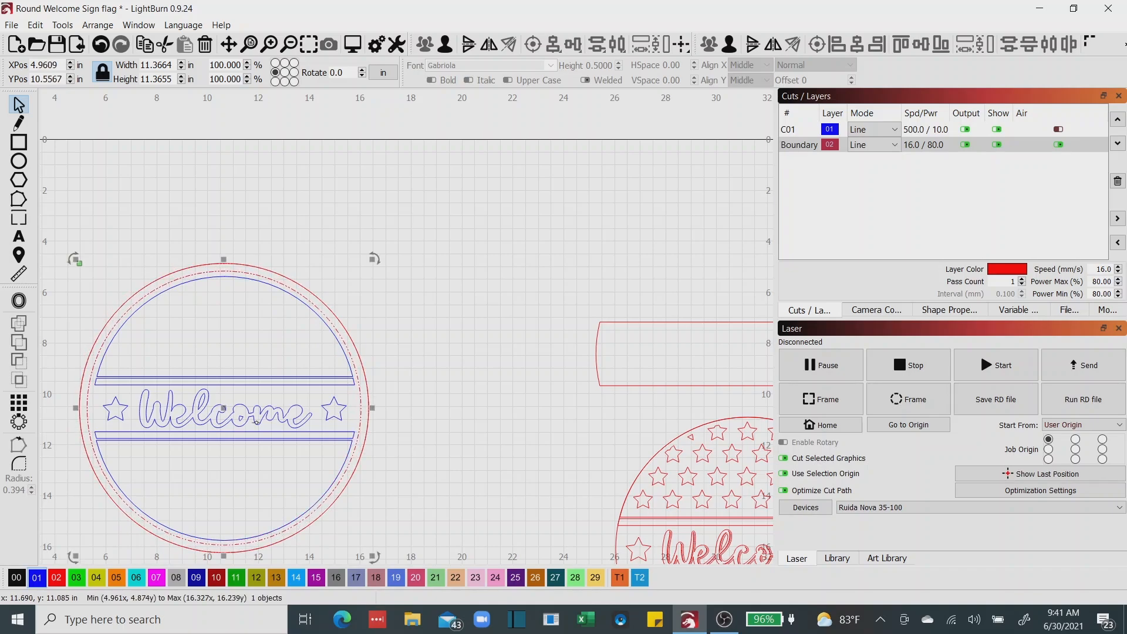
pyautogui.scroll(4, 305, 300)
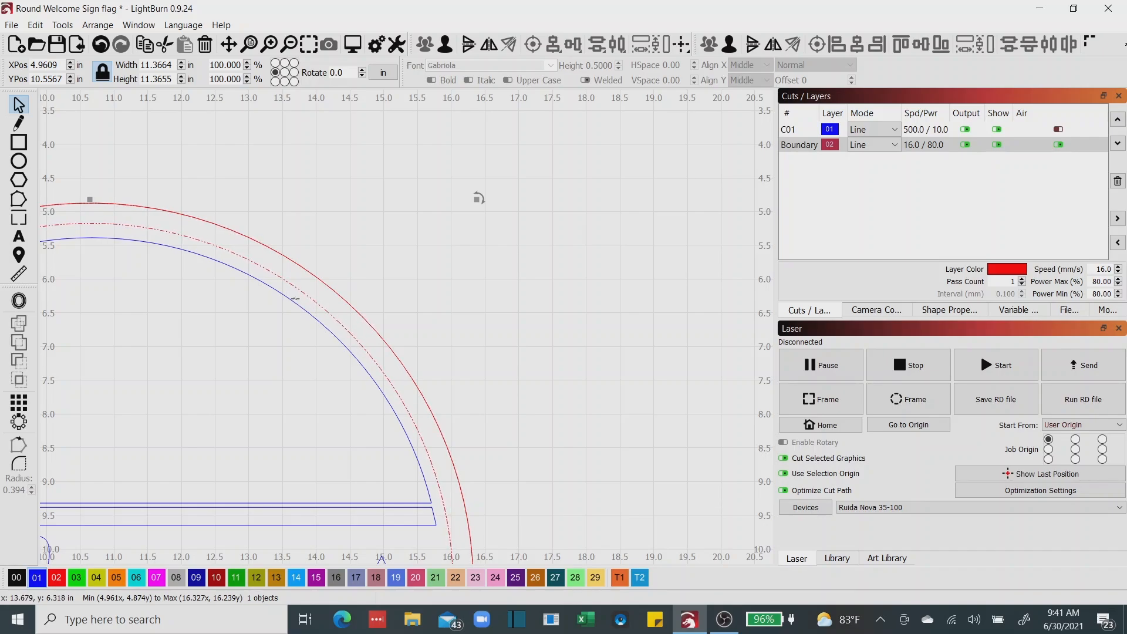
pyautogui.moveTo(233, 391); pyautogui.dragTo(470, 348)
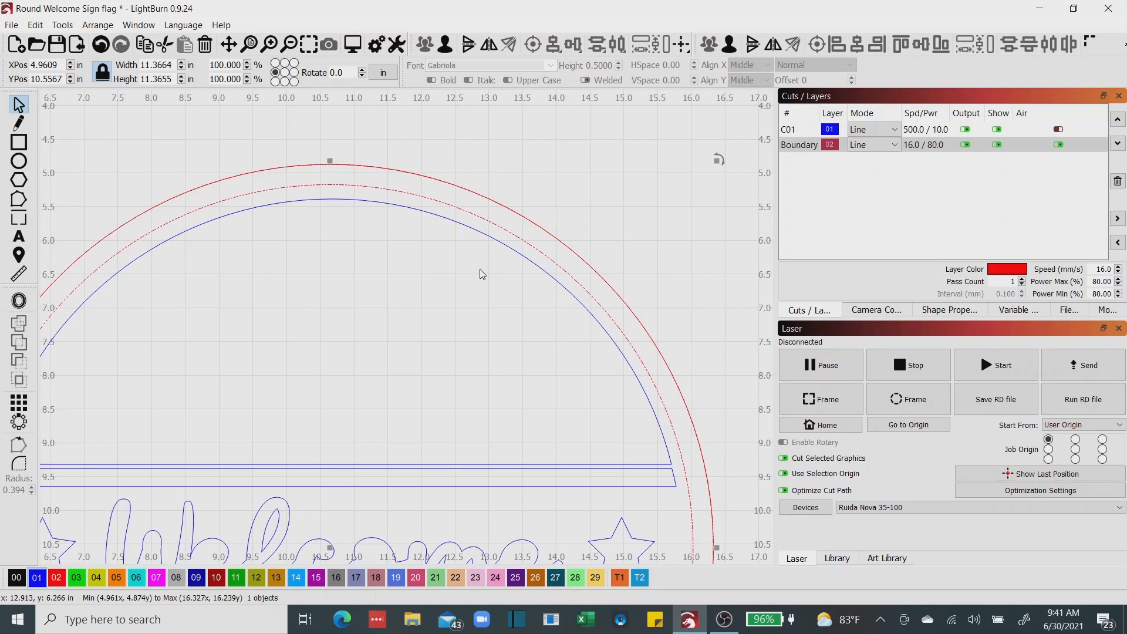
pyautogui.scroll(-3, 478, 286)
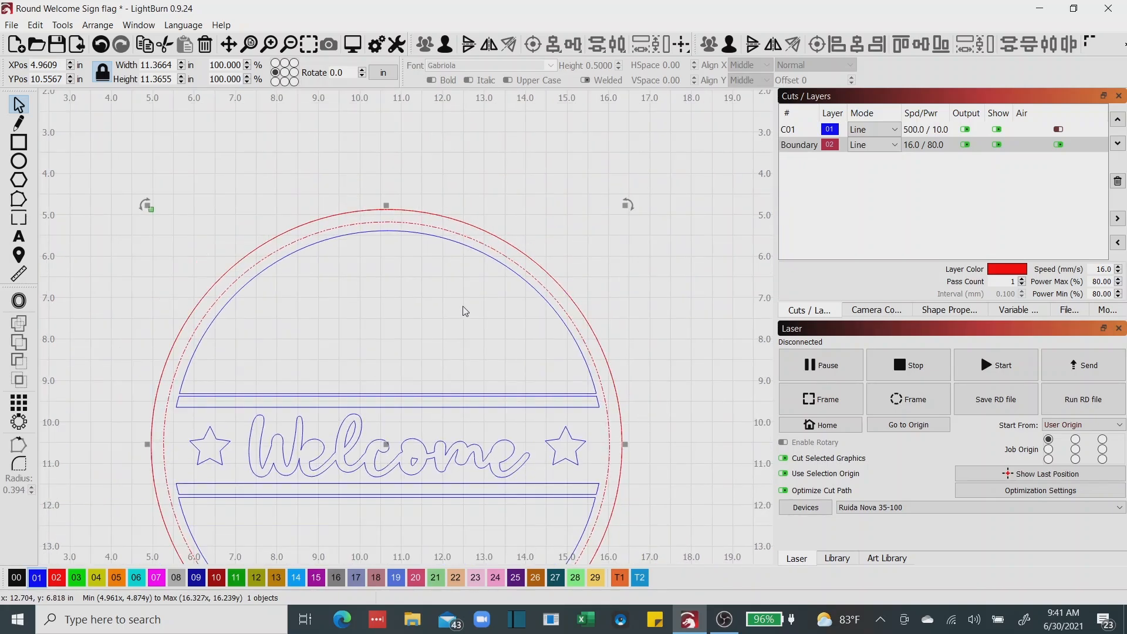
pyautogui.moveTo(418, 385); pyautogui.dragTo(431, 287)
pyautogui.moveTo(388, 502); pyautogui.dragTo(235, 505)
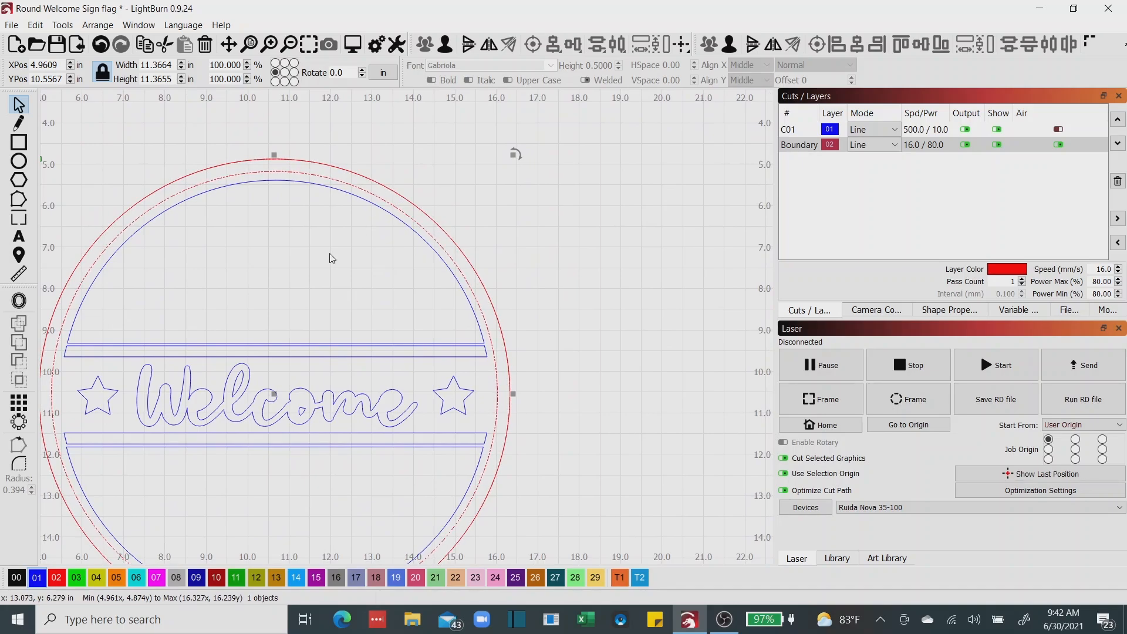
# Move the ring away from the sign to about X 14.61, Y 3.40 in, and ungroup it to delete the 0.3 in offset circle.
pyautogui.moveTo(274, 393); pyautogui.dragTo(674, 100)
pyautogui.moveTo(611, 194); pyautogui.dragTo(352, 421)
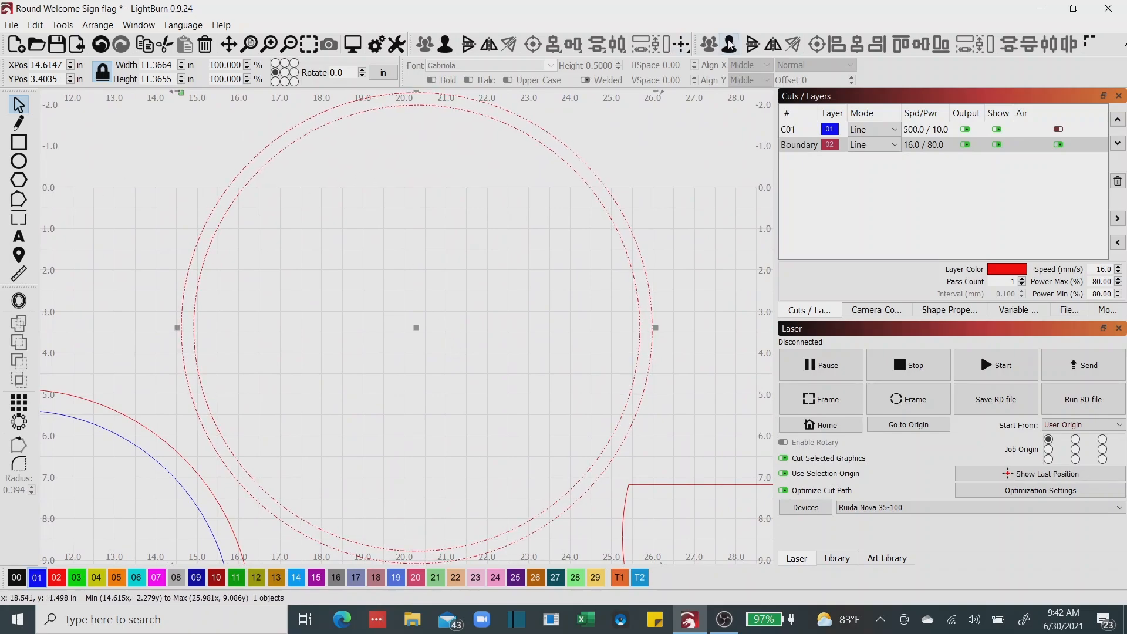
pyautogui.click(596, 239)
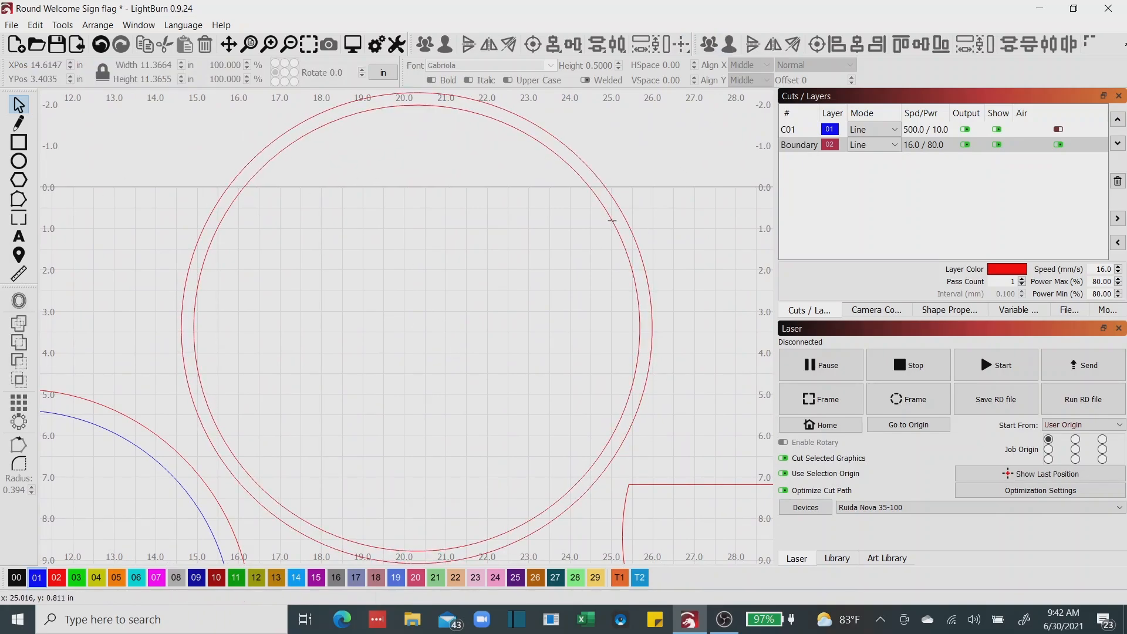
pyautogui.click(611, 221)
pyautogui.press('Delete')
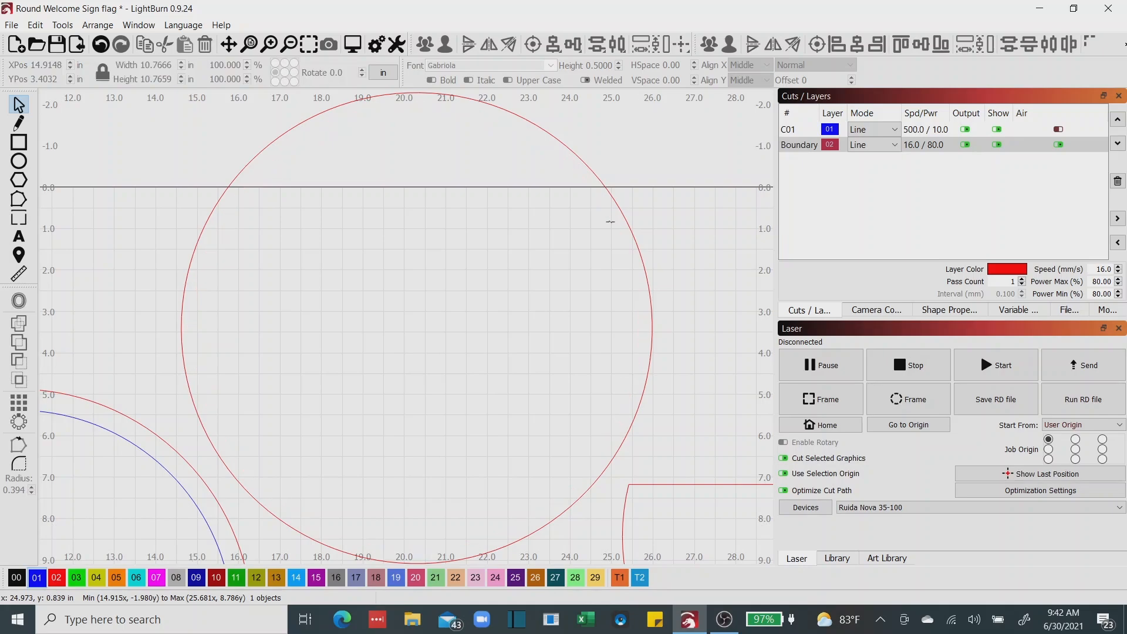
# Offset the outer red circle inward by 0.4 in with round corners, and group both circles into a ring.
pyautogui.click(623, 216)
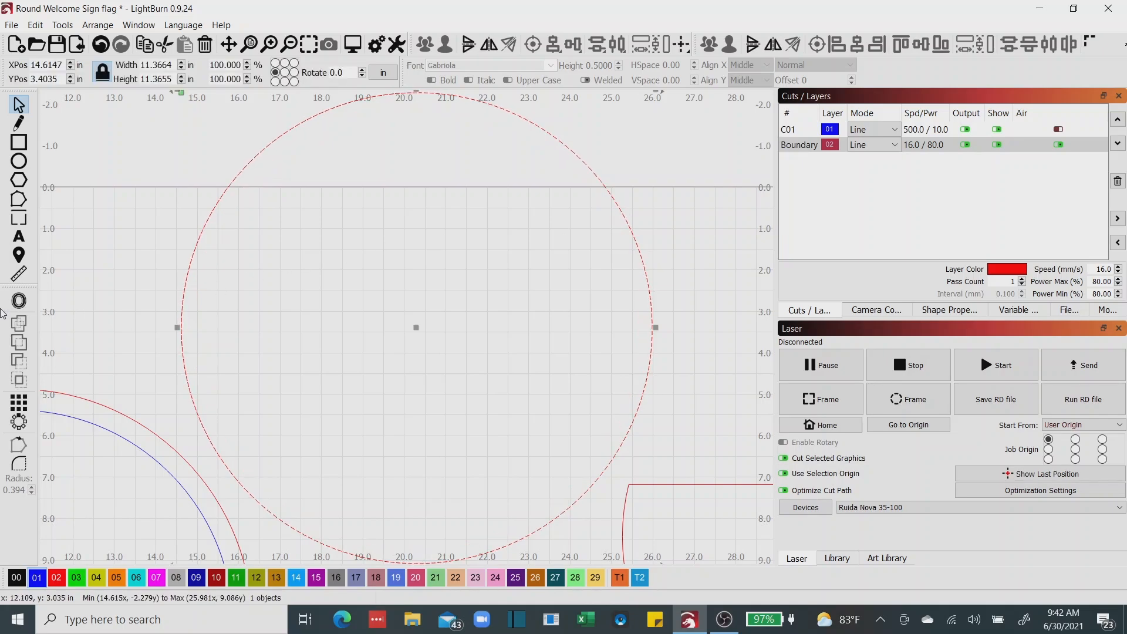
pyautogui.click(19, 300)
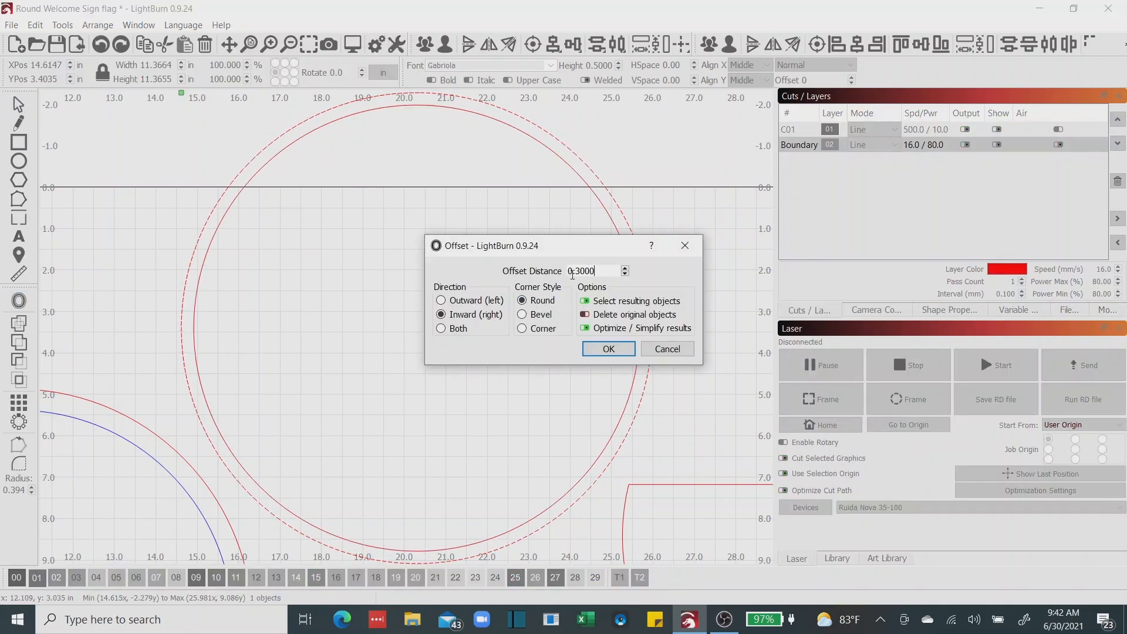
pyautogui.moveTo(578, 271); pyautogui.dragTo(605, 271)
pyautogui.write('4')
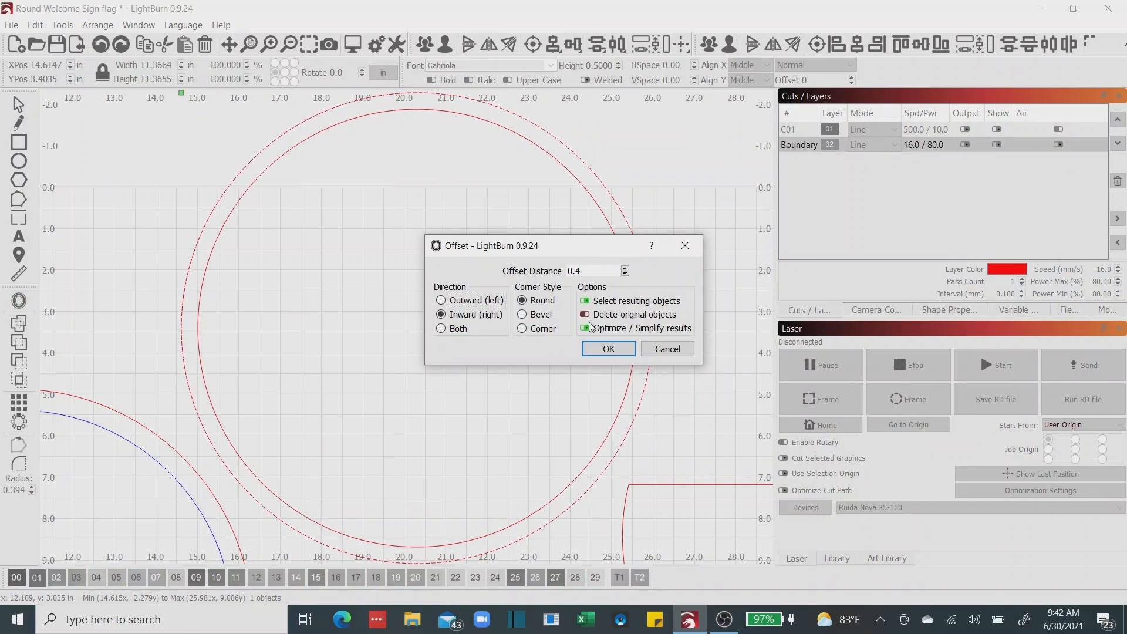
pyautogui.click(605, 350)
pyautogui.scroll(-3, 470, 362)
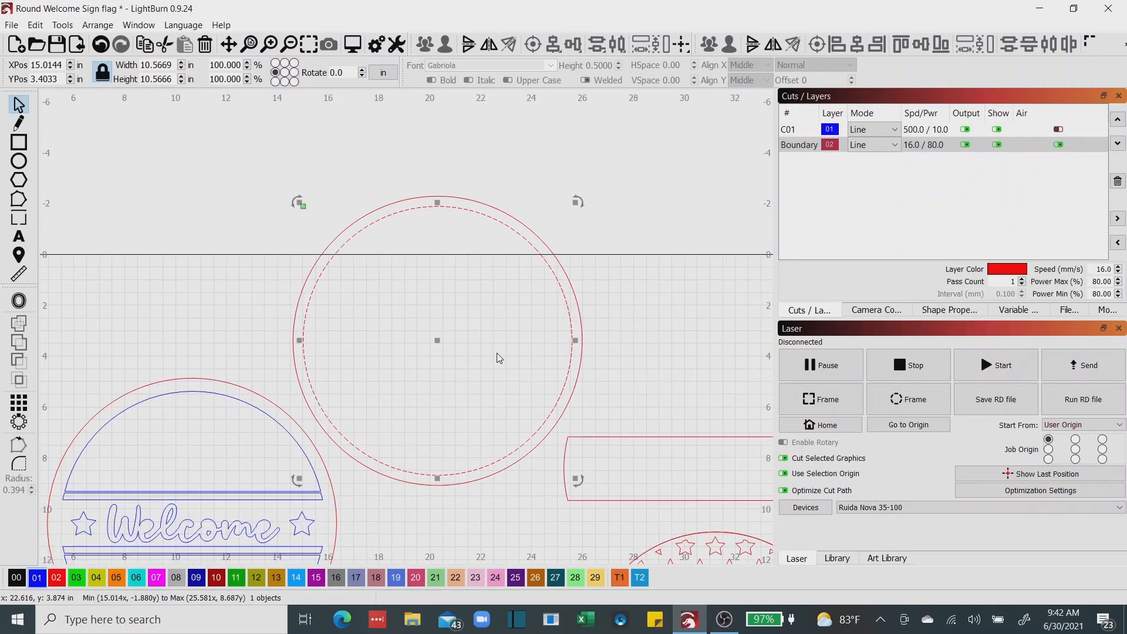
pyautogui.moveTo(274, 178); pyautogui.dragTo(616, 492)
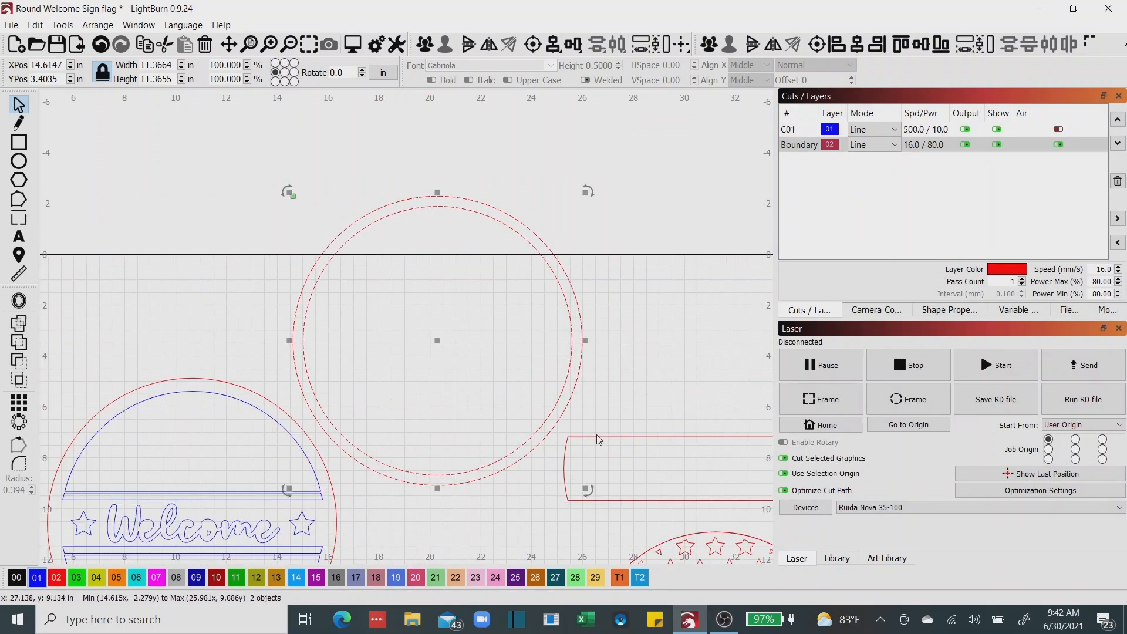
pyautogui.click(709, 44)
# Fit the 0.4 in wide ring over the Welcome sign at about X 4.96, Y 10.56 in and check its clearance to the blue outlines.
pyautogui.moveTo(566, 339); pyautogui.dragTo(661, 242)
pyautogui.moveTo(532, 245); pyautogui.dragTo(287, 426)
pyautogui.scroll(5, 360, 388)
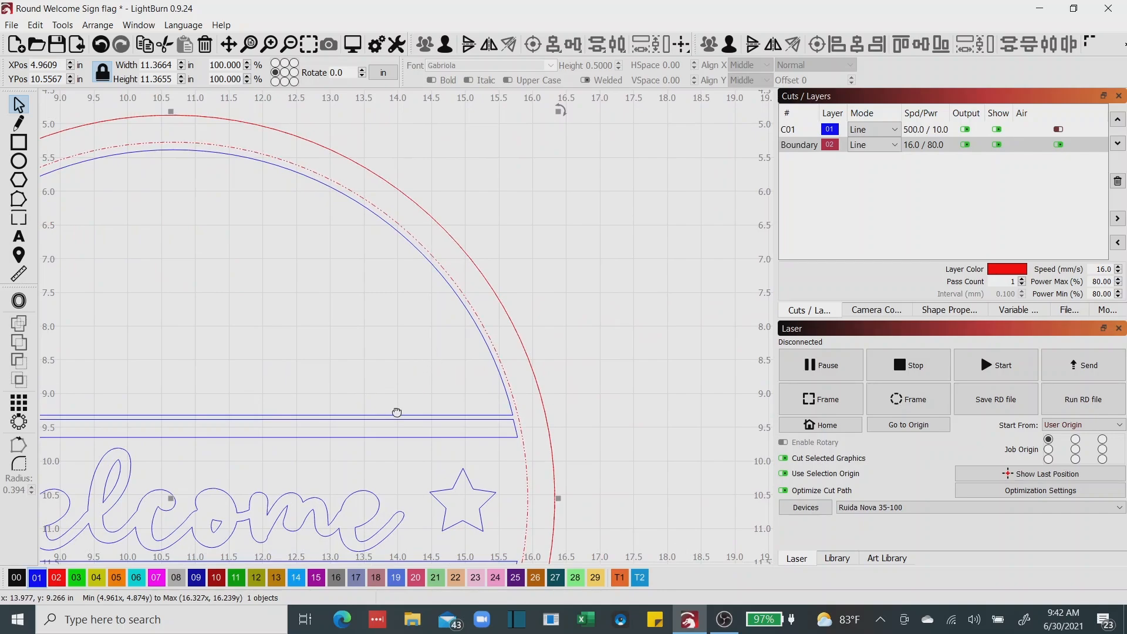
# Check the ring's fit around the whole Welcome sign, and move it off the sign to about X 16.08, Y 1.28 in.
pyautogui.moveTo(397, 413); pyautogui.dragTo(609, 352)
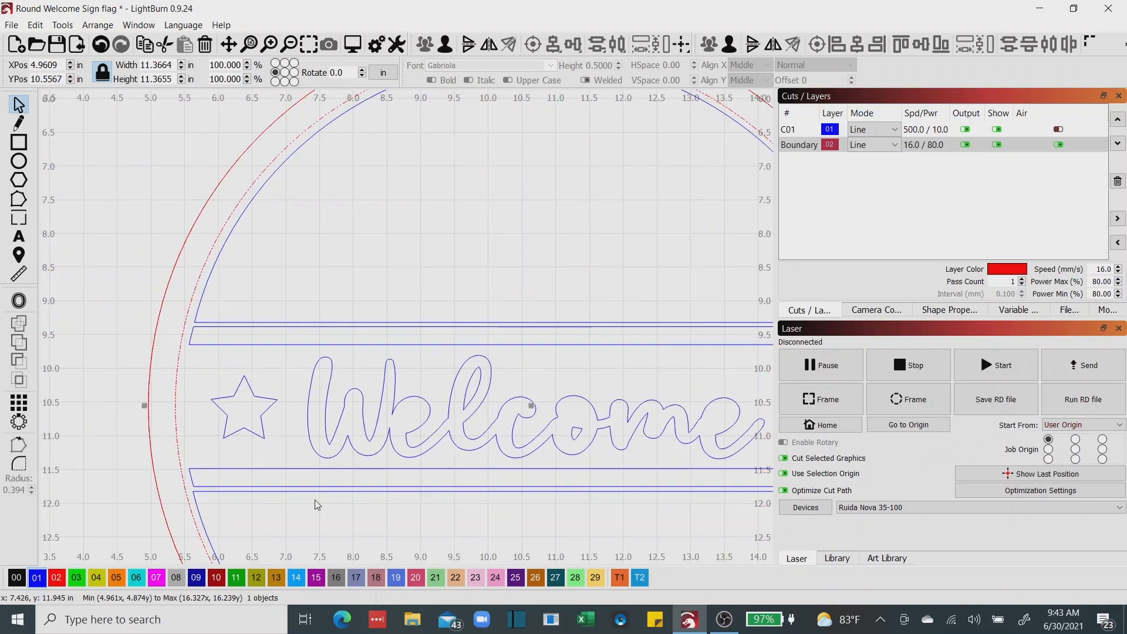
pyautogui.scroll(-3, 317, 505)
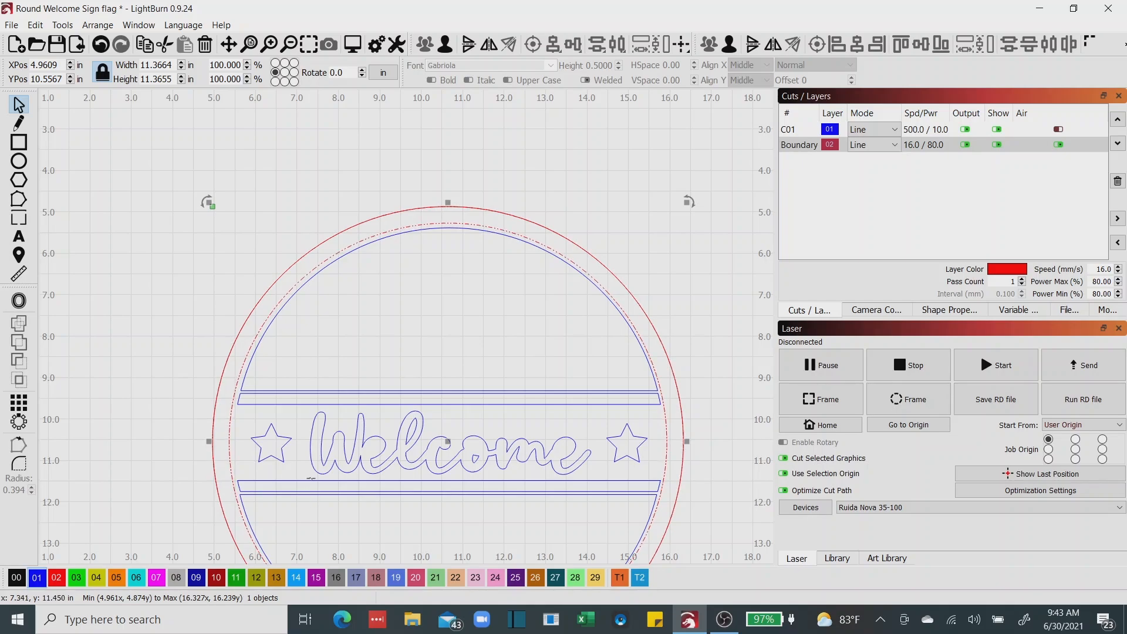
pyautogui.moveTo(311, 472); pyautogui.dragTo(181, 415)
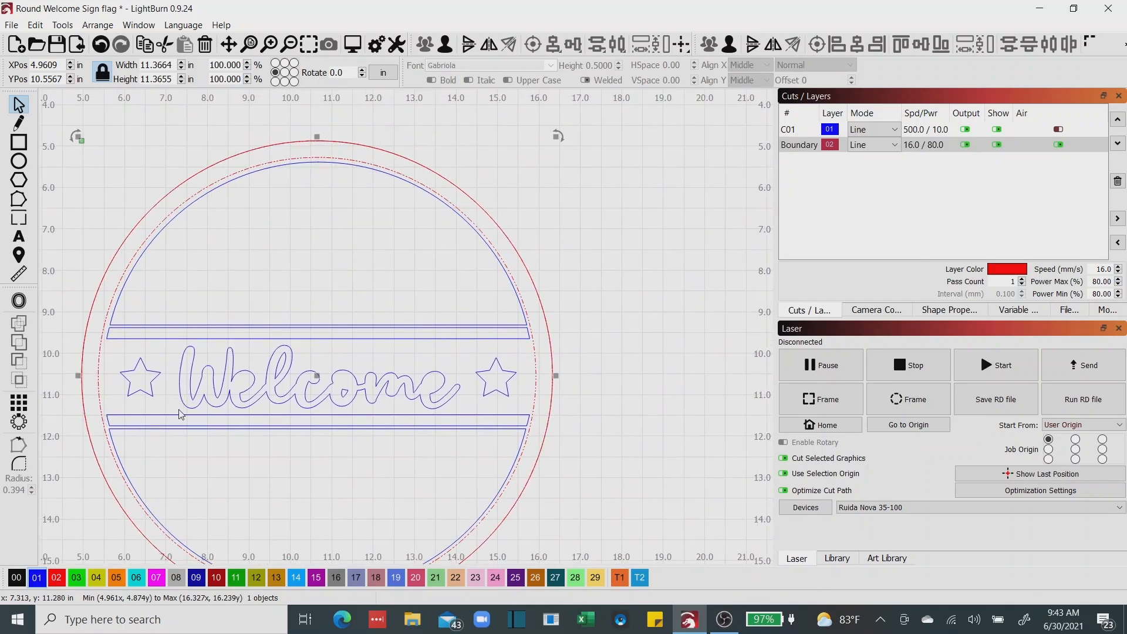
pyautogui.scroll(-3, 272, 448)
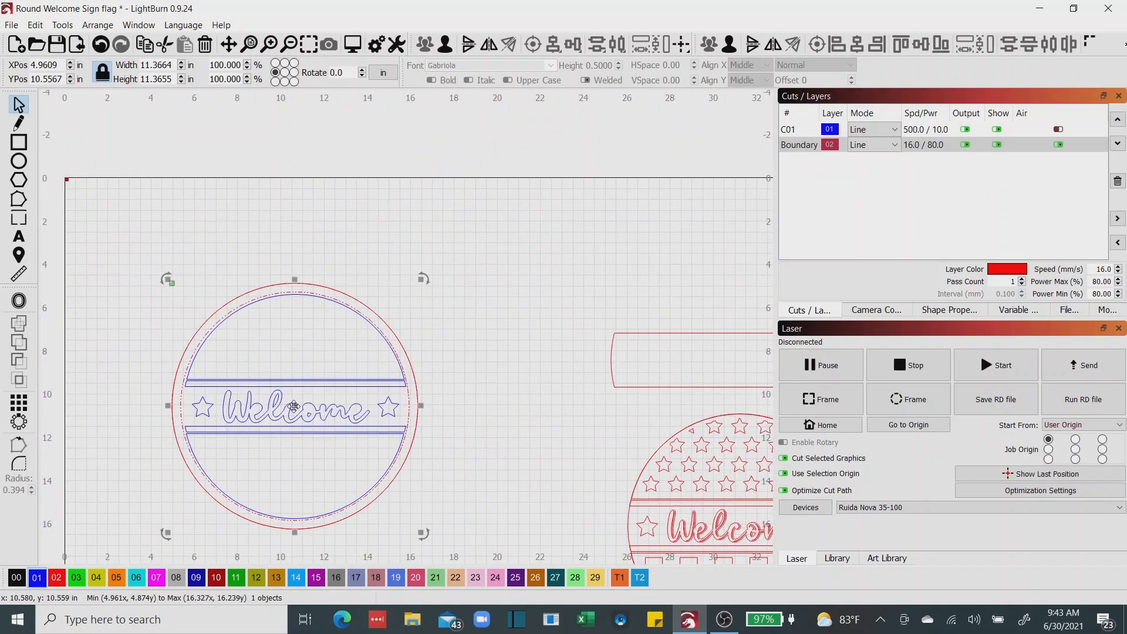
pyautogui.moveTo(293, 406); pyautogui.dragTo(531, 206)
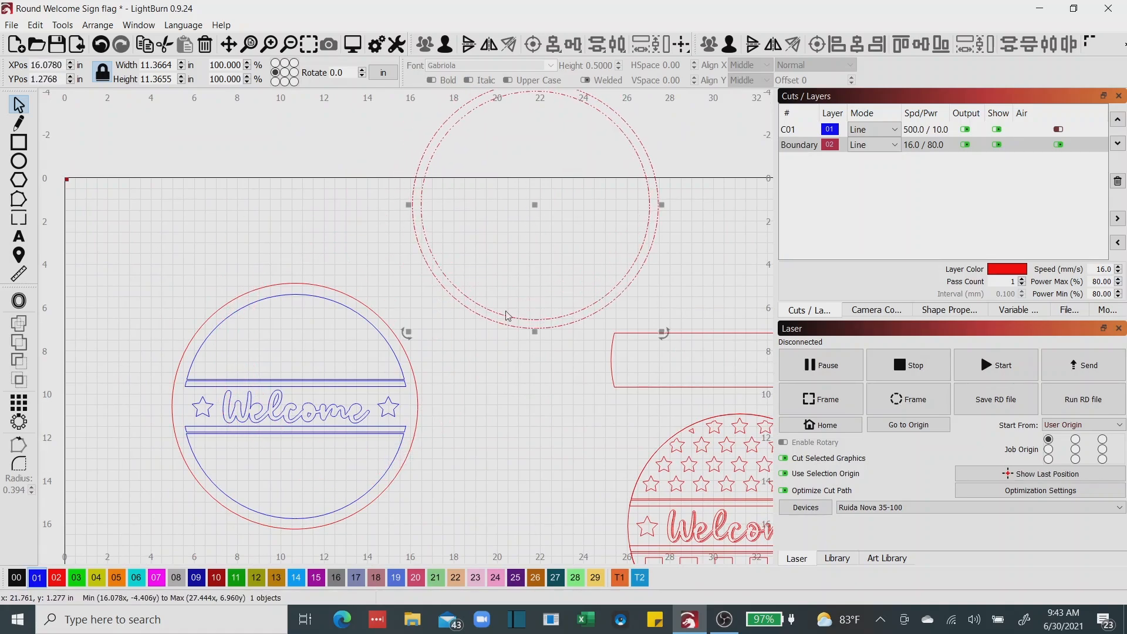
pyautogui.click(551, 418)
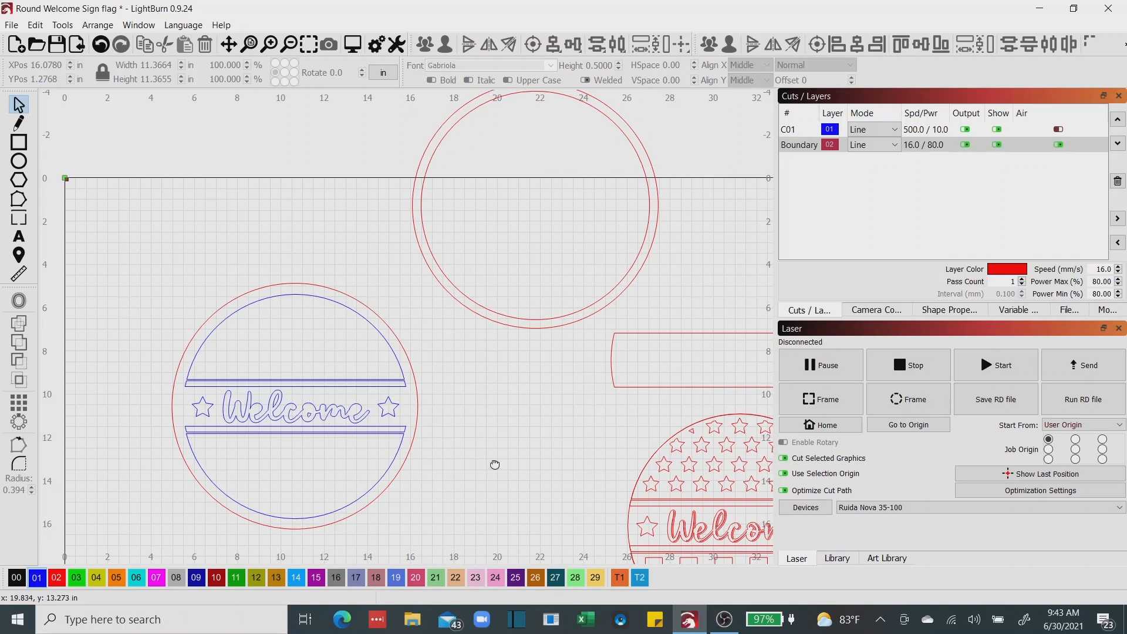
# Move the semicircular star field out of the red flag circle to about X 13.91, Y 18.51 in.
pyautogui.moveTo(493, 466); pyautogui.dragTo(354, 333)
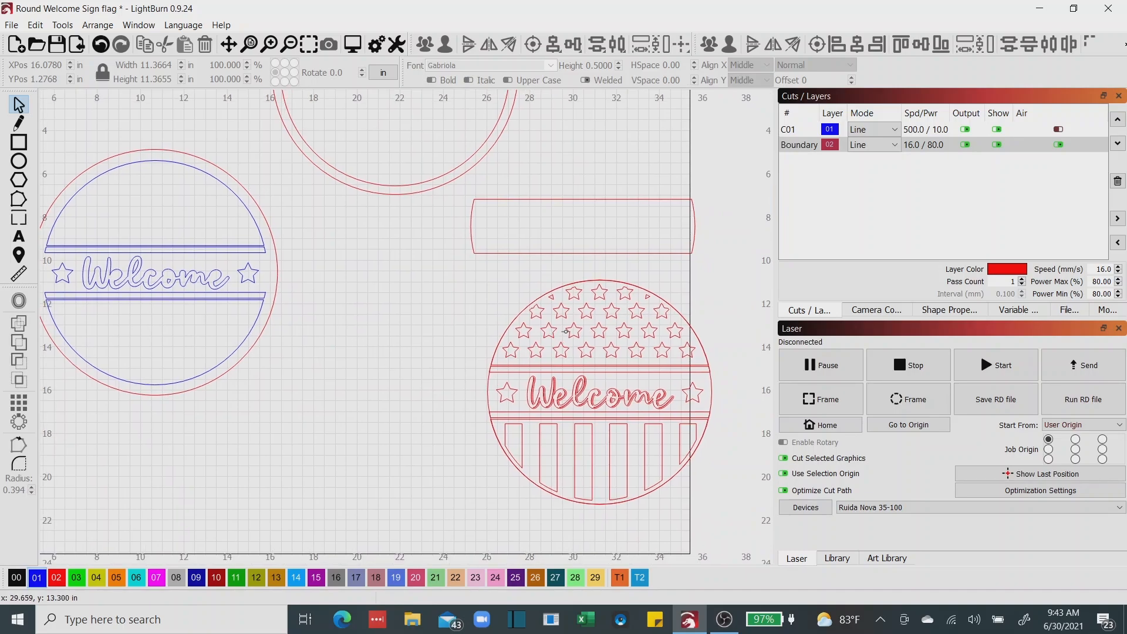
pyautogui.click(570, 331)
pyautogui.moveTo(599, 323); pyautogui.dragTo(334, 445)
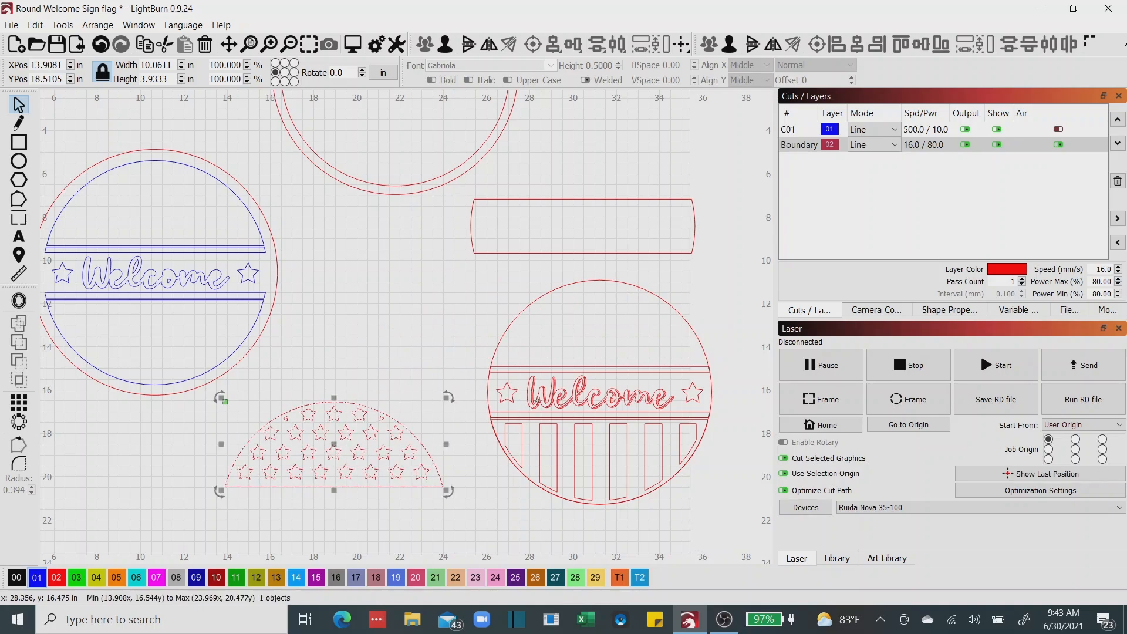
# Move the red Welcome lettering out of the flag circle to about X 16.83, Y 15.09 in, and select the star at the band's left end.
pyautogui.click(569, 389)
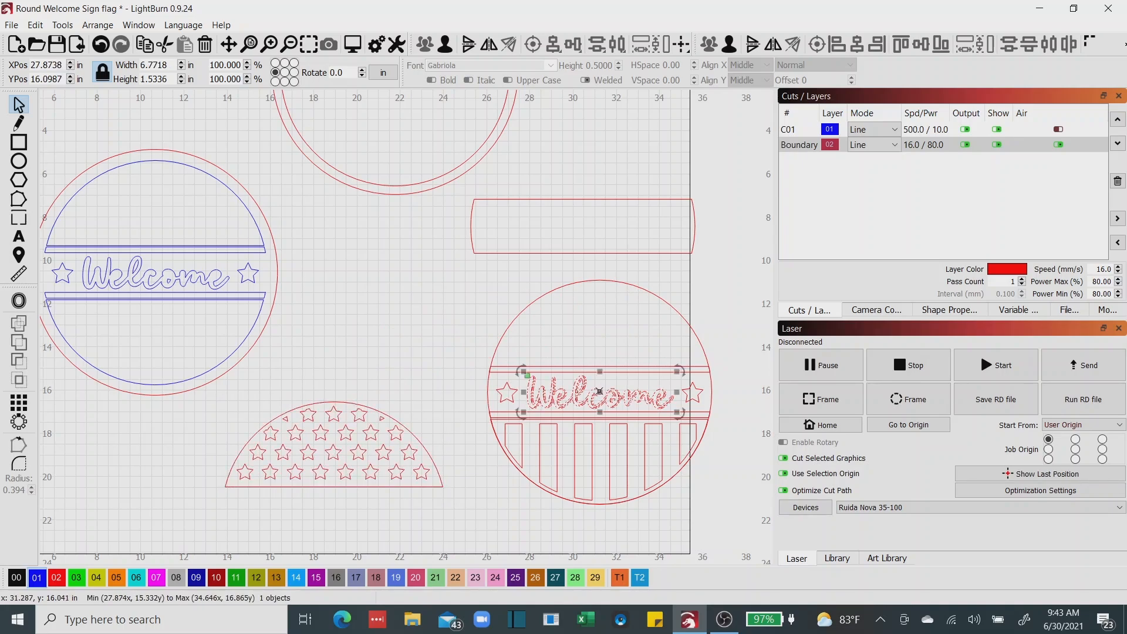
pyautogui.moveTo(570, 389); pyautogui.dragTo(329, 367)
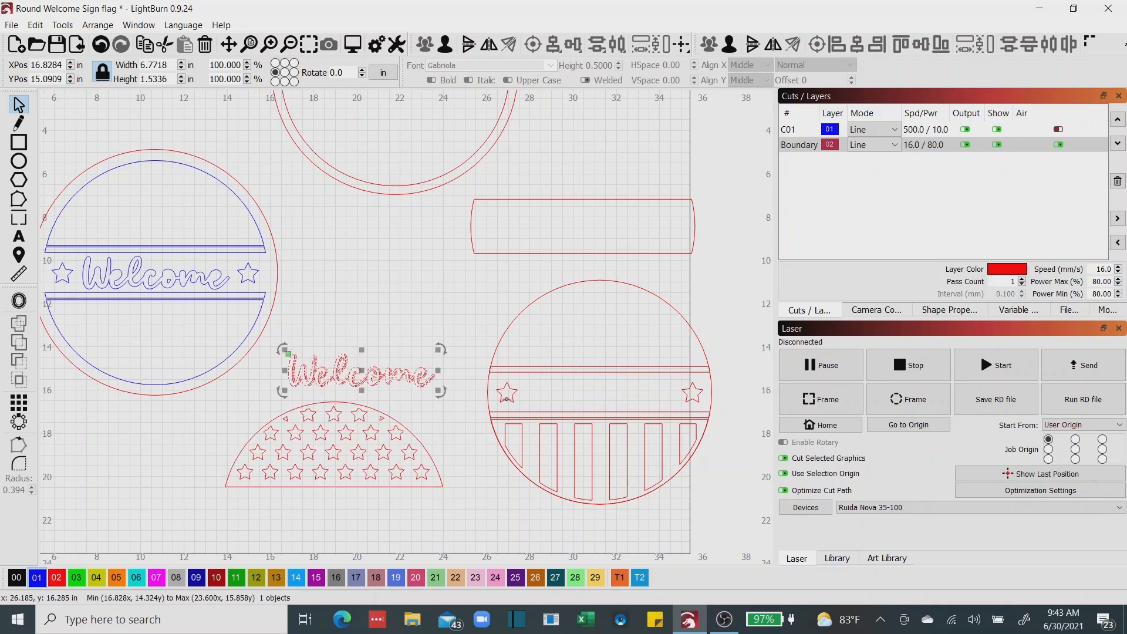
pyautogui.click(508, 400)
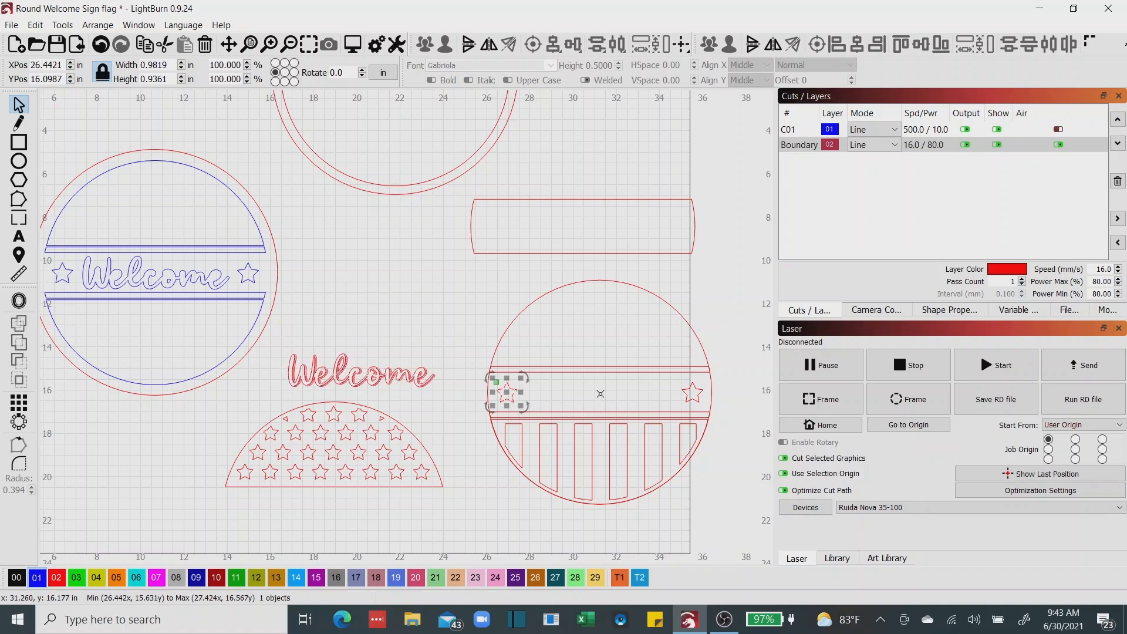
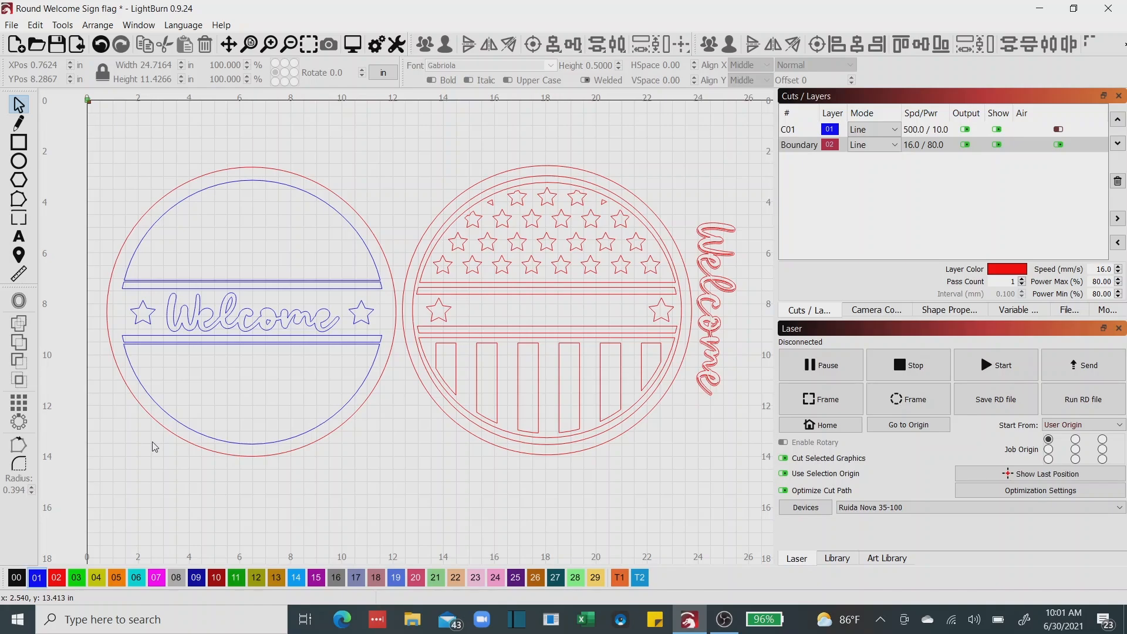
# Draw a guide circle about 1.61 in wide on red layer 02 and move it over the Welcome lettering at about X 5.44, Y 8.43 in.
pyautogui.moveTo(152, 443); pyautogui.dragTo(207, 457)
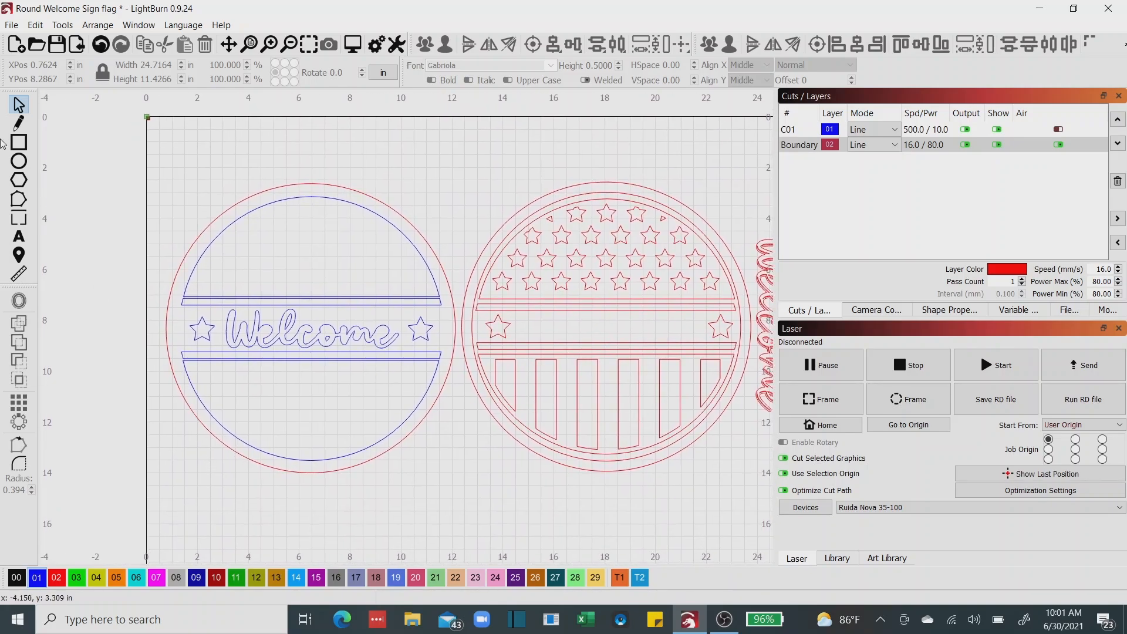
pyautogui.click(19, 161)
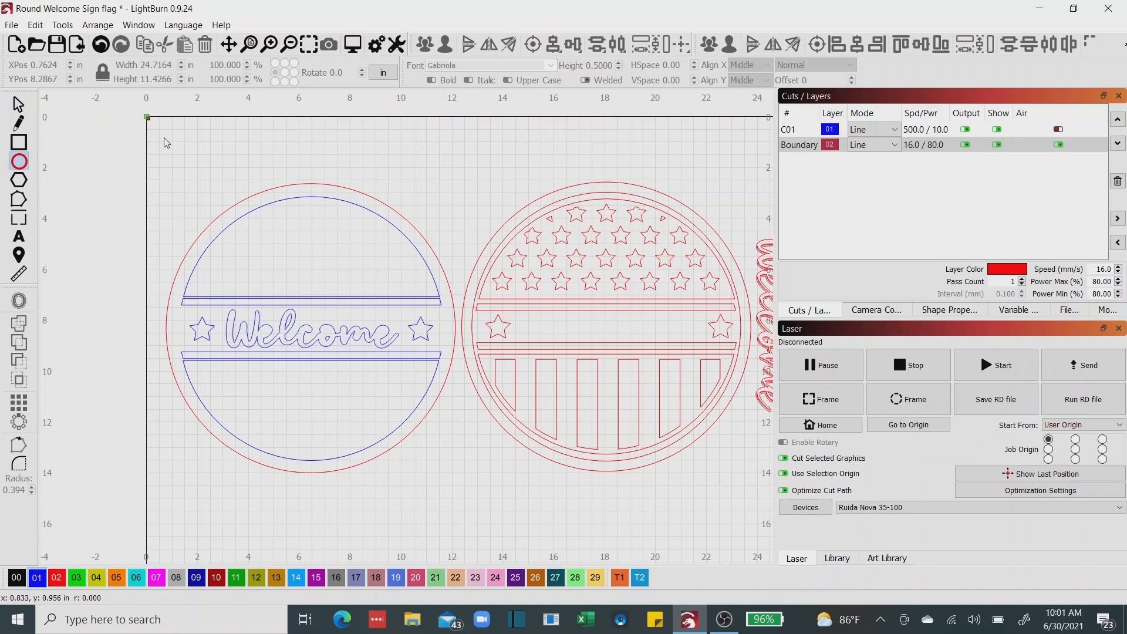
pyautogui.moveTo(164, 136); pyautogui.dragTo(203, 178)
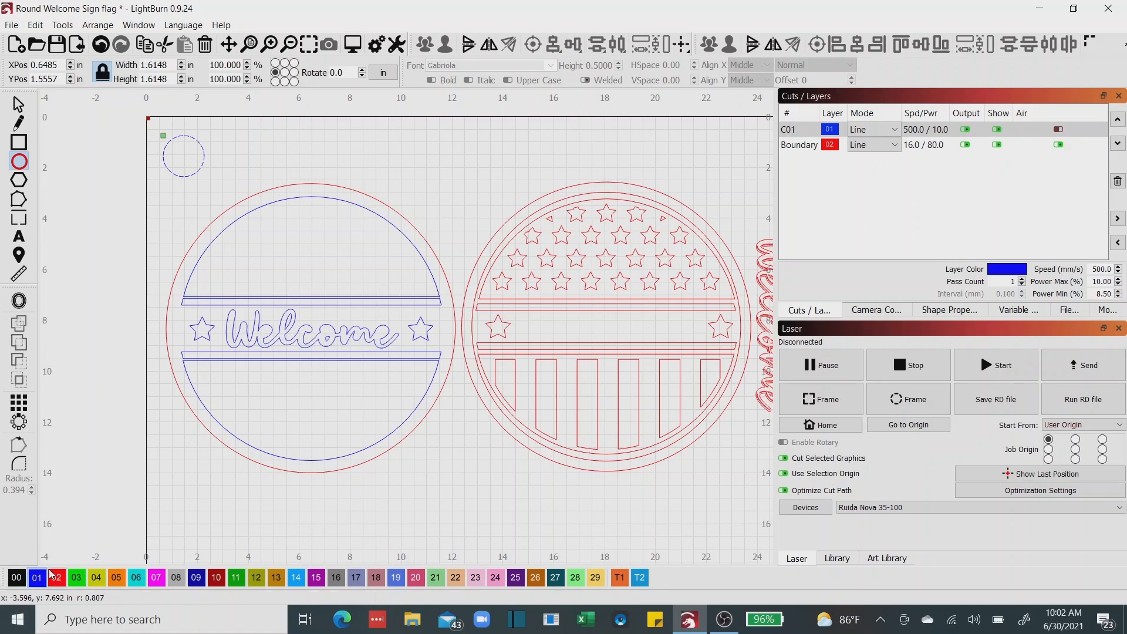
pyautogui.click(58, 581)
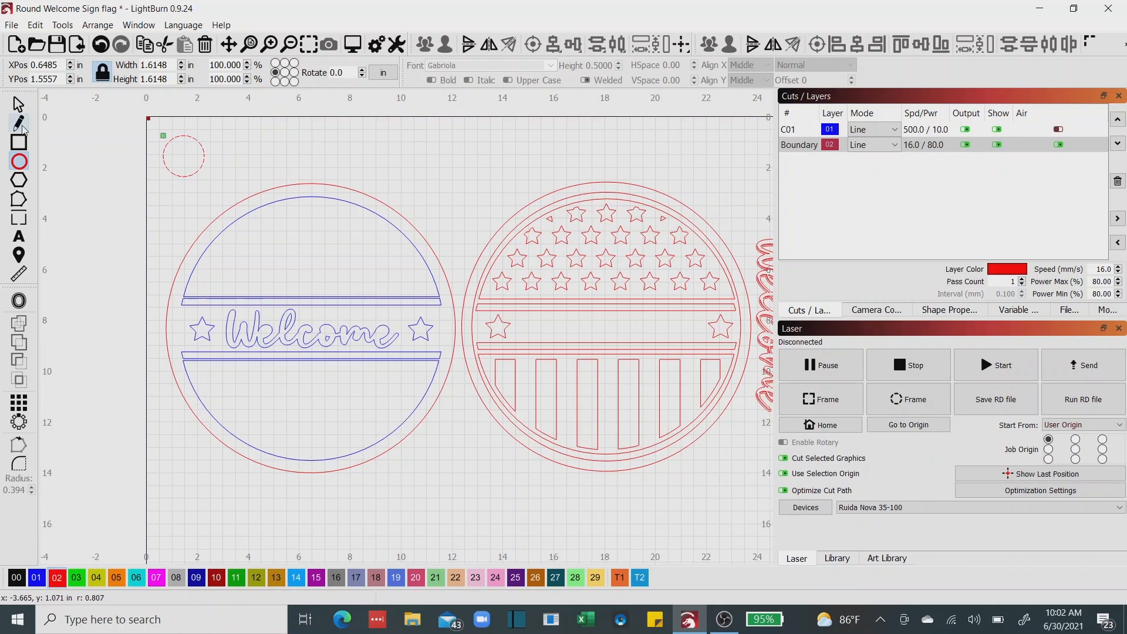
pyautogui.click(18, 105)
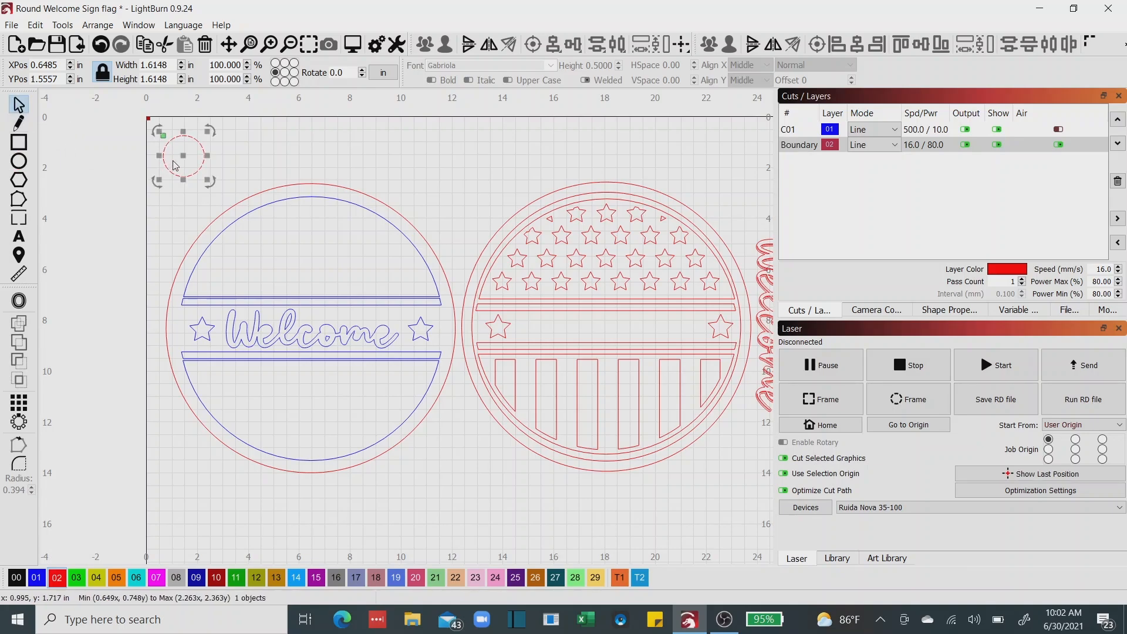
pyautogui.moveTo(180, 155); pyautogui.dragTo(308, 328)
pyautogui.scroll(2, 312, 337)
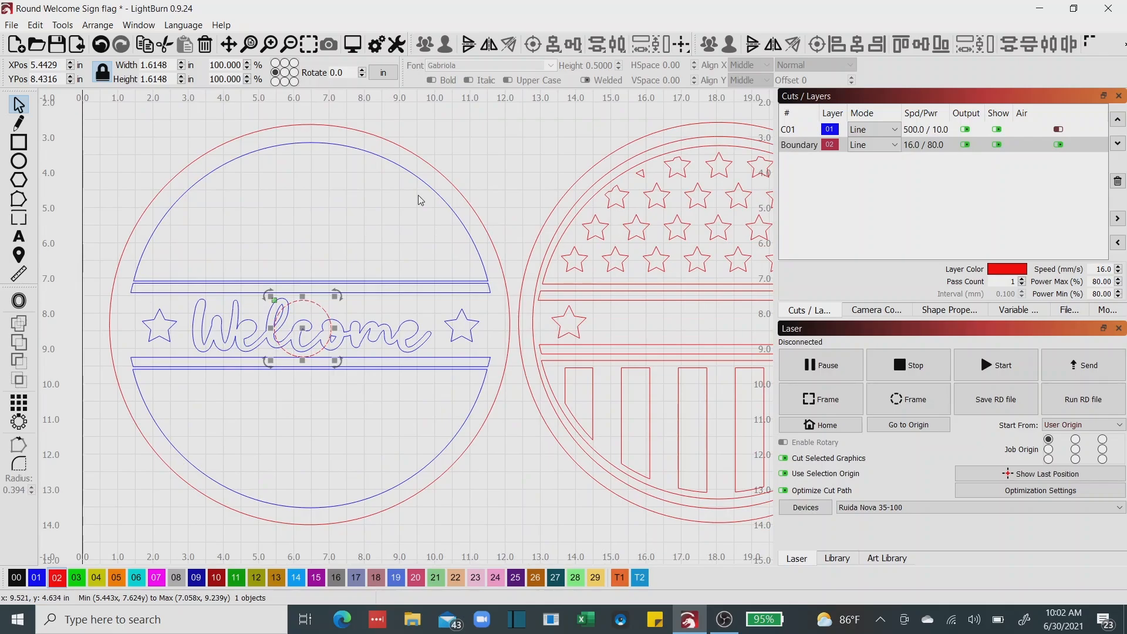
# Ungroup all the sign and flag artwork except the small guide circle, and clear the selection.
pyautogui.hotkey('ctrl', 'shift', 'i')
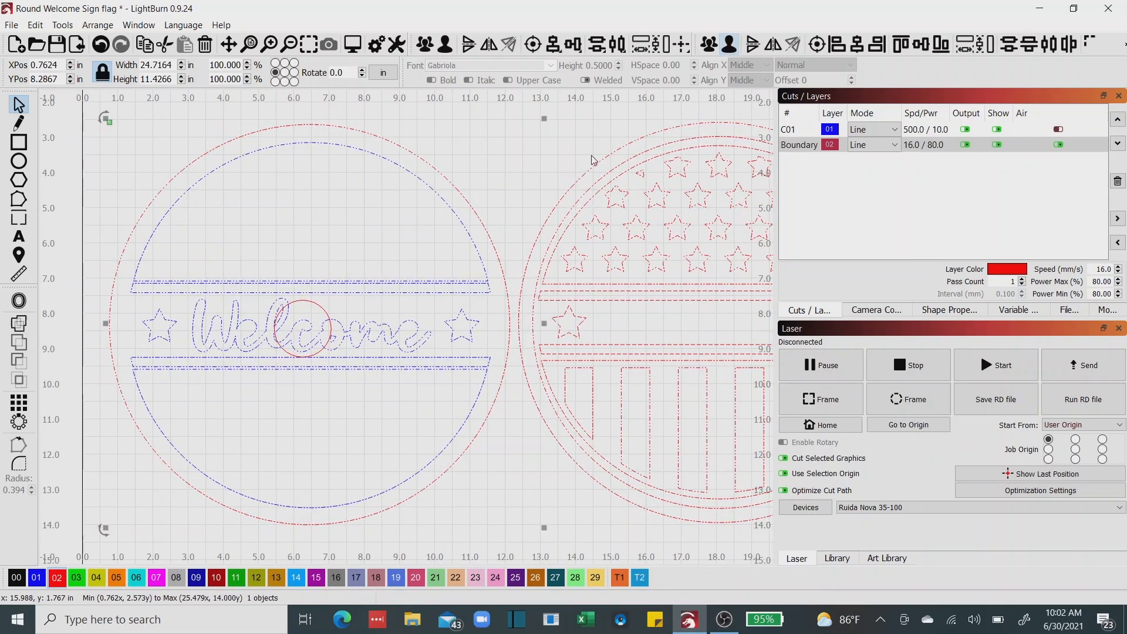
pyautogui.hotkey('ctrl', 'u')
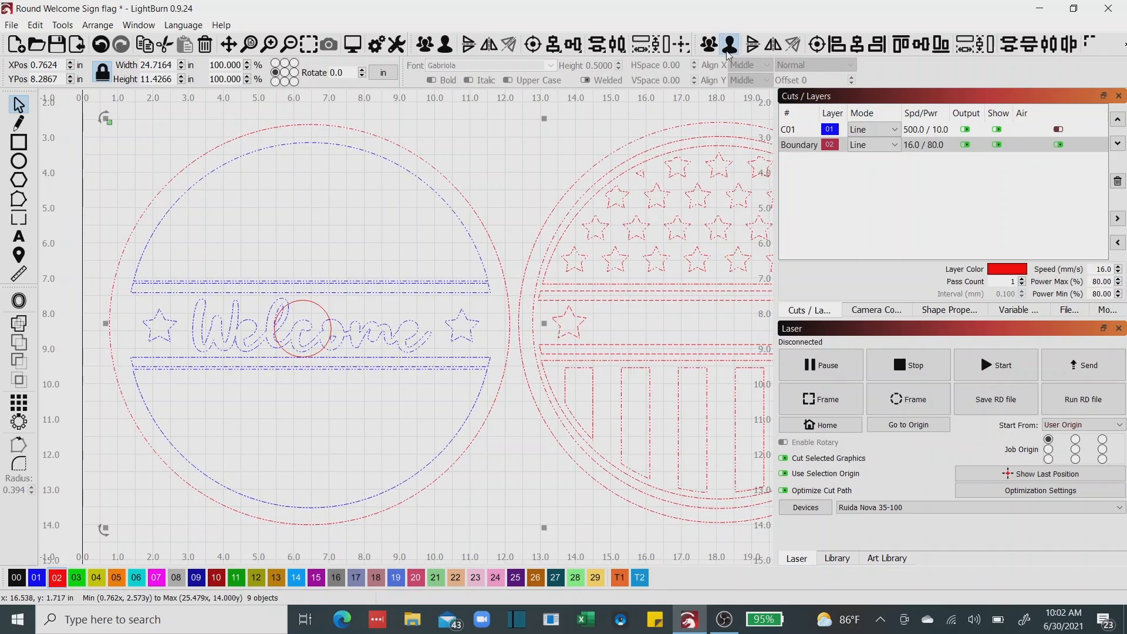
pyautogui.click(483, 226)
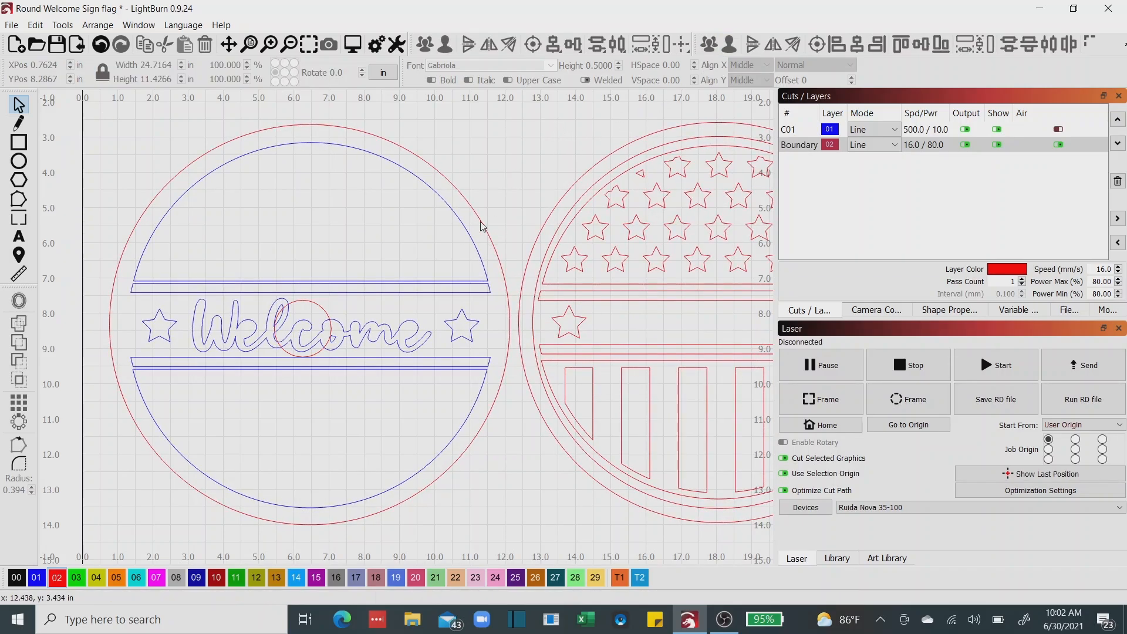
# Align the guide circle's centre with the centre of the Welcome sign's outer red circle.
pyautogui.click(504, 274)
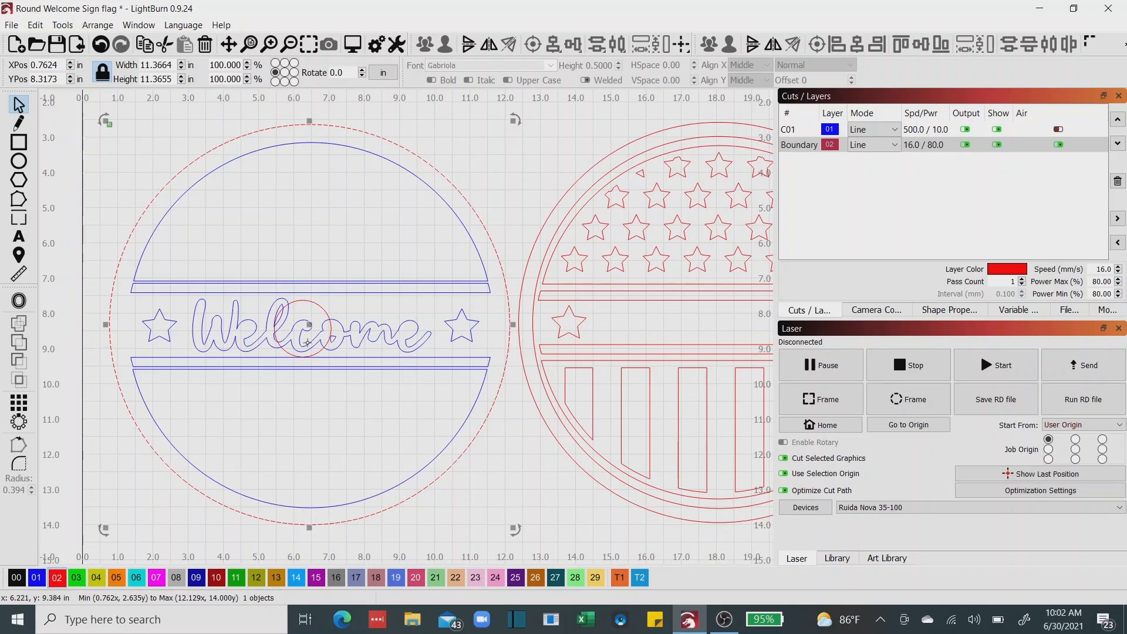
pyautogui.press('Escape')
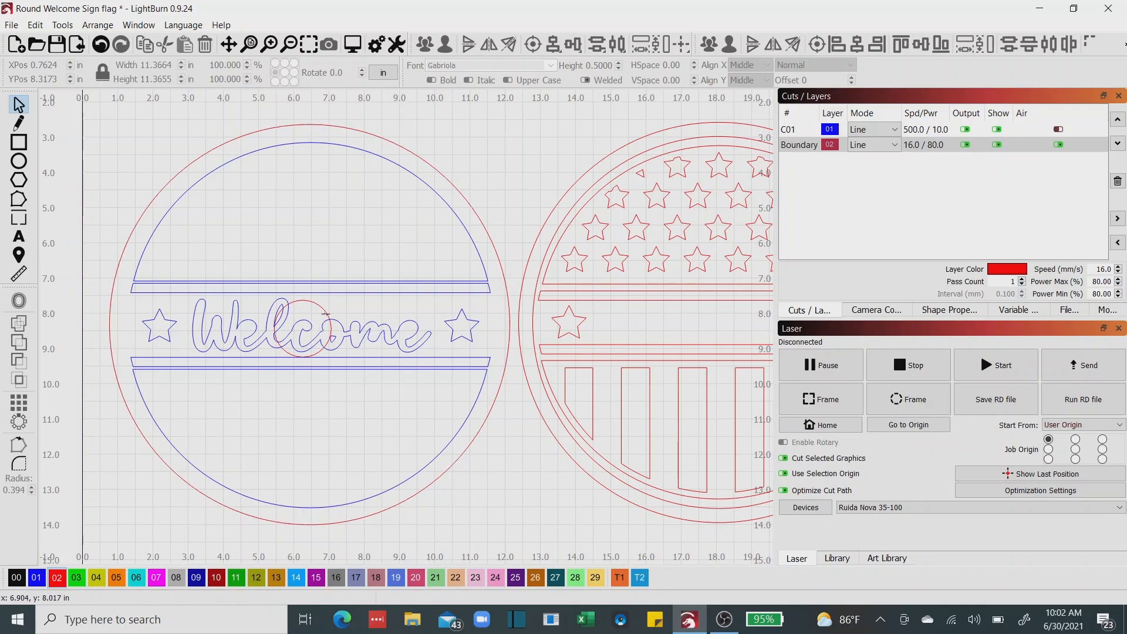
pyautogui.click(326, 315)
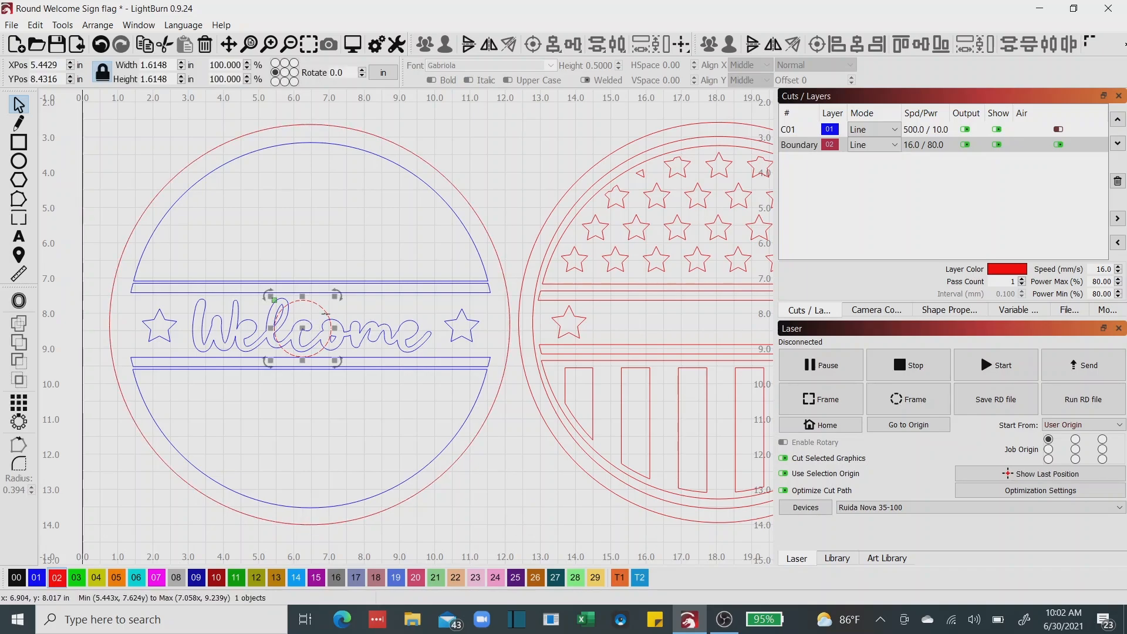
pyautogui.keyDown('shift'); pyautogui.click(508, 300); pyautogui.keyUp('shift')
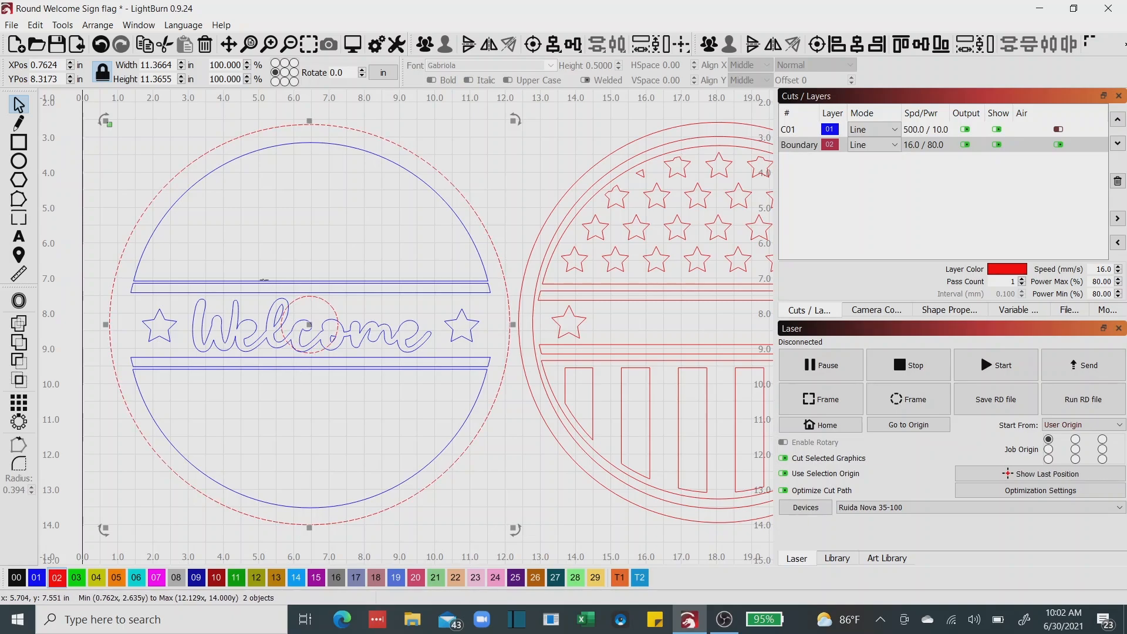
# Draw a red circle about 0.35 in wide outside the sign's upper edge and try to set its width to 0.20 in.
pyautogui.click(18, 162)
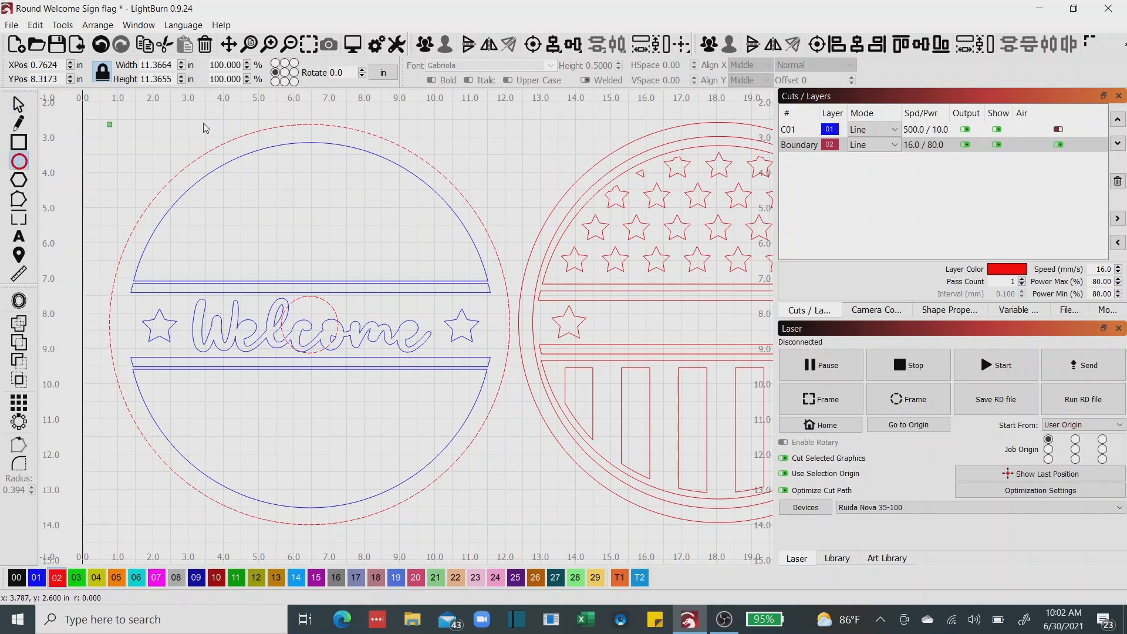
pyautogui.moveTo(134, 119); pyautogui.dragTo(149, 130)
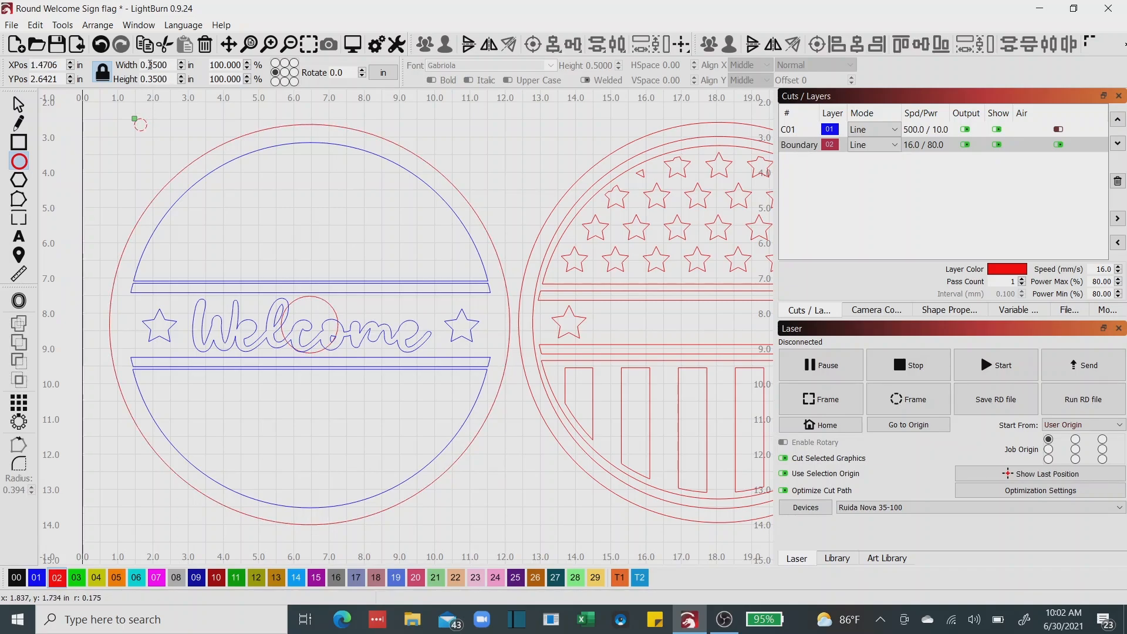
pyautogui.moveTo(149, 65); pyautogui.dragTo(170, 65)
pyautogui.press('BackSpace')
pyautogui.press('Tab')
pyautogui.click(19, 104)
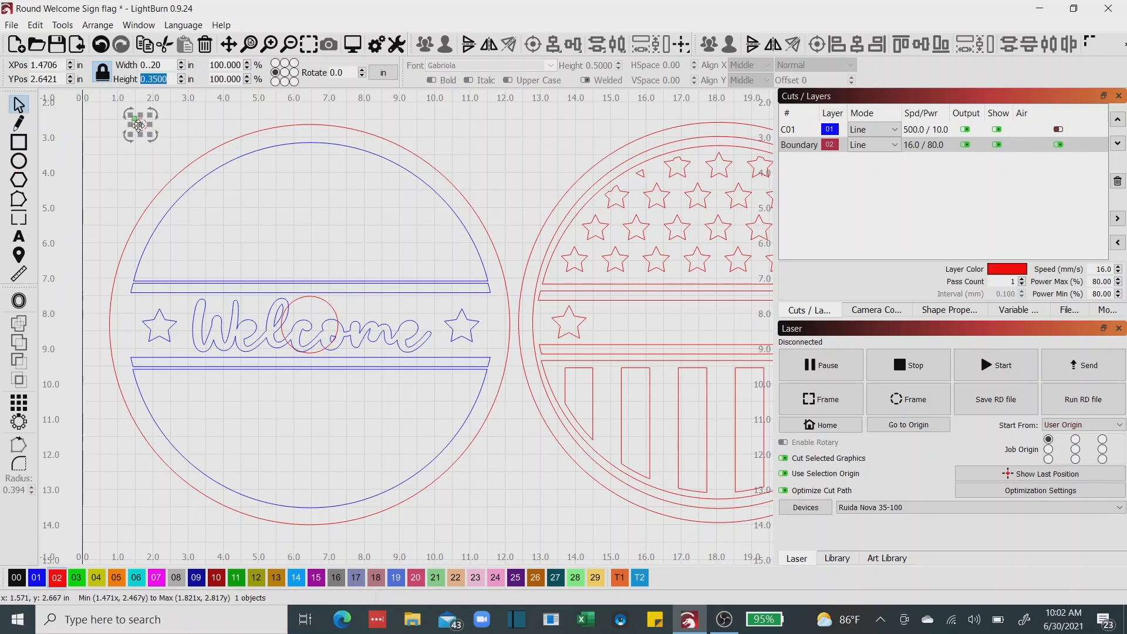
# Move the small hole circle into the border at the sign's top and set its width and height to 0.2 in.
pyautogui.moveTo(145, 124); pyautogui.dragTo(314, 134)
pyautogui.scroll(1, 315, 134)
pyautogui.scroll(2, 316, 134)
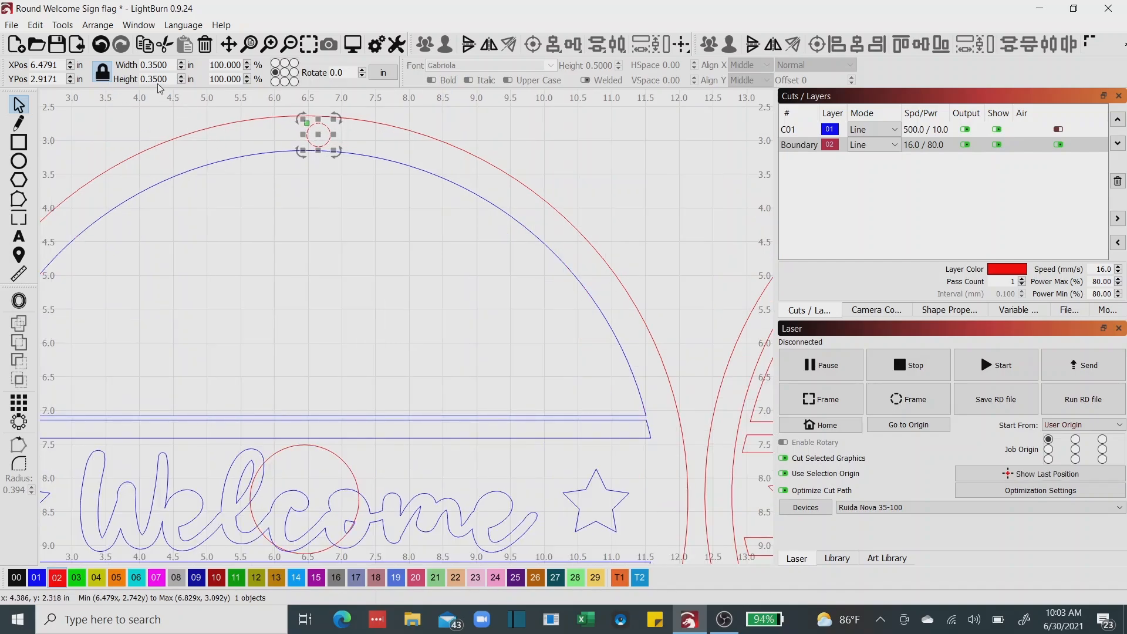
pyautogui.moveTo(148, 65); pyautogui.dragTo(180, 72)
pyautogui.write('2')
pyautogui.press('Tab')
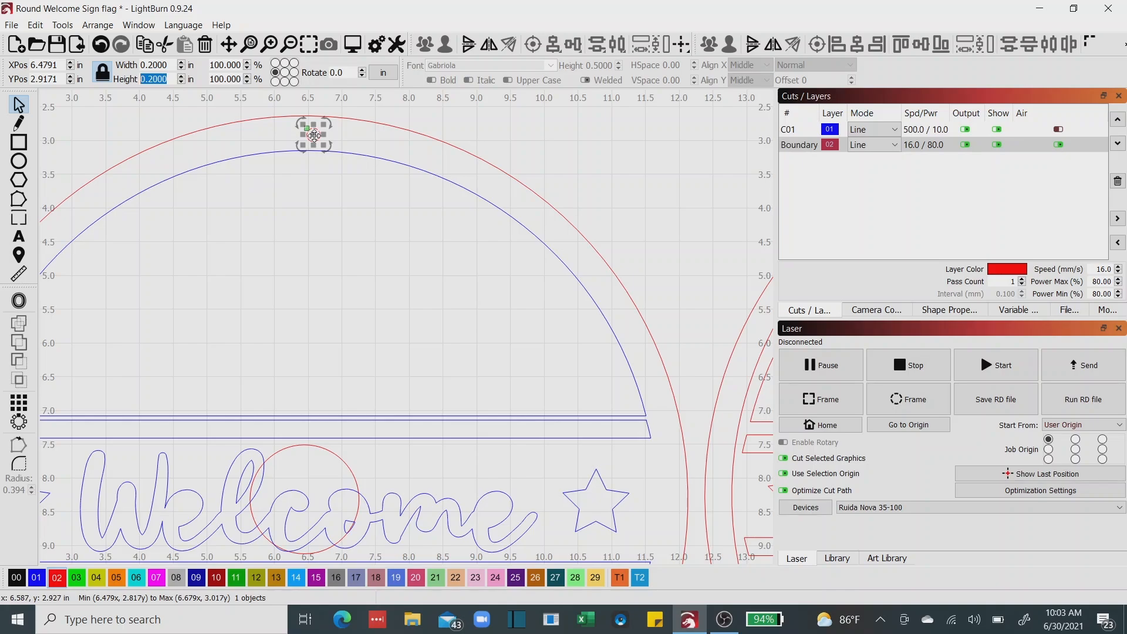
# Align the 0.2 in hole horizontally with the centre of the sign's outer red circle.
pyautogui.keyDown('shift'); pyautogui.click(528, 188); pyautogui.keyUp('shift')
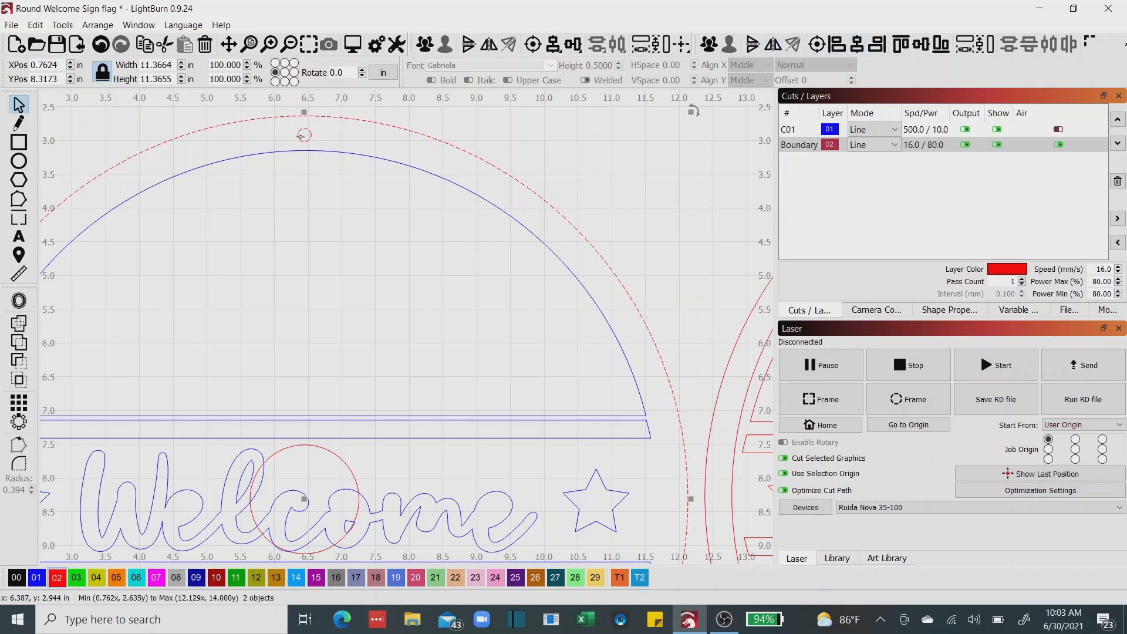
pyautogui.scroll(2, 300, 136)
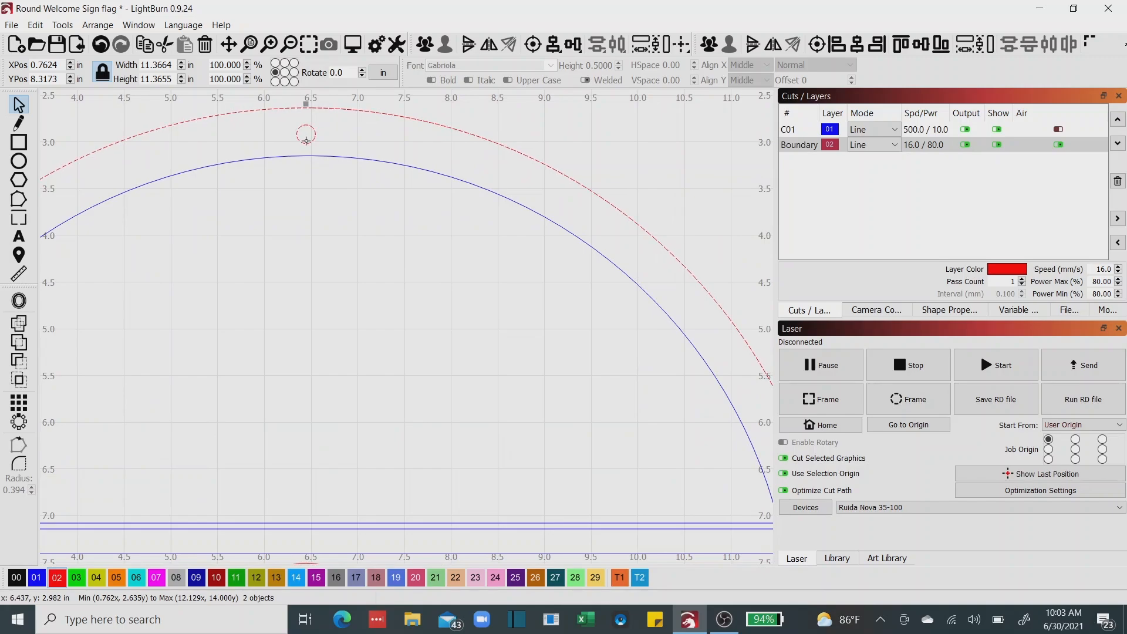
# Nudge the 0.2 in hole up to Y 2.8856 in, between the outer red circle and the blue arc.
pyautogui.click(322, 178)
pyautogui.click(310, 143)
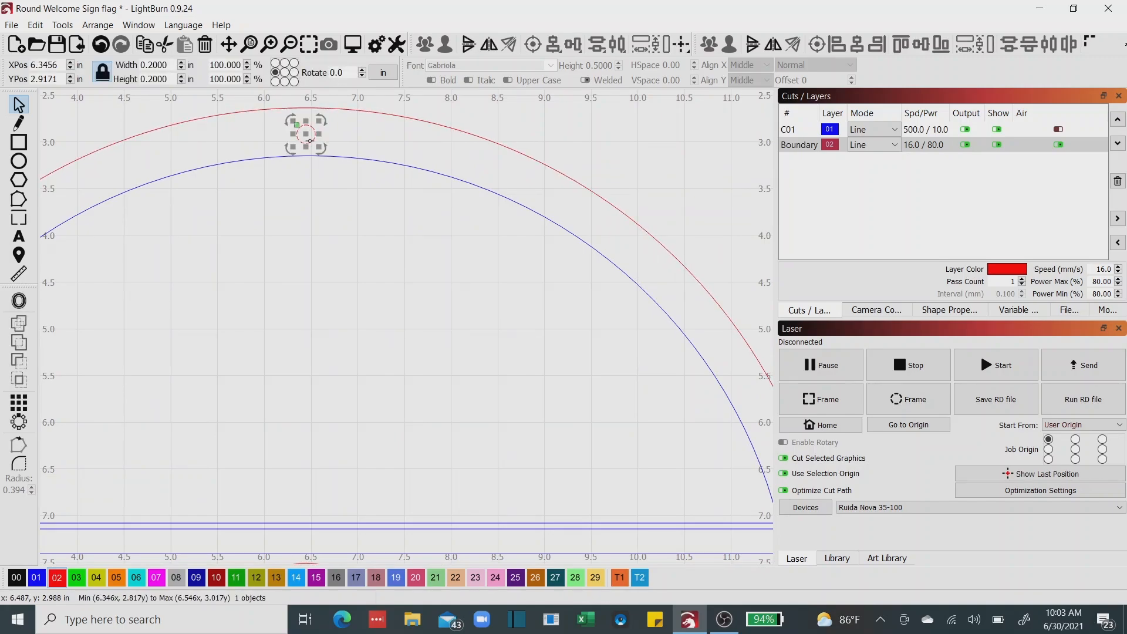
pyautogui.hotkey('ctrl', 'Up')
pyautogui.hotkey('ctrl', 'Up')
pyautogui.hotkey('ctrl', 'Up')
pyautogui.hotkey('ctrl', 'Up')
pyautogui.hotkey('ctrl', 'Up')
pyautogui.hotkey('ctrl', 'Up')
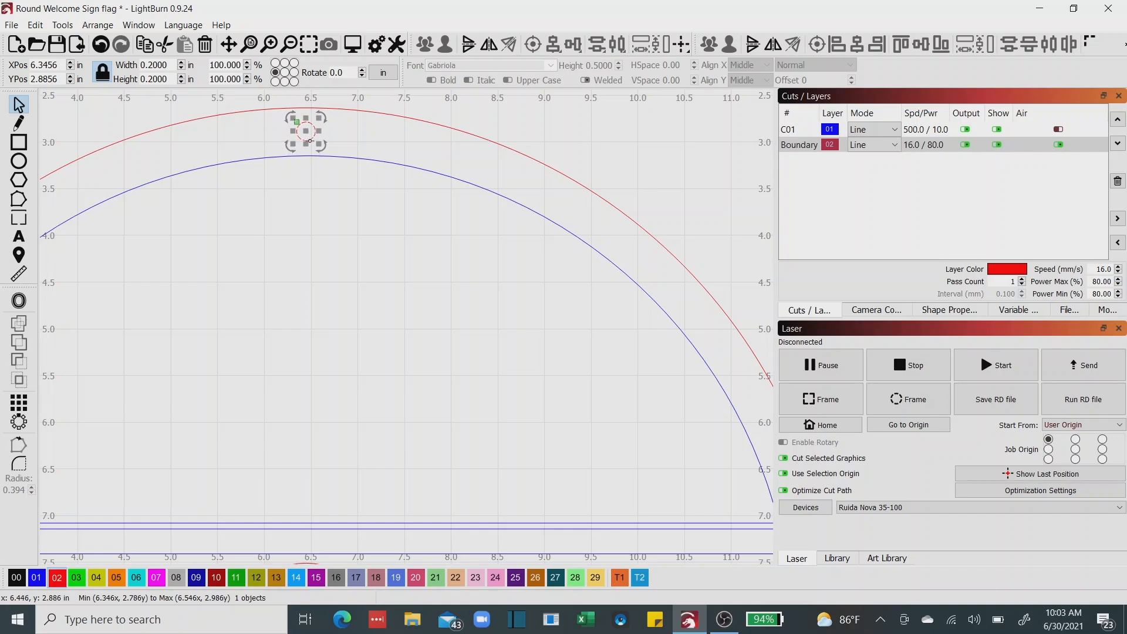
pyautogui.click(283, 194)
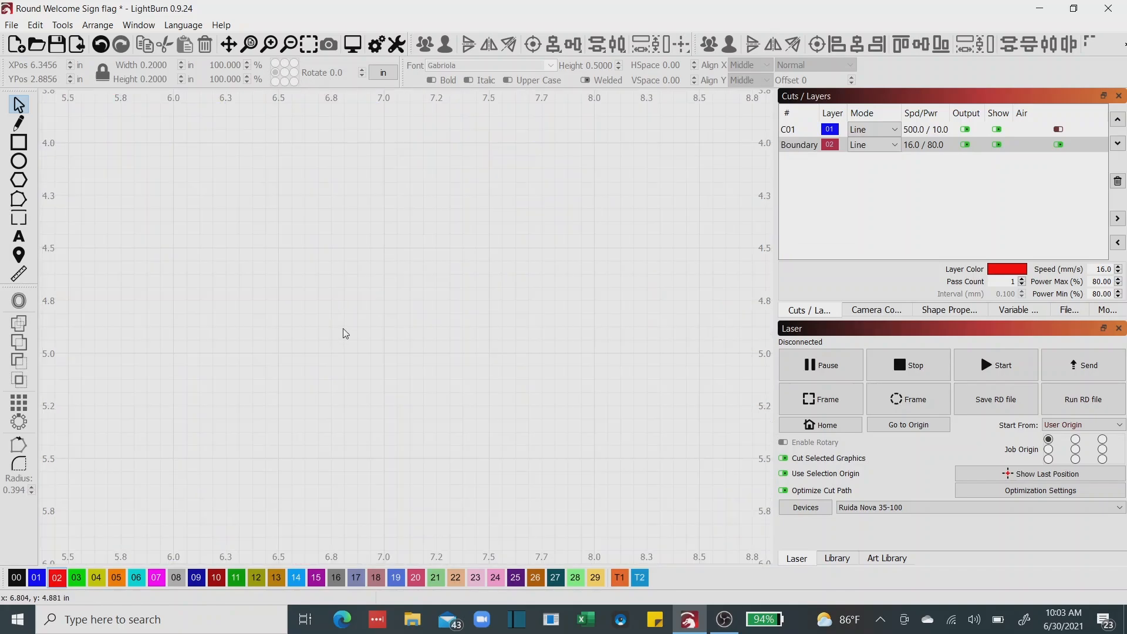
# Create a 360-degree Circular Array of 10 copies of the border hole, using the guide circle's position as the centre.
pyautogui.scroll(-2, 352, 358)
pyautogui.scroll(-2, 355, 365)
pyautogui.scroll(1, 339, 395)
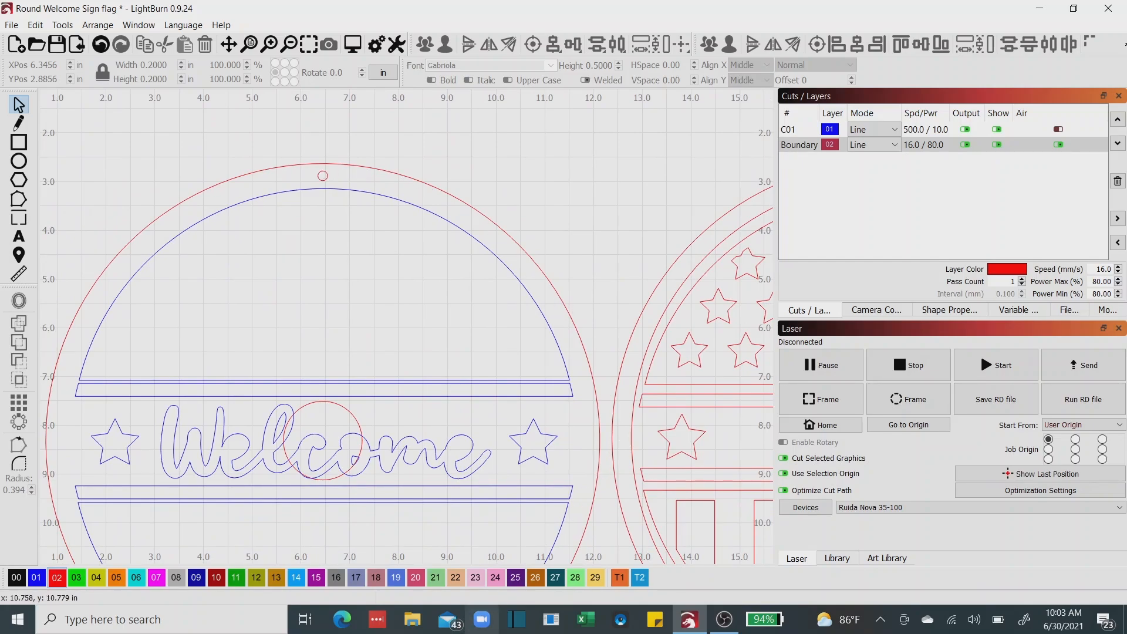
pyautogui.moveTo(305, 327); pyautogui.dragTo(339, 256)
pyautogui.scroll(-3, 349, 265)
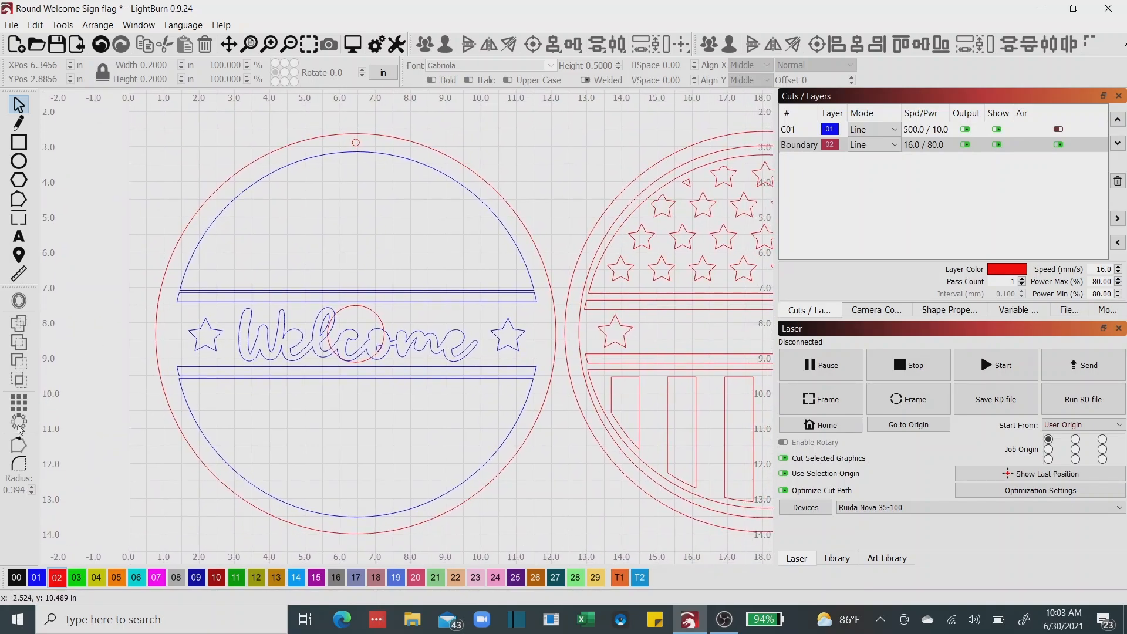
pyautogui.click(356, 142)
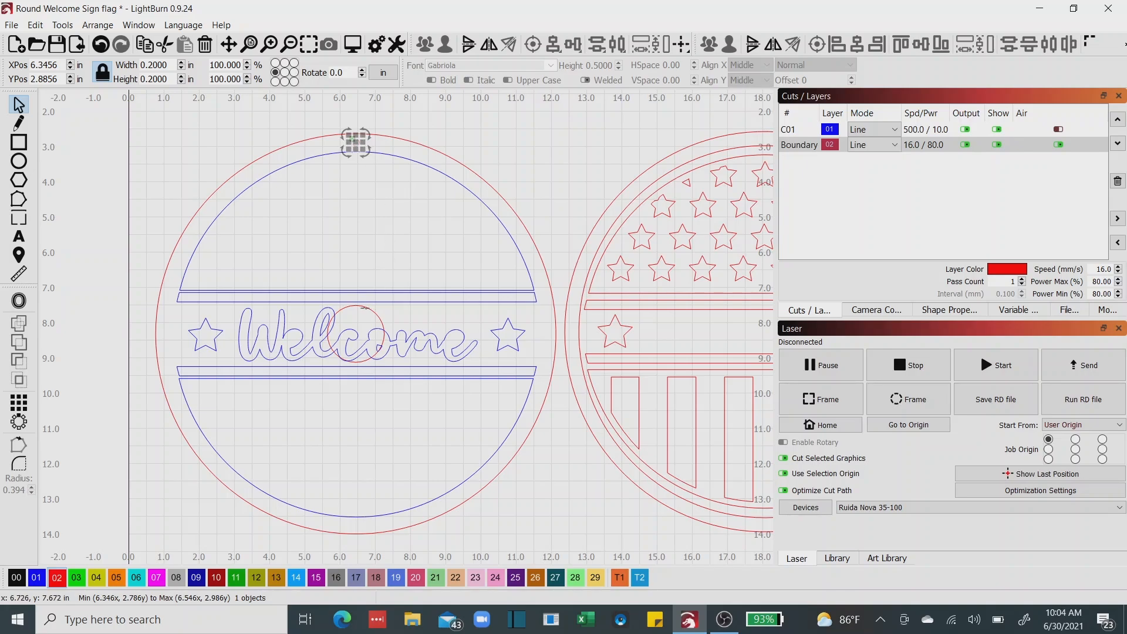
pyautogui.keyDown('shift'); pyautogui.click(365, 307); pyautogui.keyUp('shift')
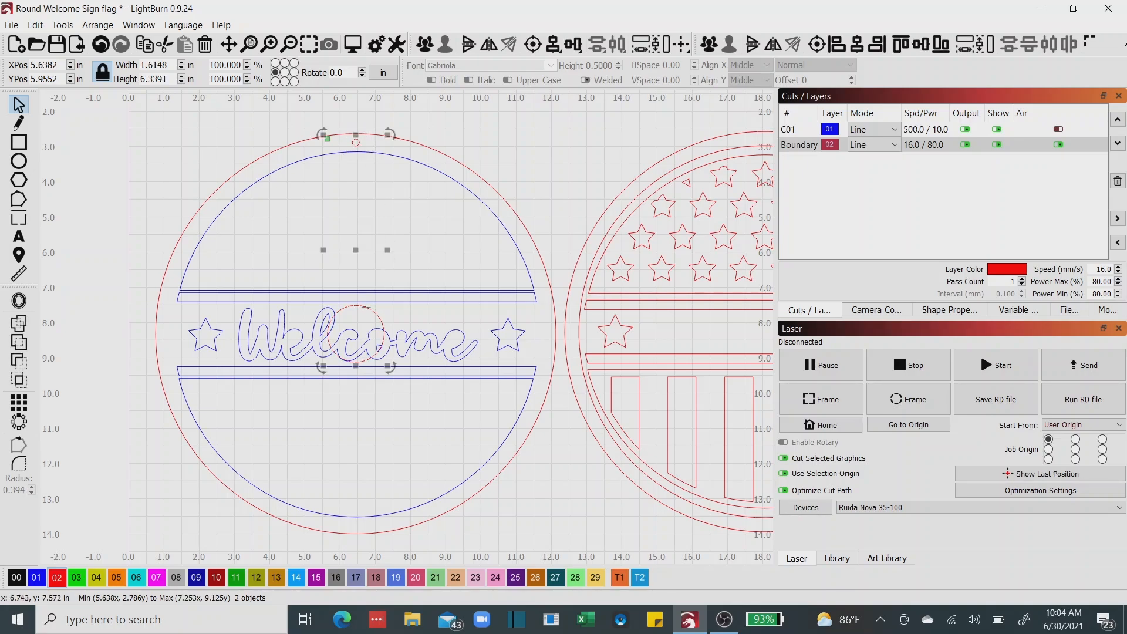
pyautogui.click(19, 424)
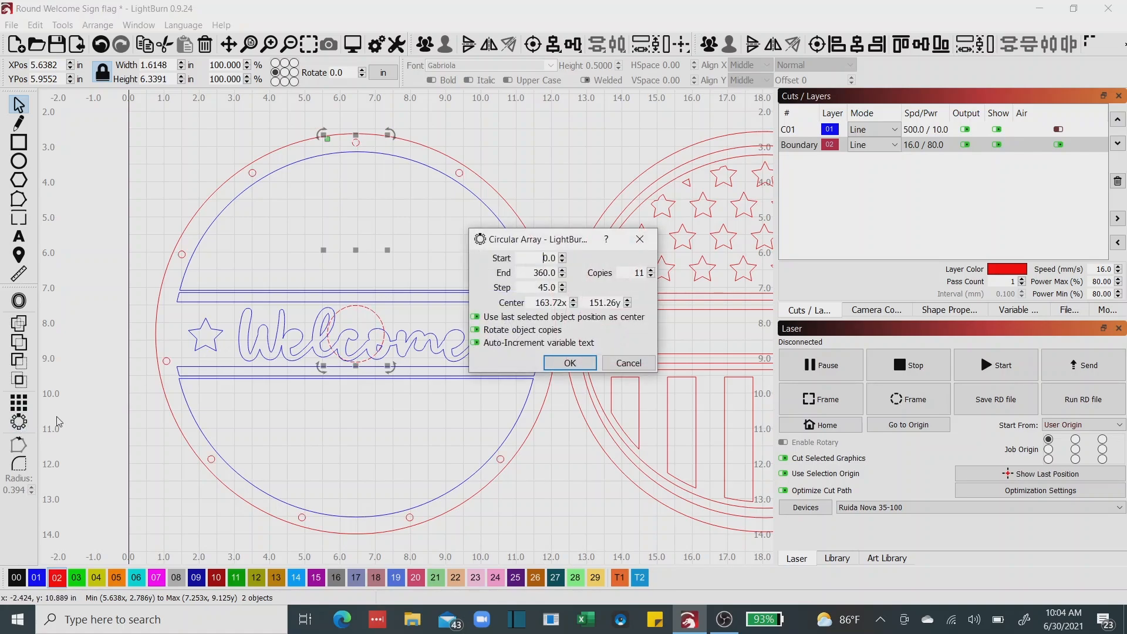
pyautogui.moveTo(552, 239); pyautogui.dragTo(648, 205)
pyautogui.scroll(-5, 748, 241)
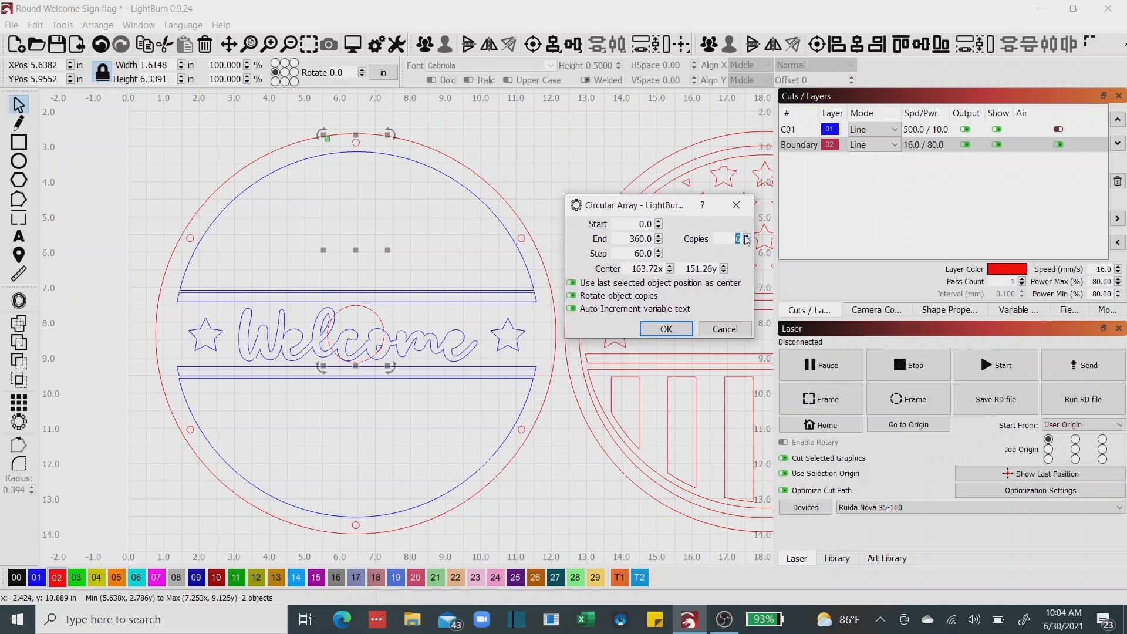
pyautogui.scroll(6, 747, 240)
pyautogui.click(747, 242)
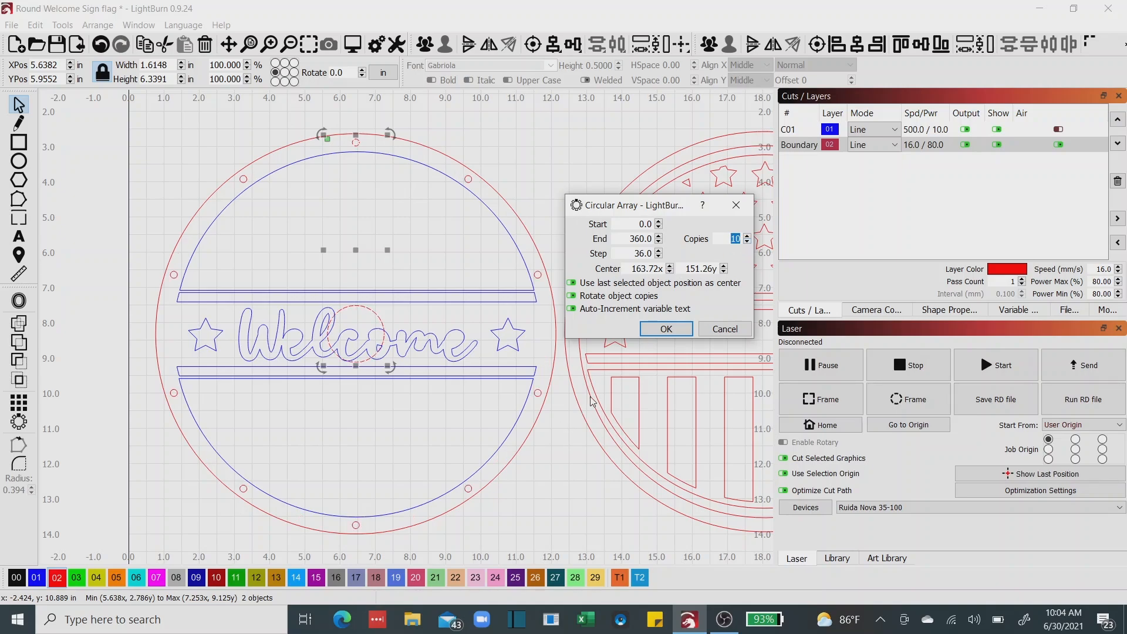
pyautogui.click(657, 333)
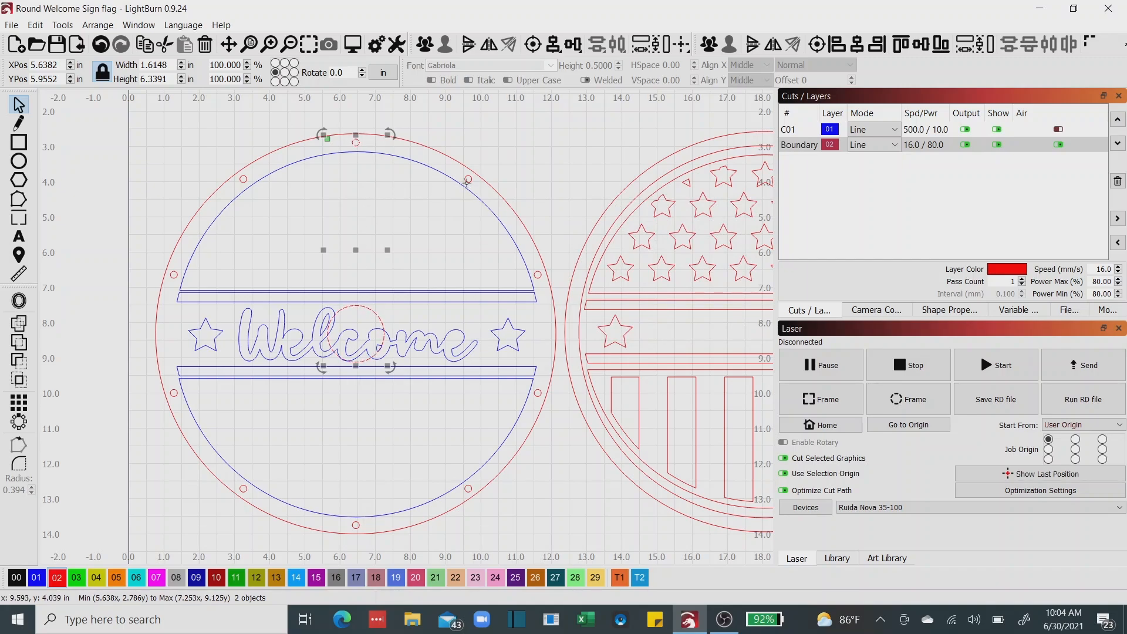
# Delete the guide circle from the centre of the Welcome sign.
pyautogui.click(386, 318)
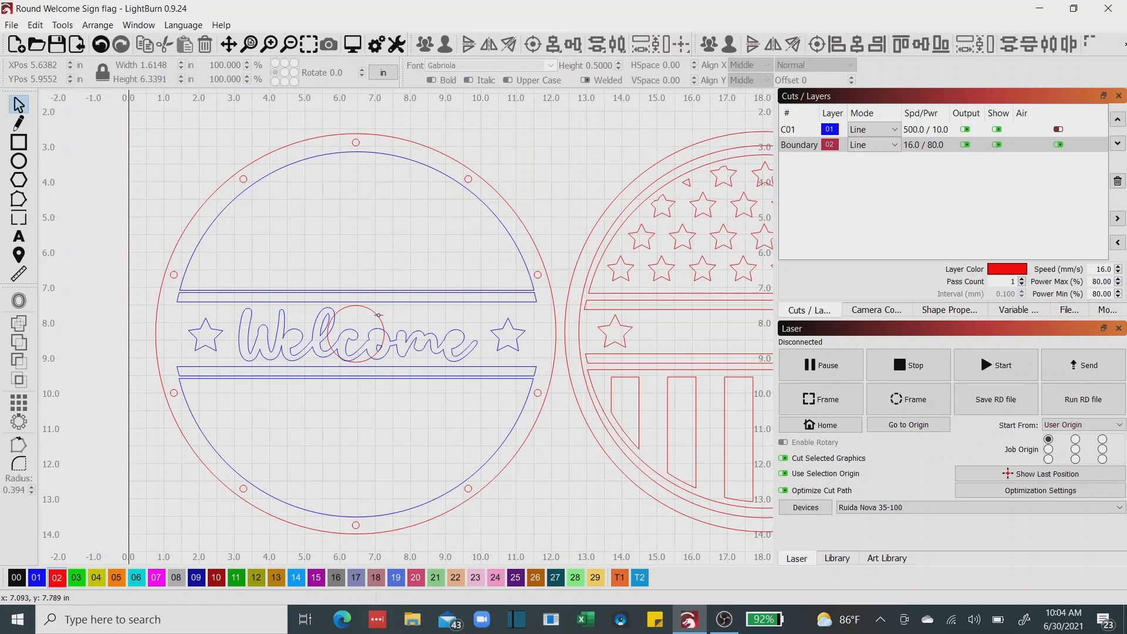
pyautogui.click(378, 316)
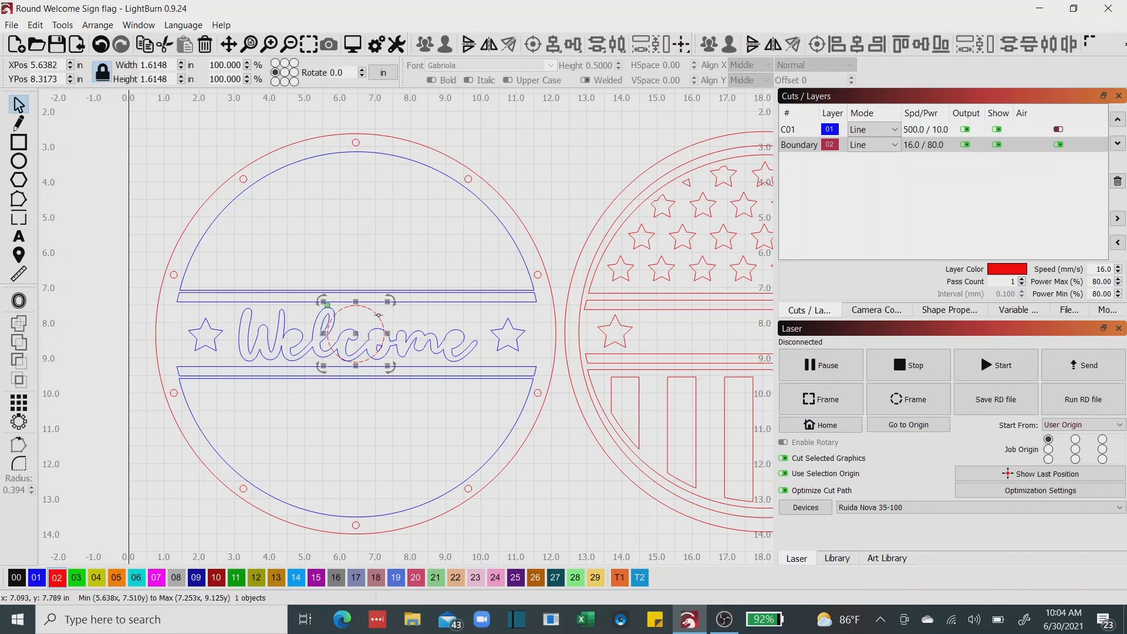
pyautogui.press('Delete')
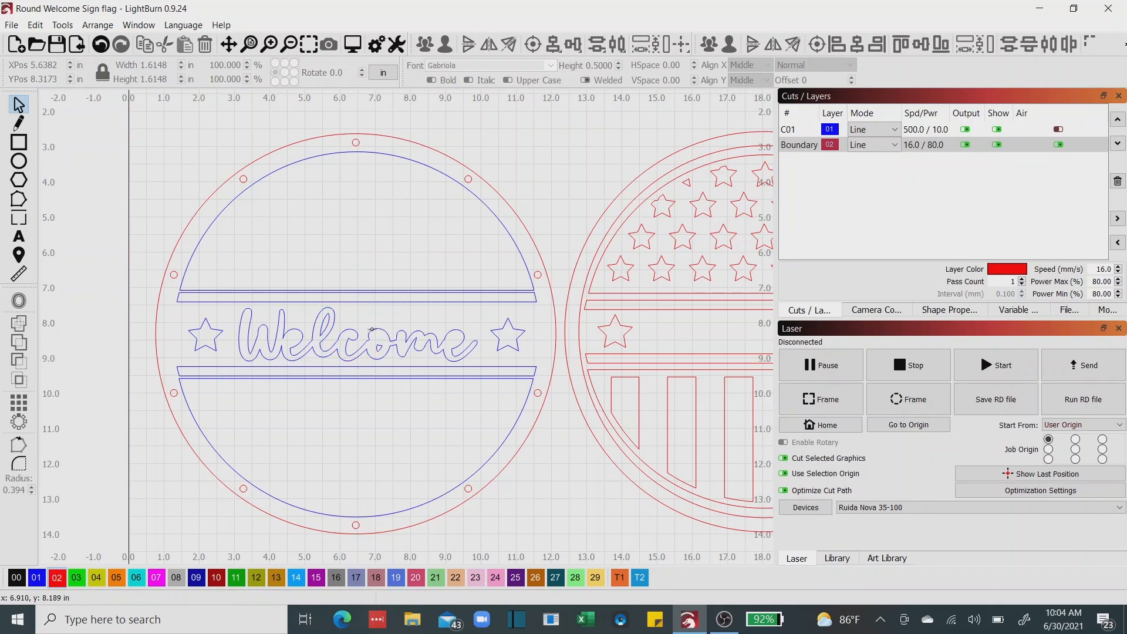
pyautogui.scroll(-3, 372, 330)
pyautogui.moveTo(376, 360); pyautogui.dragTo(268, 347)
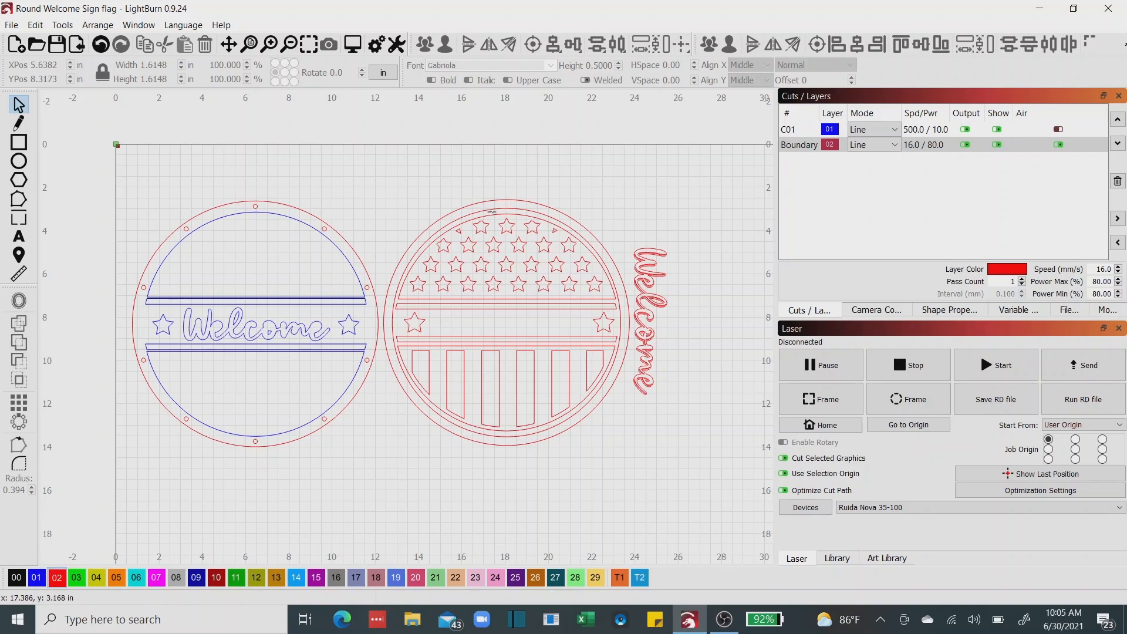
# Review the cut settings of the blue C01 layer, including its speed, power and mode.
pyautogui.scroll(5, 498, 230)
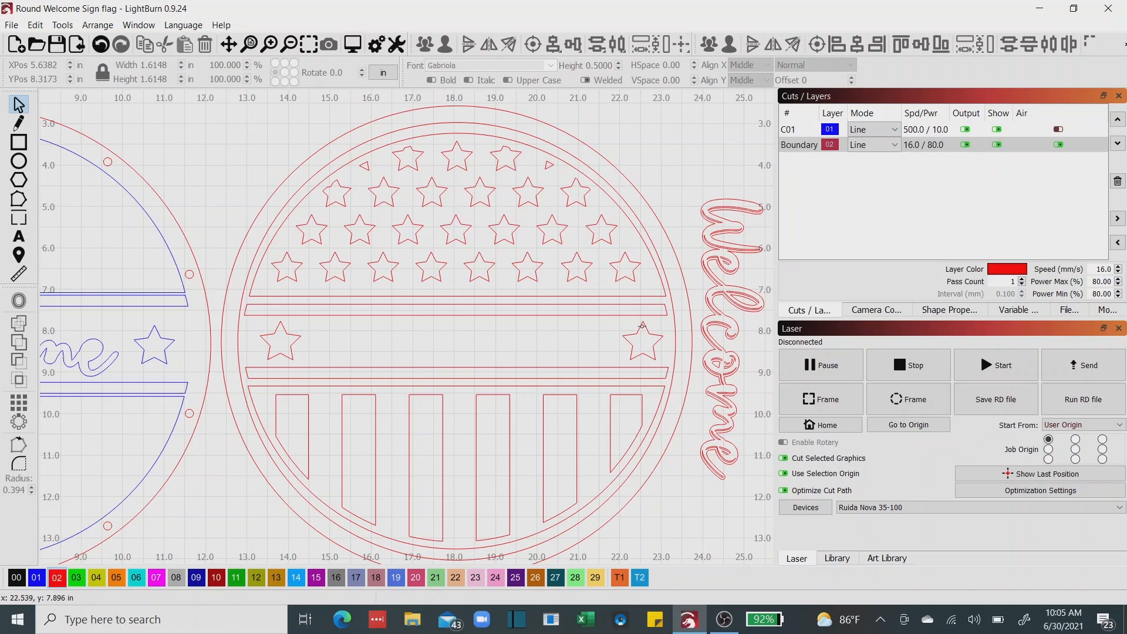
pyautogui.scroll(-2, 642, 325)
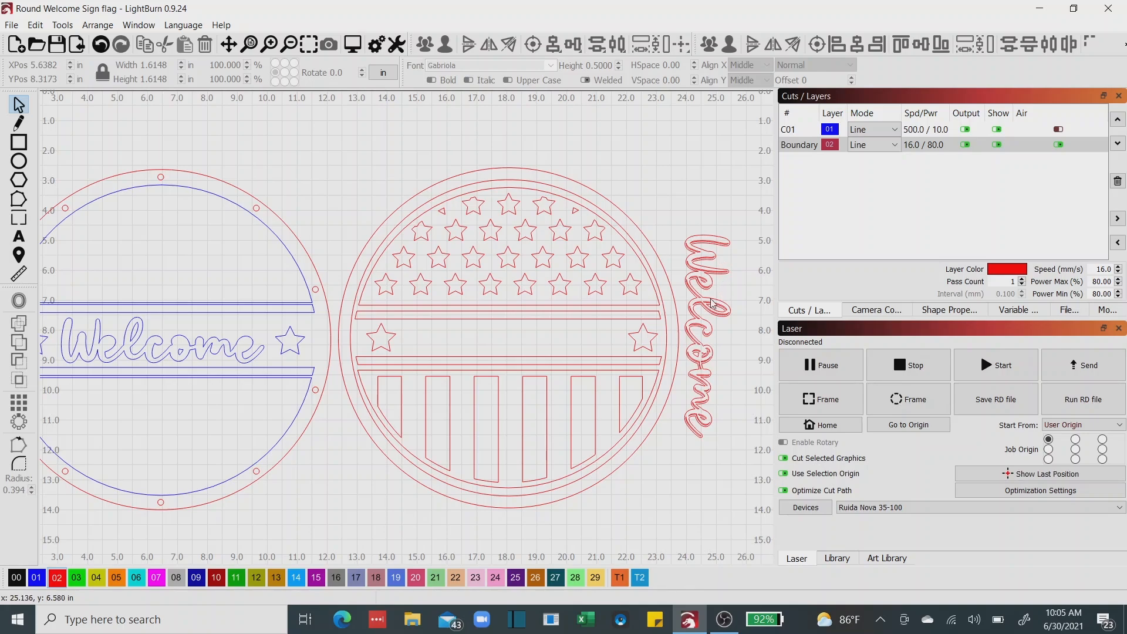
pyautogui.scroll(-1, 580, 309)
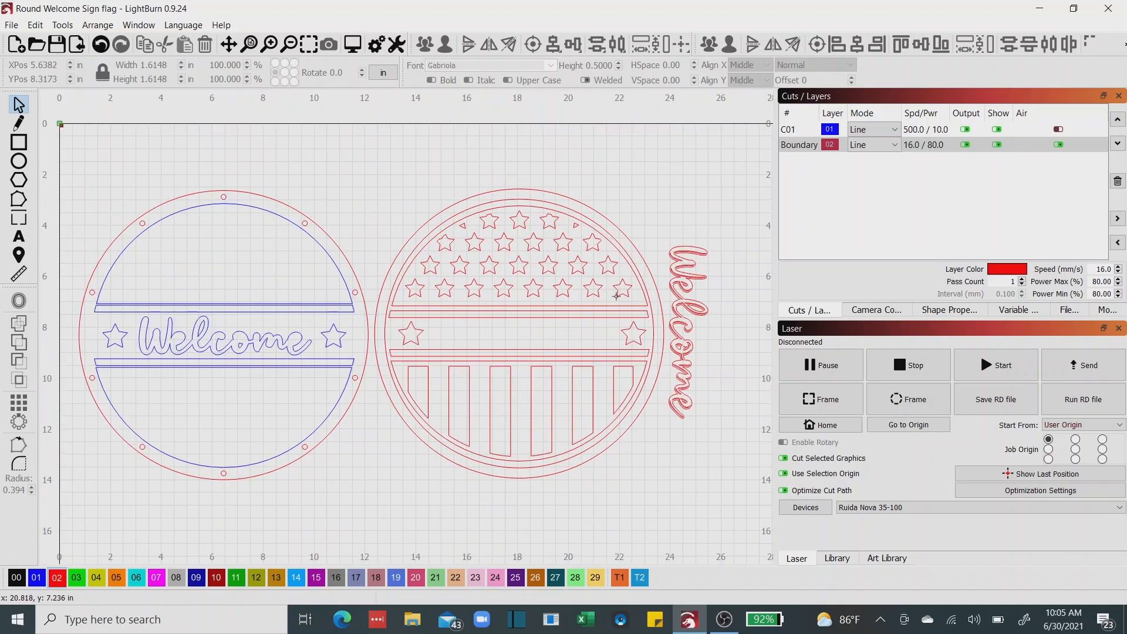
pyautogui.click(790, 148)
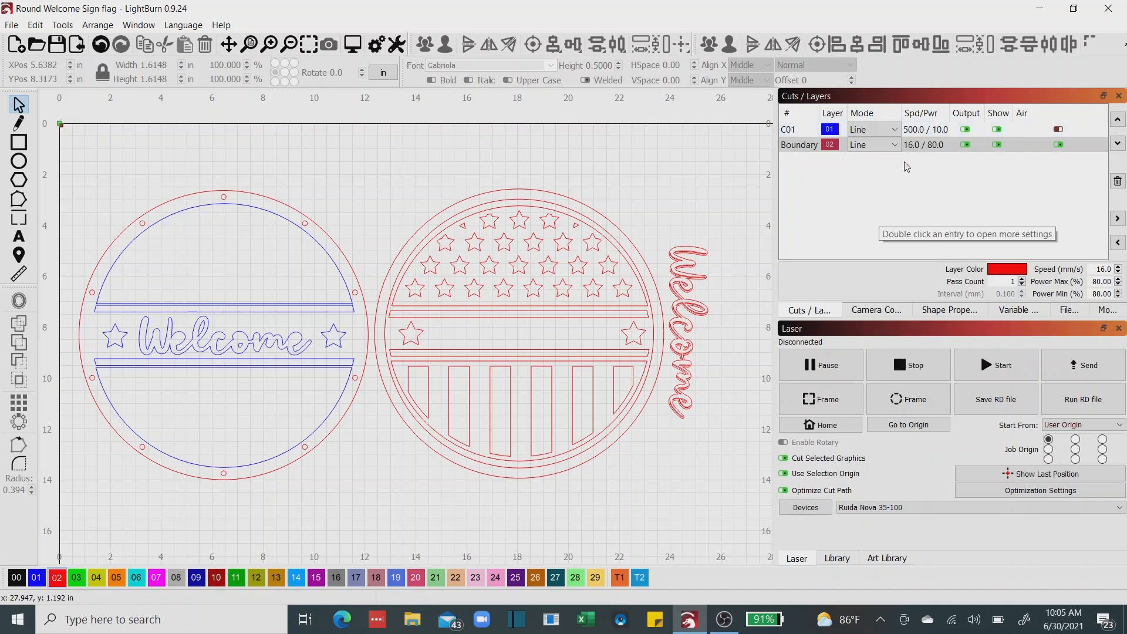
pyautogui.click(788, 131)
pyautogui.doubleClick(788, 132)
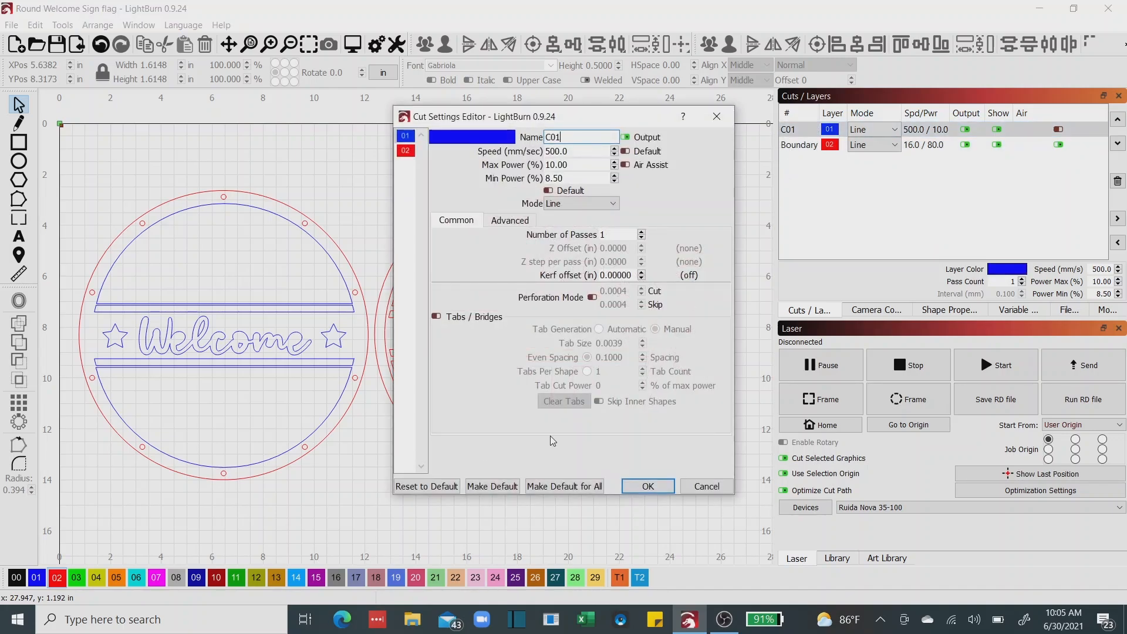
pyautogui.click(643, 488)
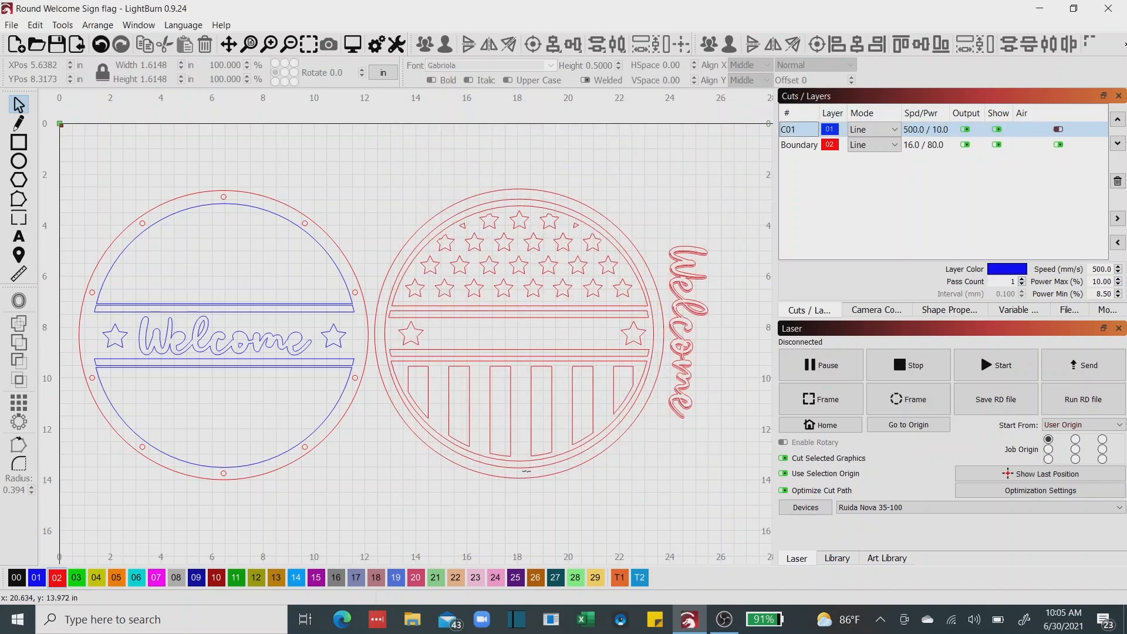
# Select the entire layout: the round backer, the flag pieces and the vertical Welcome lettering.
pyautogui.moveTo(525, 472); pyautogui.dragTo(524, 435)
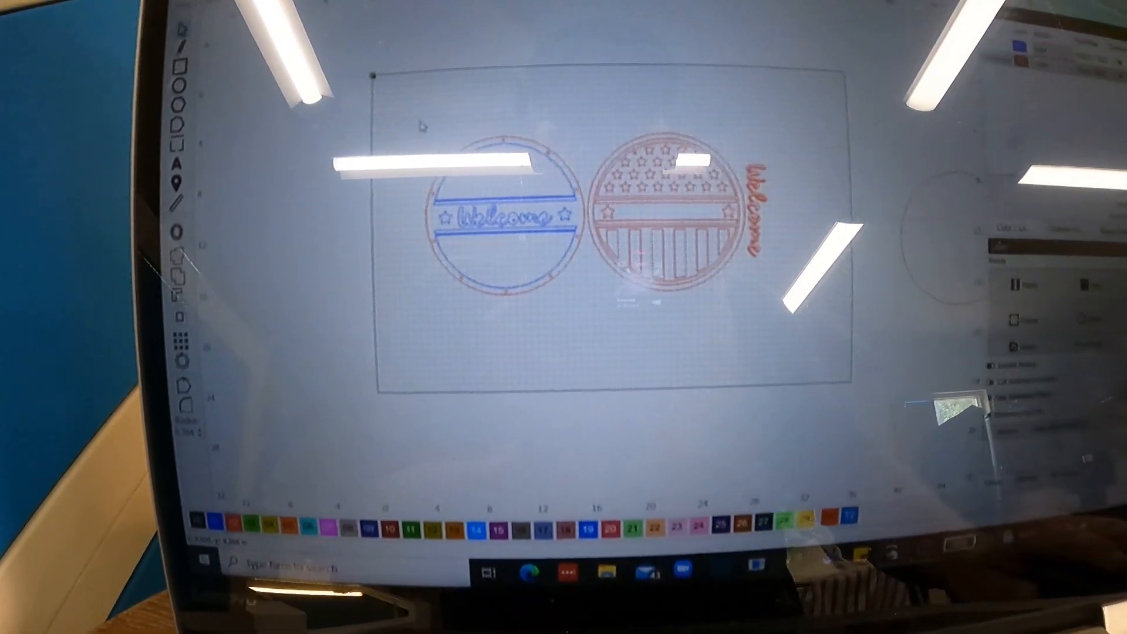
pyautogui.moveTo(438, 98); pyautogui.dragTo(757, 350)
pyautogui.moveTo(606, 327); pyautogui.dragTo(722, 306)
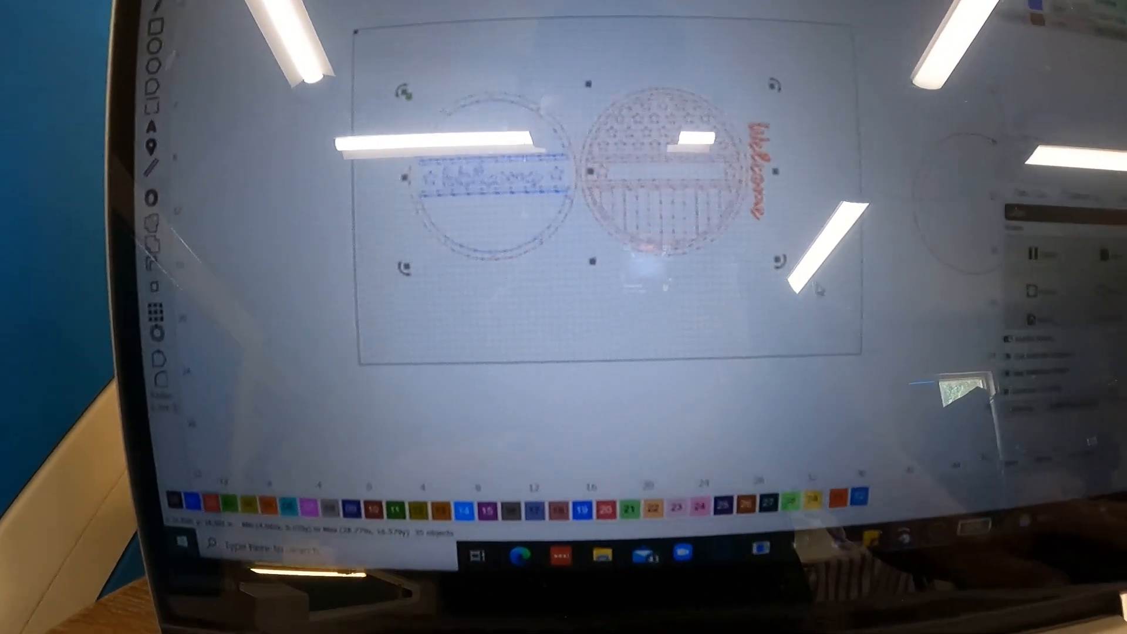